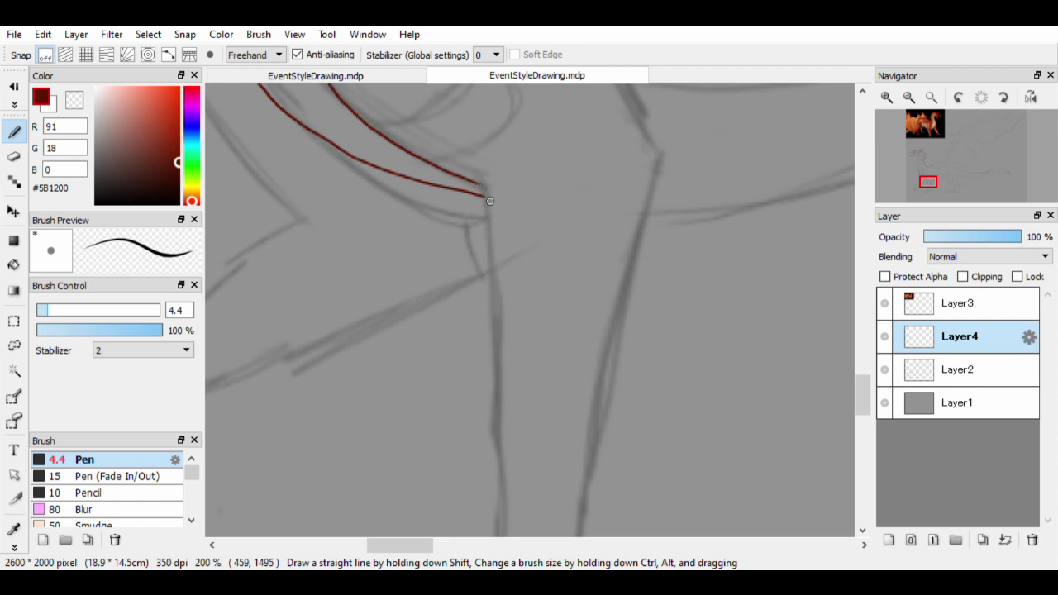
Ink the front edge of the planted foreleg from the chest corner down toward the foot on Layer4
left_click_drag(489, 200, 486, 389)
key("ctrl+z")
scroll(493, 139, "down", 2)
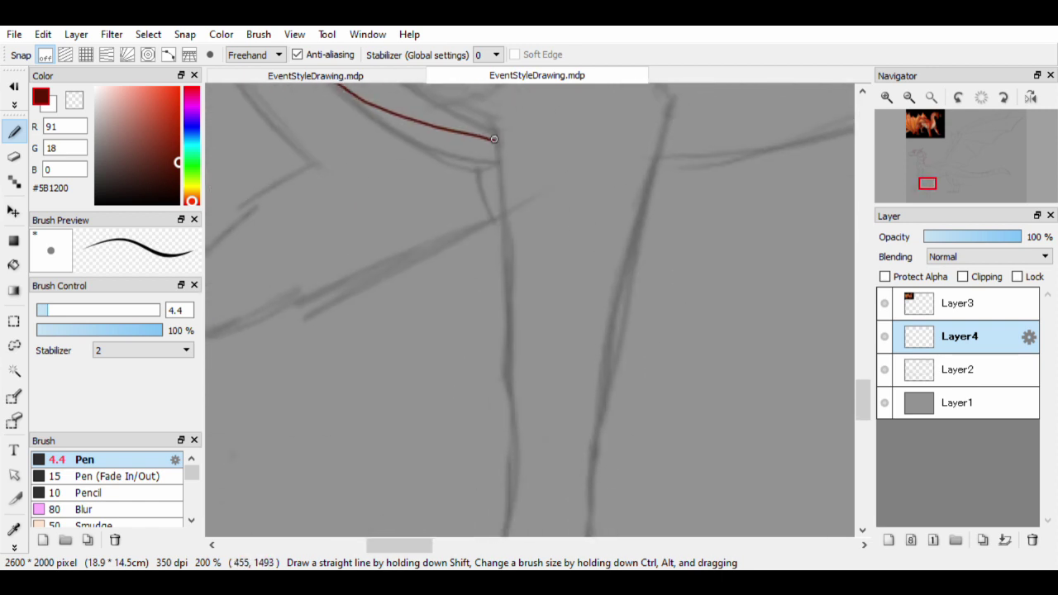
left_click(506, 462, "shift")
scroll(506, 331, "down", 3)
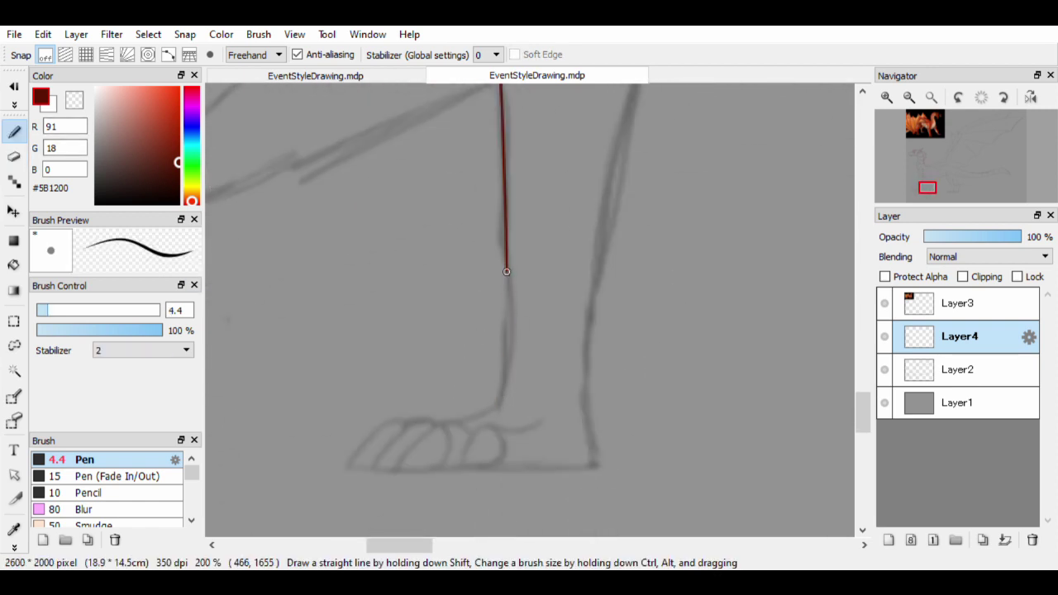
Ink the back edge of the planted foreleg from the elbow crease down to the heel
scroll(578, 323, "up", 6)
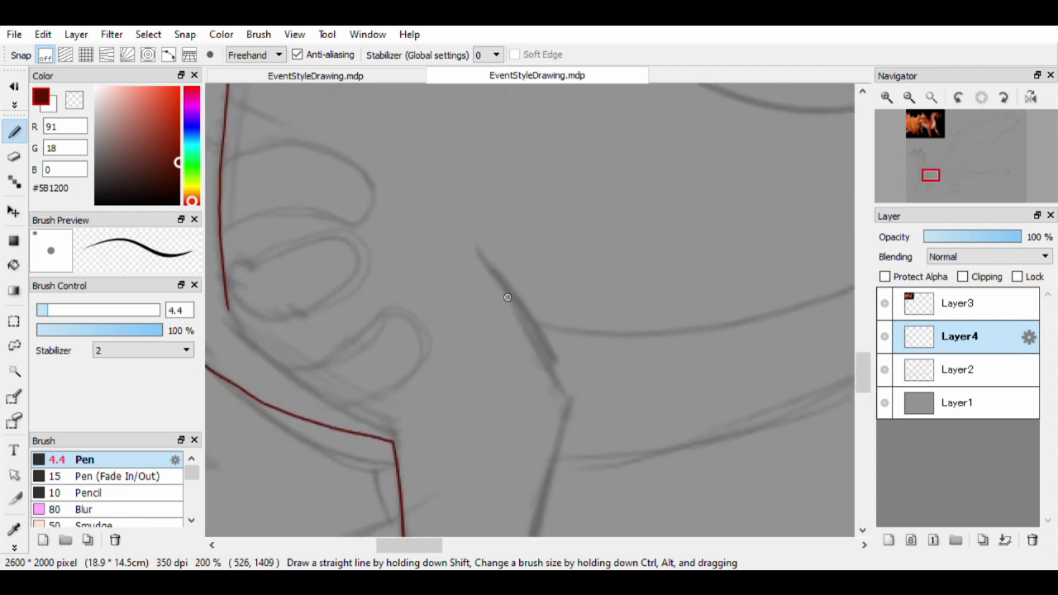
mouse_move(486, 250)
left_mouse_down()
mouse_move(553, 387)
mouse_move(621, 166)
left_mouse_up()
scroll(694, 265, "down", 3)
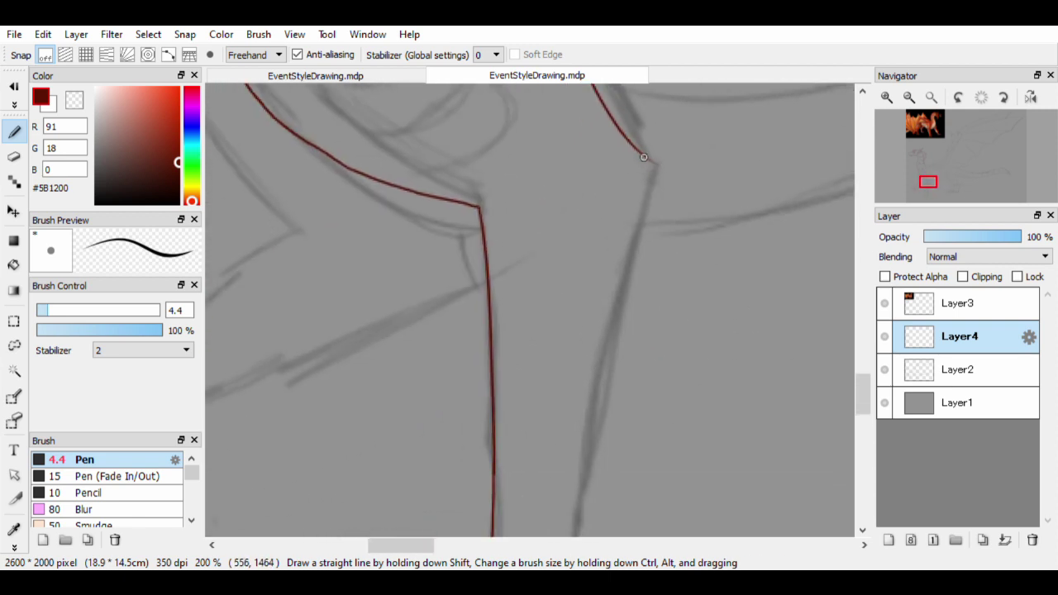
mouse_move(669, 90)
left_mouse_down()
mouse_move(638, 314)
mouse_move(649, 307)
mouse_move(612, 139)
mouse_move(576, 416)
left_mouse_up()
scroll(625, 330, "up", 1)
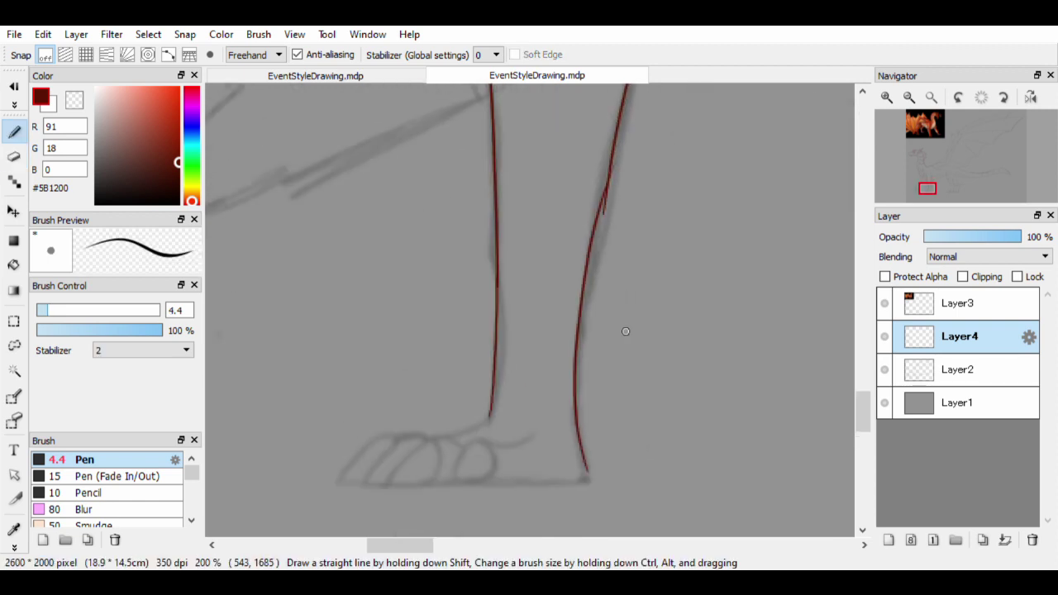
Inspect the foreleg line art up close and with the Layer2 sketch temporarily hidden
scroll(626, 330, "up", 1)
scroll(693, 297, "up", 2)
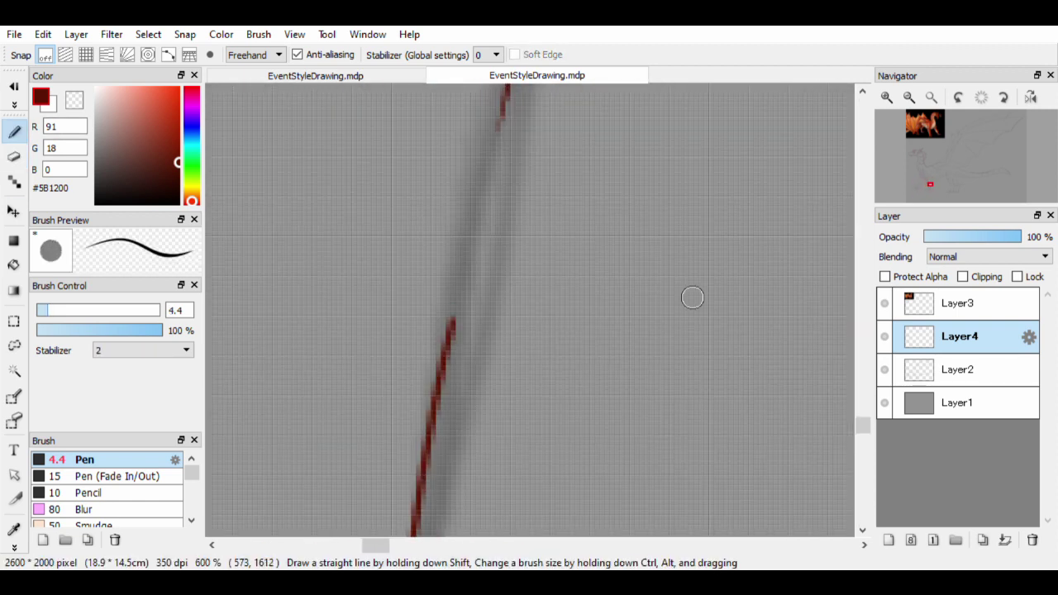
scroll(441, 413, "down", 5)
left_click(884, 370)
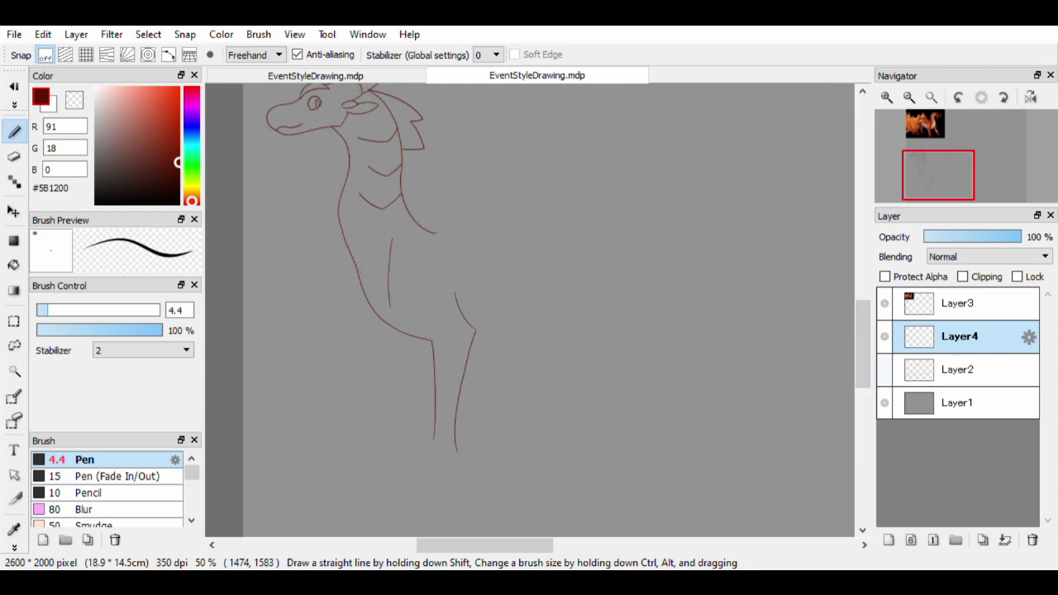
left_click(884, 369)
scroll(503, 294, "down", 1)
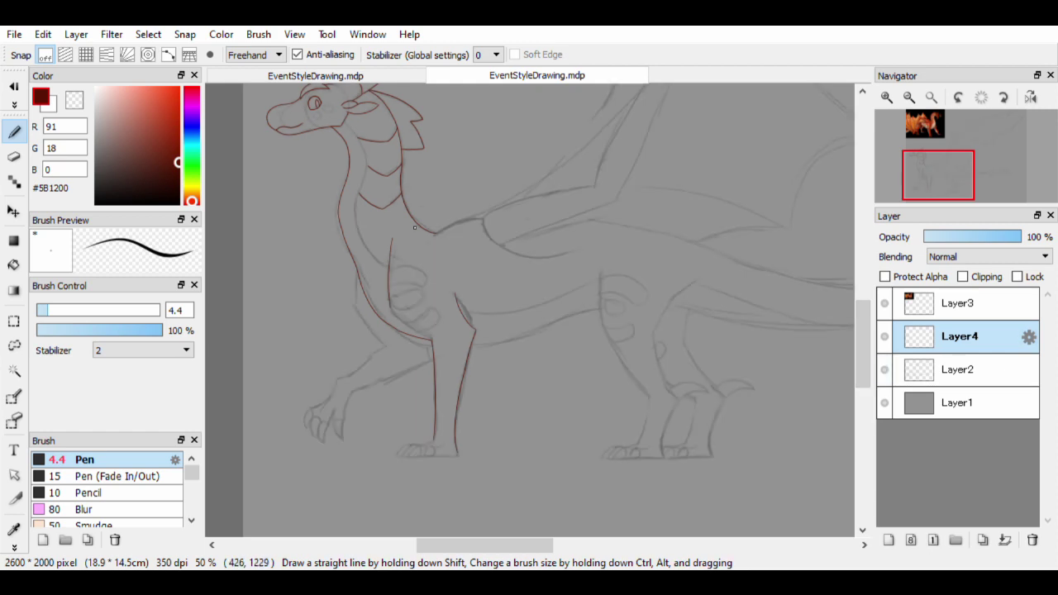
Ink the rounded inner toe of the planted forefoot and the curve joining the shin to the top of the foot
mouse_move(446, 248)
left_mouse_down()
mouse_move(397, 313)
mouse_move(503, 294)
left_mouse_up()
scroll(503, 294, "up", 2)
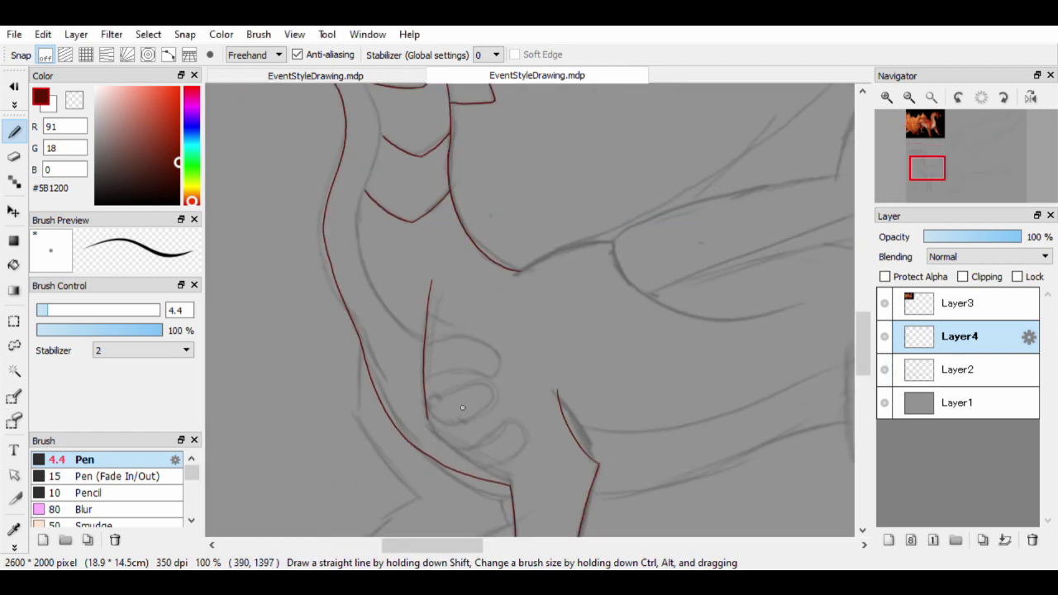
scroll(532, 338, "down", 5)
scroll(560, 385, "up", 2)
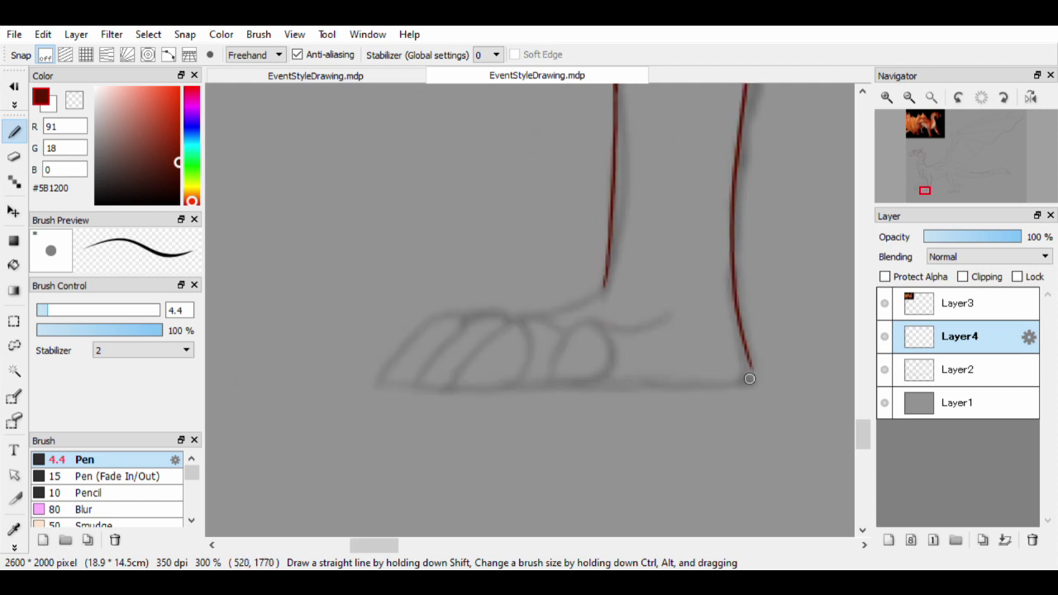
left_click_drag(548, 382, 611, 329)
left_click_drag(605, 291, 636, 312)
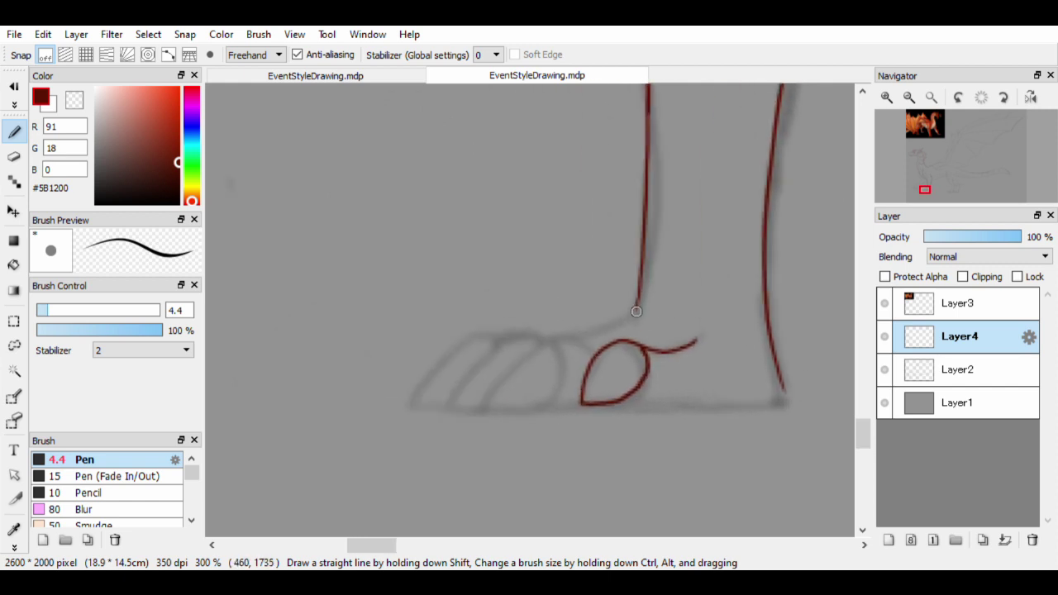
key("ctrl+z")
left_click_drag(548, 339, 492, 385)
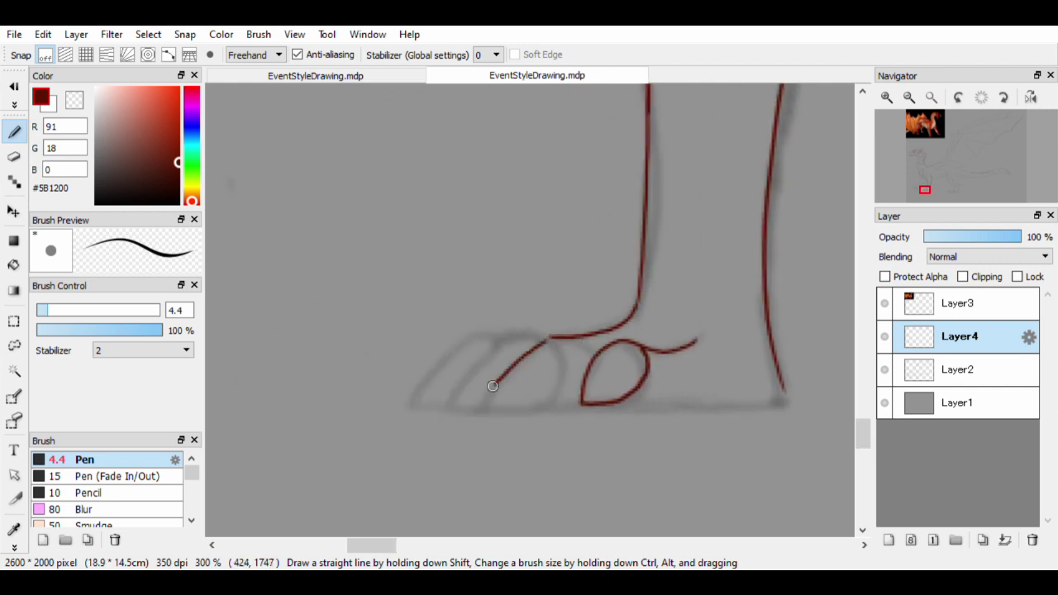
Ink the front edge of the raised foreleg's upper arm from the chest downward and tidy the line with the Eraser
scroll(547, 340, "up", 8)
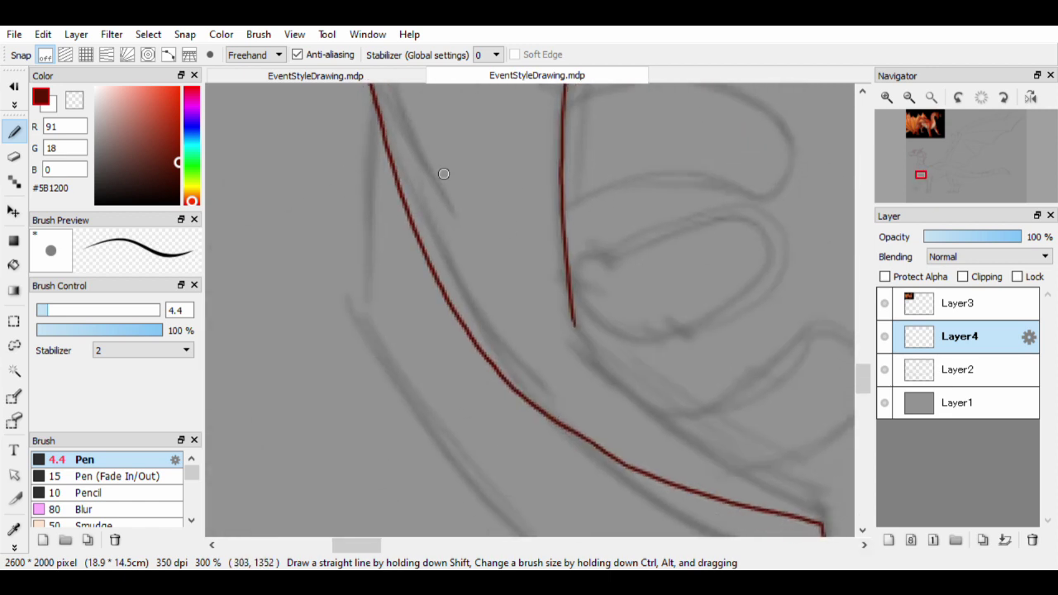
left_click_drag(496, 353, 412, 208)
left_click_drag(304, 233, 480, 446)
key("e")
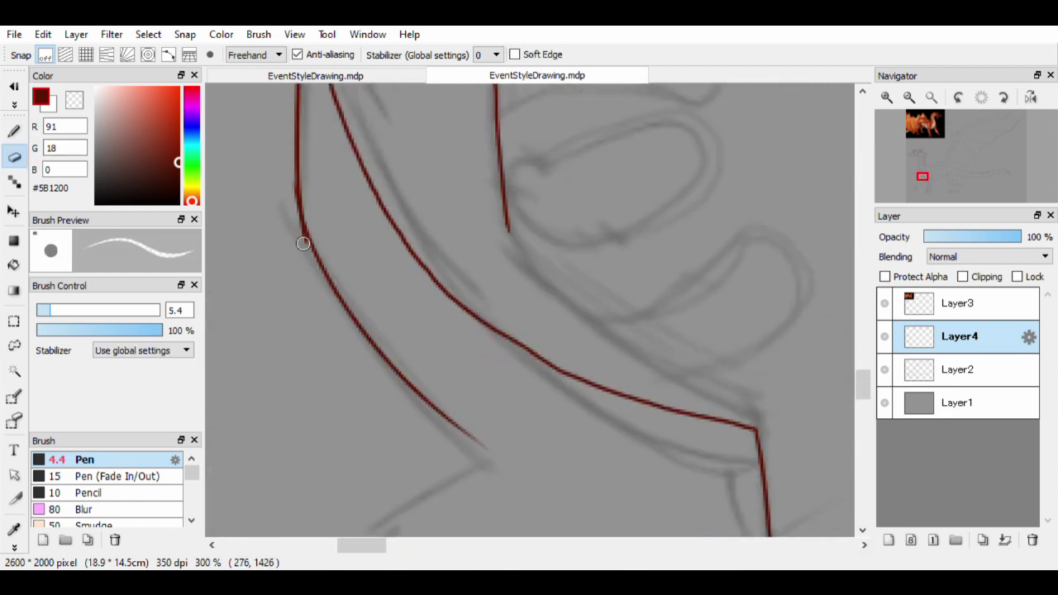
key("p")
scroll(291, 132, "down", 5)
key("e")
mouse_move(483, 252)
left_mouse_down()
mouse_move(456, 207)
mouse_move(488, 268)
mouse_move(654, 183)
left_mouse_up()
key("p")
key("e")
key("p")
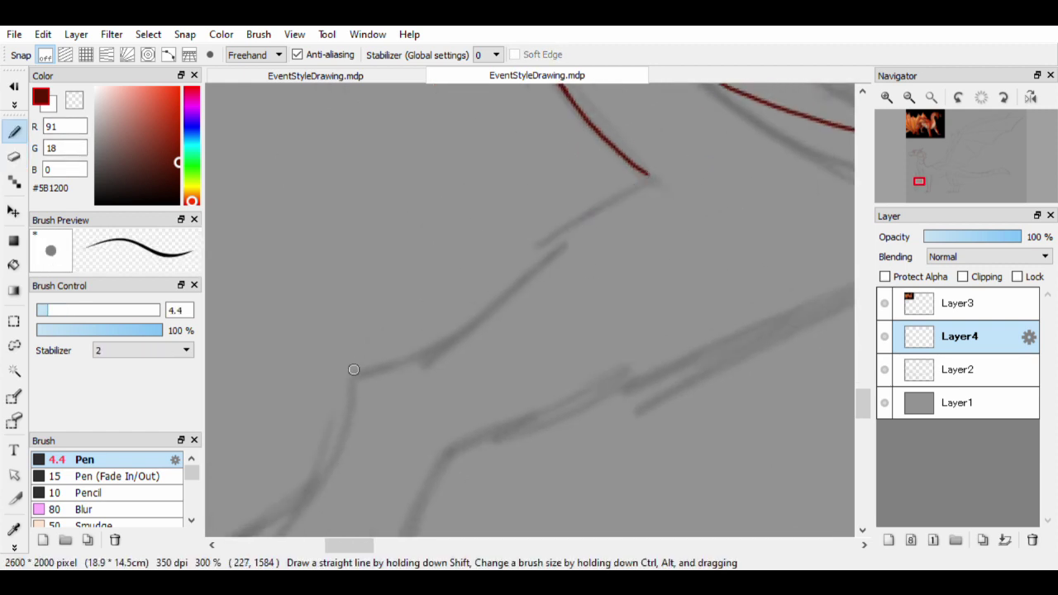
Ink the front contour of the raised foreleg's forearm down past the wrist to the paw
mouse_move(352, 369)
left_mouse_down()
mouse_move(653, 177)
mouse_move(750, 212)
mouse_move(644, 167)
mouse_move(497, 339)
left_mouse_up()
key("ctrl+z")
key("ctrl+z")
left_click_drag(623, 171, 538, 308)
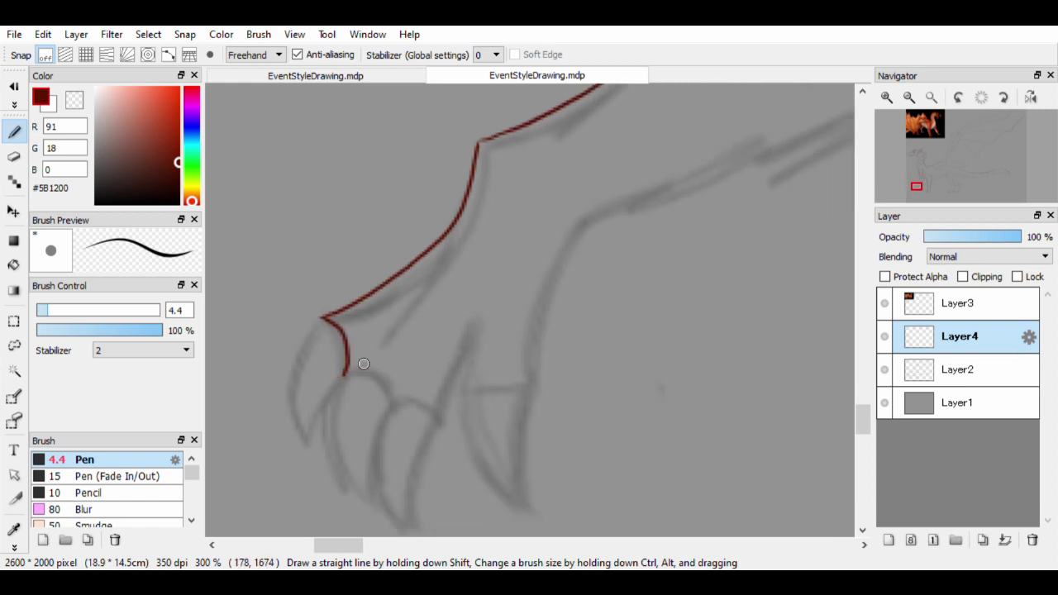
Ink the knuckle arcs, the inner toe and the rear spur of the raised paw
left_click_drag(347, 370, 358, 382)
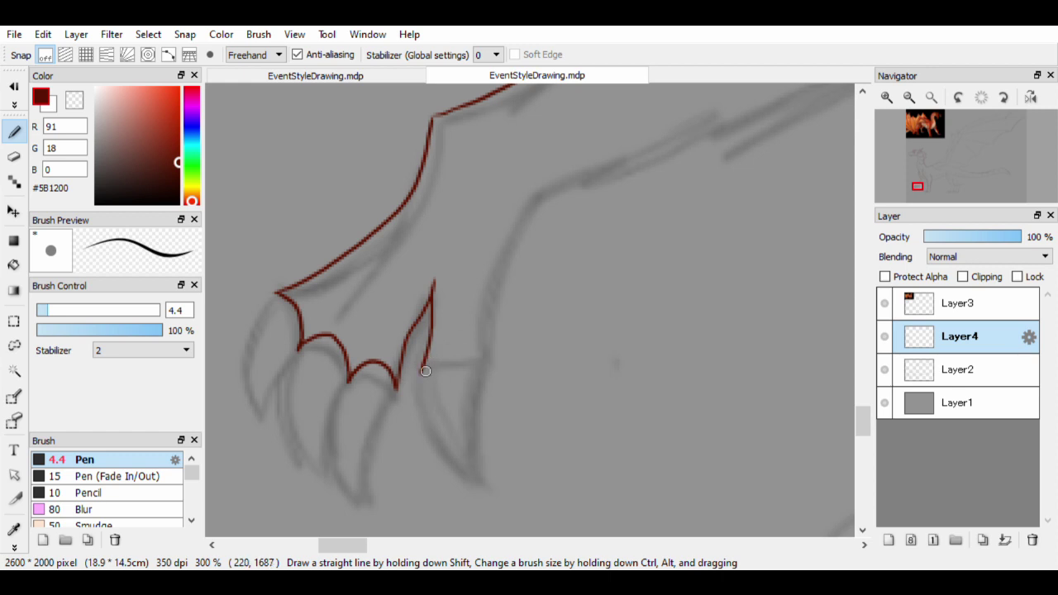
left_click_drag(440, 426, 470, 320)
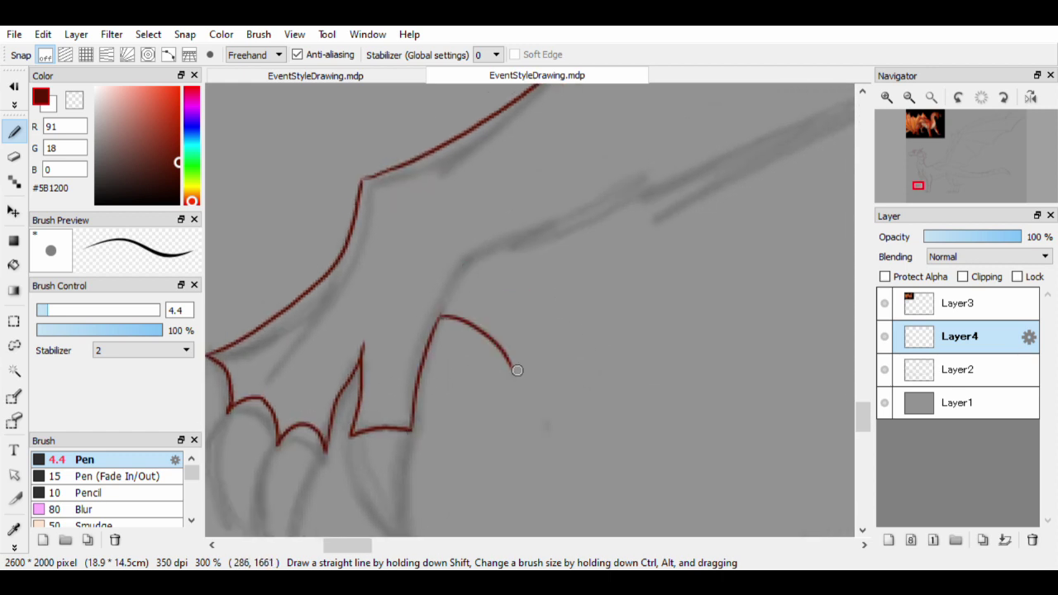
mouse_move(535, 295)
left_mouse_down()
mouse_move(517, 338)
mouse_move(553, 302)
mouse_move(529, 388)
left_mouse_up()
Ink the pointed claws on the toes of the raised paw
scroll(563, 380, "down", 3)
scroll(546, 355, "left", 3)
scroll(520, 306, "left", 3)
scroll(574, 325, "left", 2)
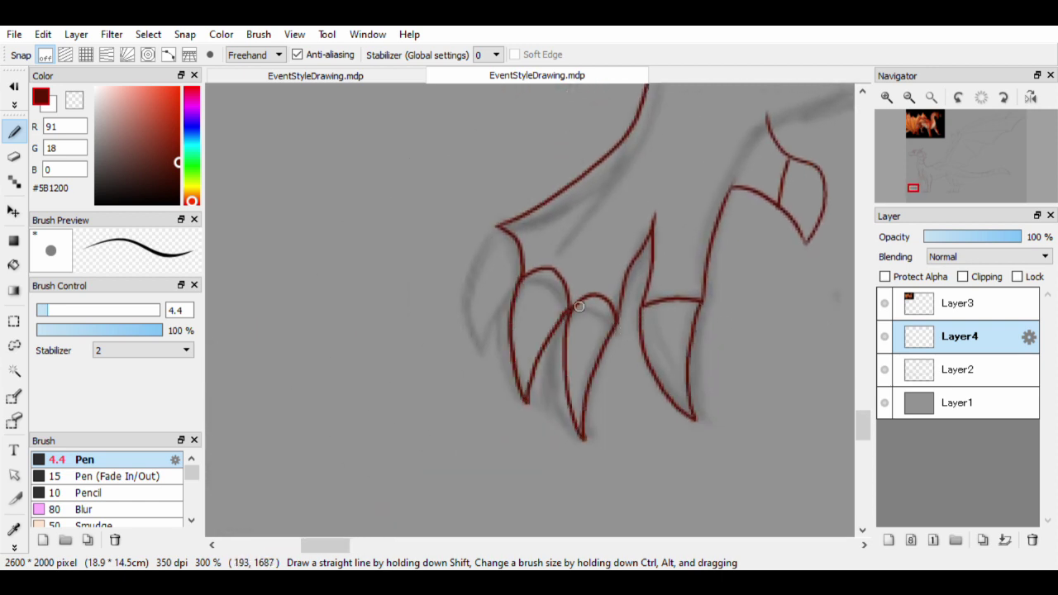
scroll(579, 307, "up", 2)
mouse_move(502, 276)
left_mouse_down()
mouse_move(487, 382)
mouse_move(479, 377)
mouse_move(527, 323)
left_mouse_up()
scroll(527, 323, "down", 4)
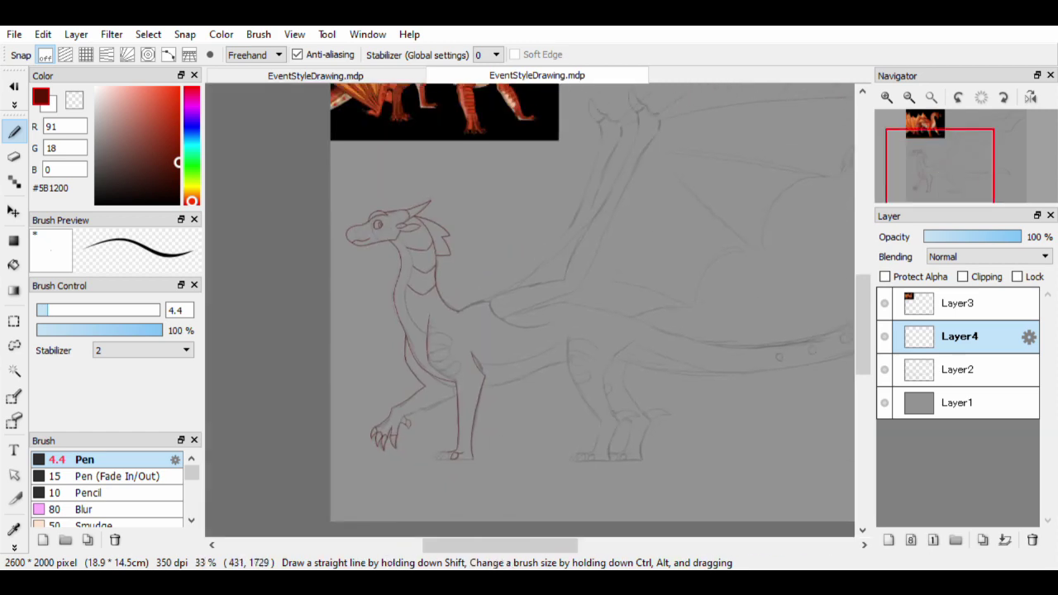
scroll(527, 323, "up", 4)
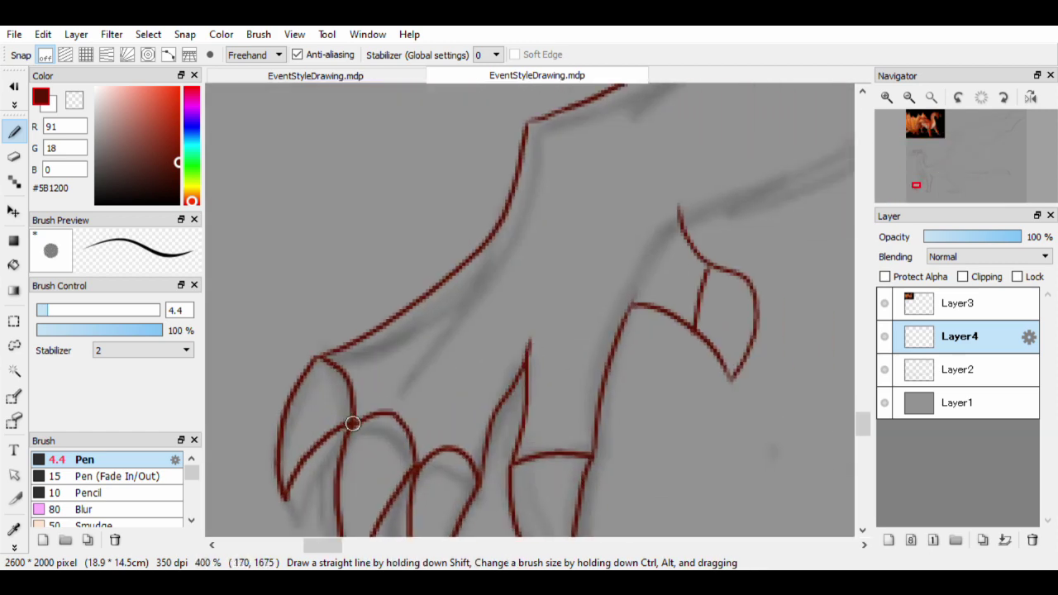
key("ctrl+z")
left_click_drag(351, 423, 451, 339)
key("ctrl+z")
mouse_move(347, 423)
left_mouse_down()
mouse_move(402, 409)
mouse_move(448, 366)
left_mouse_up()
key("ctrl+z")
left_click_drag(356, 422, 444, 293)
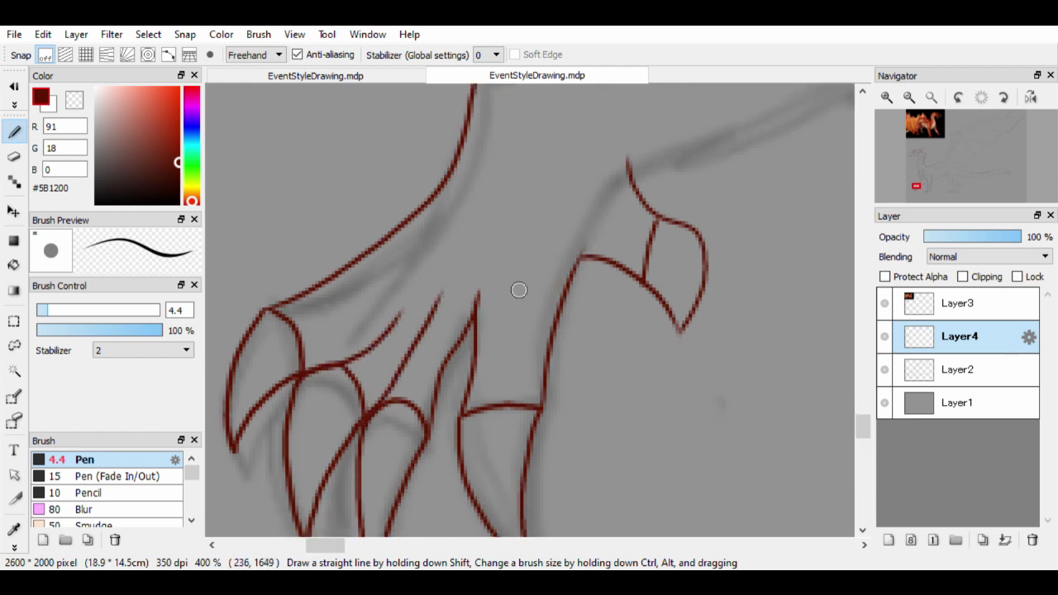
key("ctrl+z")
mouse_move(297, 374)
left_mouse_down()
mouse_move(412, 273)
mouse_move(291, 362)
left_mouse_up()
key("ctrl+z")
left_click(14, 156)
key("b")
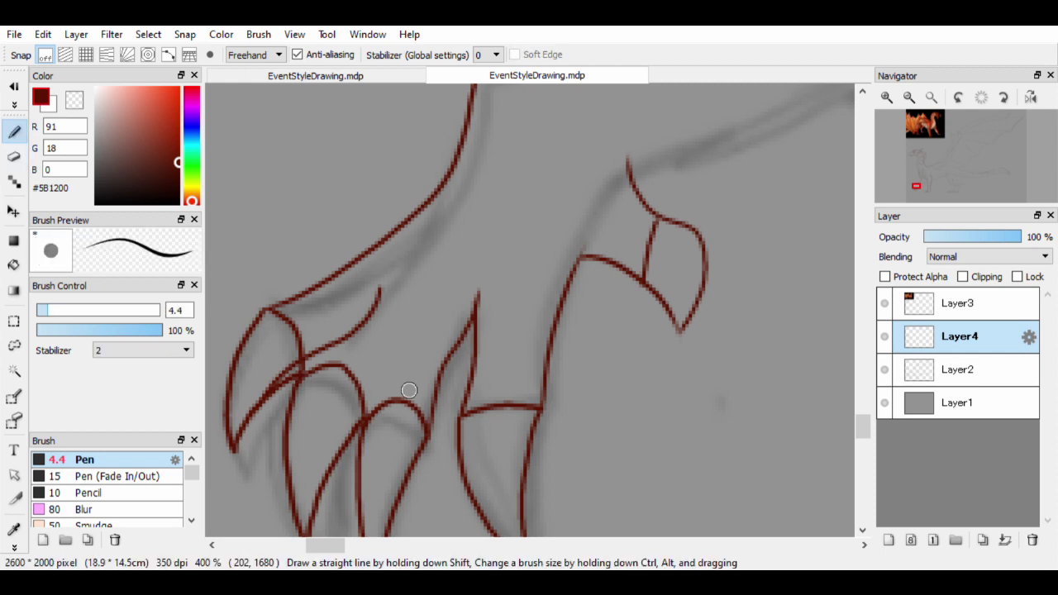
key("ctrl+z")
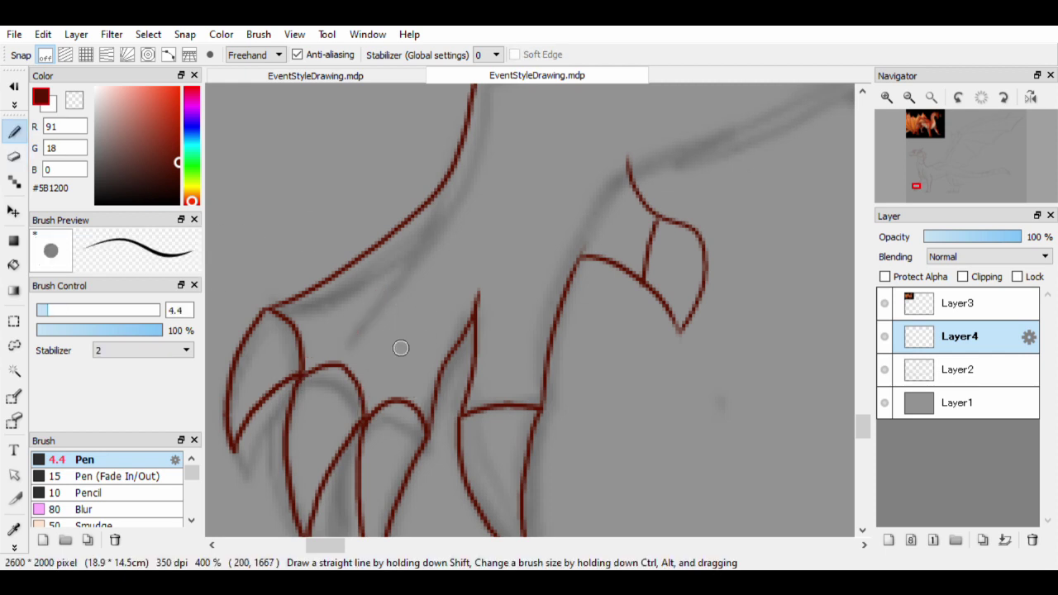
Ink two curved toe lines running up the back of the raised paw from between the knuckles
left_click_drag(297, 392, 400, 281)
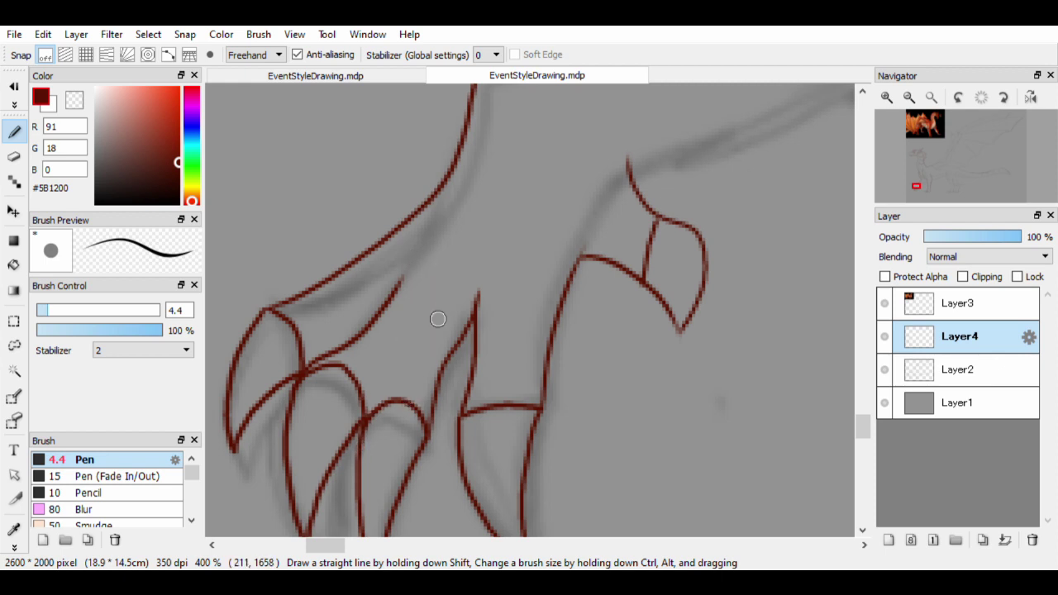
key("ctrl+z")
mouse_move(297, 390)
left_mouse_down()
mouse_move(399, 267)
mouse_move(362, 413)
left_mouse_up()
key("ctrl+z")
left_click_drag(425, 279, 364, 439)
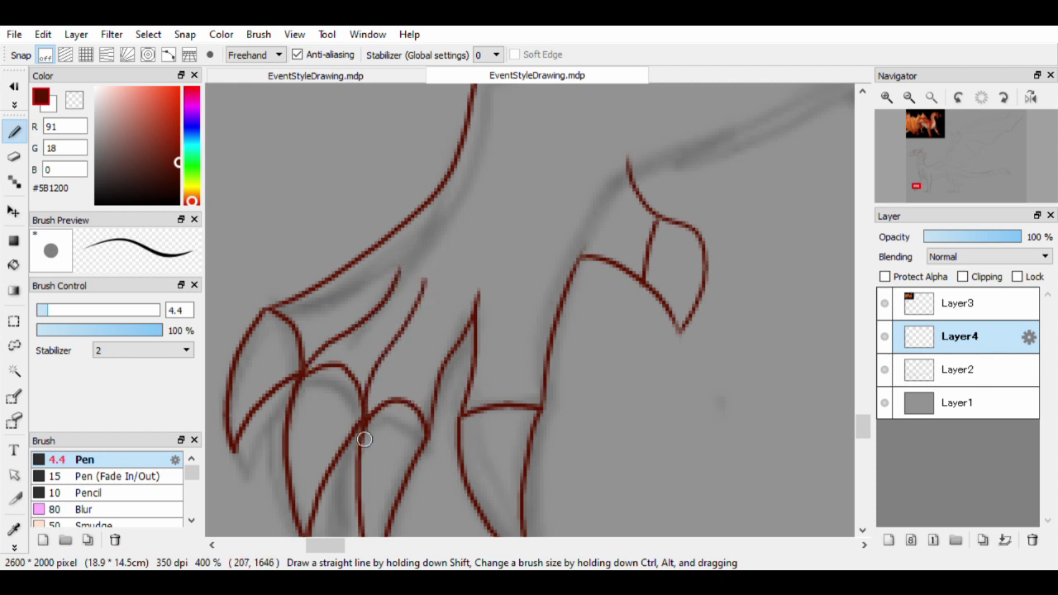
left_click_drag(669, 412, 621, 402)
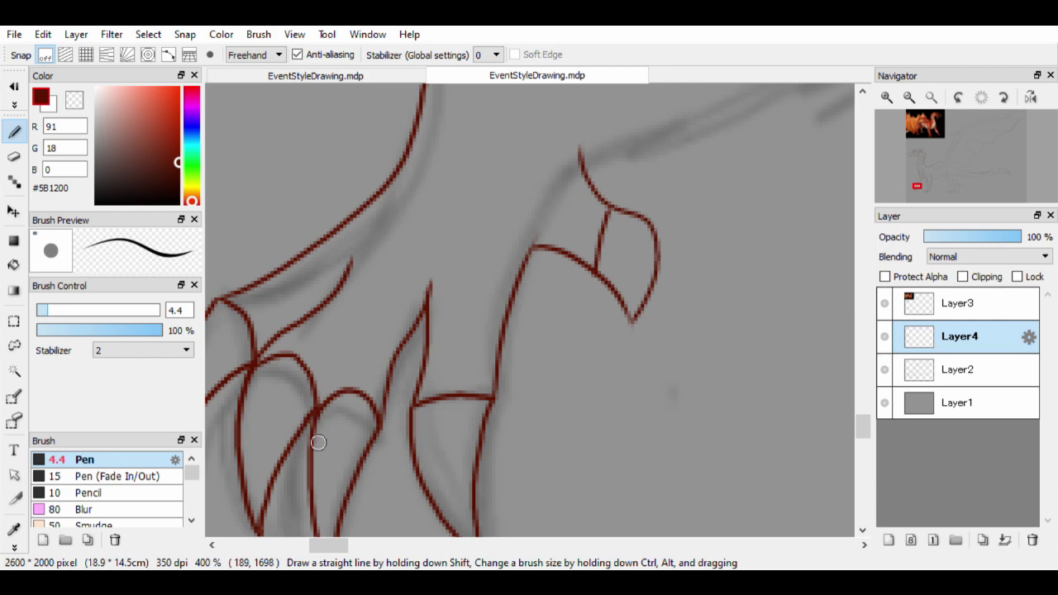
key("ctrl+z")
left_click_drag(316, 405, 400, 257)
Ink the underside of the raised foreleg up to the planted leg and the short crease joining it to the chest
mouse_move(399, 212)
left_mouse_down()
mouse_move(593, 264)
mouse_move(464, 282)
mouse_move(499, 313)
left_mouse_up()
scroll(442, 390, "up", 3)
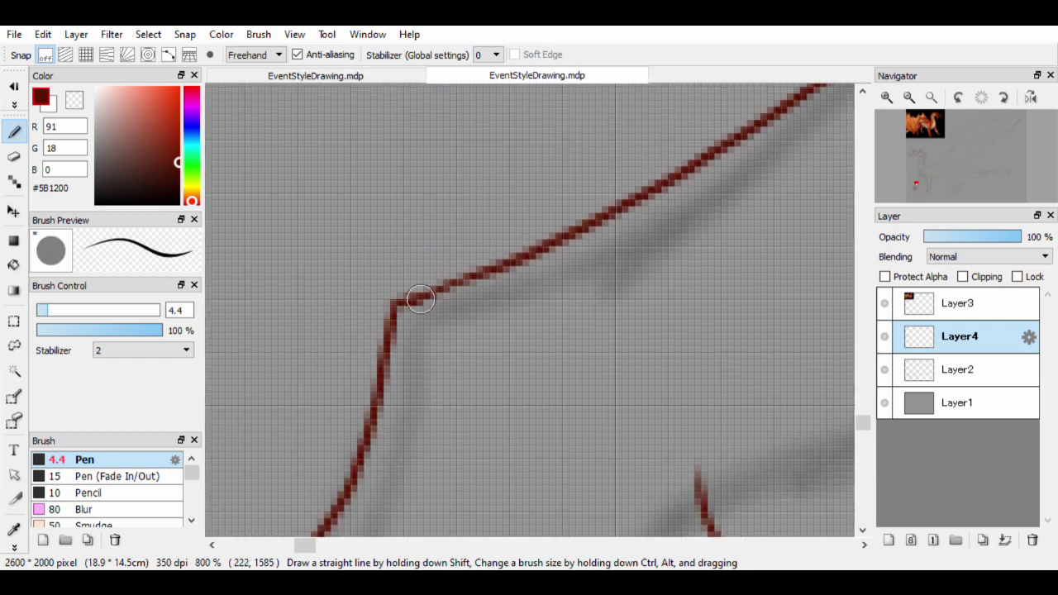
scroll(419, 299, "down", 4)
mouse_move(422, 302)
left_mouse_down()
mouse_move(330, 380)
mouse_move(636, 281)
left_mouse_up()
scroll(647, 213, "up", 2)
key("ctrl+z")
scroll(600, 337, "up", 2)
left_click_drag(438, 374, 490, 355)
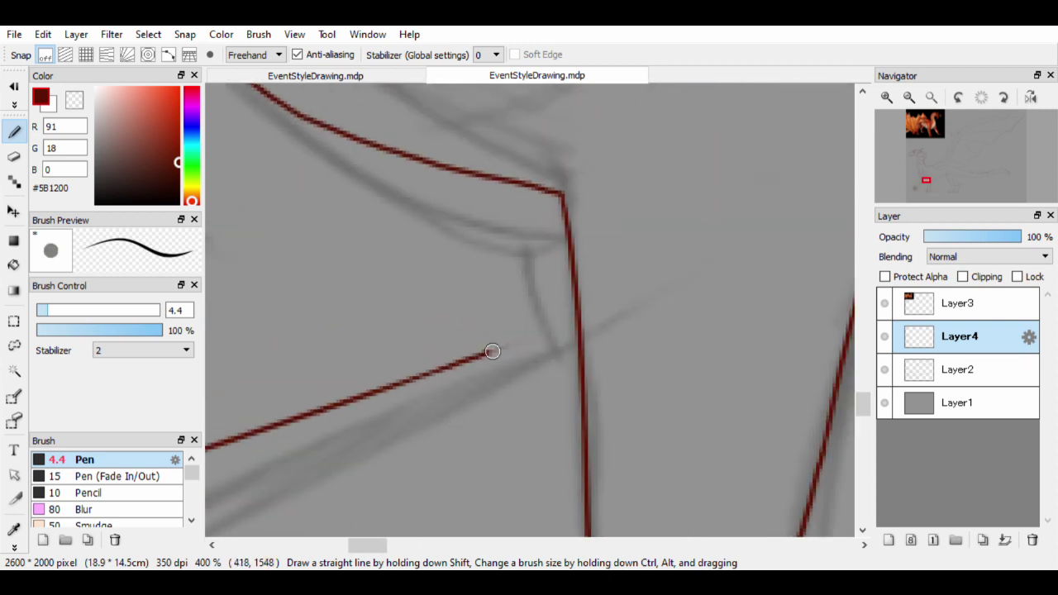
key("ctrl+z")
left_click_drag(409, 384, 531, 334)
left_click_drag(514, 294, 507, 175)
scroll(512, 248, "down", 4)
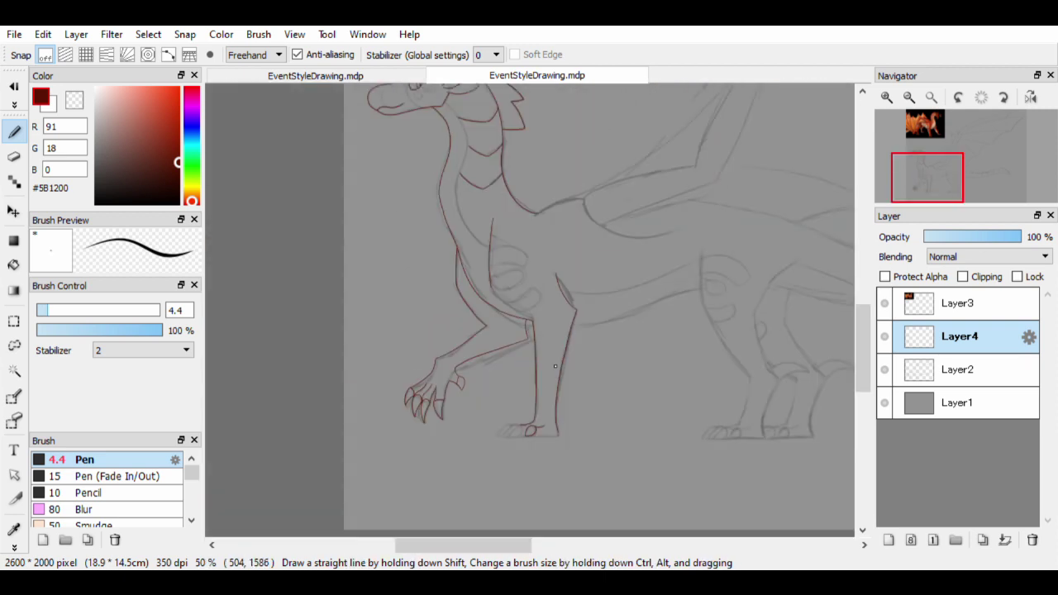
scroll(323, 453, "up", 4)
scroll(323, 453, "up", 2)
mouse_move(429, 184)
left_mouse_down()
mouse_move(446, 261)
mouse_move(543, 319)
mouse_move(372, 349)
left_mouse_up()
key("ctrl+z")
scroll(372, 349, "down", 6)
scroll(372, 348, "up", 2)
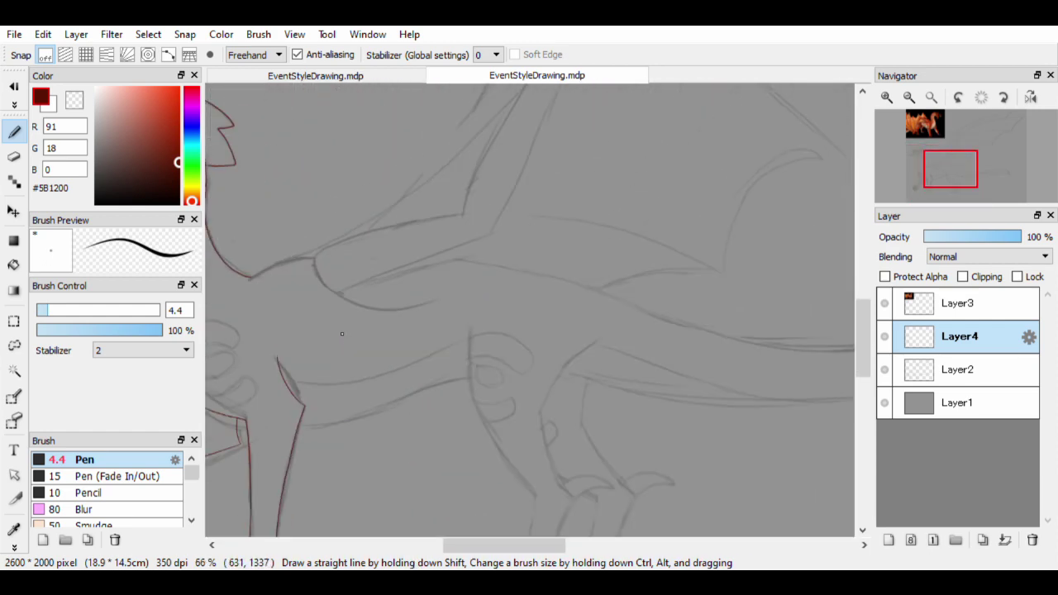
scroll(372, 349, "down", 2)
Ink the three overlapping front toes of the planted forefoot
scroll(405, 496, "up", 7)
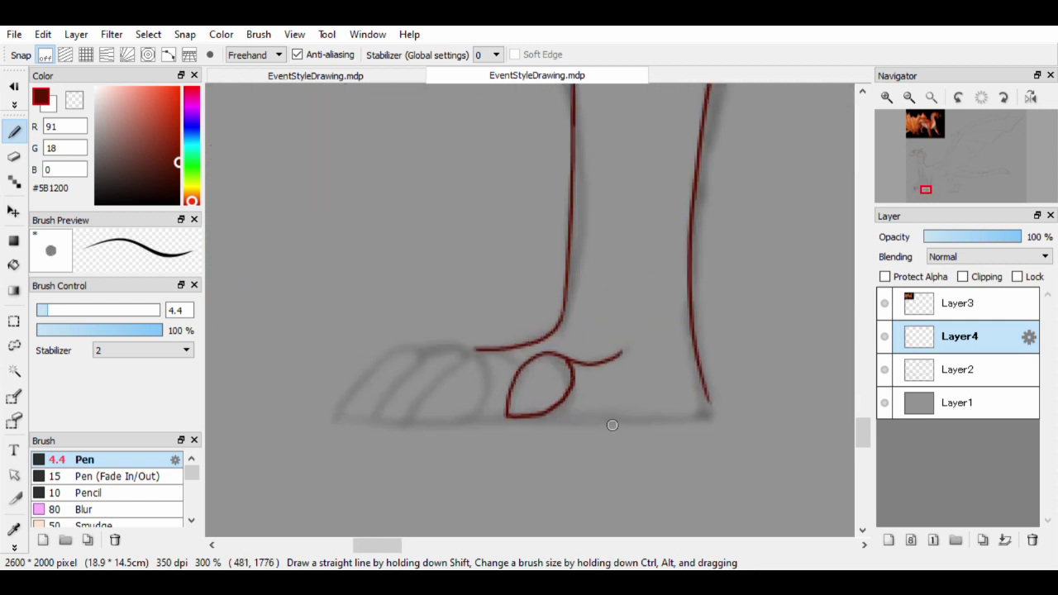
left_click_drag(570, 322, 439, 405)
key("ctrl+z")
left_click_drag(520, 323, 392, 408)
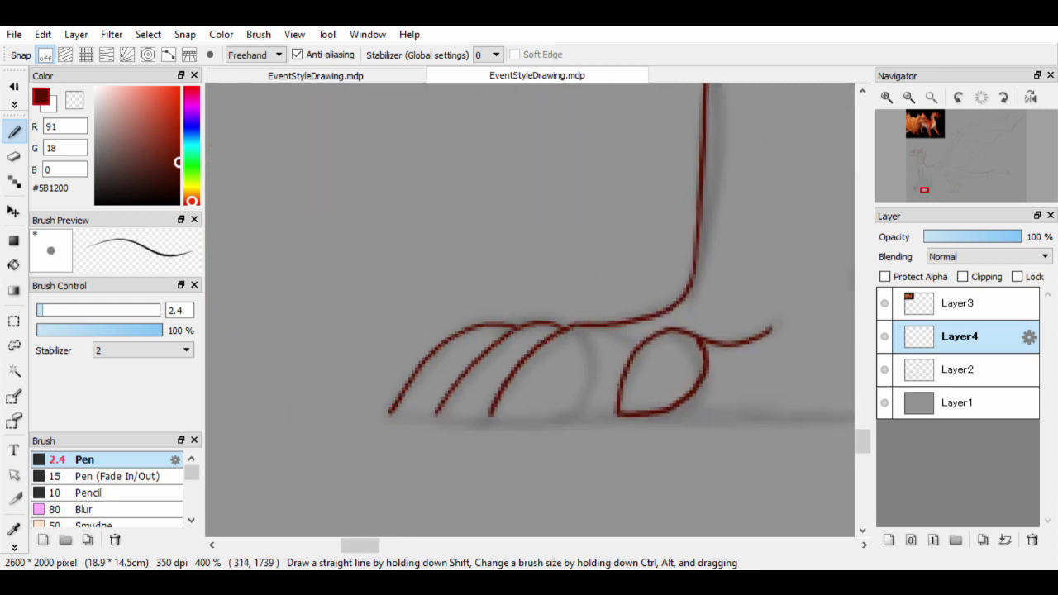
Ink a straight sole line under the planted forefoot from the tip of the front toe to the heel
scroll(762, 423, "right", 3)
left_click(720, 412, "shift")
key("ctrl+z")
left_click_drag(720, 411, 734, 419)
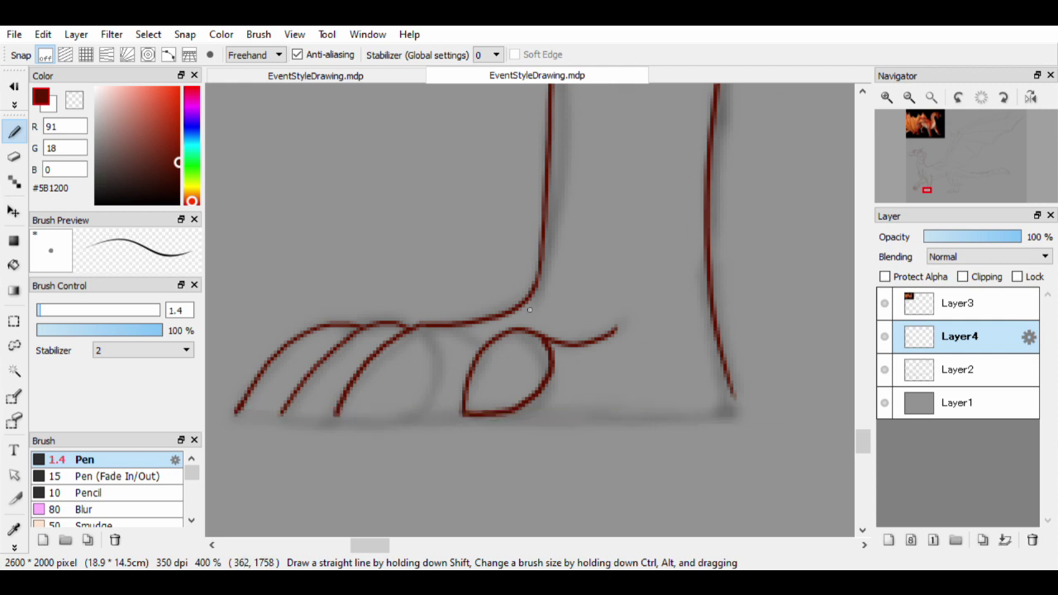
left_click(737, 411, "shift")
key("ctrl+z")
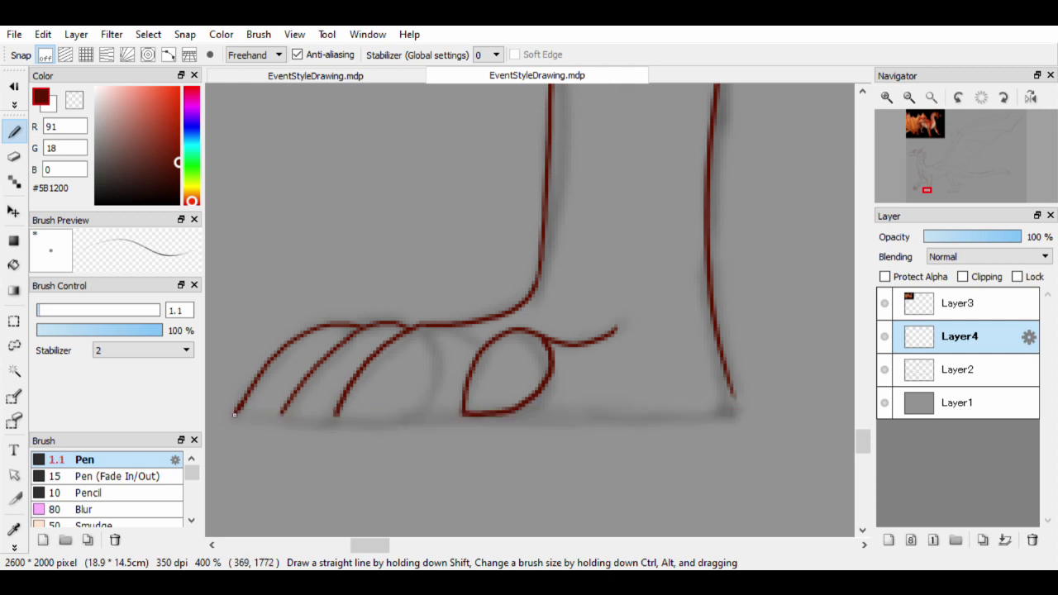
left_click(236, 415, "shift")
key("ctrl+z")
left_click(237, 415, "shift")
key("ctrl+z")
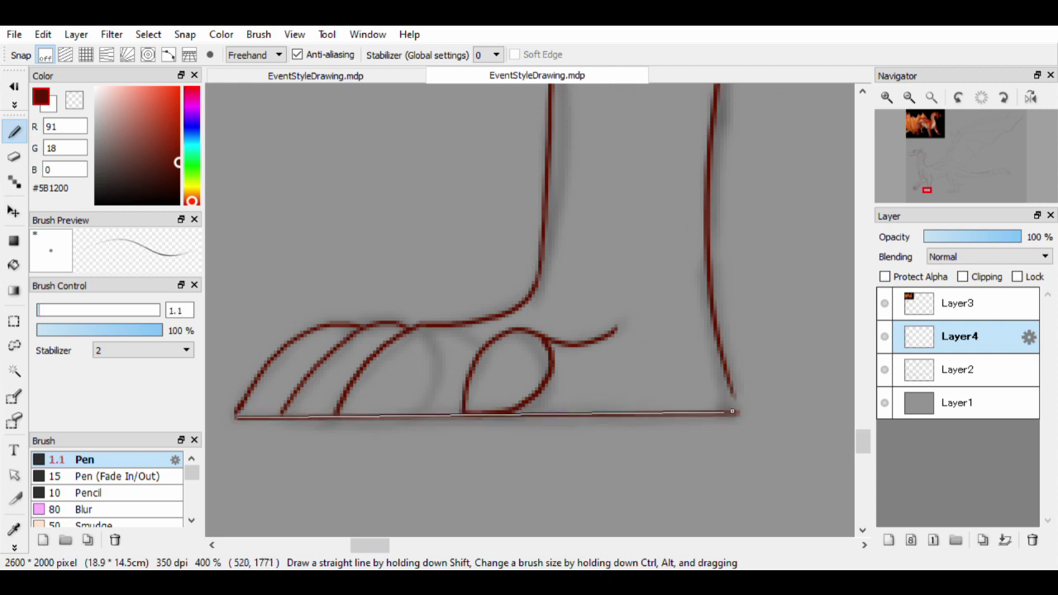
left_click(738, 411, "shift")
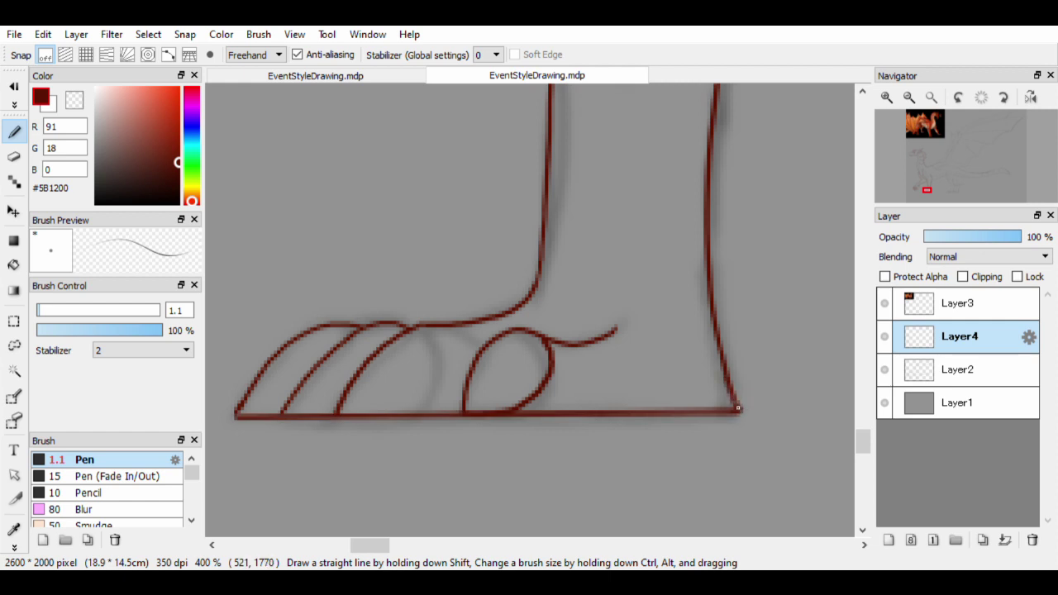
Set the pen size to 4.4 and round off the back of the third toe on the planted forefoot
type(".4")
key("Return")
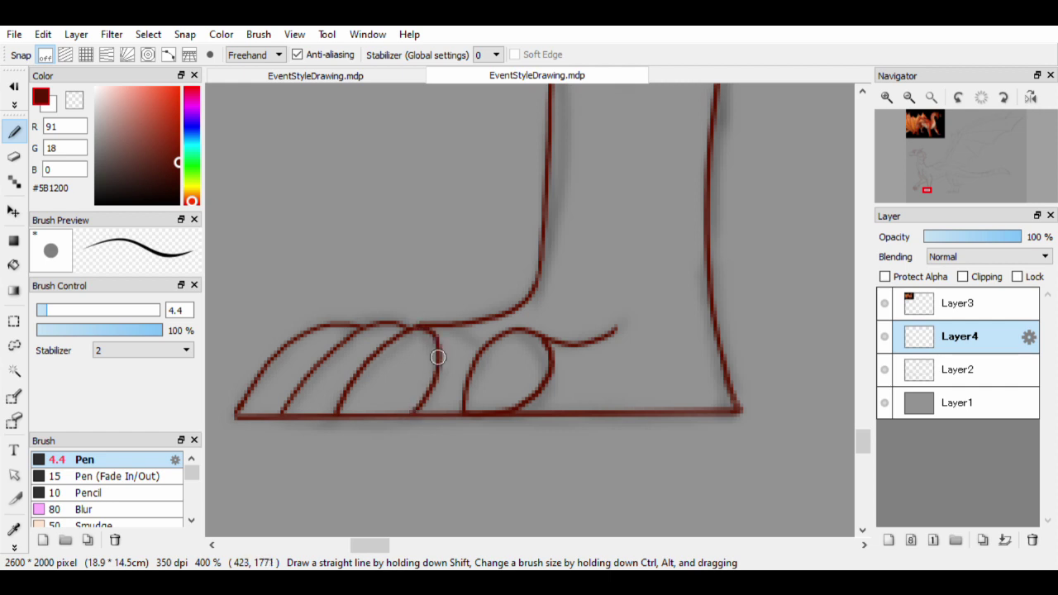
Ink the short back line from the neck base to the wing and the curved lower edge of the wing's shoulder
scroll(438, 357, "down", 5)
scroll(438, 357, "up", 3)
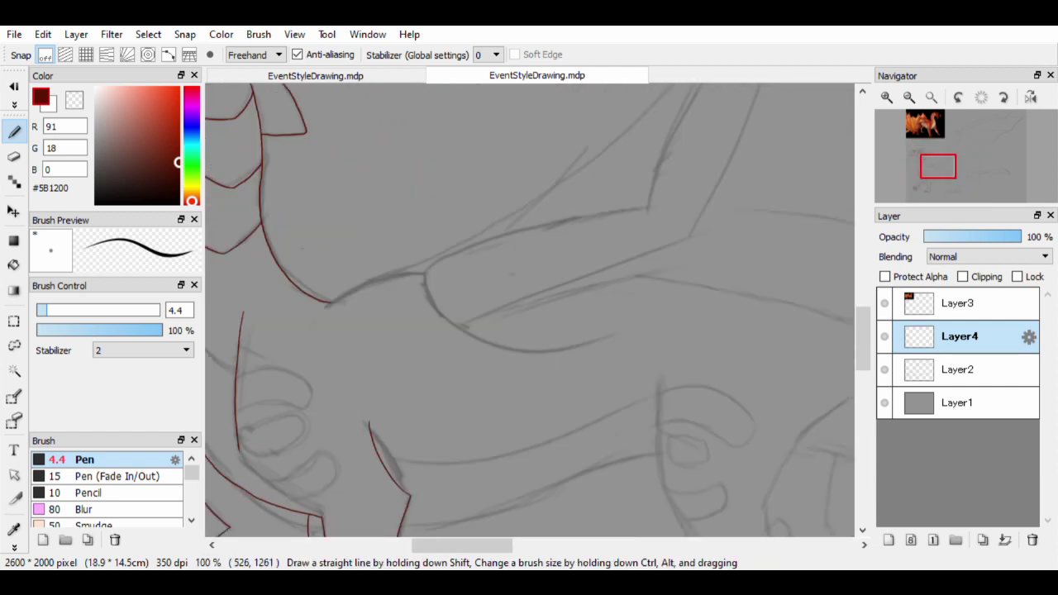
scroll(299, 317, "up", 1)
left_click_drag(365, 266, 447, 252)
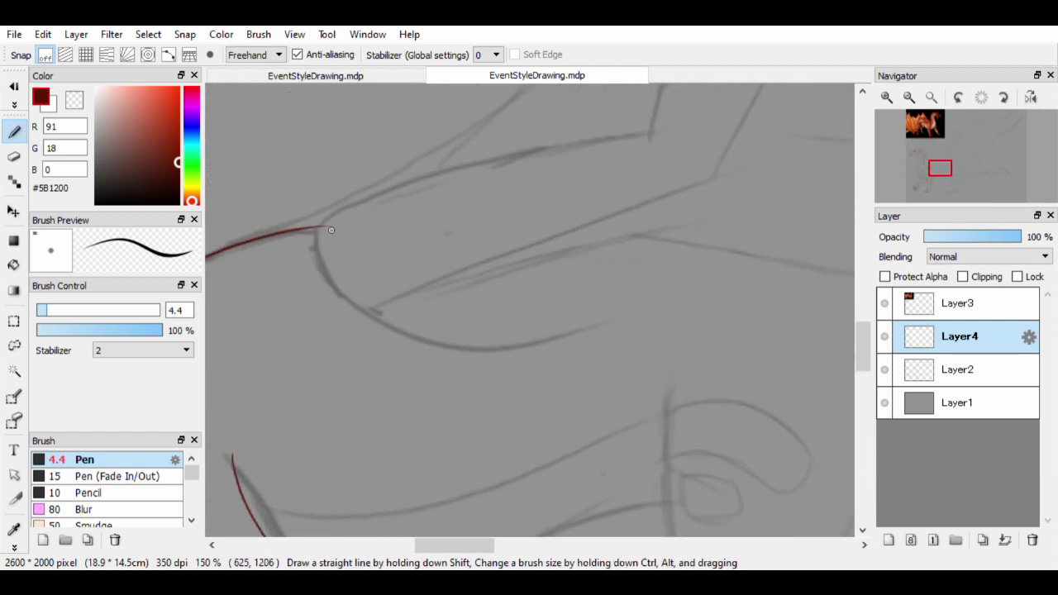
key("e")
key("b")
left_click_drag(254, 224, 551, 328)
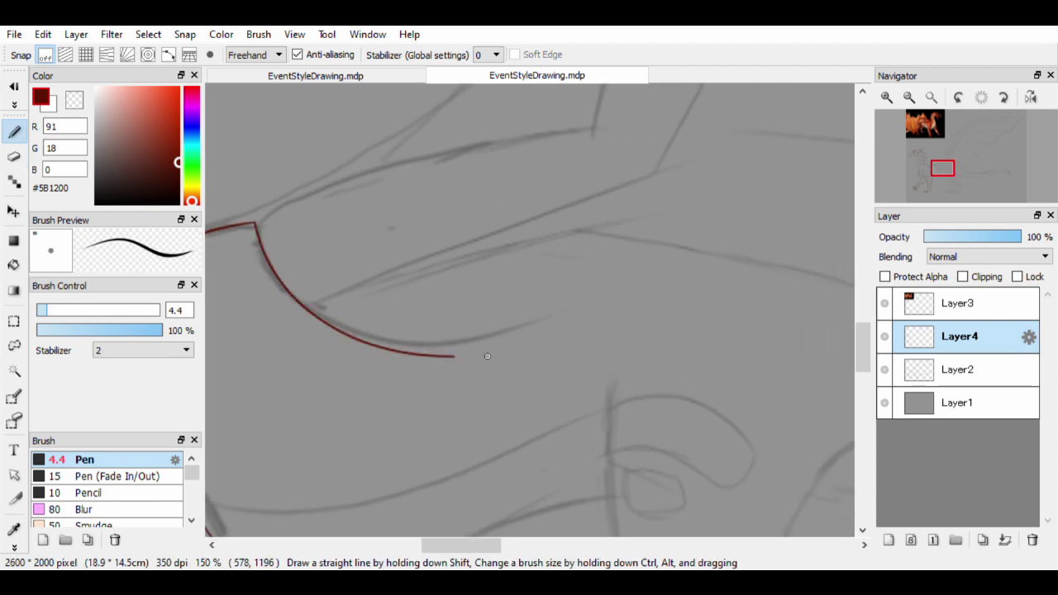
Ink the belly line from the planted foreleg back to the front of the hind thigh
scroll(677, 283, "down", 3)
mouse_move(226, 382)
left_mouse_down()
mouse_move(260, 383)
mouse_move(565, 279)
mouse_move(621, 274)
left_mouse_up()
left_click_drag(622, 274, 439, 288)
key("e")
key("b")
scroll(439, 288, "up", 3)
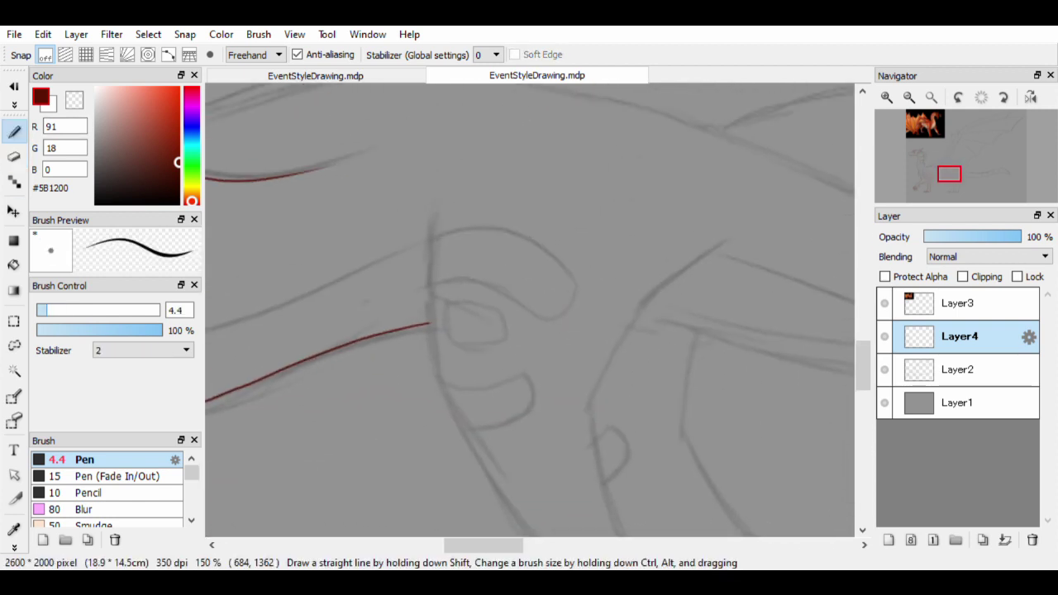
Ink the near-vertical front edge of the hind thigh and trim its lower end
left_click_drag(422, 166, 433, 446)
scroll(402, 121, "down", 3)
scroll(402, 122, "down", 2)
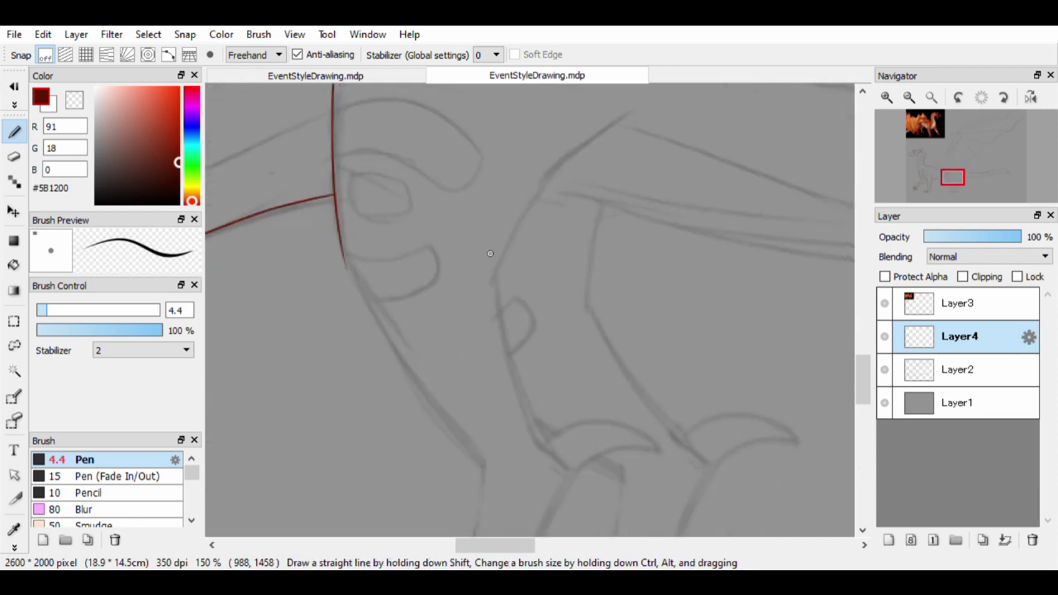
key("e")
key("b")
Ink the slanting front edge of the hind leg from the thigh line down to the ankle bend
left_click_drag(344, 236, 484, 459)
key("ctrl+z")
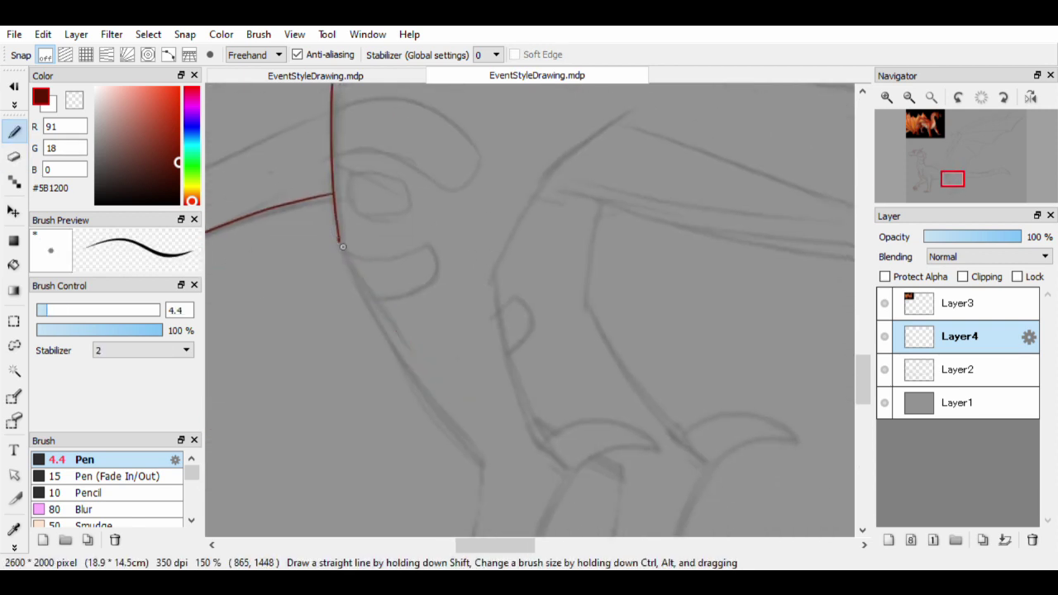
left_click_drag(400, 332, 484, 460)
scroll(483, 460, "down", 2)
key("ctrl+z")
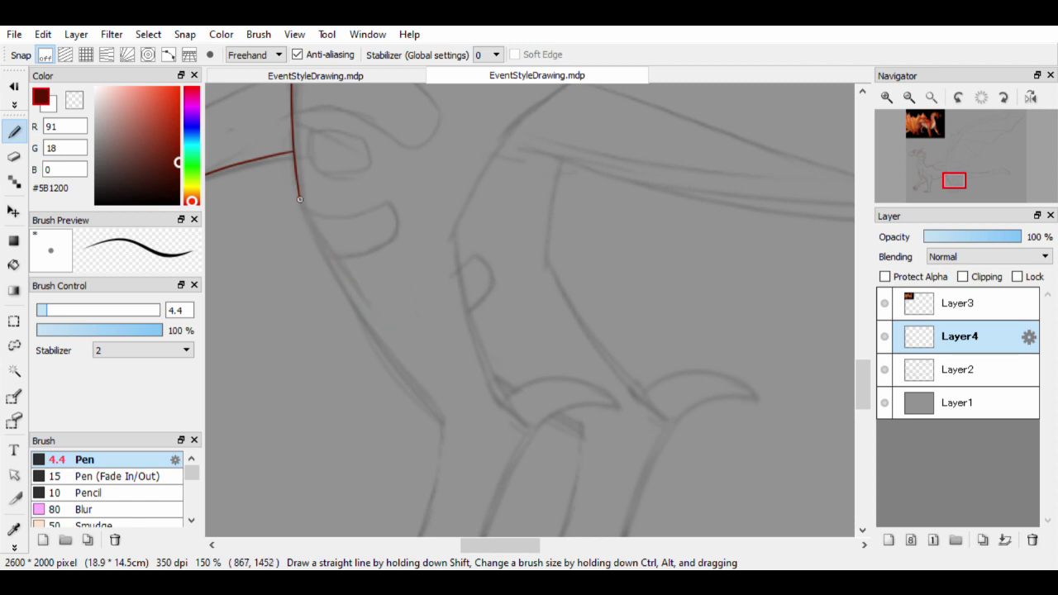
key("ctrl+y")
Ink the curved upper rear edge of the hind thigh, sweeping up toward the tail base
scroll(644, 377, "down", 1)
scroll(643, 377, "up", 1)
mouse_move(432, 354)
left_mouse_down()
mouse_move(613, 233)
mouse_move(590, 177)
left_mouse_up()
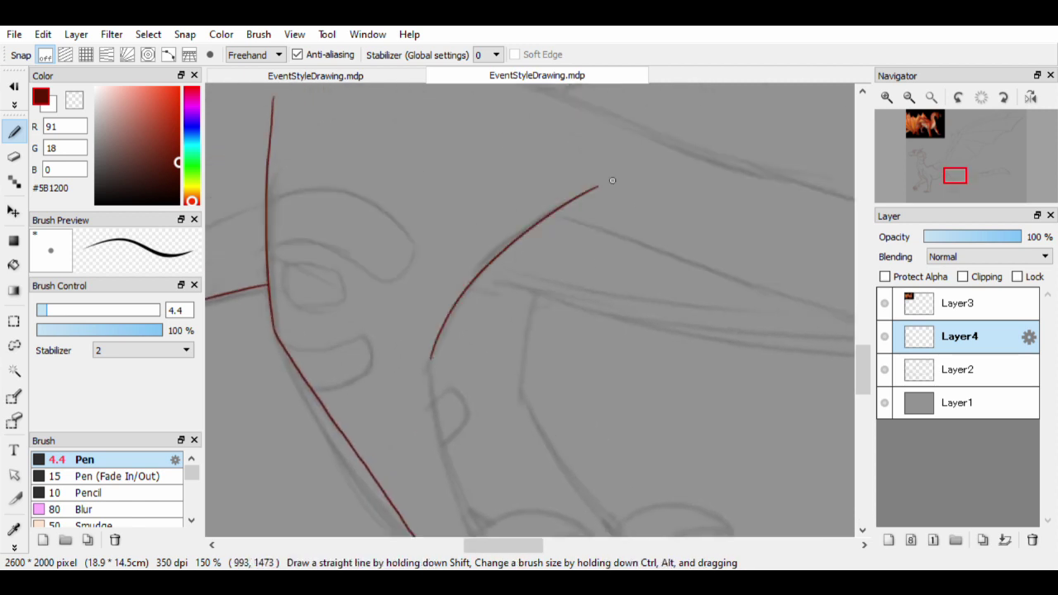
scroll(627, 252, "down", 1)
scroll(429, 189, "right", 1)
scroll(427, 189, "left", 2)
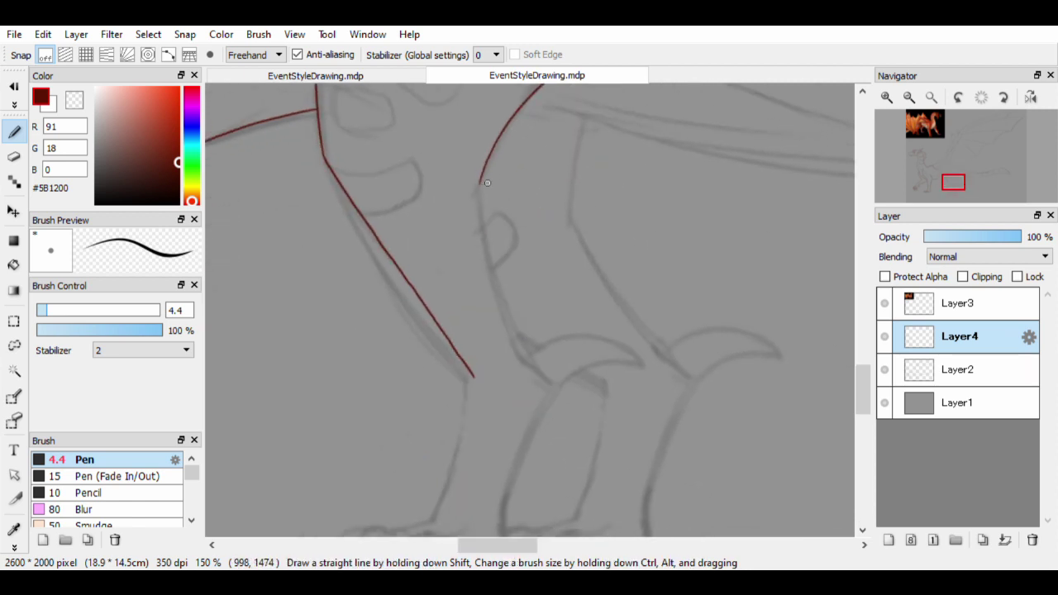
Ink the rear edge of the hind leg from the bend behind the thigh down past the heel spur
left_click_drag(481, 180, 494, 283)
key("ctrl+z")
key("ctrl+y")
key("ctrl+z")
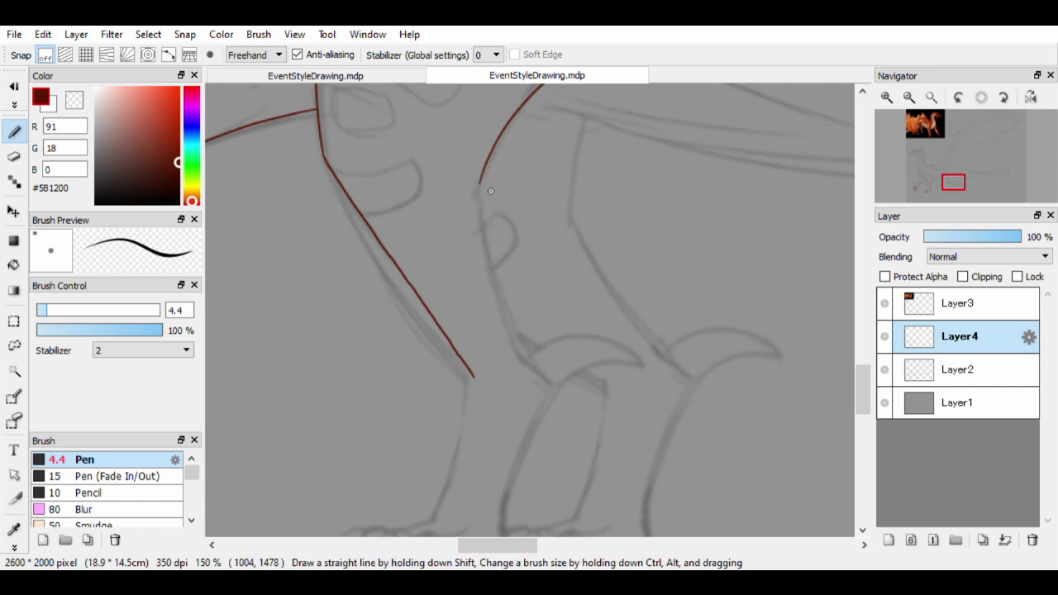
left_click_drag(487, 194, 529, 321)
key("ctrl+z")
left_click_drag(475, 159, 569, 404)
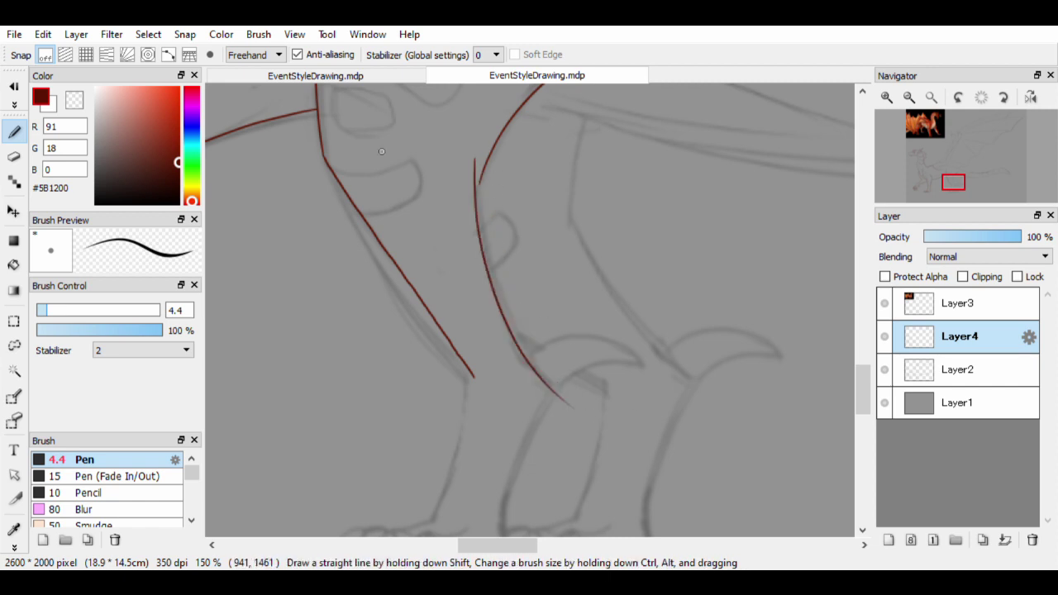
Try to redraw the upper rear thigh curve so that it meets the top of the lower leg line
scroll(529, 318, "down", 5)
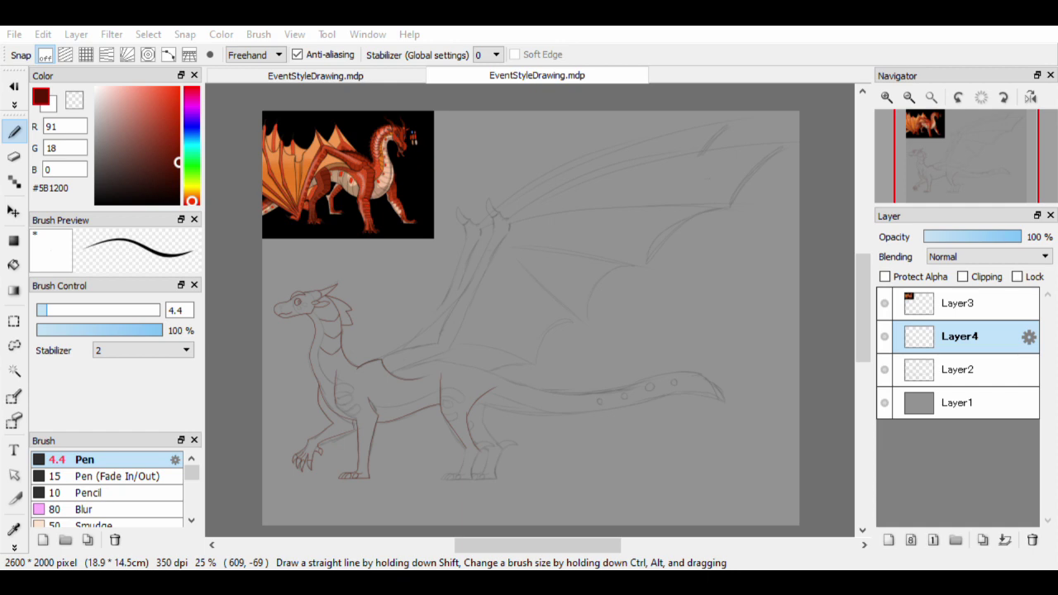
scroll(541, 240, "up", 6)
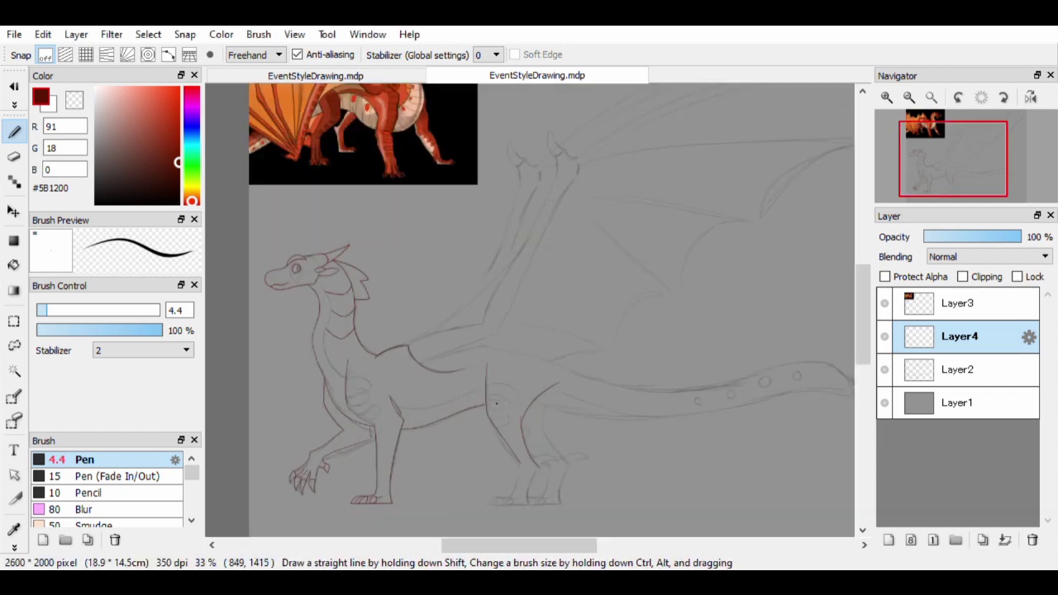
scroll(541, 241, "up", 3)
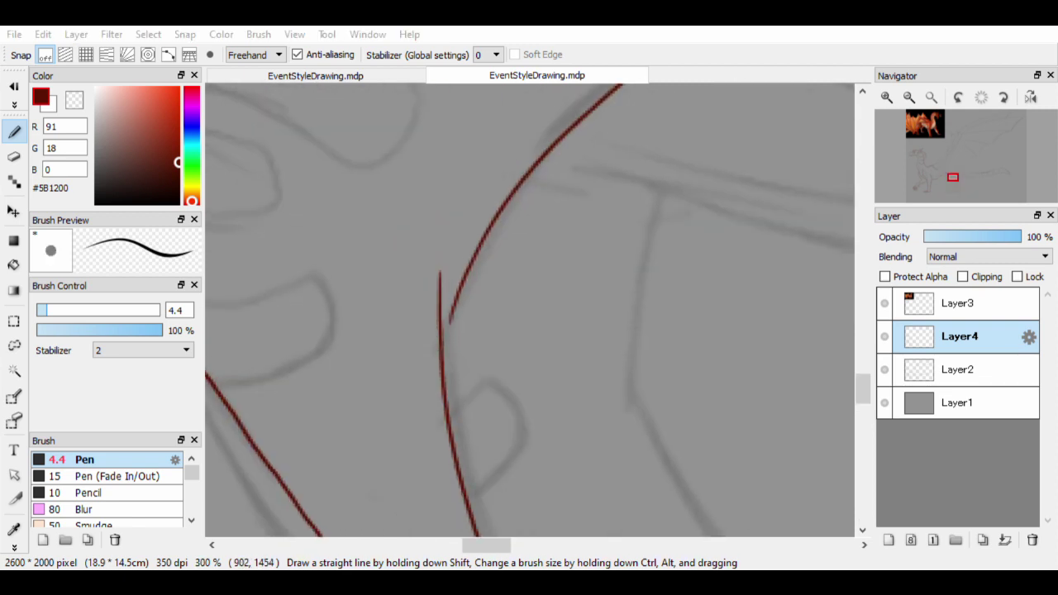
left_click_drag(405, 337, 298, 473)
key("e")
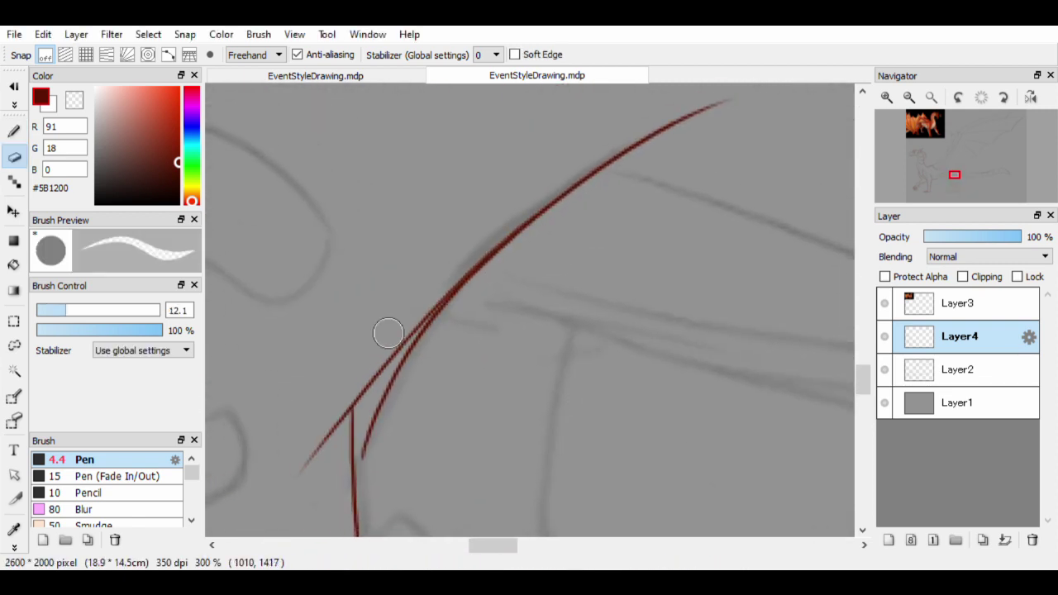
mouse_move(345, 422)
left_mouse_down()
mouse_move(503, 248)
mouse_move(472, 371)
left_mouse_up()
Ink the hind thigh's upper rear edge in one sweep from the top of the lower leg line toward the tail
key("b")
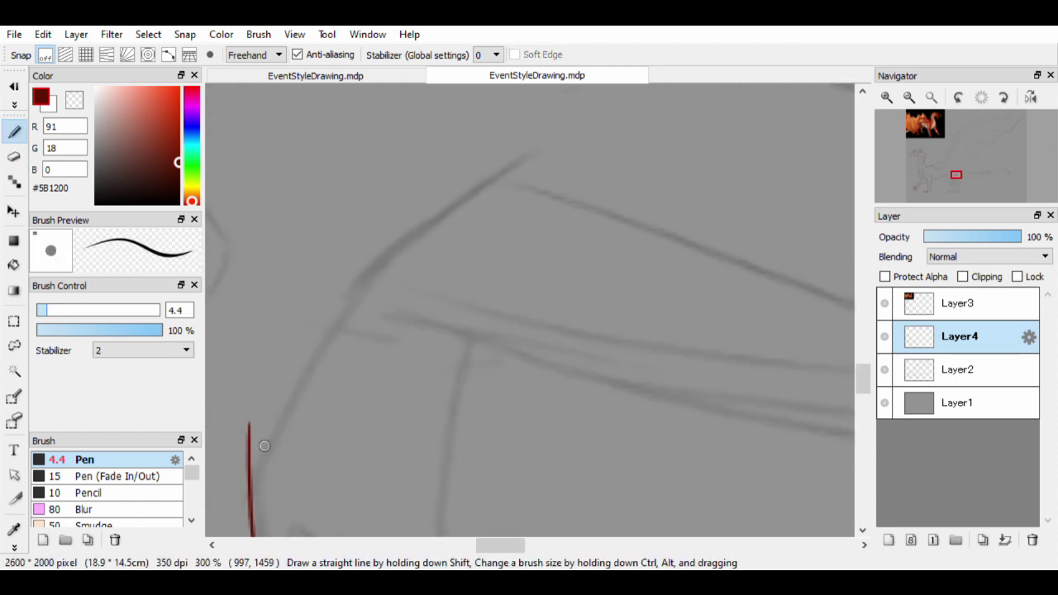
left_click_drag(249, 433, 679, 103)
scroll(529, 310, "down", 2)
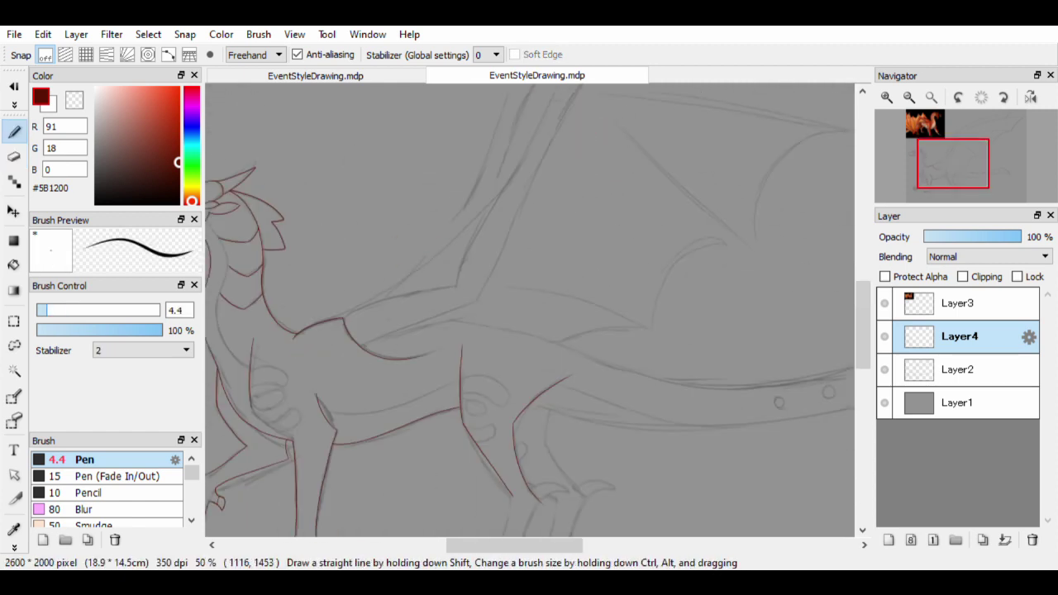
Erase the overshooting lower end of the hind leg's rear line at the heel
scroll(544, 274, "up", 2)
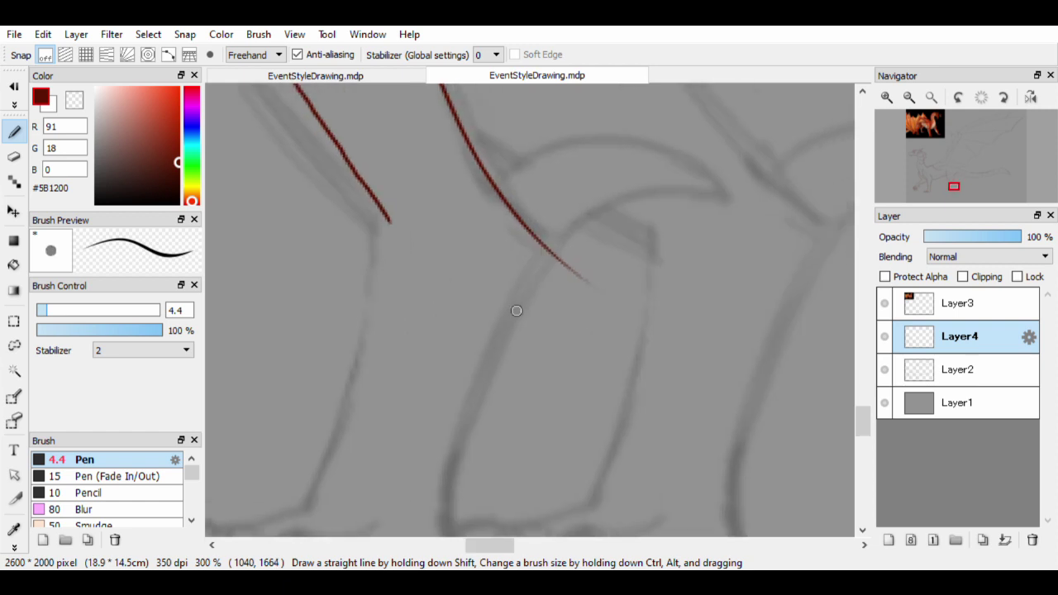
key("e")
left_click_drag(589, 268, 569, 241)
key("b")
Ink the curved heel spur and the front and rear edges of the lower hind leg down to the foot
scroll(571, 236, "up", 1)
left_click_drag(559, 153, 459, 426)
left_click_drag(620, 202, 486, 450)
mouse_move(424, 409)
left_mouse_down()
mouse_move(613, 351)
mouse_move(705, 205)
left_mouse_up()
key("e")
mouse_move(678, 327)
left_mouse_down()
mouse_move(592, 406)
mouse_move(670, 349)
left_mouse_up()
key("b")
mouse_move(555, 192)
left_mouse_down()
mouse_move(529, 364)
mouse_move(578, 248)
mouse_move(663, 437)
left_mouse_up()
Select the inked planted forefoot on Layer4 and paste a copy of it onto a new layer
scroll(664, 437, "down", 3)
scroll(331, 413, "up", 3)
left_click(13, 345)
mouse_move(631, 350)
left_mouse_down()
mouse_move(316, 405)
mouse_move(495, 317)
left_mouse_up()
key("ctrl+c")
key("ctrl+v")
Move the pasted foot onto the sketched near hind foot and clear the selection
key("v")
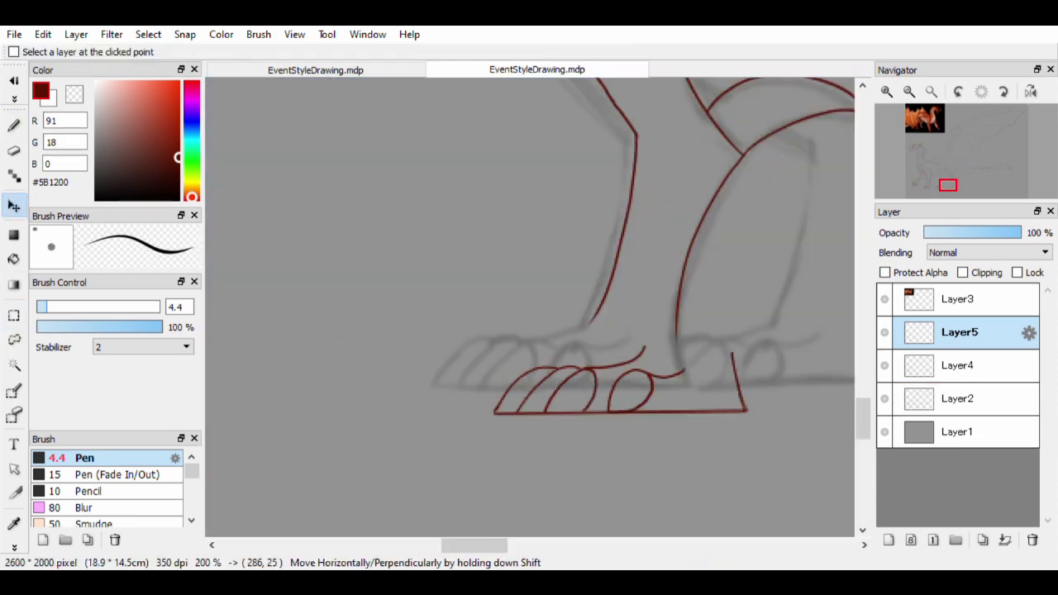
left_click_drag(613, 334, 589, 321)
scroll(528, 306, "down", 3)
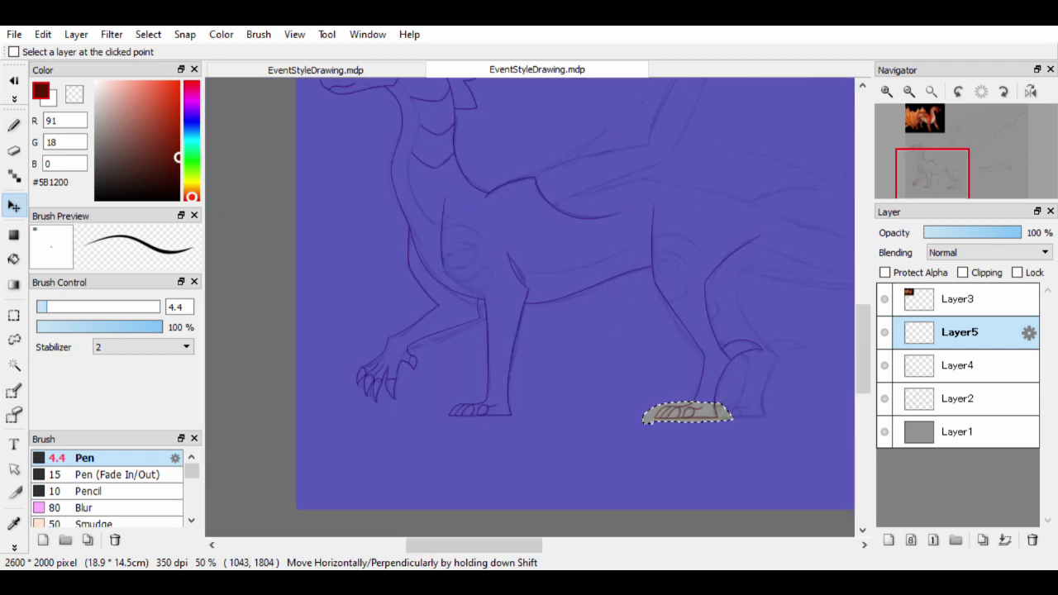
scroll(529, 305, "up", 4)
key("ctrl+d")
Merge the pasted foot down into Layer4 and clean up where the front of the ankle joins the foot
key("e")
left_click(1005, 540)
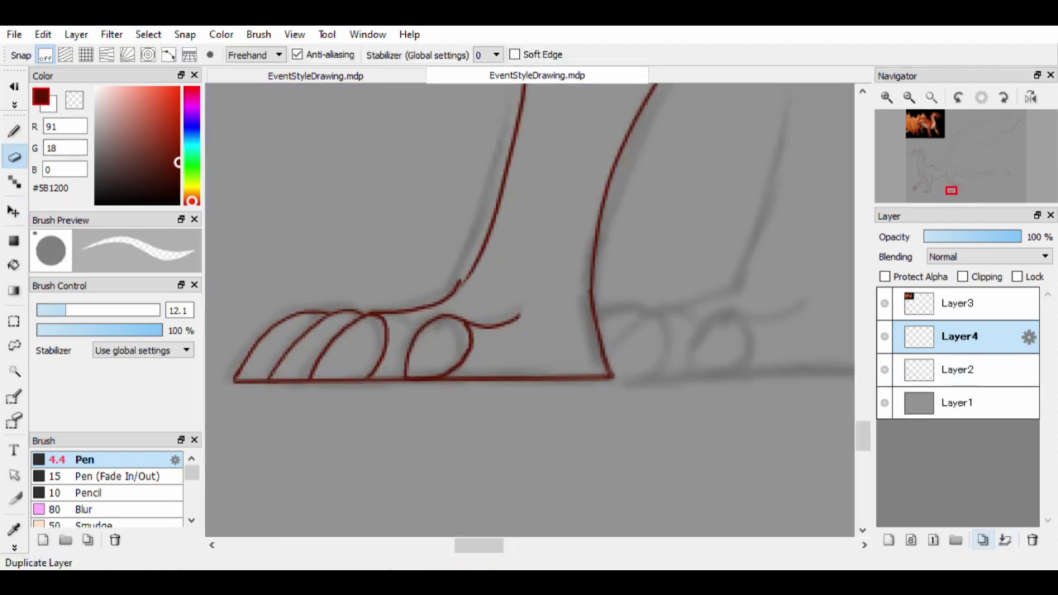
left_click_drag(460, 281, 446, 297)
key("p")
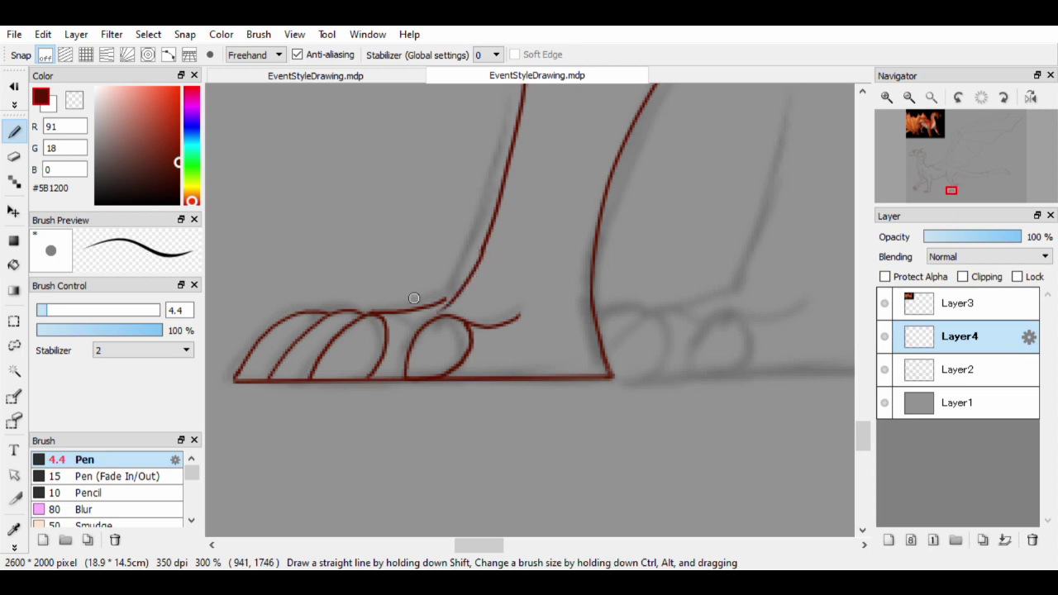
scroll(414, 298, "up", 2)
scroll(361, 359, "down", 8)
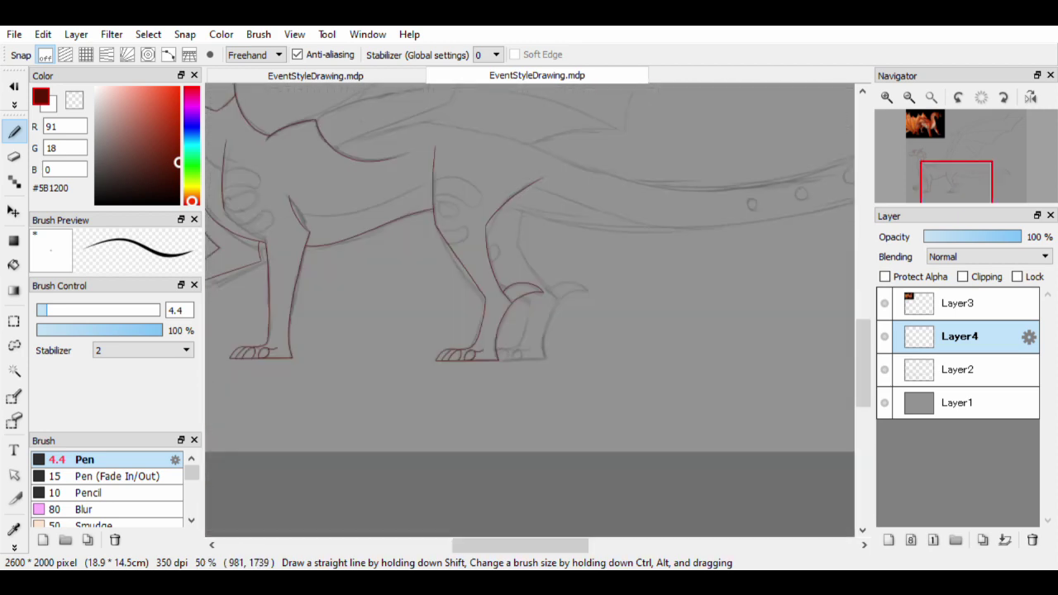
Ink the upper edge of the wing's upper arm from the back to the elbow
scroll(278, 336, "up", 3)
mouse_move(264, 215)
left_mouse_down()
mouse_move(278, 336)
mouse_move(491, 284)
left_mouse_up()
key("ctrl+z")
left_click_drag(230, 357, 615, 260)
left_click_drag(648, 372, 611, 374)
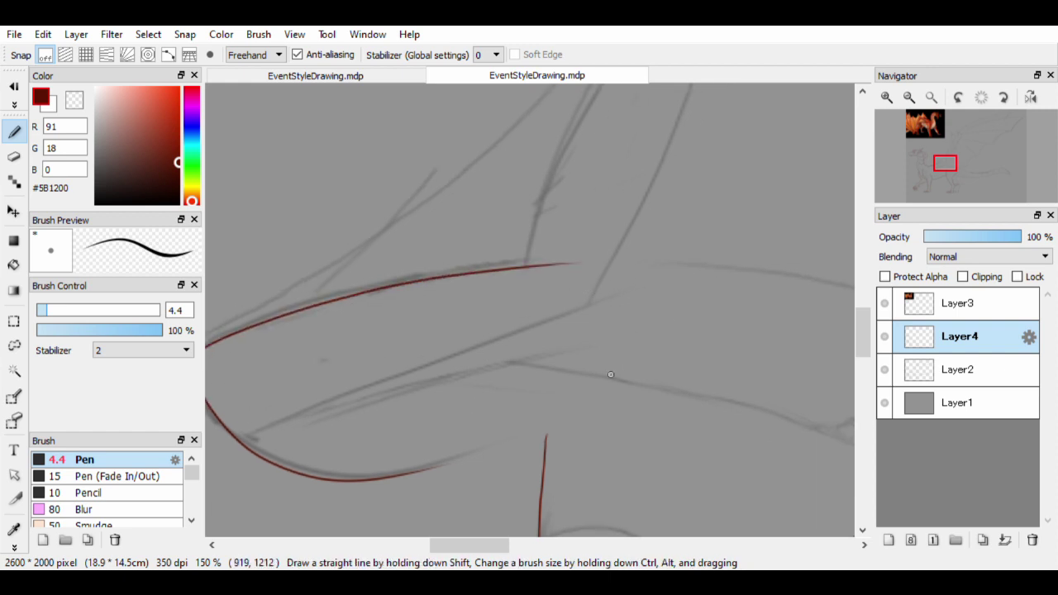
Ink the lower edge of the wing's upper arm from the shoulder curve toward the elbow
left_click_drag(244, 442, 594, 293)
key("ctrl+z")
left_click_drag(236, 442, 582, 312)
left_click_drag(538, 253, 401, 386)
Trim the upper arm's top line at the wing elbow and extend the bottom line to the elbow corner
key("e")
scroll(430, 438, "up", 2)
key("b")
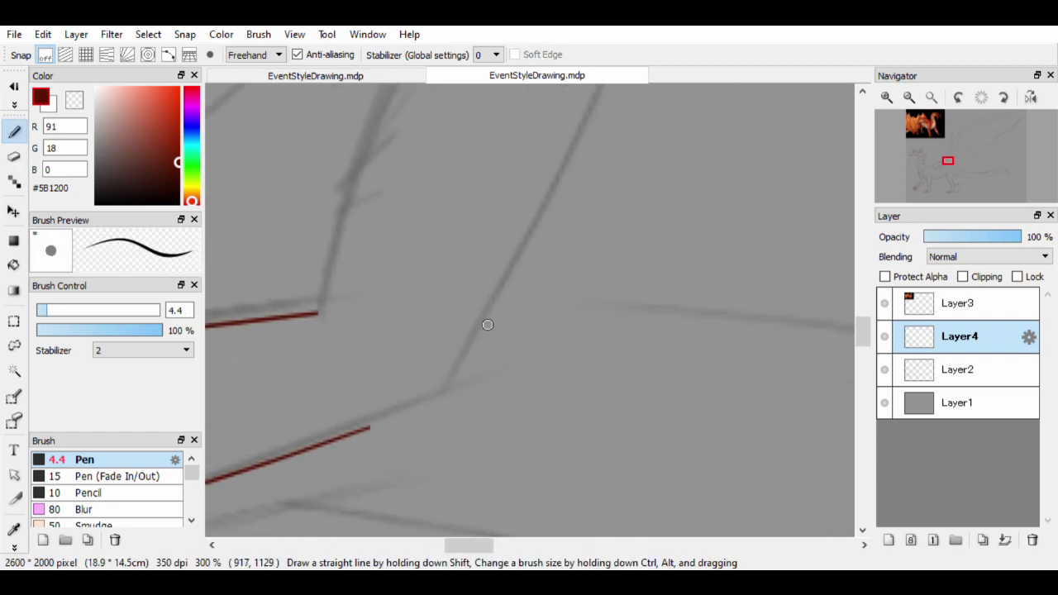
scroll(417, 404, "down", 3)
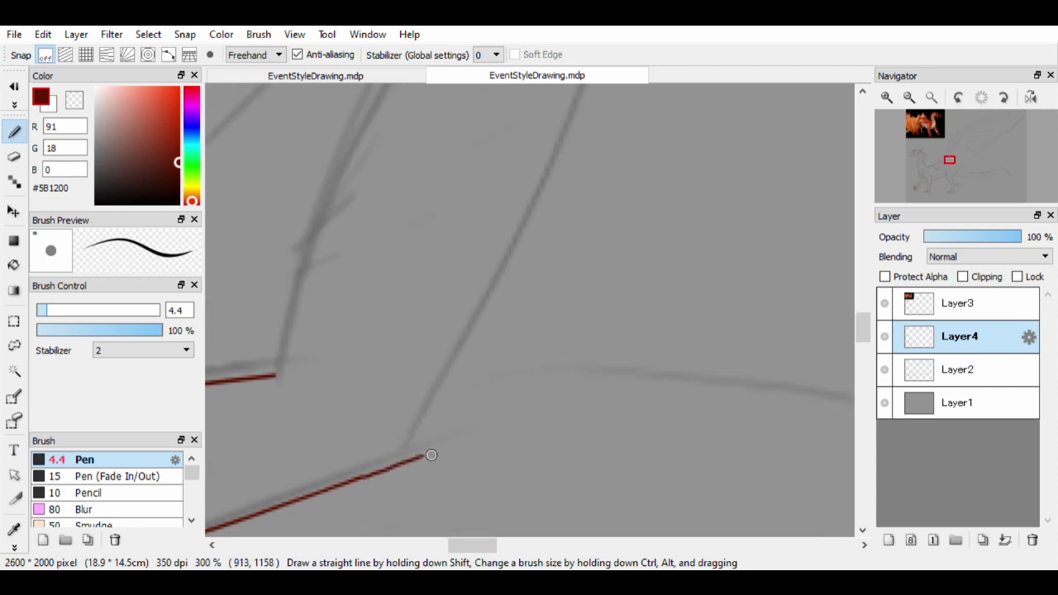
Ink the two long edges of the wing's forearm rising from the elbow and trim their tapered tips
left_click_drag(284, 479, 421, 208)
scroll(422, 208, "up", 1)
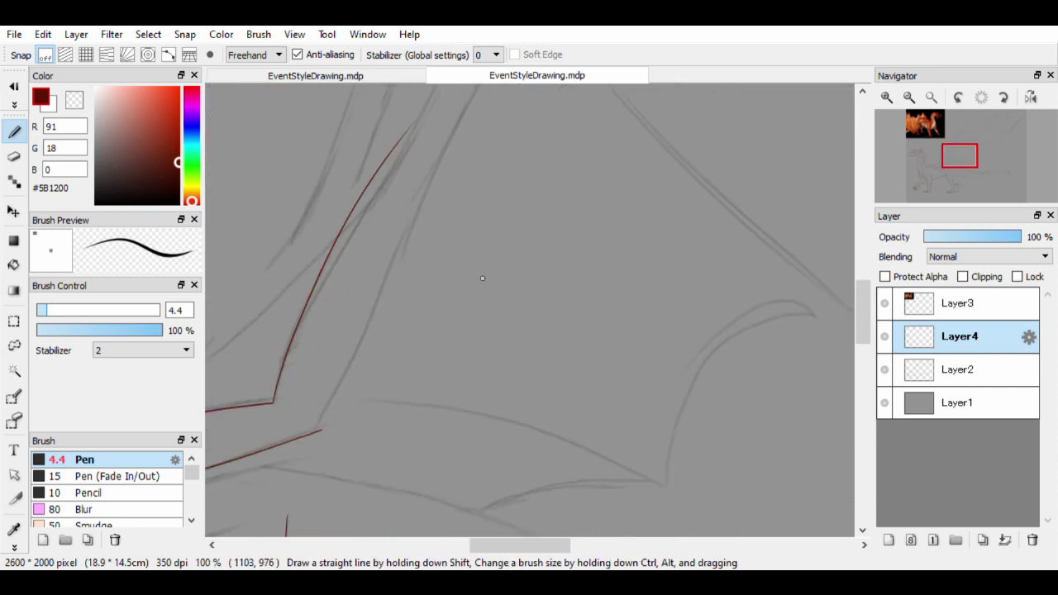
scroll(371, 91, "down", 1)
scroll(307, 452, "up", 3)
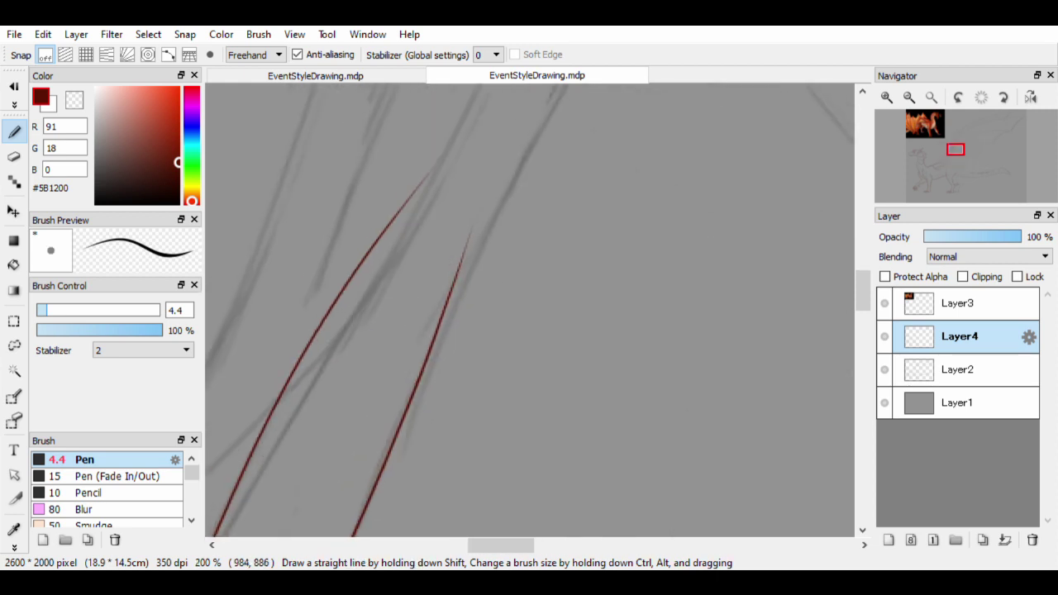
key("e")
key("b")
Ink the front edge of the wing's forearm from the wrist claw down to the existing forearm line
scroll(529, 310, "down", 5)
scroll(529, 310, "up", 5)
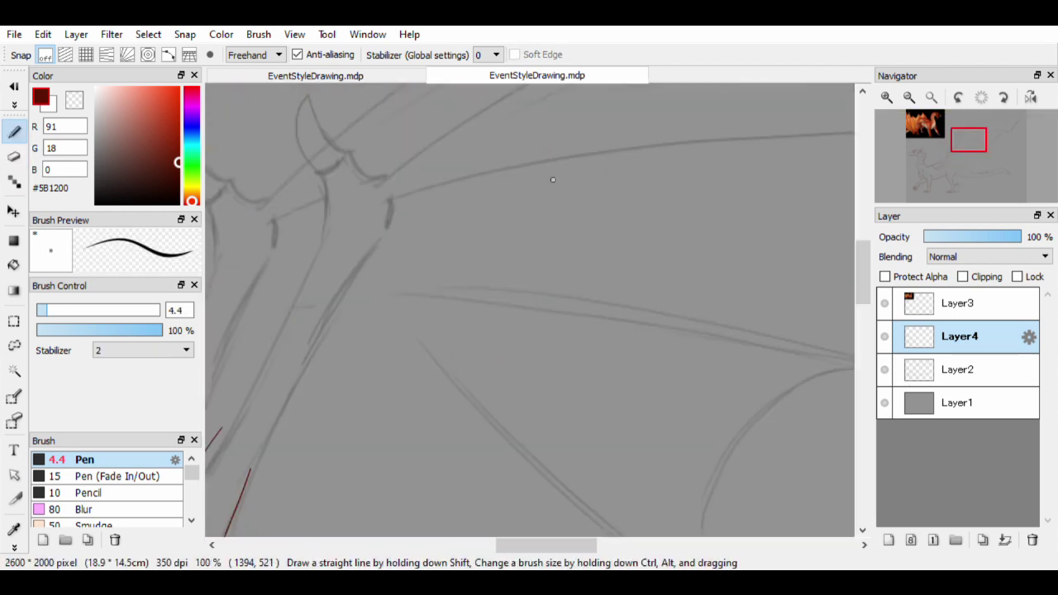
scroll(529, 310, "down", 1)
scroll(500, 108, "up", 1)
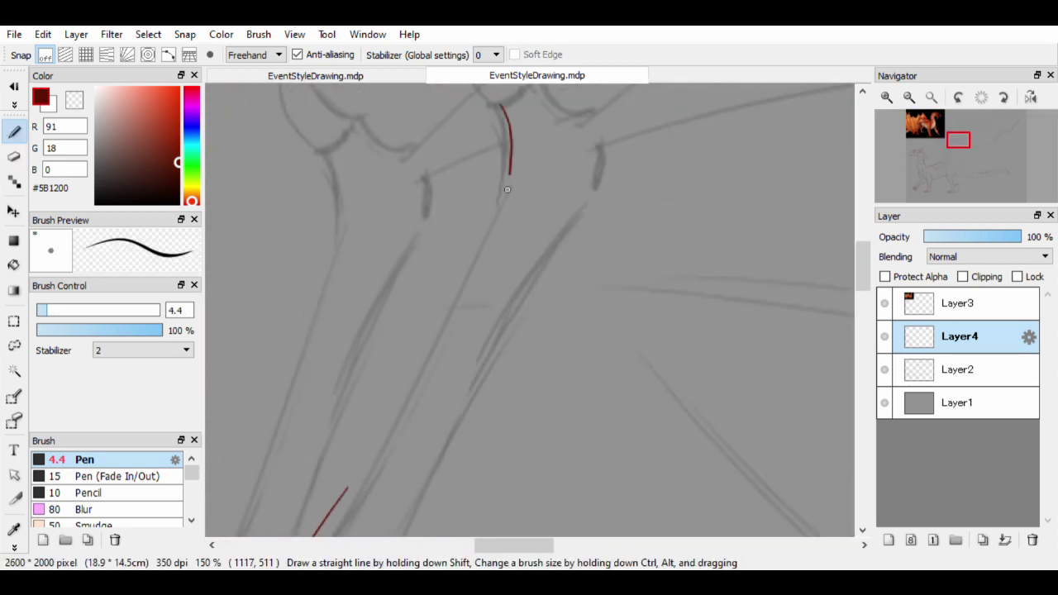
left_click_drag(508, 189, 337, 504)
scroll(347, 463, "down", 2)
Erase the overlap on the forearm's front edge and bridge the gap with a straight pen segment
key("e")
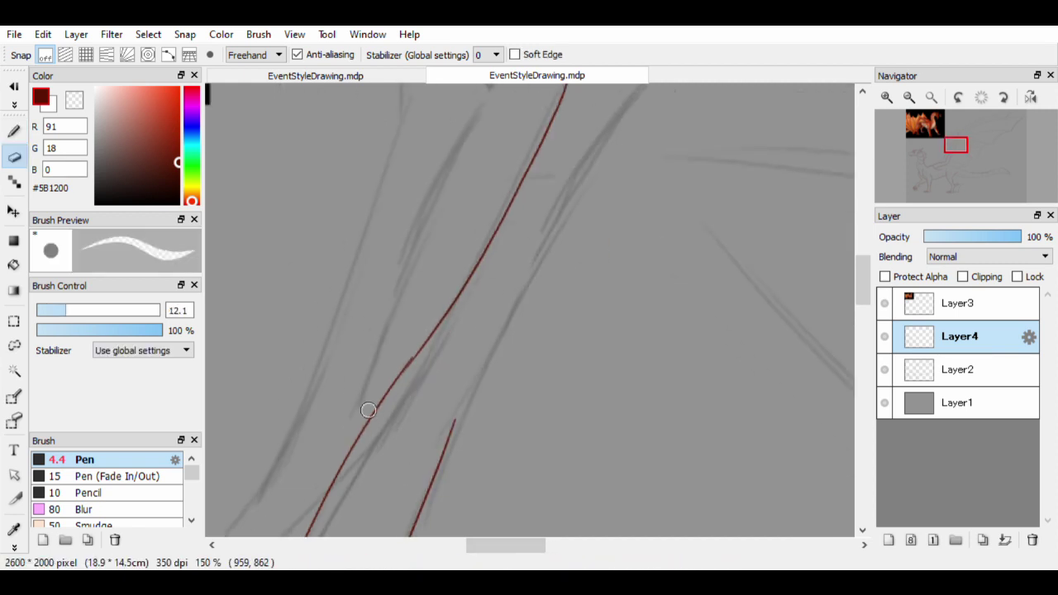
scroll(367, 410, "up", 2)
left_click_drag(496, 332, 454, 380)
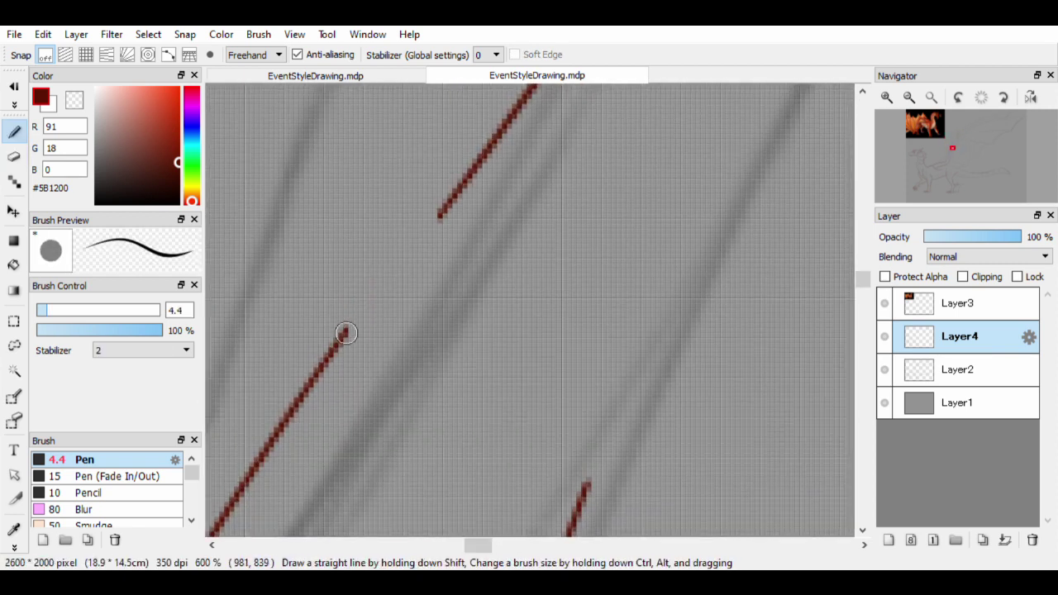
left_click(441, 213, "shift")
key("ctrl+z")
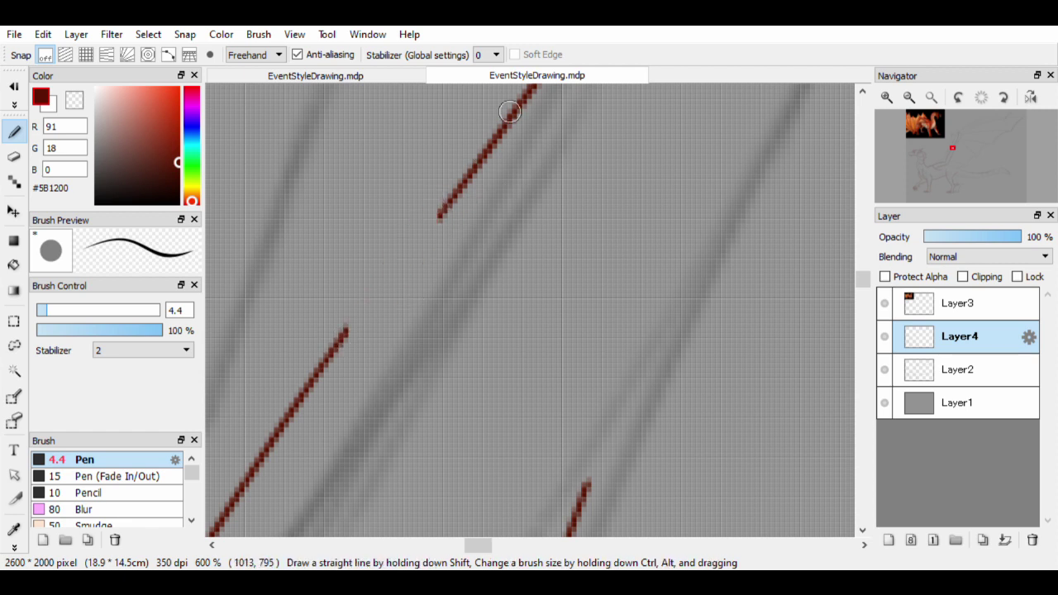
left_click_drag(348, 347, 264, 435)
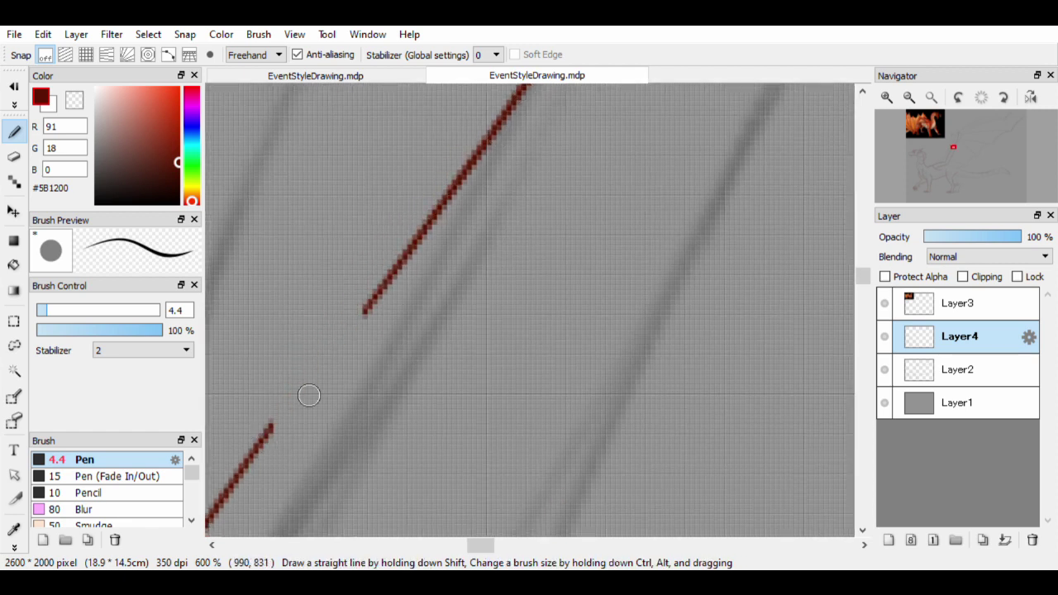
scroll(543, 307, "up", 2)
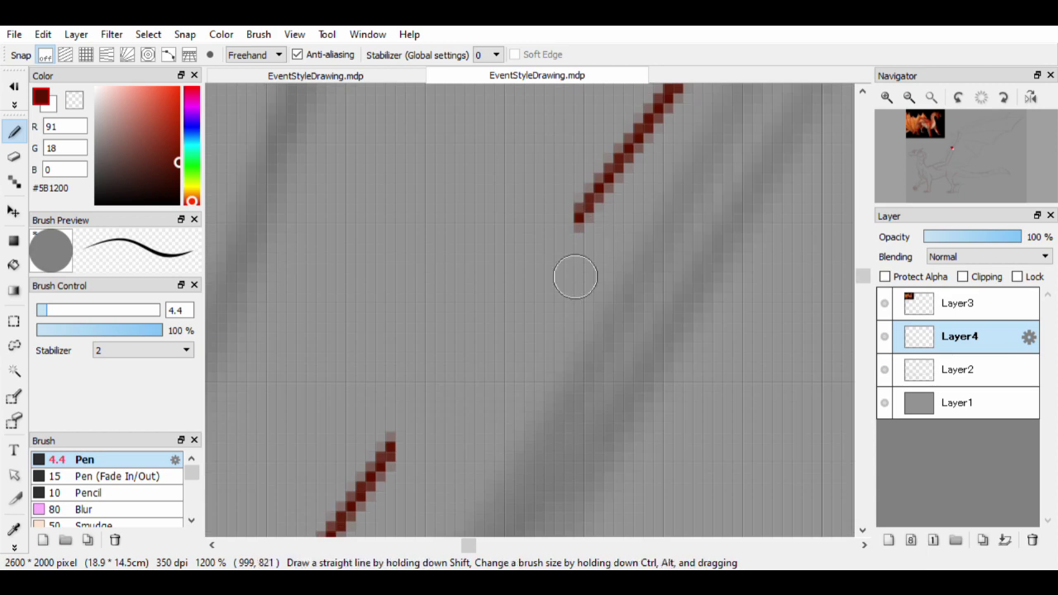
left_click(389, 455, "shift")
key("e")
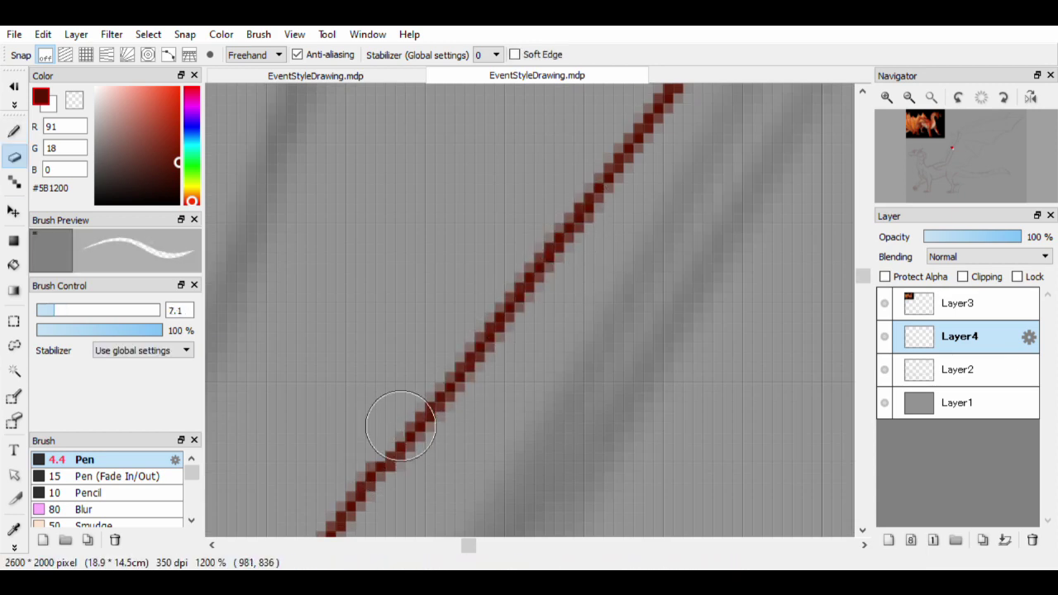
scroll(446, 371, "down", 2)
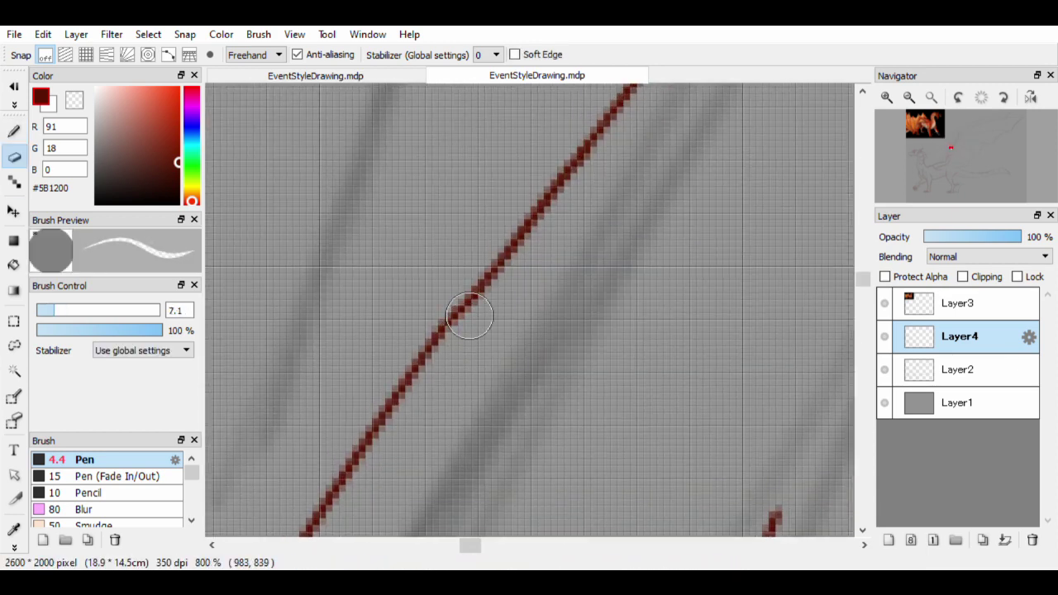
Ink the short curve at the wrist and the forearm's rear edge from the wrist down to the existing line
scroll(470, 315, "down", 4)
scroll(460, 361, "up", 4)
key("b")
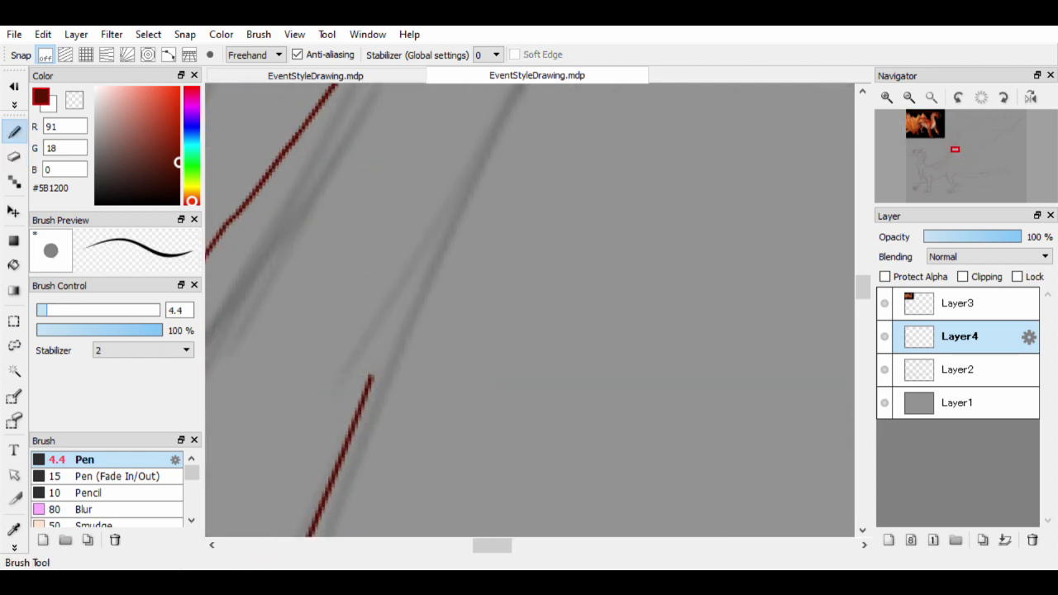
scroll(363, 249, "down", 4)
scroll(363, 249, "up", 3)
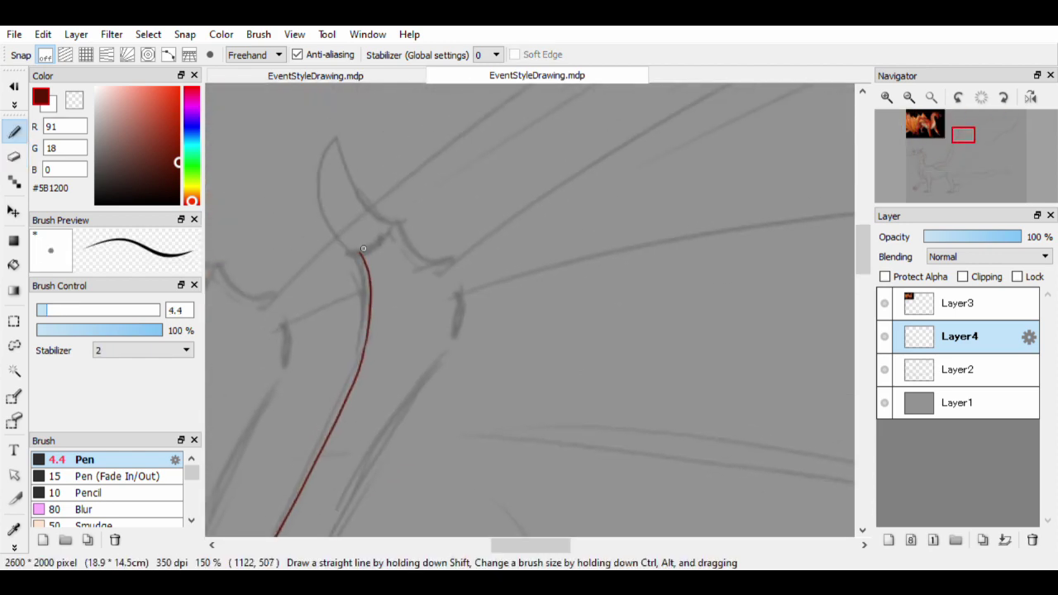
scroll(576, 325, "down", 5)
scroll(576, 325, "left", 5)
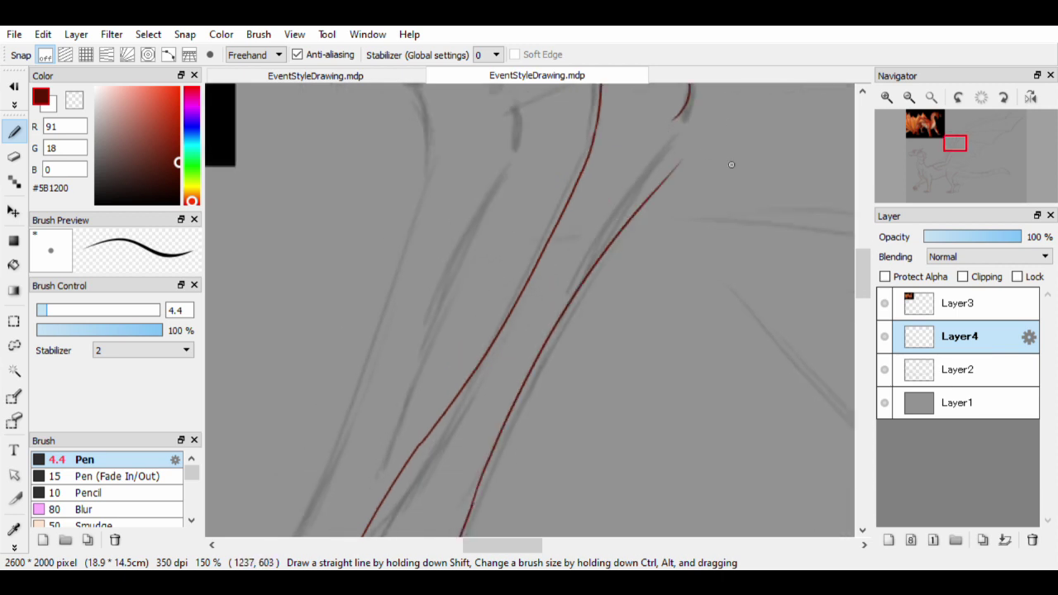
scroll(405, 505, "right", 2)
left_click_drag(405, 505, 579, 173)
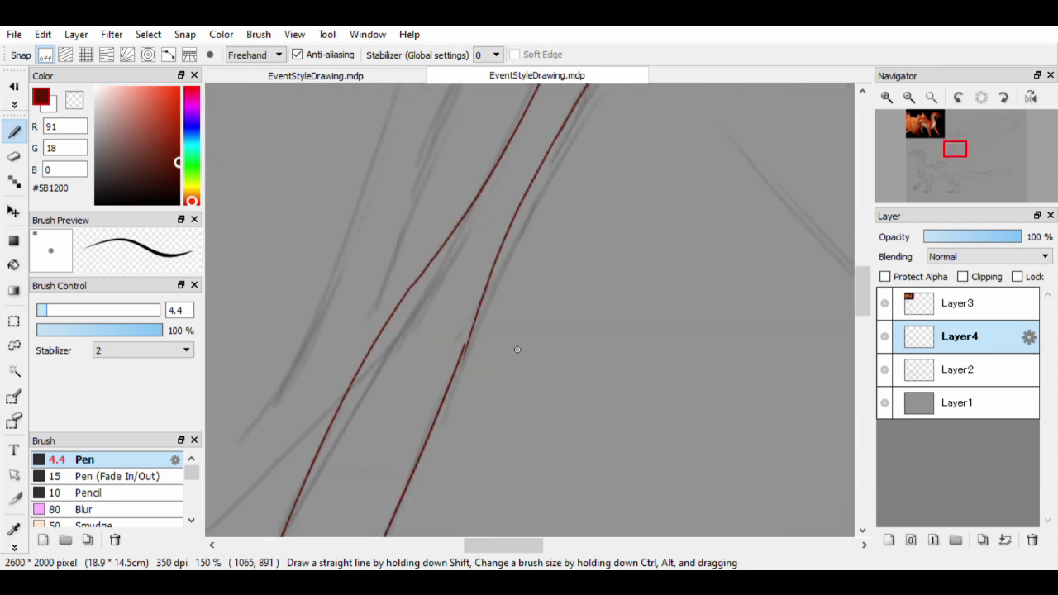
Erase the overlapping ends on the forearm's rear edge and reconnect the line
scroll(491, 366, "down", 5)
scroll(492, 366, "up", 8)
key("e")
left_click_drag(418, 409, 469, 266)
key("b")
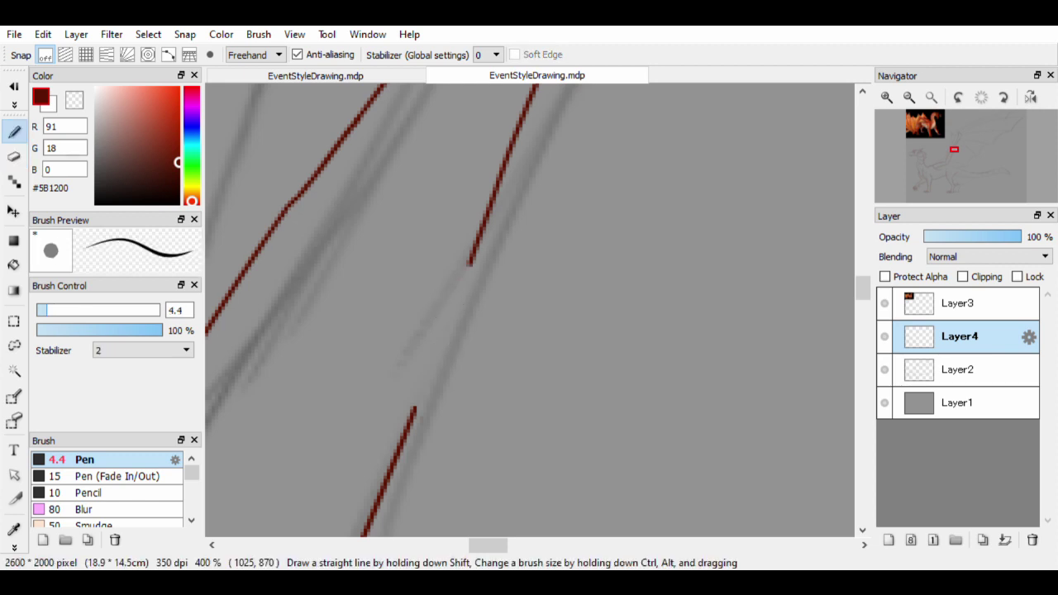
scroll(489, 248, "down", 5)
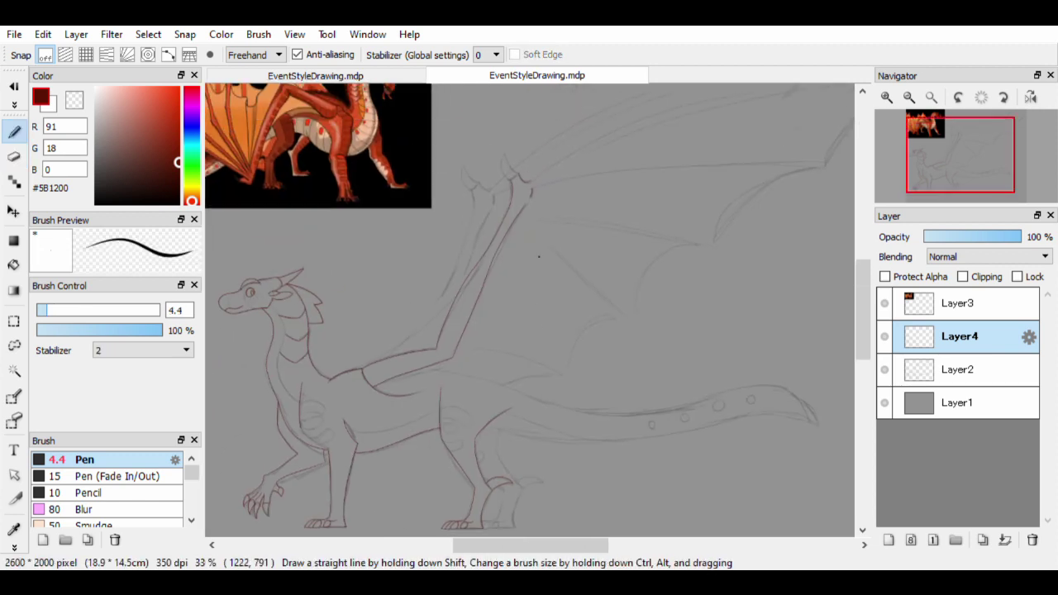
Ink the wing's wrist knuckle curve and the curved base line of the wrist claw
scroll(458, 171, "up", 8)
mouse_move(459, 171)
left_mouse_down()
mouse_move(561, 273)
mouse_move(460, 342)
left_mouse_up()
key("ctrl+z")
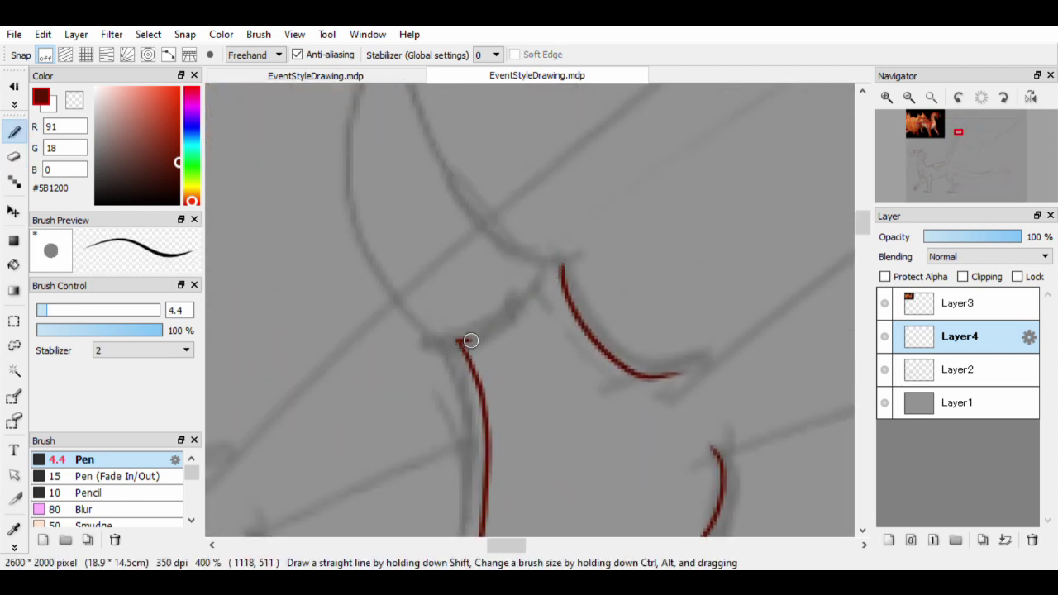
left_click_drag(561, 274, 460, 342)
left_click_drag(544, 232, 484, 378)
left_click_drag(410, 147, 397, 497)
mouse_move(496, 413)
left_mouse_down()
mouse_move(397, 139)
mouse_move(413, 535)
left_mouse_up()
key("ctrl+z")
key("ctrl+z")
key("ctrl+z")
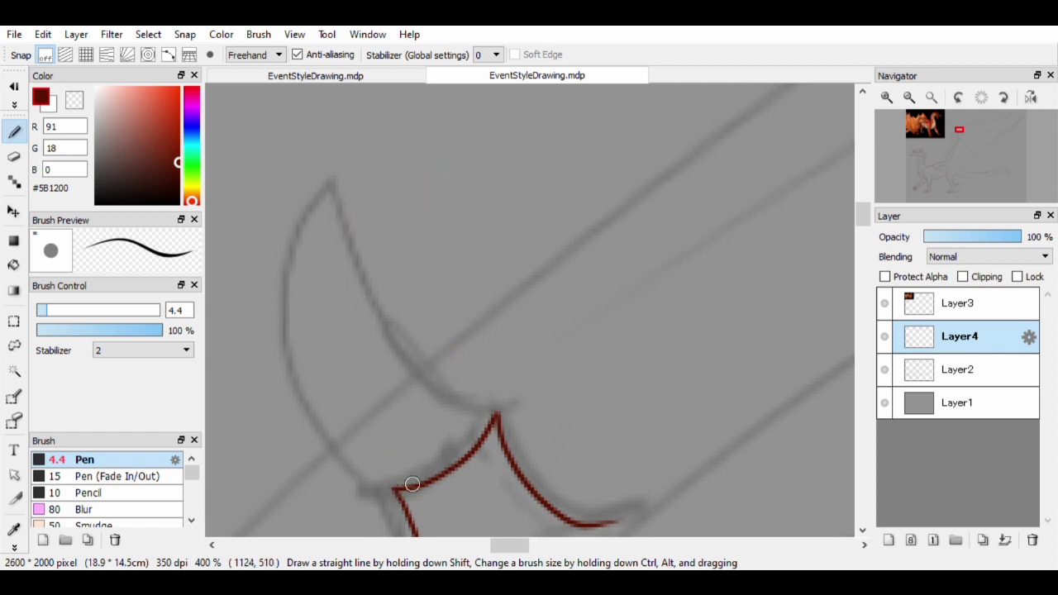
Ink both sides of the curved wrist claw from its base up to a pointed tip
mouse_move(402, 486)
left_mouse_down()
mouse_move(354, 260)
mouse_move(416, 161)
left_mouse_up()
key("ctrl+z")
left_click_drag(403, 487, 430, 157)
mouse_move(430, 157)
left_mouse_down()
mouse_move(496, 412)
mouse_move(450, 104)
left_mouse_up()
key("ctrl+z")
mouse_move(444, 141)
left_mouse_down()
mouse_move(414, 165)
mouse_move(466, 98)
left_mouse_up()
key("ctrl+z")
key("e")
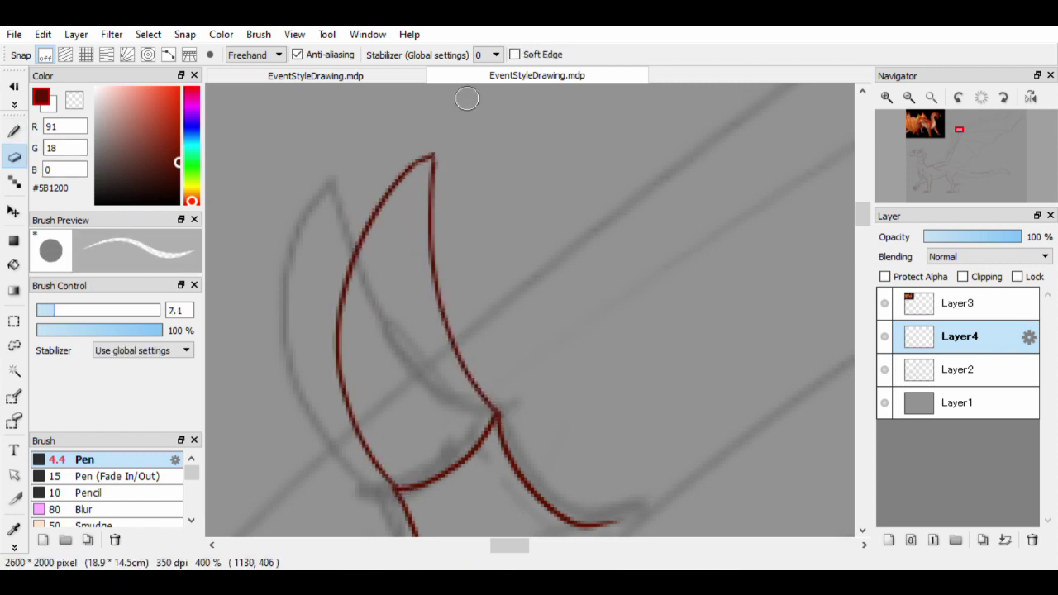
scroll(578, 330, "up", 2)
Lasso the inked near hind leg and paste a copy of it onto a new layer
scroll(484, 276, "down", 8)
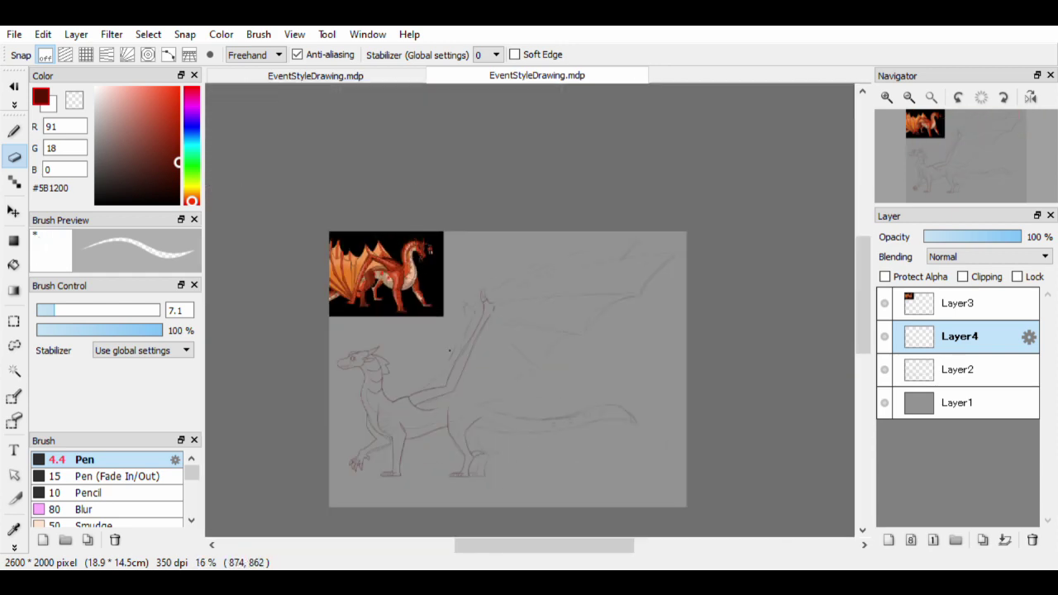
scroll(593, 404, "up", 1)
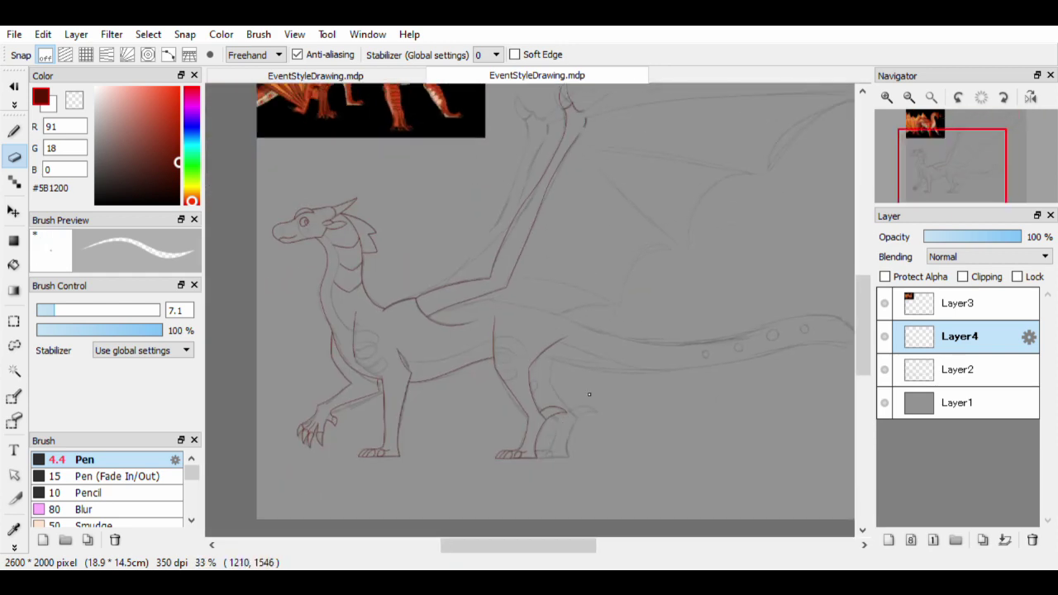
scroll(588, 394, "up", 3)
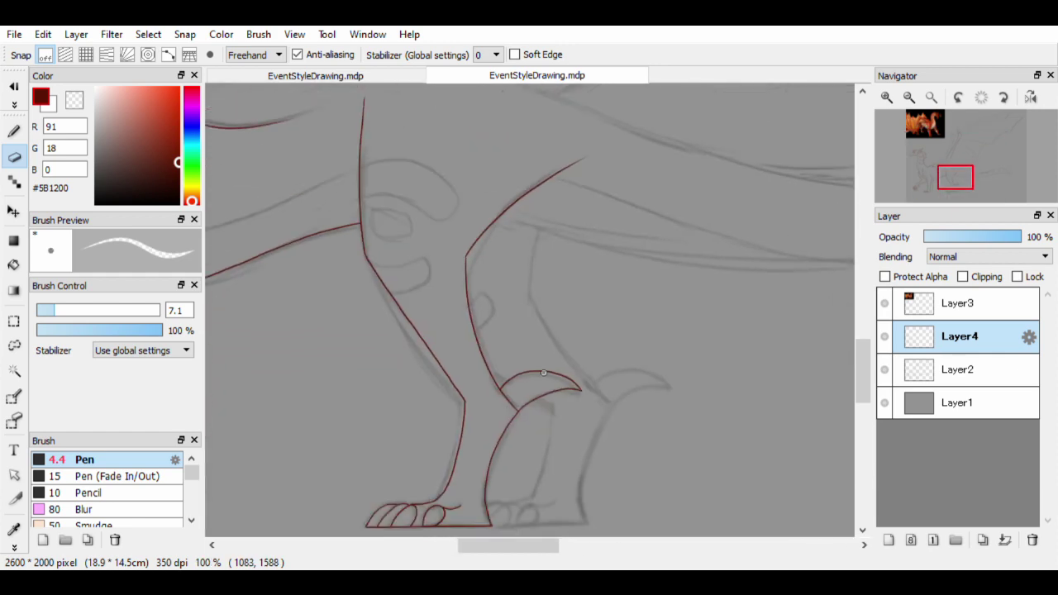
key("m")
mouse_move(413, 430)
left_mouse_down()
mouse_move(628, 273)
mouse_move(333, 150)
left_mouse_up()
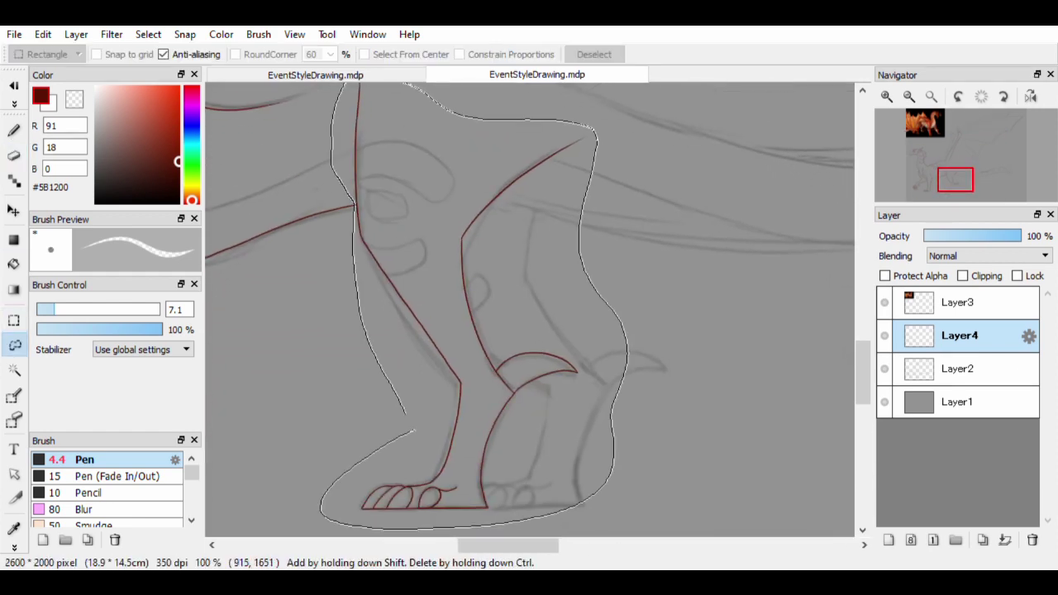
left_click_drag(407, 413, 414, 430)
key("ctrl+c")
key("ctrl+v")
Move the copied hind leg over the far hind leg sketch and clear the selection
key("v")
left_click_drag(429, 331, 453, 326)
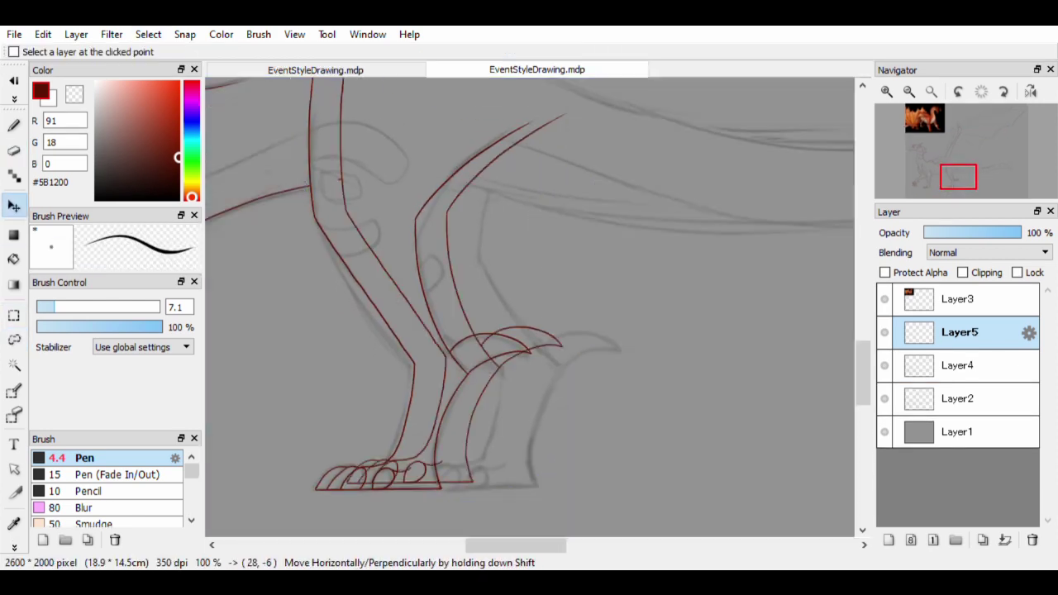
key("m")
scroll(684, 443, "down", 3)
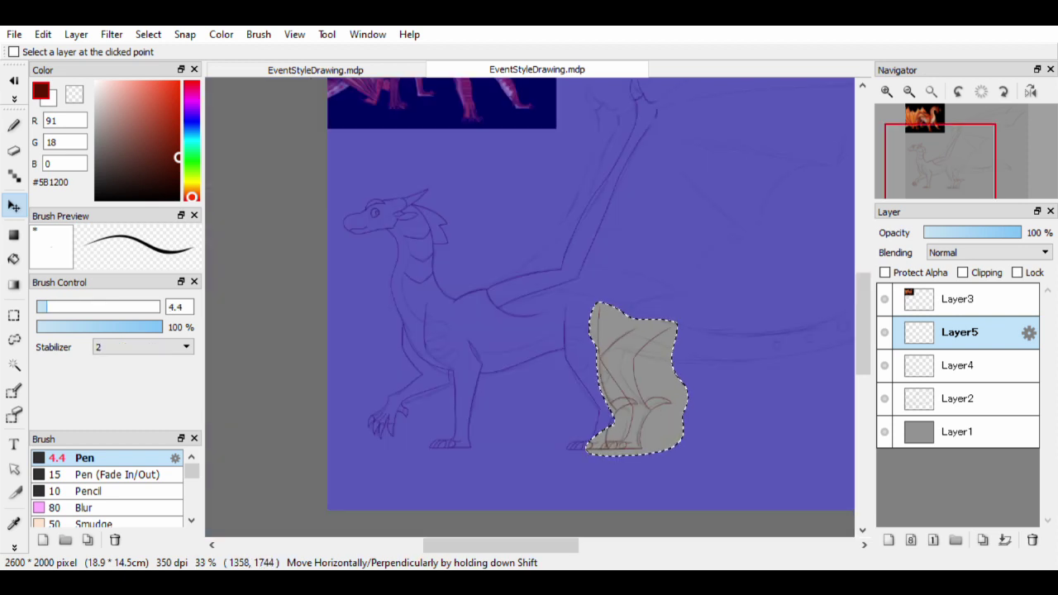
scroll(529, 297, "up", 2)
key("m")
Erase the copied leg's lines that overlap the near leg, foot and tail, and merge the copy into Layer4
key("e")
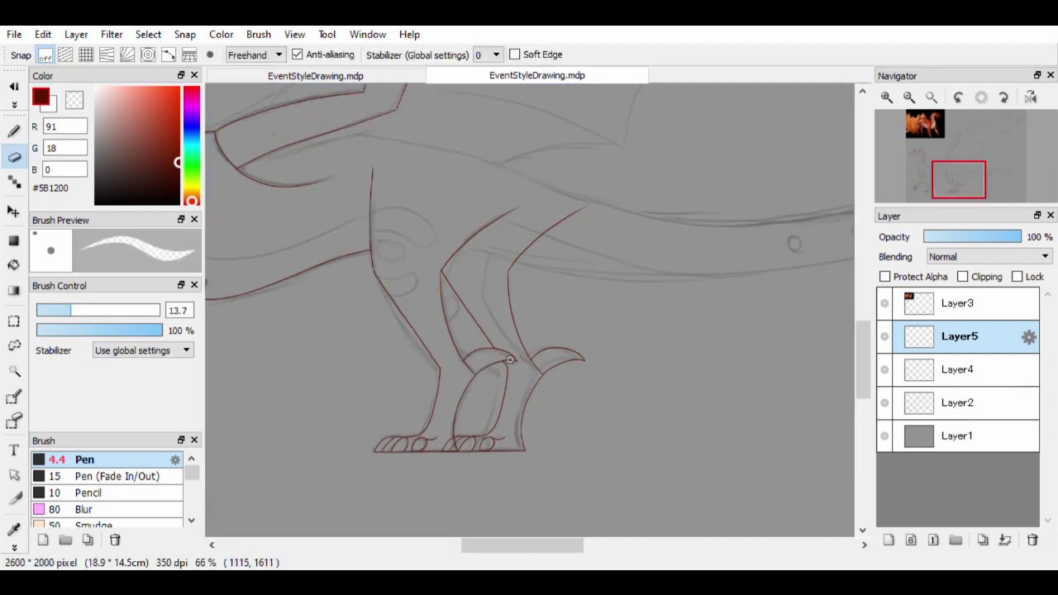
scroll(510, 359, "up", 5)
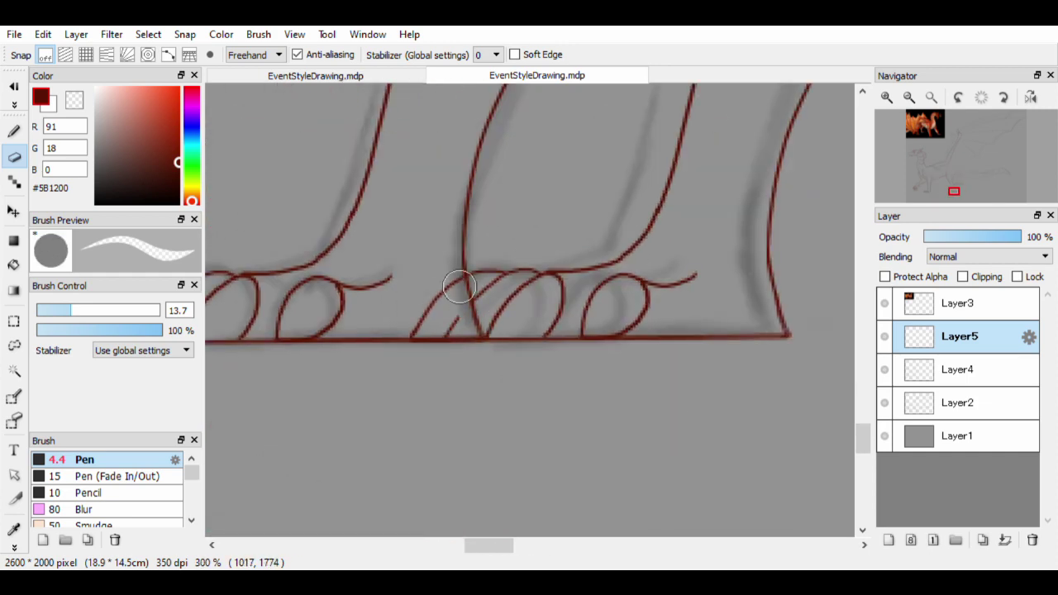
scroll(713, 338, "down", 4)
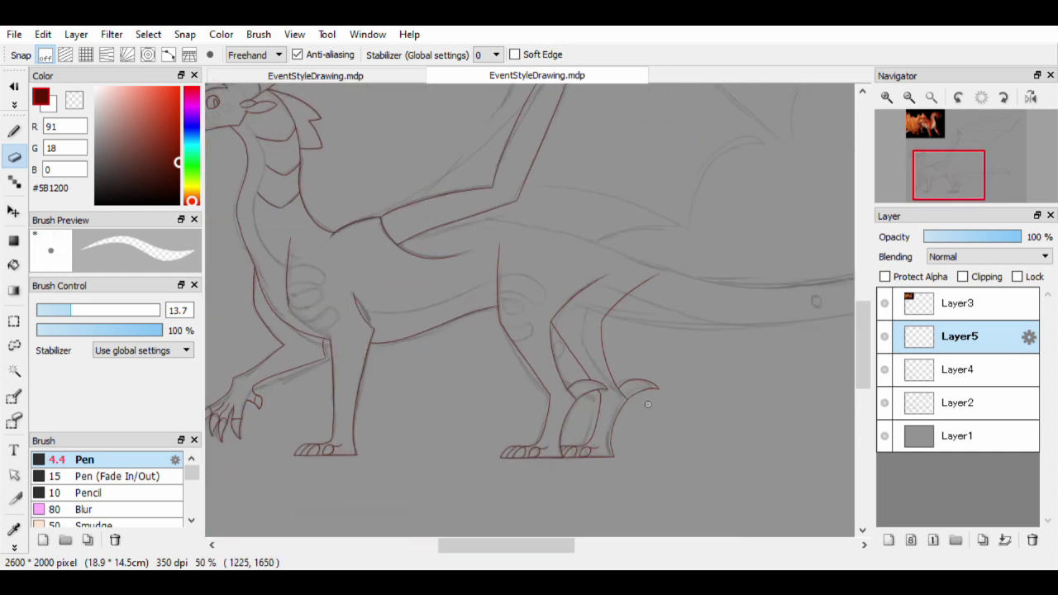
scroll(713, 338, "up", 2)
left_click(1005, 540)
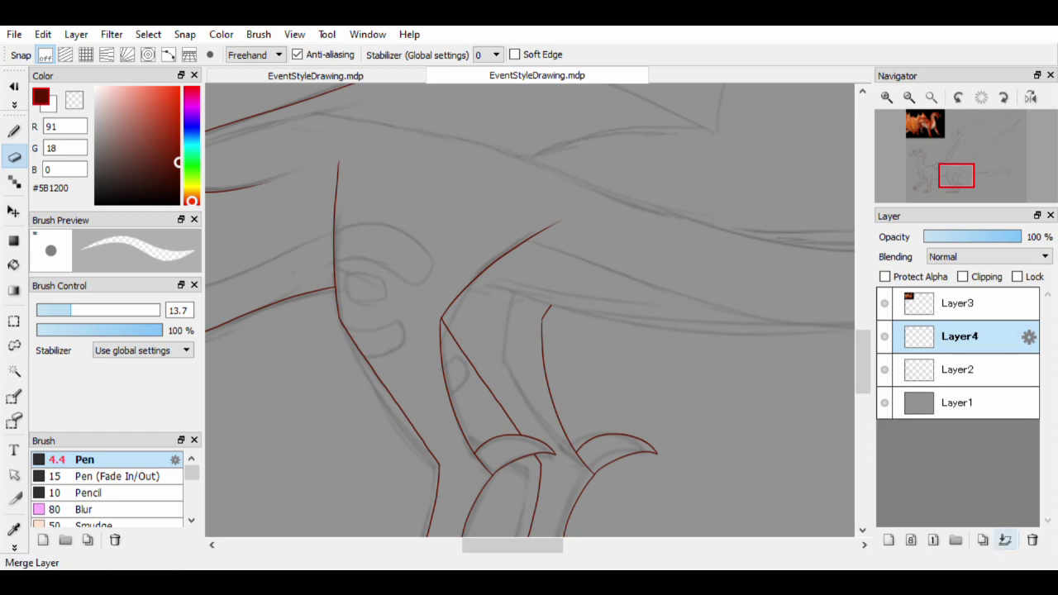
Ink the upper edge of the back and tail from the wing base to the tail tip
scroll(425, 325, "down", 4)
scroll(750, 338, "up", 3)
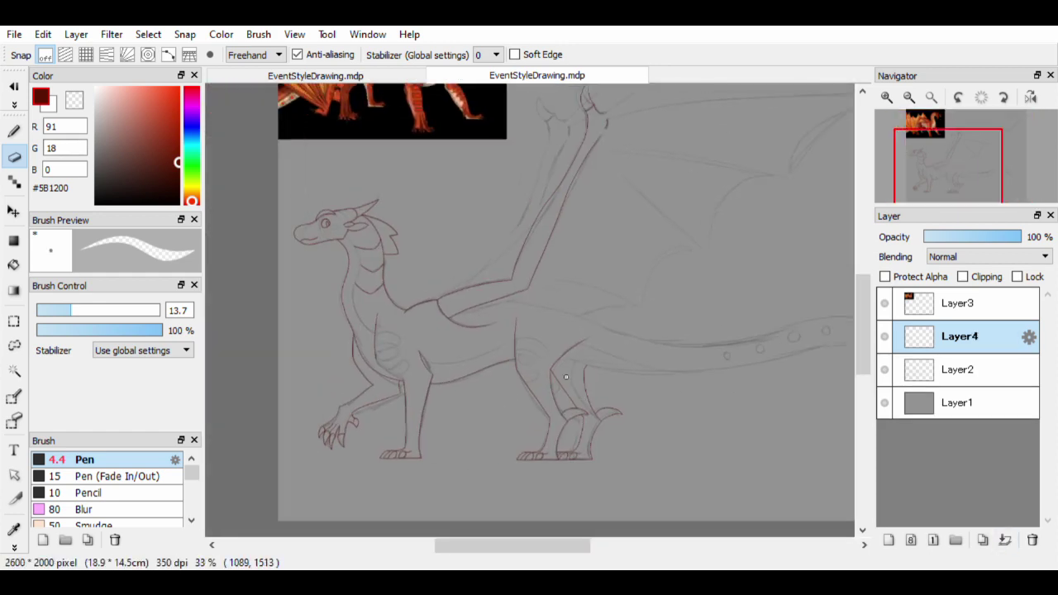
key("b")
scroll(749, 338, "right", 1)
scroll(749, 338, "up", 1)
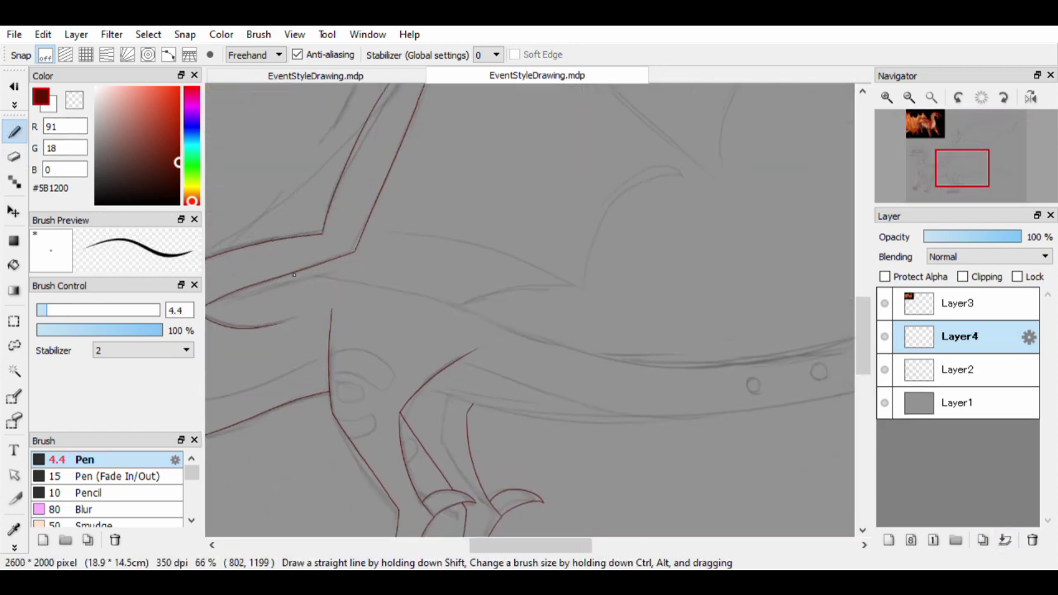
scroll(284, 275, "right", 1)
scroll(424, 399, "up", 3)
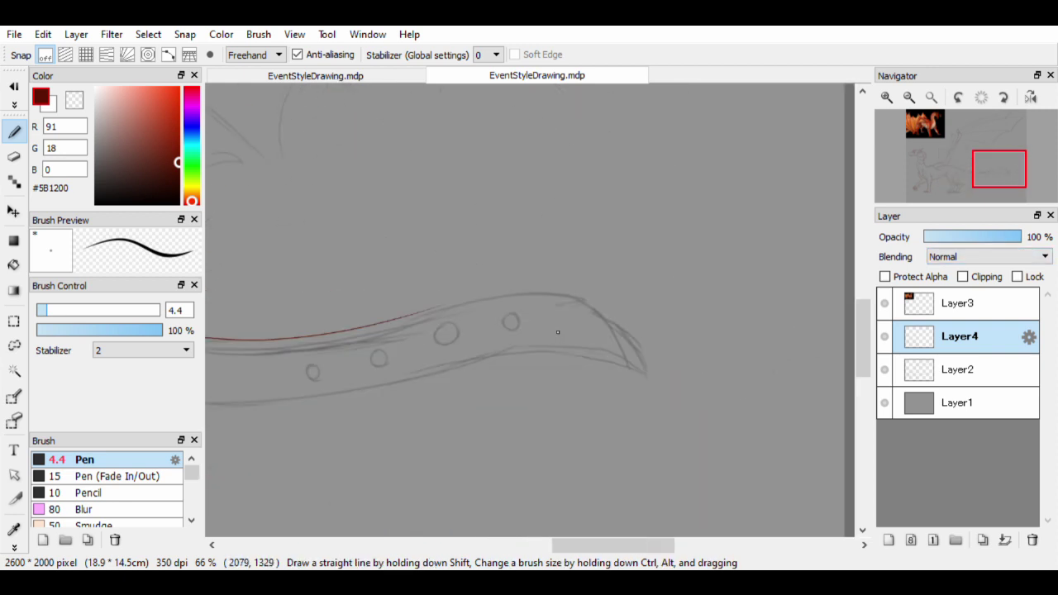
scroll(423, 400, "left", 2)
scroll(287, 299, "right", 1)
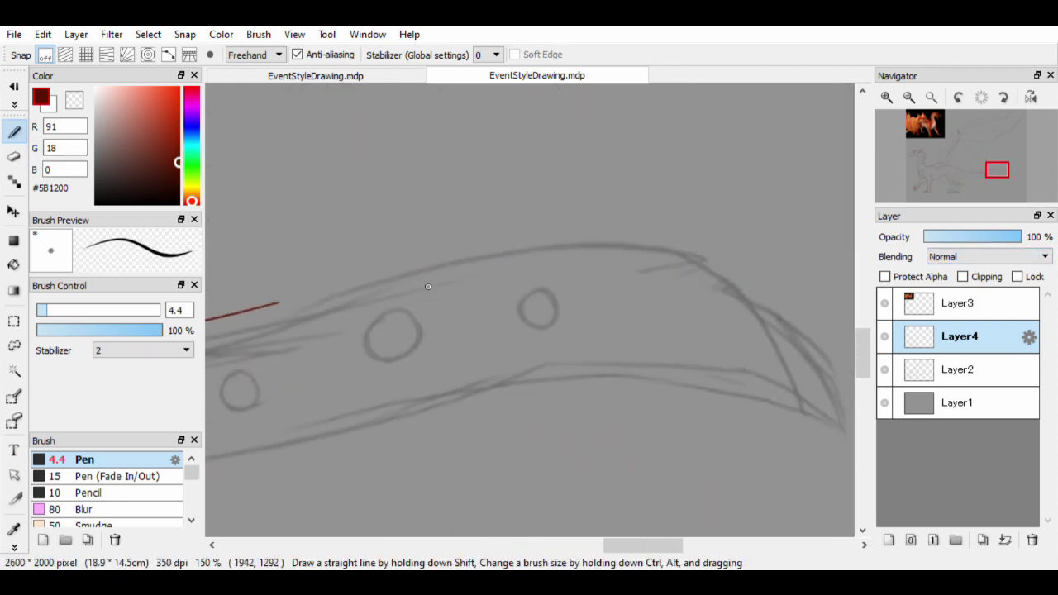
mouse_move(272, 305)
left_mouse_down()
mouse_move(528, 238)
mouse_move(846, 413)
left_mouse_up()
Ink the lower edge of the tail from the hind leg toward the tail tip
scroll(751, 334, "down", 1)
scroll(846, 369, "left", 3)
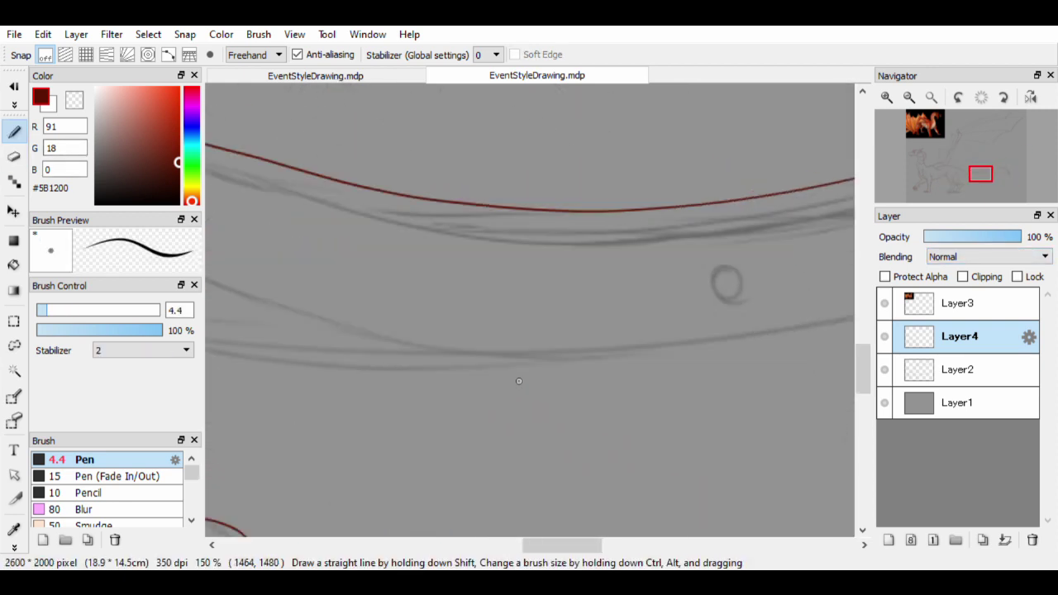
key("ctrl+z")
left_click_drag(247, 280, 590, 351)
scroll(415, 419, "down", 3)
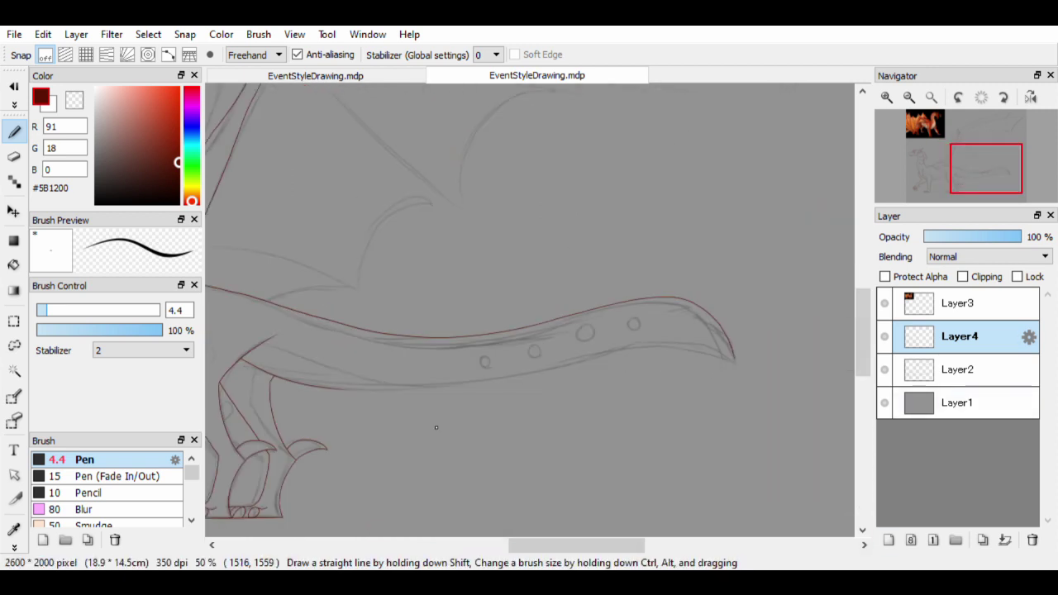
key("ctrl+z")
left_click_drag(222, 338, 717, 353)
scroll(321, 394, "right", 2)
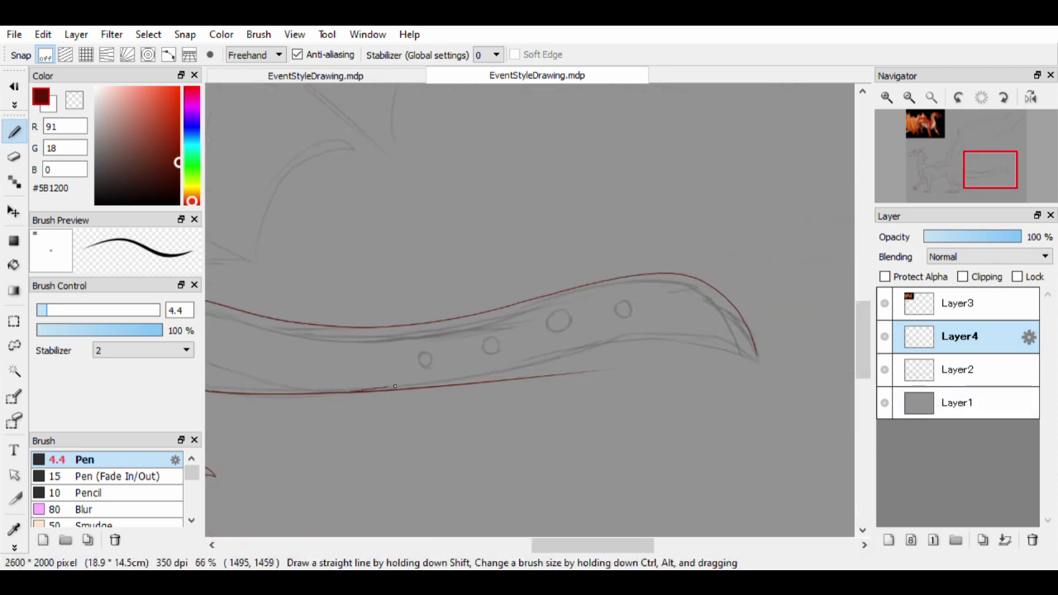
scroll(395, 386, "right", 2)
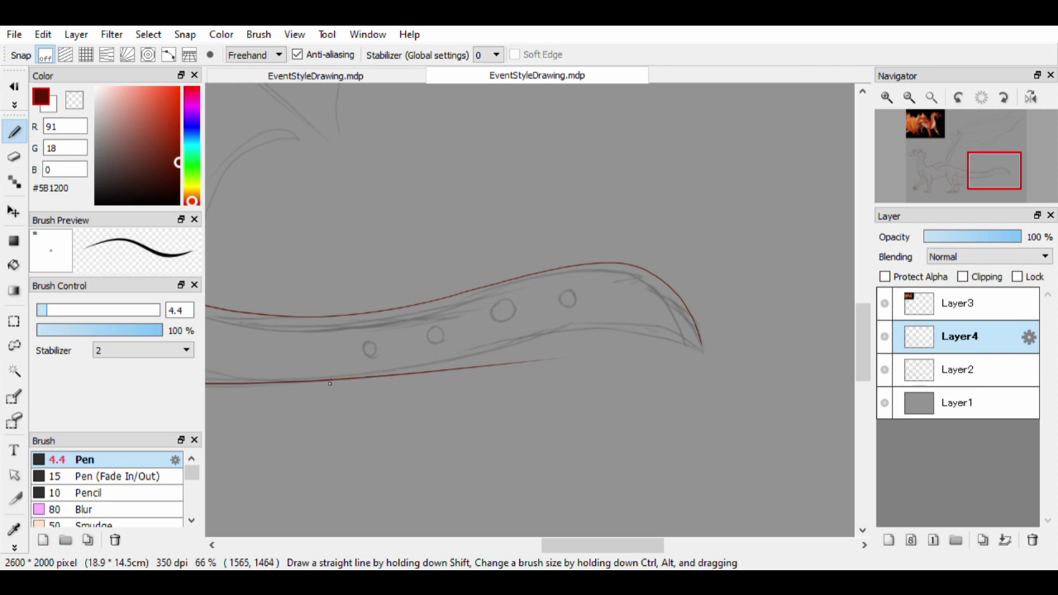
Erase the stray straight line running below the tail's lower edge
scroll(584, 327, "left", 2)
key("e")
scroll(619, 405, "up", 3)
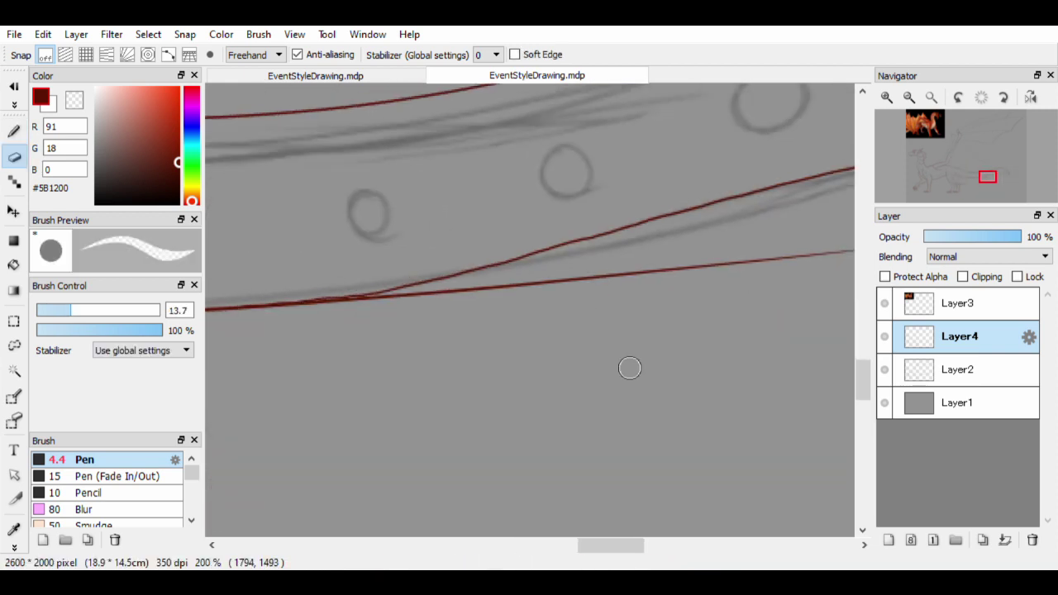
left_click_drag(436, 302, 501, 292)
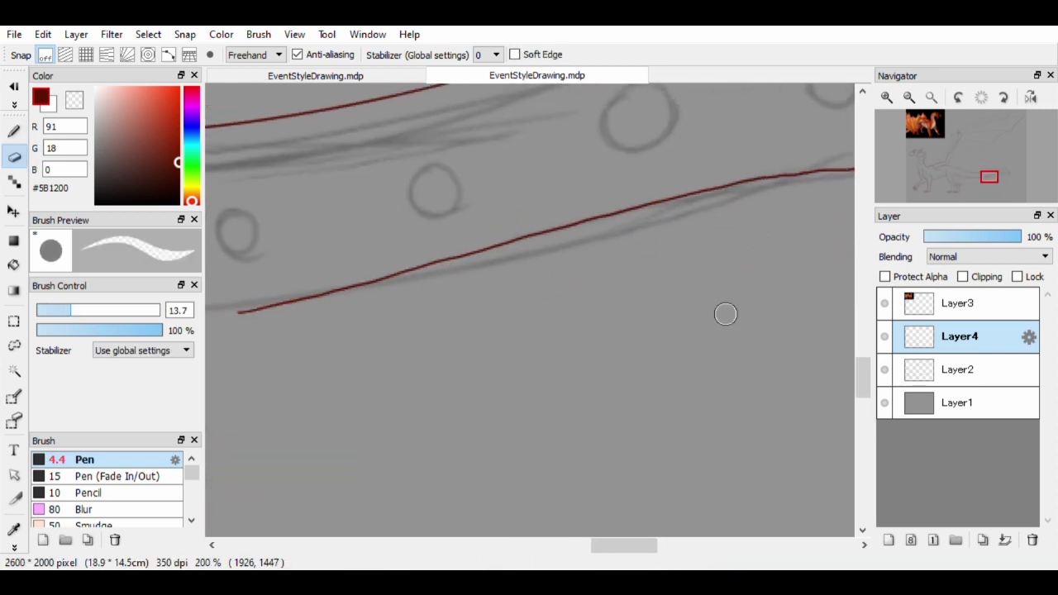
Ink a joining stroke across the gap in the tail's lower edge
key("b")
scroll(381, 397, "up", 3)
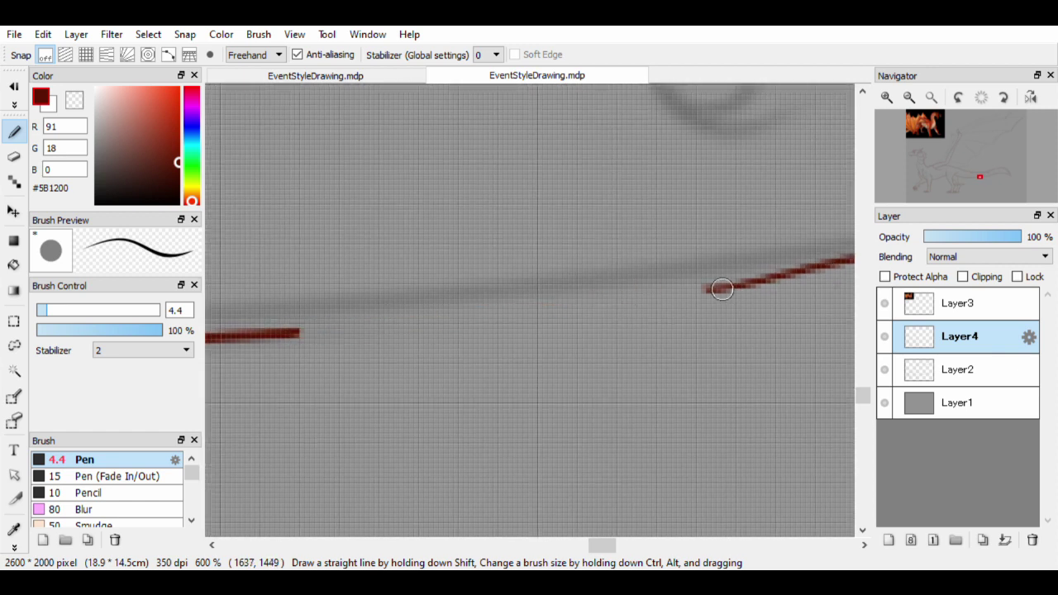
left_click_drag(334, 331, 719, 288)
key("ctrl+z")
left_click_drag(299, 334, 357, 333)
left_click_drag(435, 321, 768, 279)
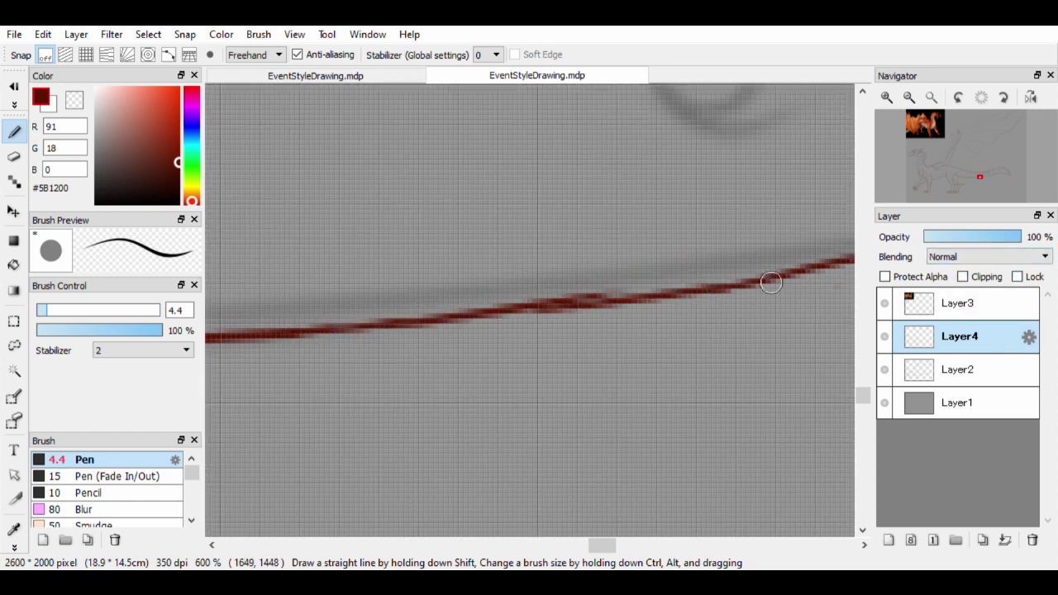
Compare the tail's lower edge with and without the joining stroke by undoing and redoing it
key("ctrl+z")
key("ctrl+y")
key("ctrl+z")
key("ctrl+y")
key("ctrl+z")
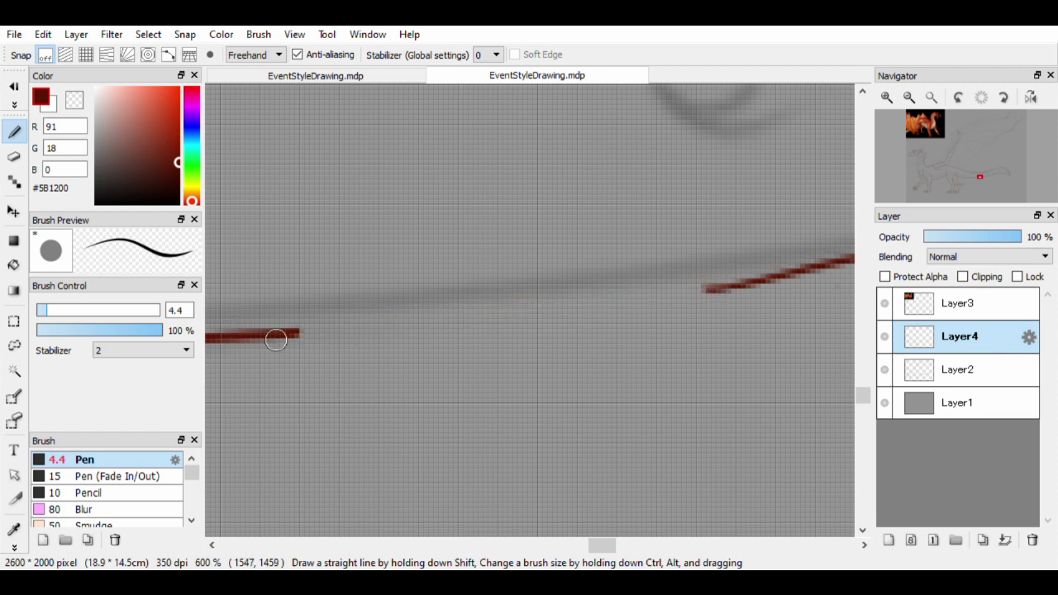
key("ctrl+y")
key("ctrl+z")
key("ctrl+y")
Trim the end of the tail's lower edge and ink its continuation toward the tail tip
scroll(620, 382, "down", 5)
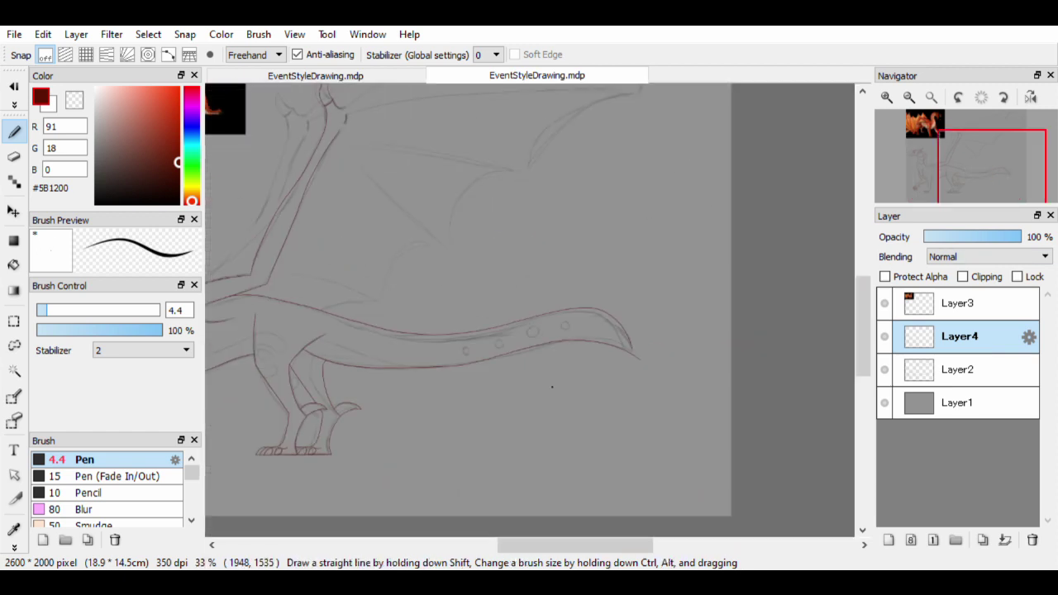
scroll(621, 382, "up", 3)
key("e")
key("ctrl+z")
left_click_drag(689, 325, 767, 361)
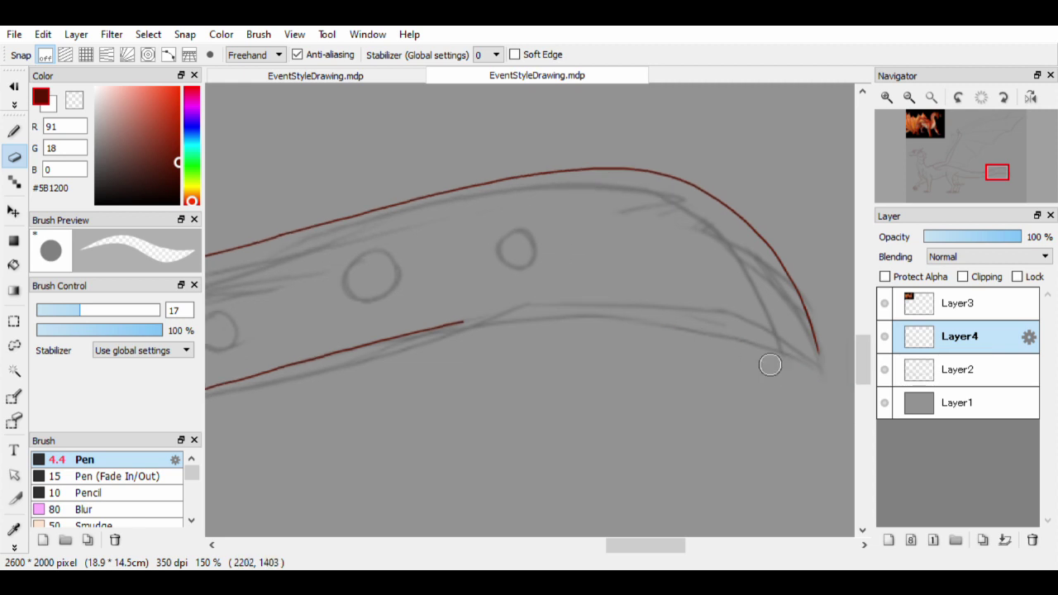
key("p")
scroll(269, 440, "up", 2)
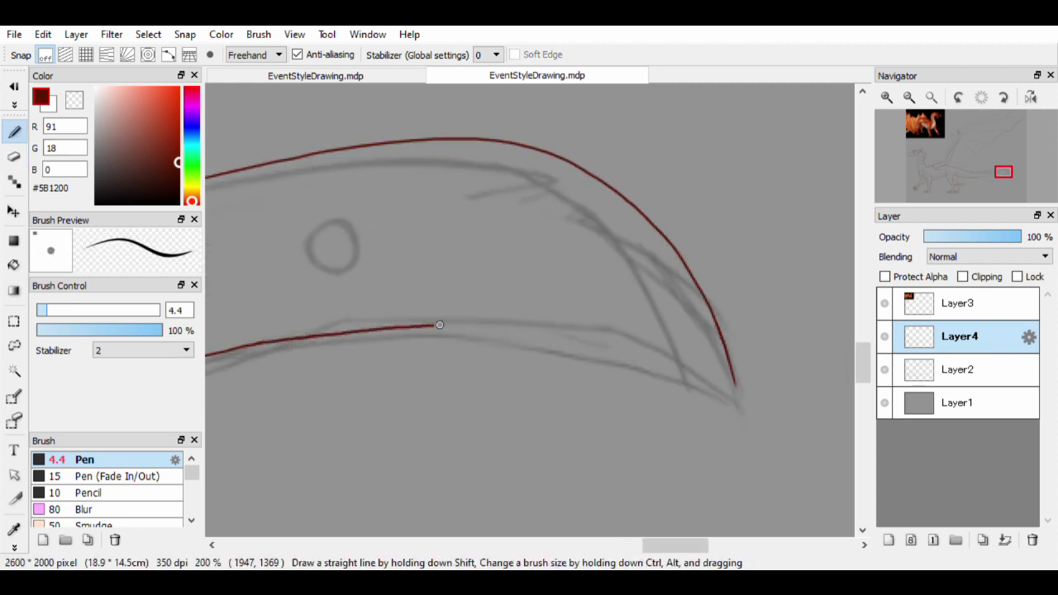
left_click_drag(439, 324, 737, 393)
key("ctrl+z")
left_click_drag(284, 341, 603, 342)
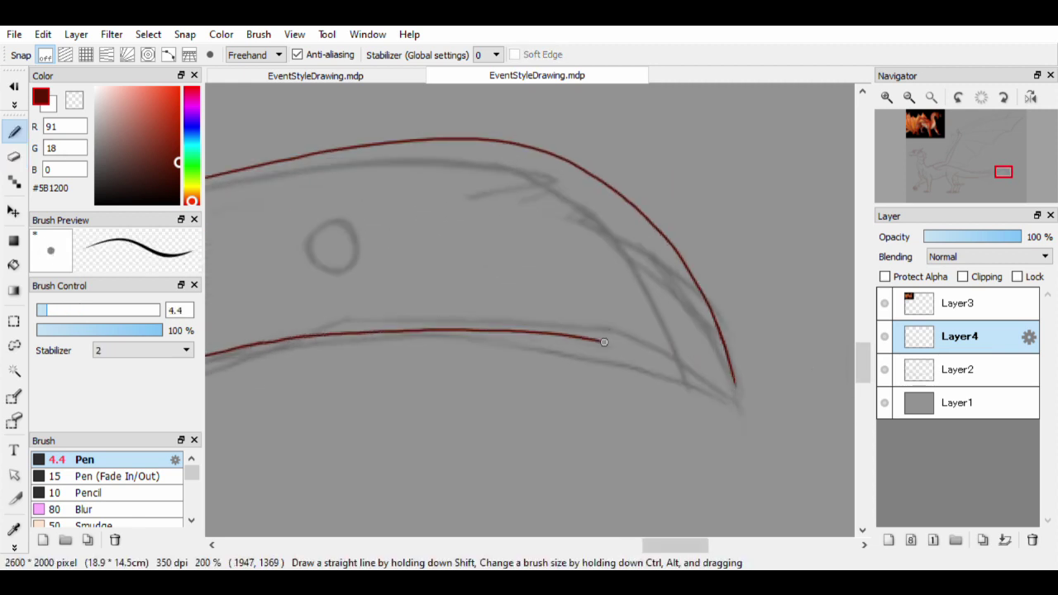
Ink the upper two finger lines of the wing from the wrist out to their tips
scroll(728, 368, "down", 5)
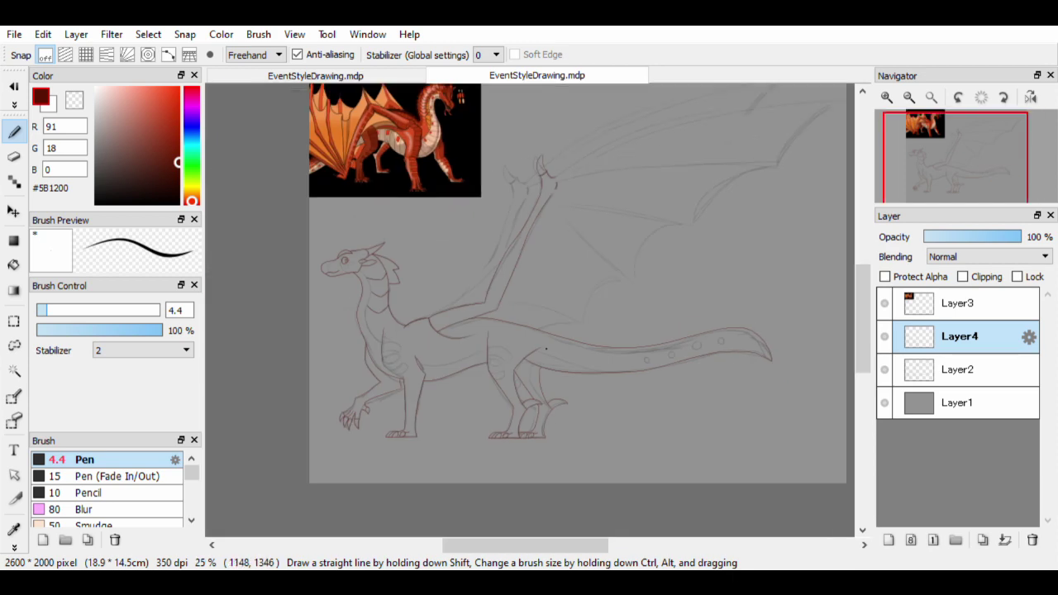
scroll(545, 348, "up", 2)
left_click_drag(315, 302, 359, 292)
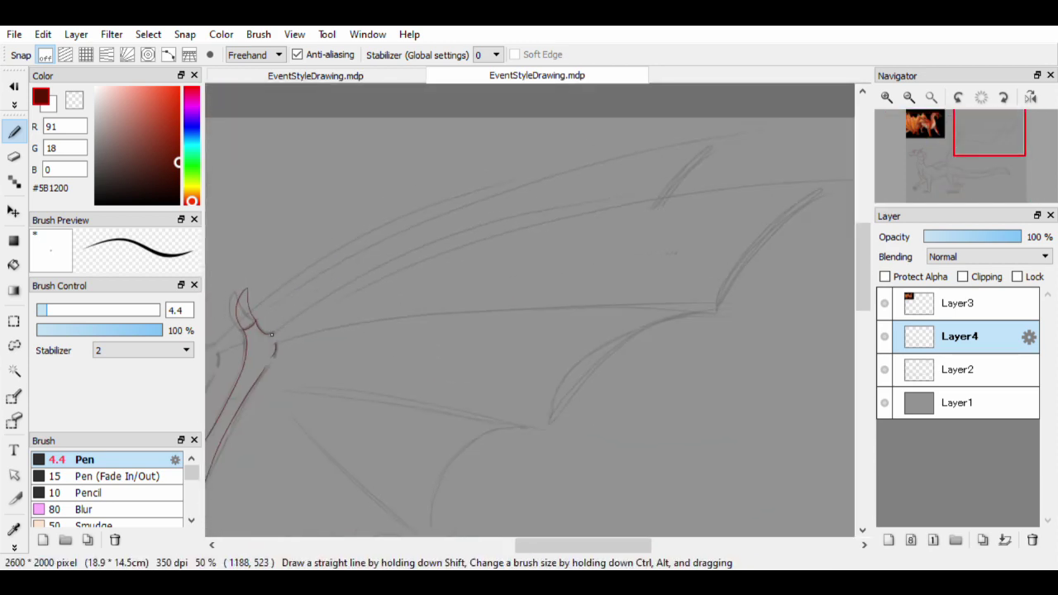
left_click_drag(219, 332, 781, 210)
left_click_drag(722, 270, 745, 228)
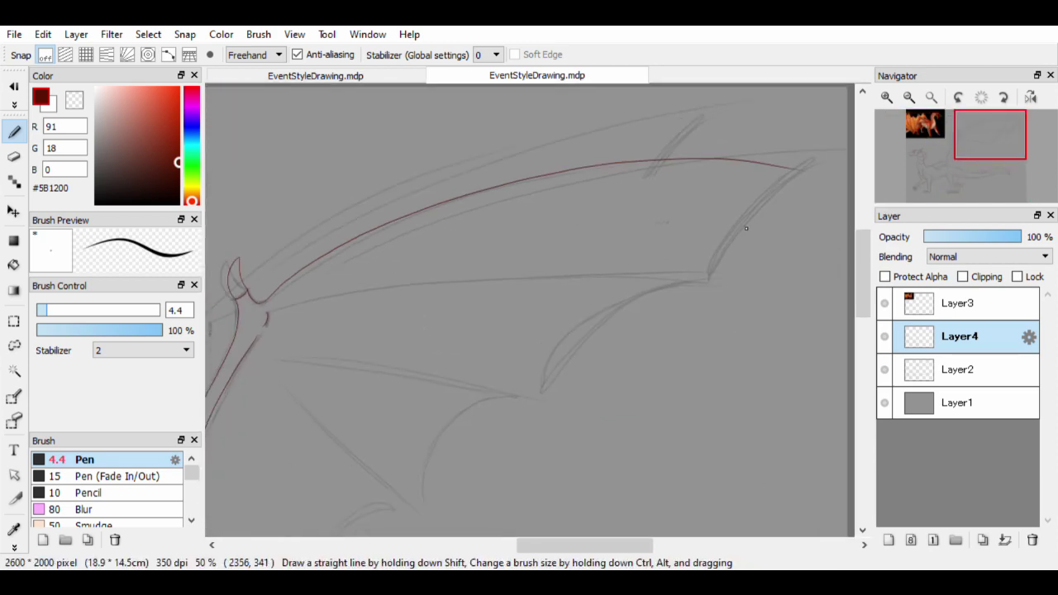
key("ctrl+z")
mouse_move(286, 311)
left_mouse_down()
mouse_move(824, 273)
mouse_move(750, 278)
left_mouse_up()
key("ctrl+z")
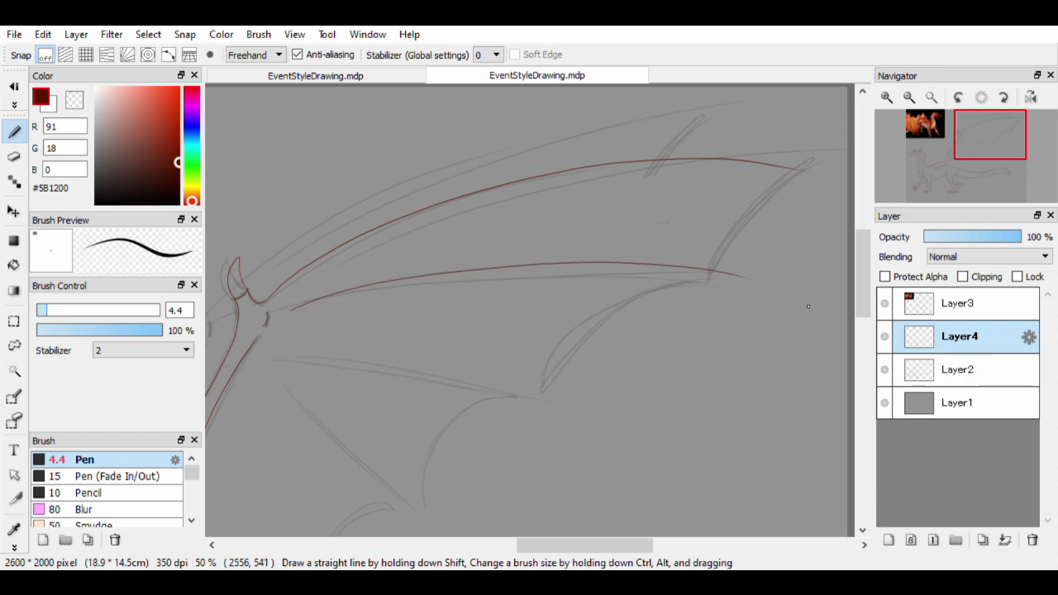
Ink the remaining lower finger lines of the wing out to the membrane's edge
mouse_move(303, 330)
left_mouse_down()
mouse_move(318, 218)
mouse_move(577, 304)
left_mouse_up()
left_click_drag(577, 304, 653, 254)
mouse_move(364, 187)
left_mouse_down()
mouse_move(509, 365)
mouse_move(633, 342)
mouse_move(593, 313)
left_mouse_up()
left_click_drag(308, 341, 524, 351)
scroll(618, 384, "up", 3)
mouse_move(618, 383)
left_mouse_down()
mouse_move(297, 323)
mouse_move(669, 393)
left_mouse_up()
left_click_drag(771, 384, 638, 370)
Erase the overshooting ends of the upper two wing finger lines
key("e")
mouse_move(768, 267)
left_mouse_down()
mouse_move(661, 339)
mouse_move(679, 358)
left_mouse_up()
left_click_drag(623, 286, 633, 370)
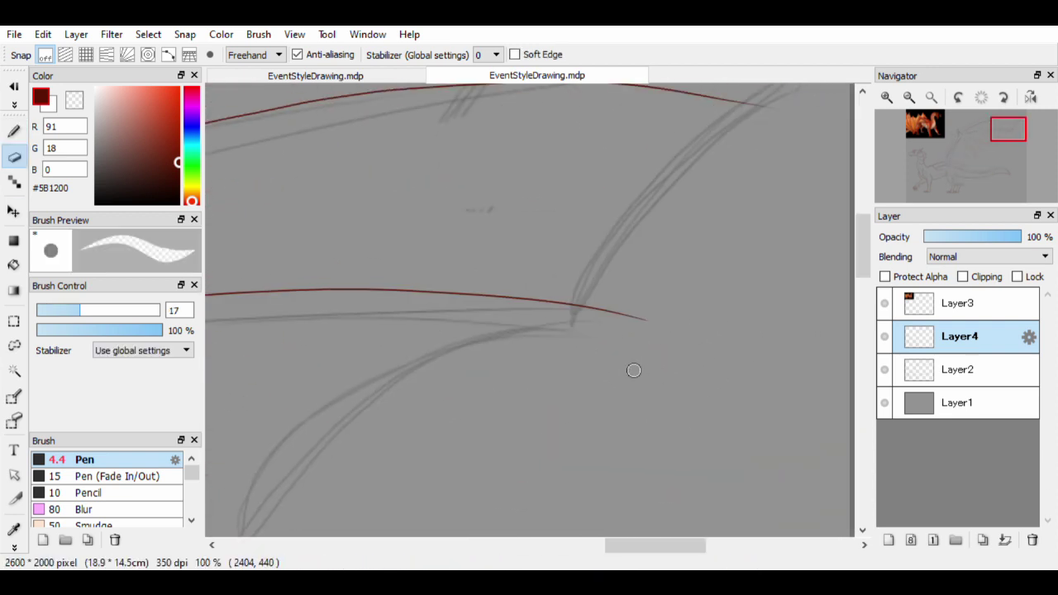
mouse_move(589, 274)
left_mouse_down()
mouse_move(463, 434)
mouse_move(514, 345)
left_mouse_up()
Ink the curved membrane edge between the upper two finger tips and clean up its corners with the eraser
key("b")
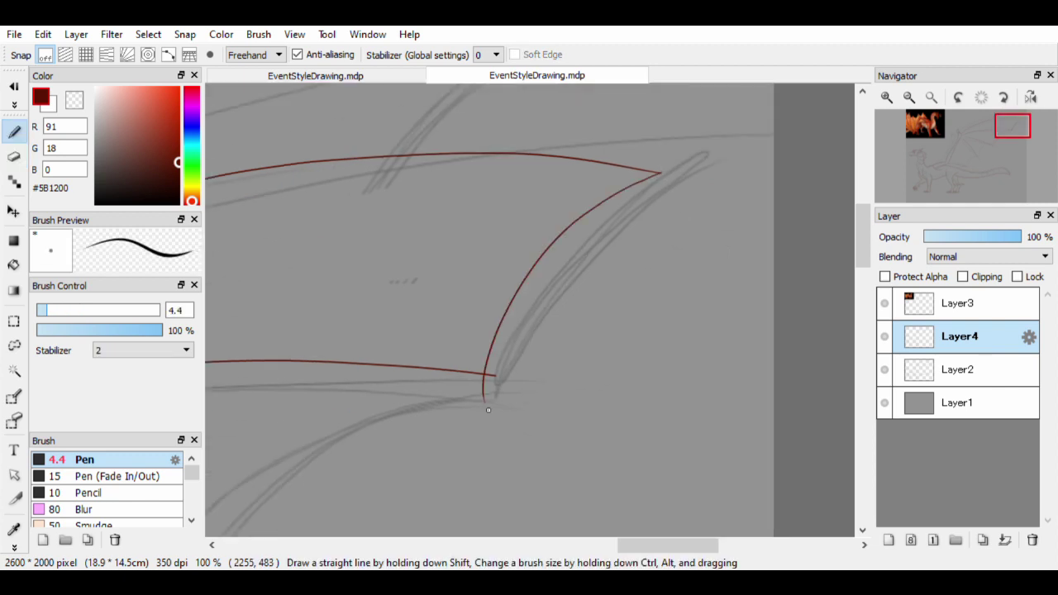
key("ctrl+z")
left_click_drag(660, 174, 513, 423)
key("e")
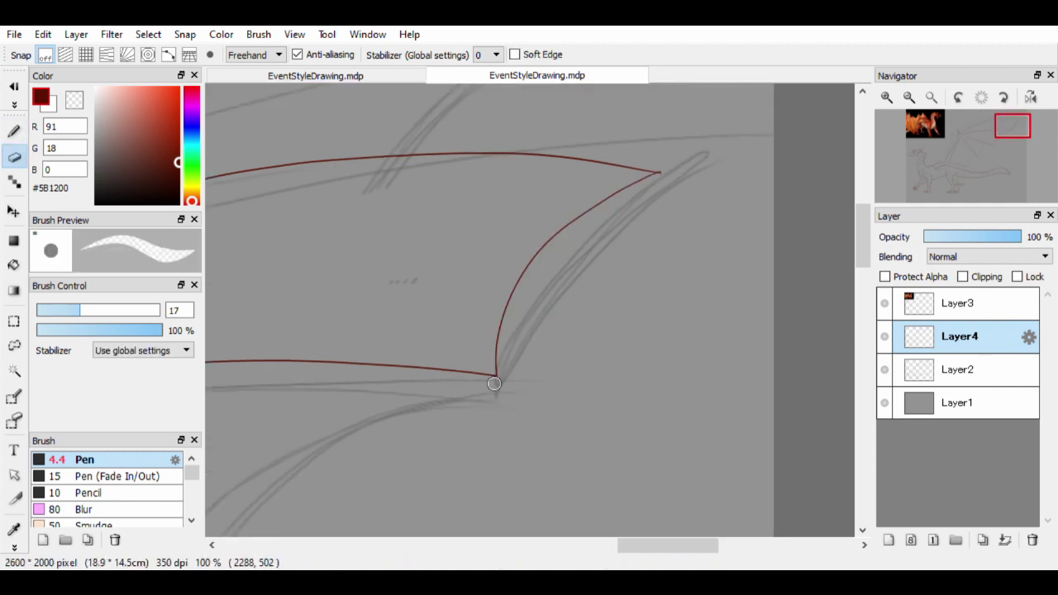
scroll(723, 157, "up", 3)
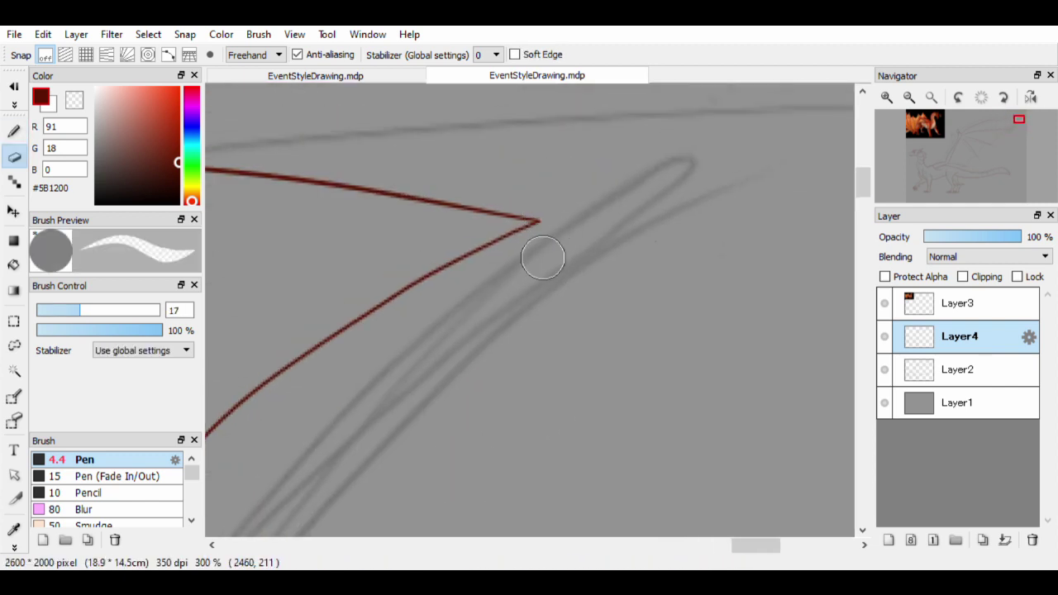
Ink the curved membrane edge from the second to the third finger tip and erase its overshoot
scroll(542, 259, "down", 3)
key("b")
scroll(346, 386, "down", 2)
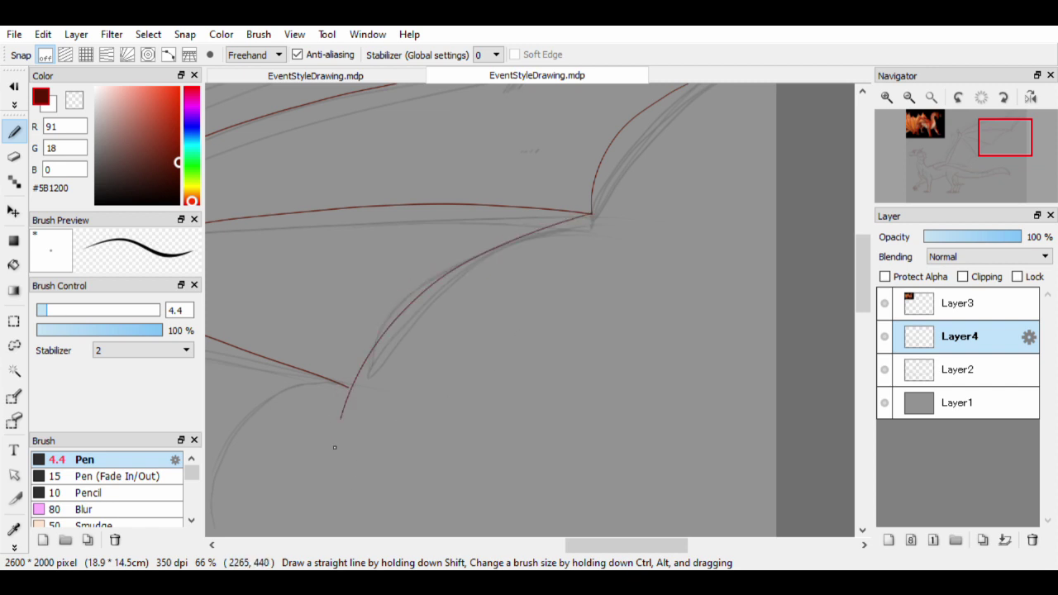
left_click_drag(334, 447, 330, 458)
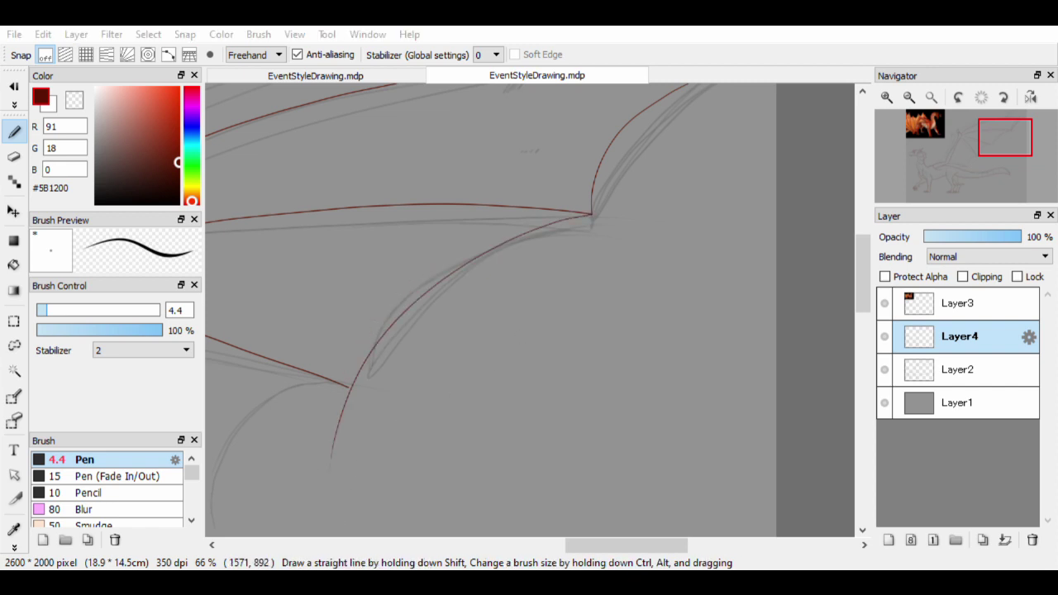
left_click_drag(615, 273, 677, 280)
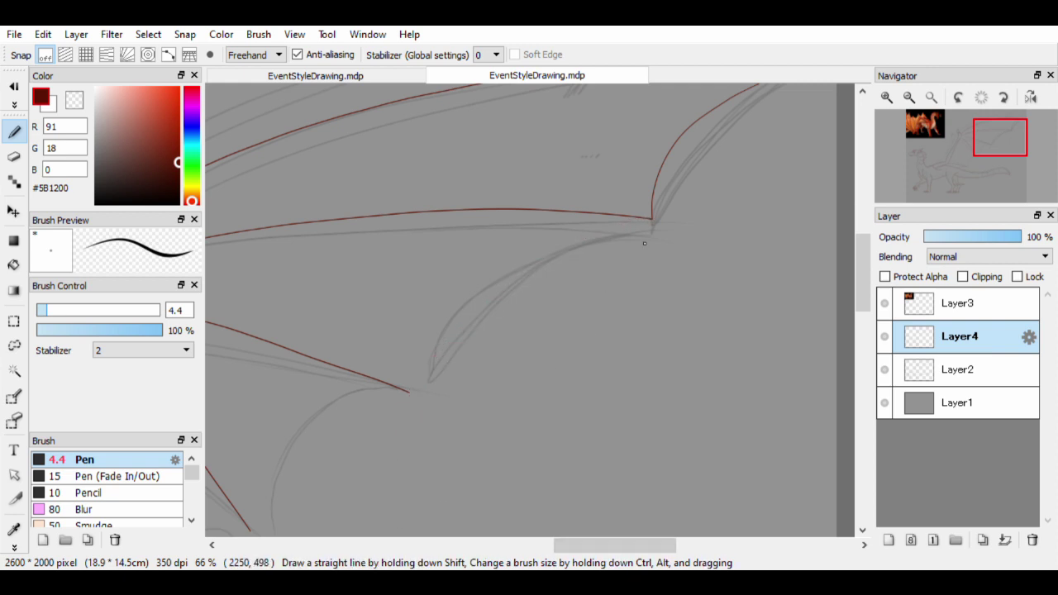
left_click_drag(521, 380, 429, 462)
scroll(429, 462, "up", 7)
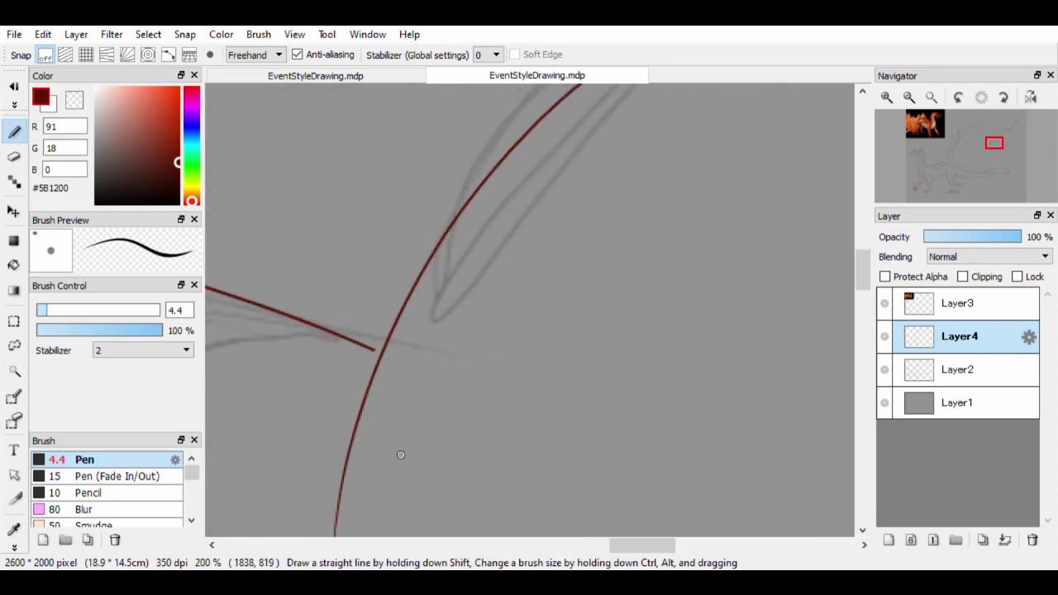
key("e")
mouse_move(368, 496)
left_mouse_down()
mouse_move(394, 361)
mouse_move(438, 295)
left_mouse_up()
scroll(439, 295, "down", 7)
Ink the curved membrane edge from the third to the fourth finger tip and erase its overshoot
scroll(494, 321, "up", 3)
key("b")
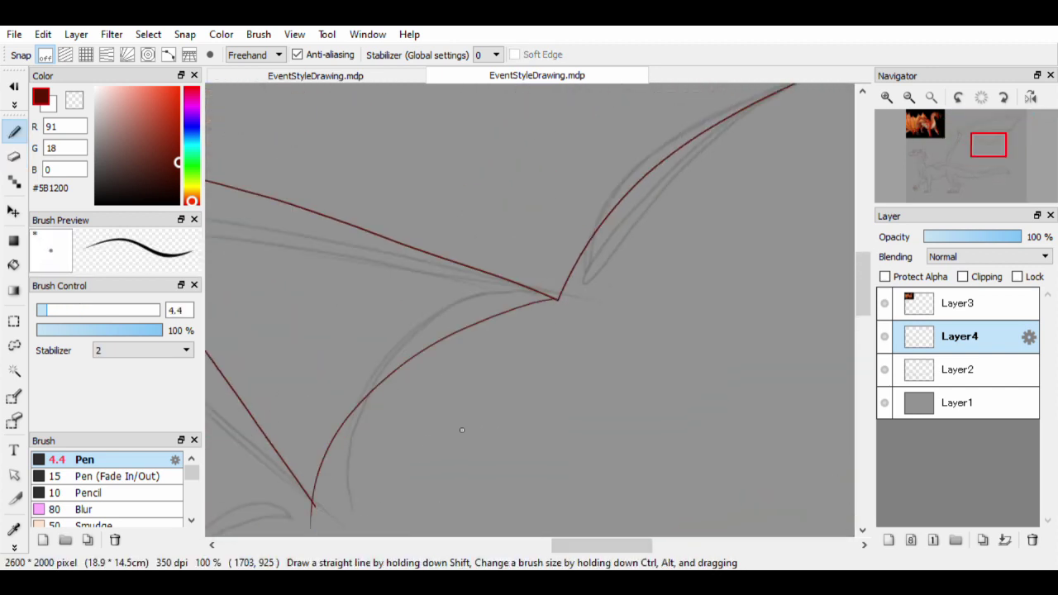
mouse_move(558, 300)
left_mouse_down()
mouse_move(477, 319)
mouse_move(316, 507)
left_mouse_up()
left_click_drag(316, 507, 440, 371)
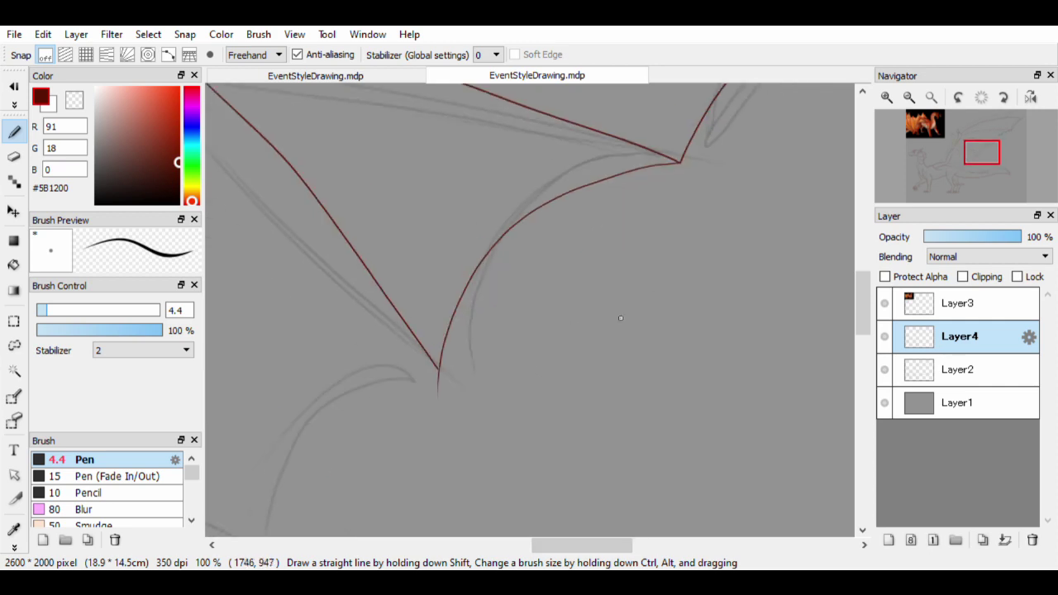
key("e")
left_click_drag(677, 201, 571, 303)
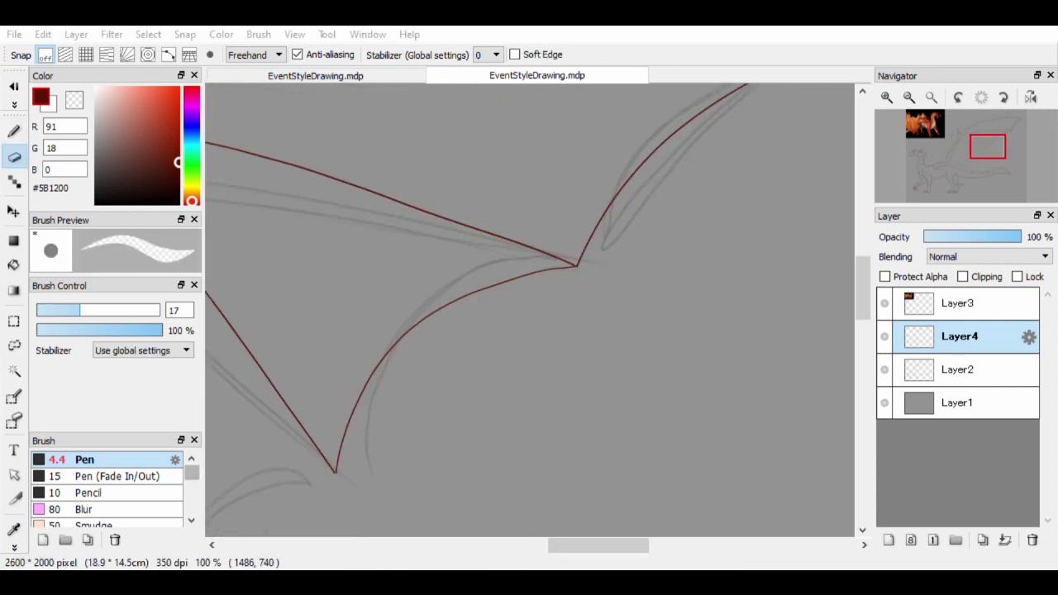
scroll(608, 234, "up", 2)
Ink the membrane edge from the fourth finger tip to the end of the lowest wing line and trim the corner
key("b")
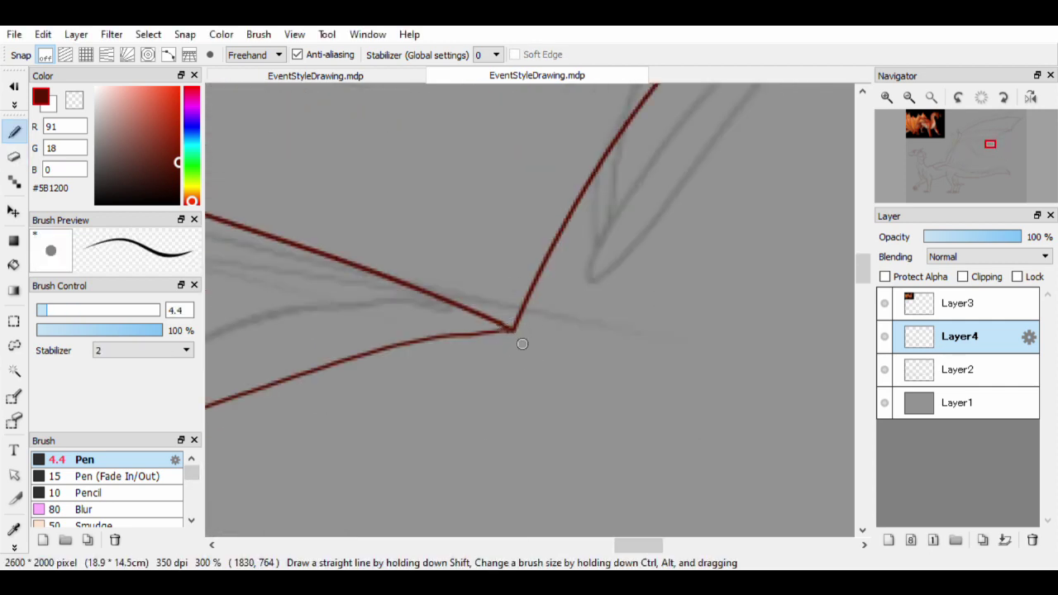
scroll(522, 343, "down", 6)
scroll(439, 432, "up", 5)
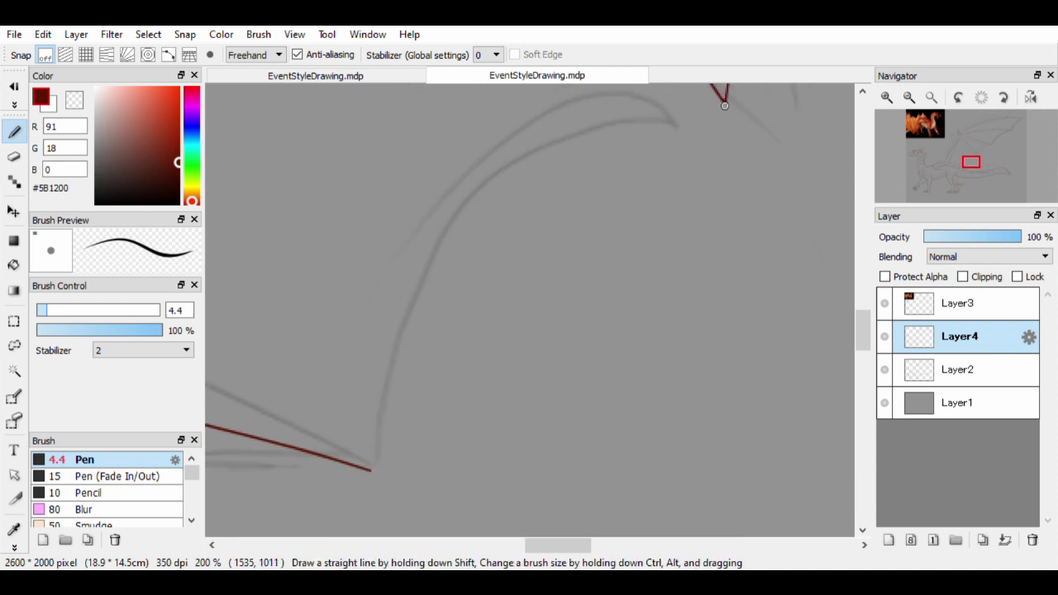
key("e")
mouse_move(725, 104)
left_mouse_down()
mouse_move(368, 464)
mouse_move(438, 274)
left_mouse_up()
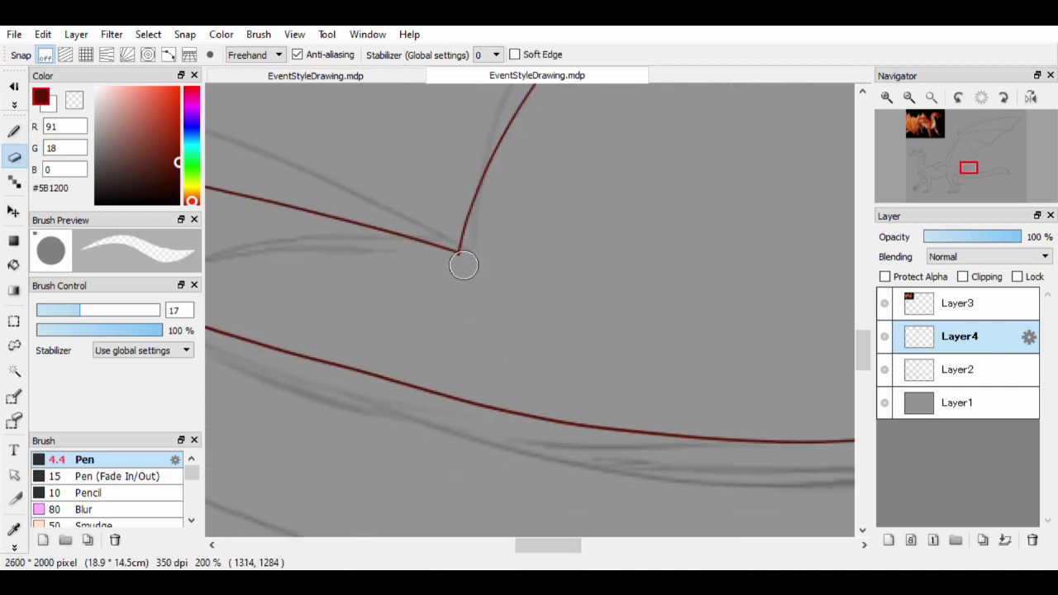
Ink the last membrane edge from the lowest wing line's tip down to the dragon's back
scroll(528, 309, "down", 5)
scroll(529, 310, "up", 5)
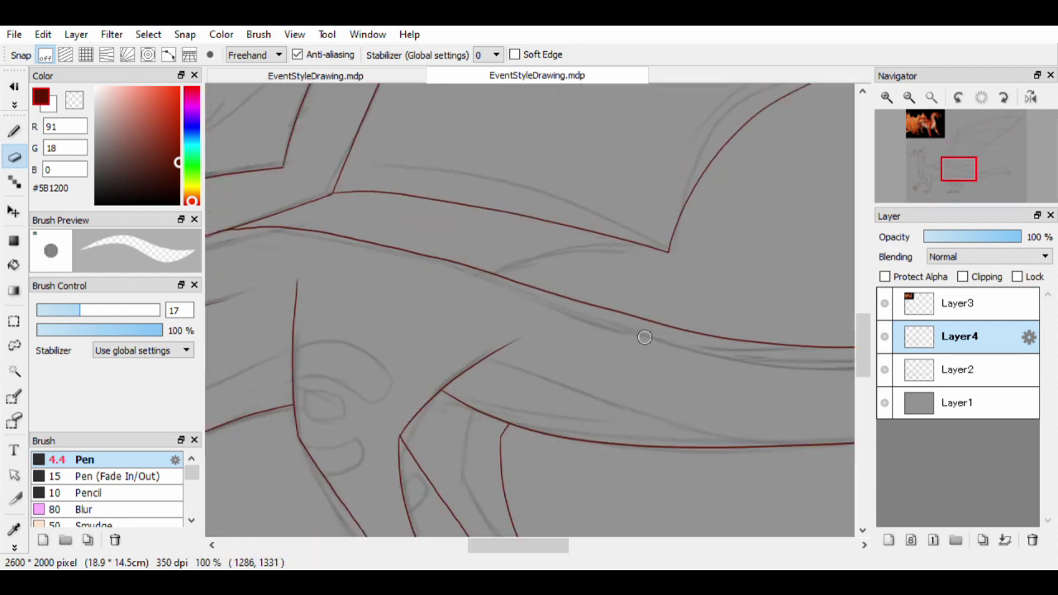
key("b")
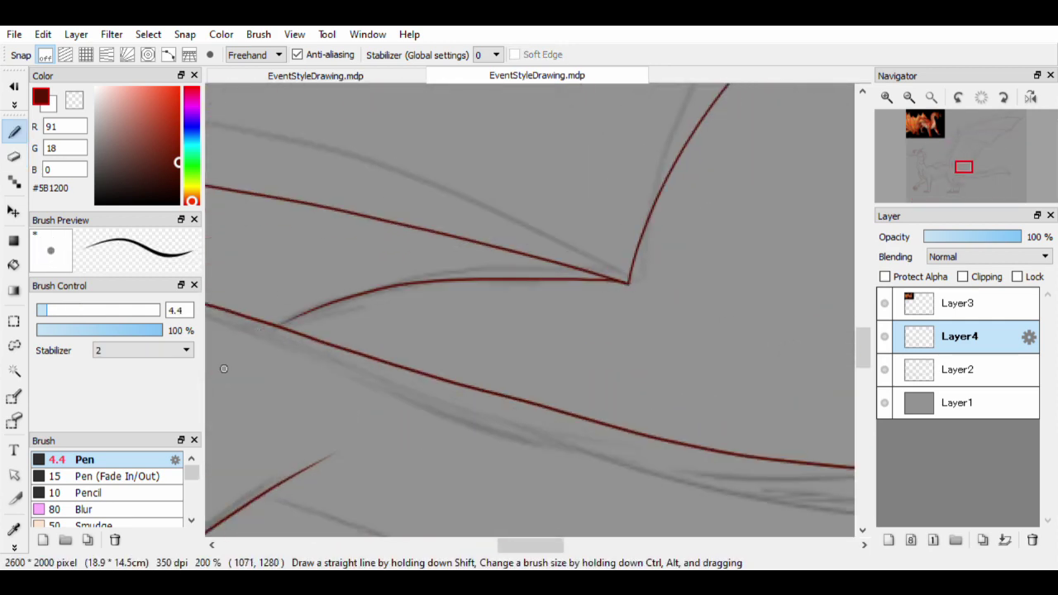
left_click(614, 283, "shift")
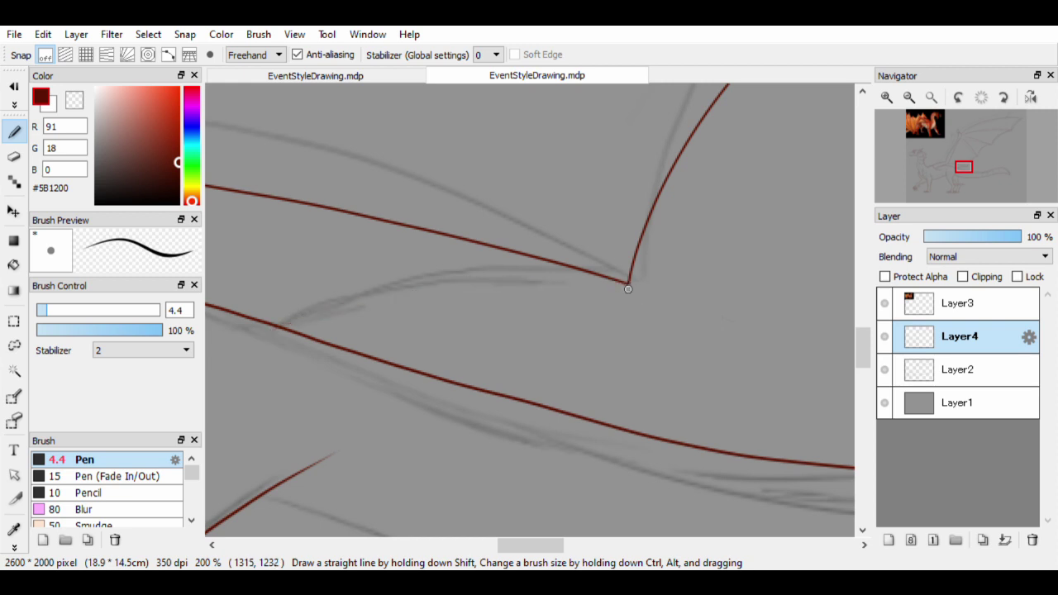
left_click_drag(614, 283, 277, 324)
key("e")
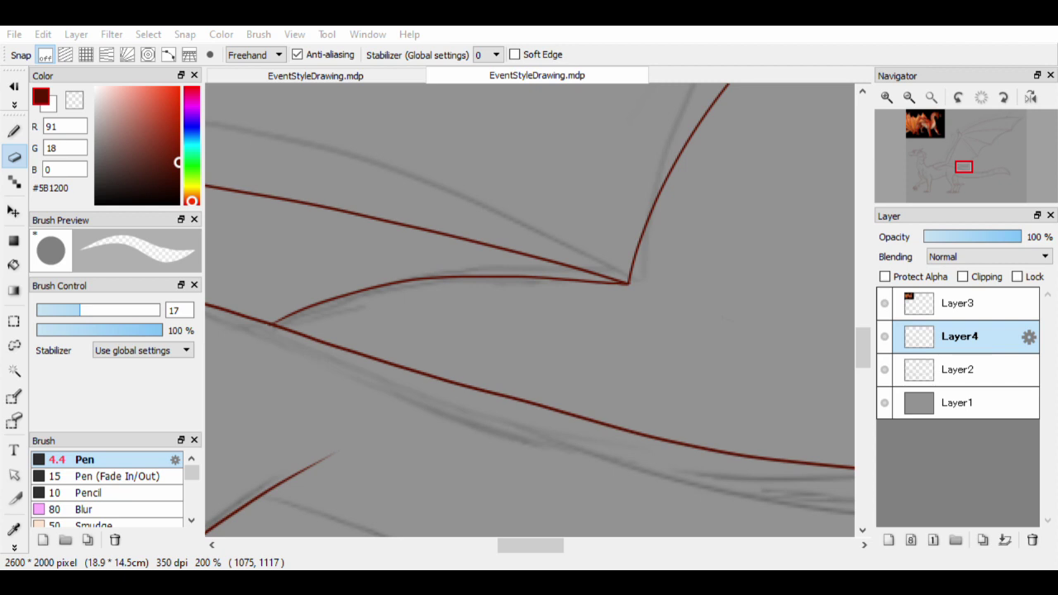
Try to ink the front membrane edge as a nearly straight line from the shoulder up to the wing arm
scroll(515, 378, "down", 5)
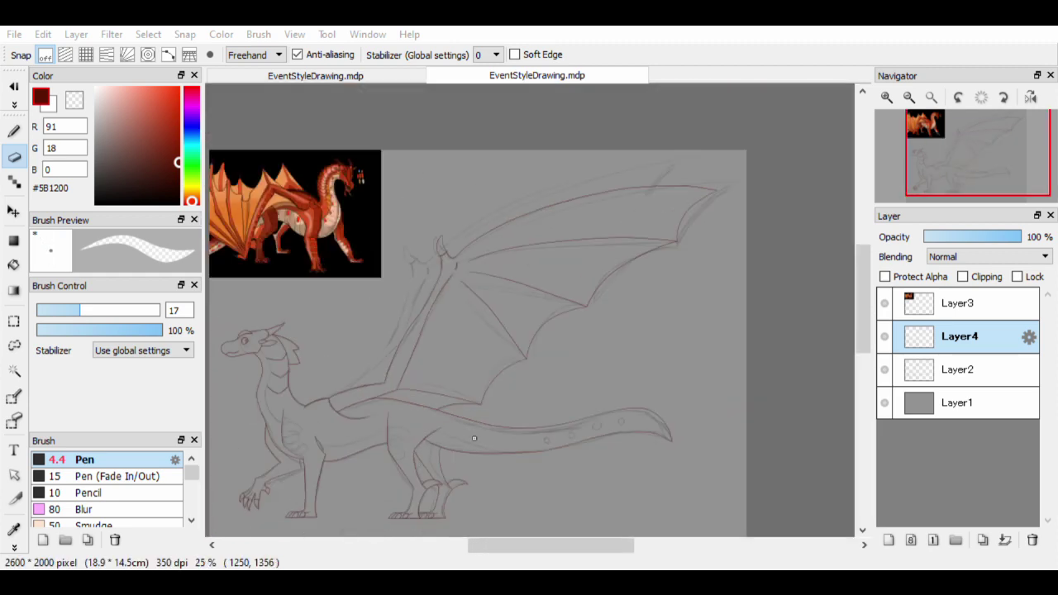
scroll(515, 377, "up", 5)
scroll(515, 377, "down", 5)
key("l")
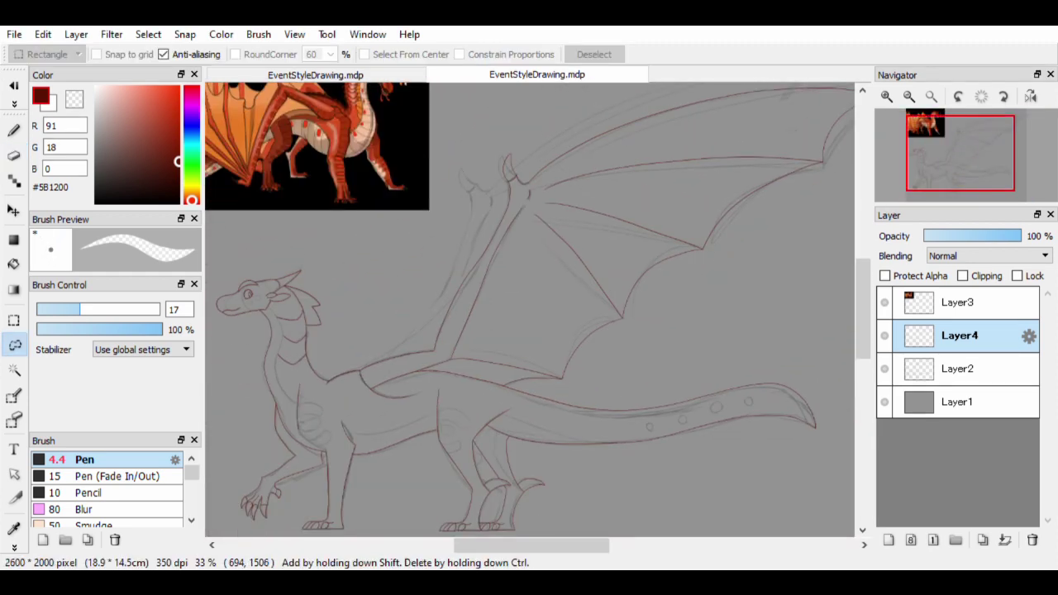
scroll(442, 376, "up", 2)
scroll(529, 310, "up", 1)
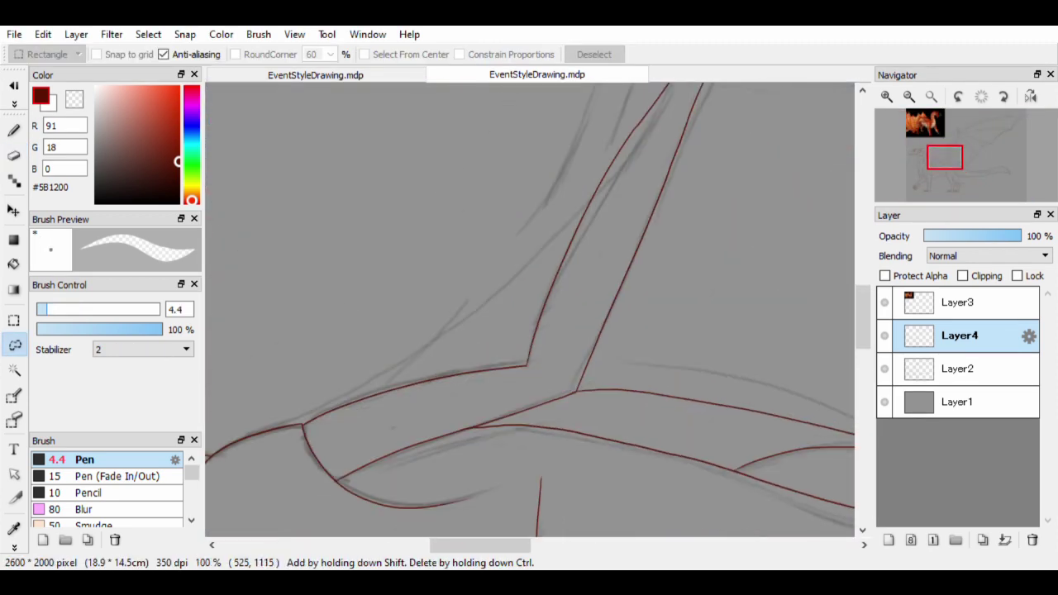
key("p")
left_click_drag(579, 347, 661, 305)
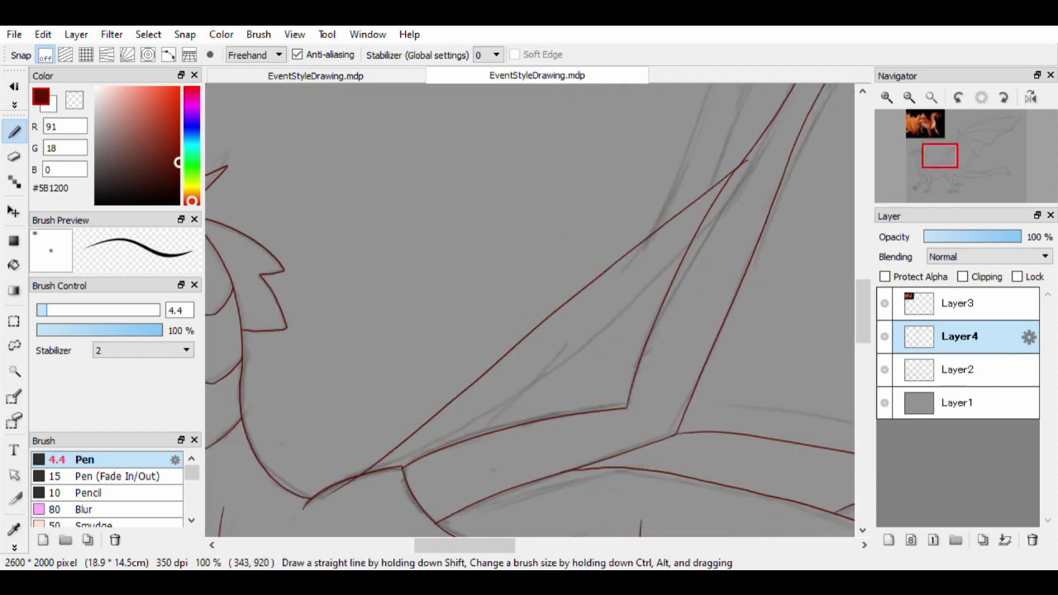
key("e")
scroll(350, 369, "up", 2)
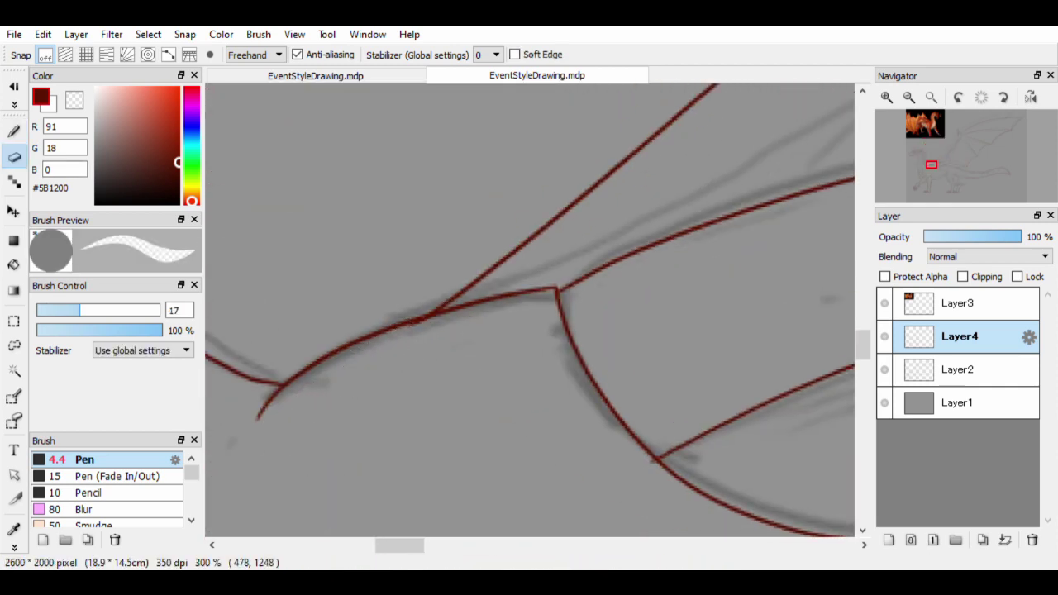
scroll(578, 314, "up", 3)
scroll(661, 314, "right", 3)
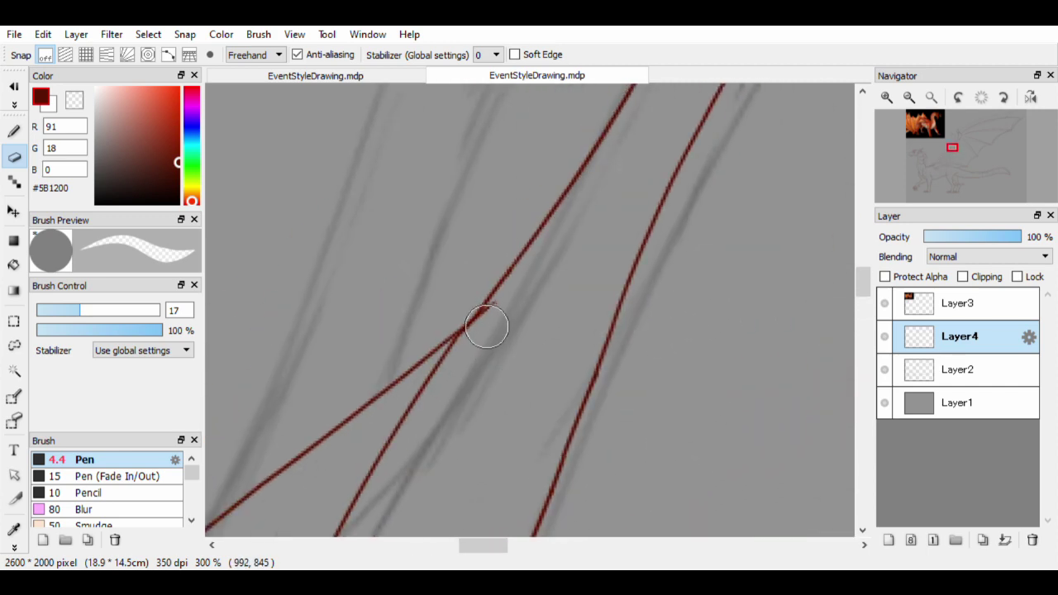
scroll(521, 396, "down", 6)
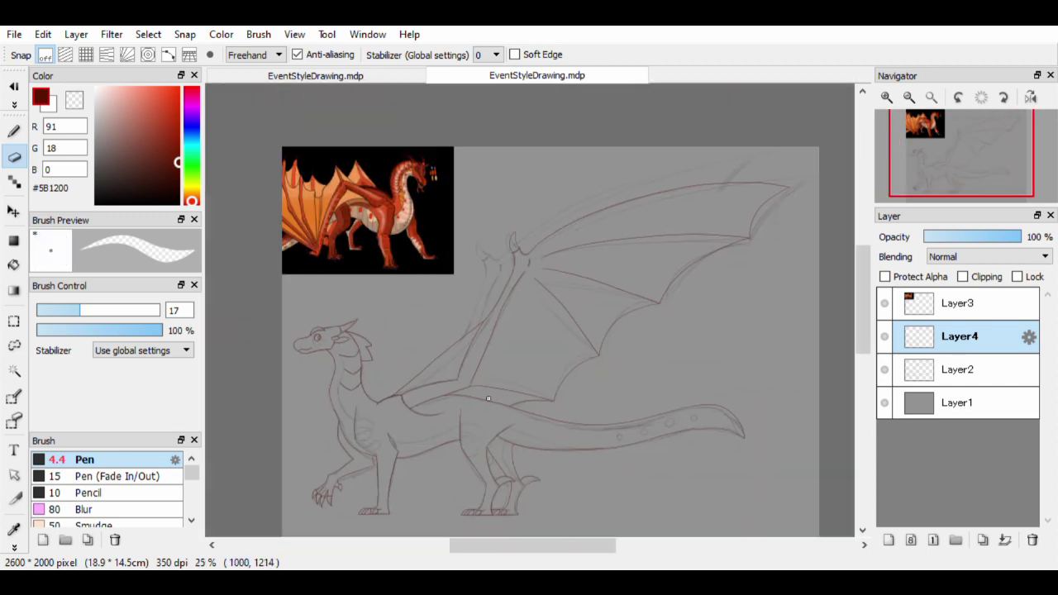
scroll(485, 398, "up", 4)
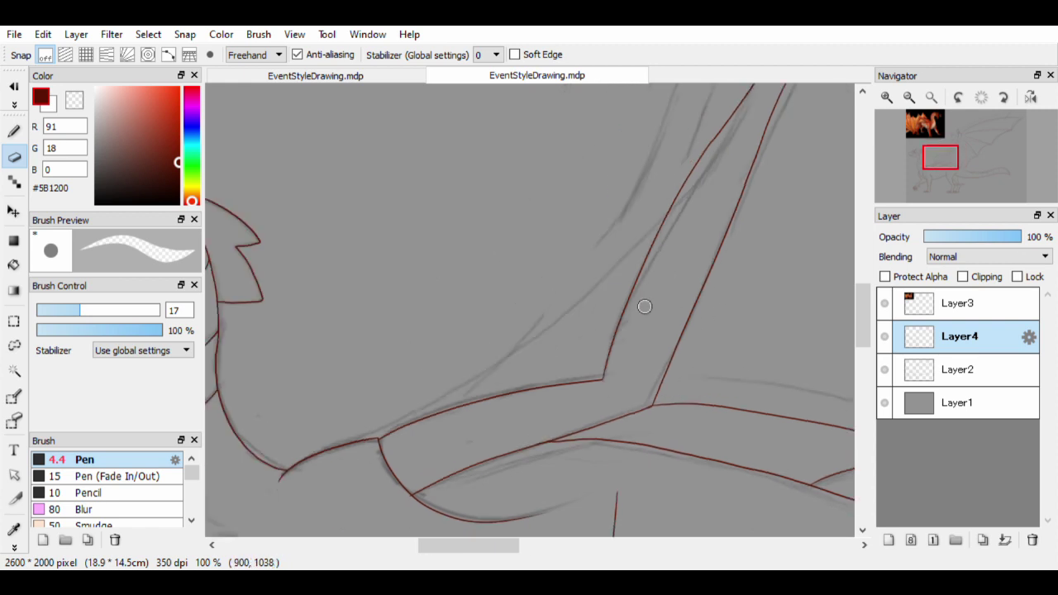
Ink the front membrane edge as a gentle curve from the shoulder up to the wing arm and trim its ends
key("b")
key("e")
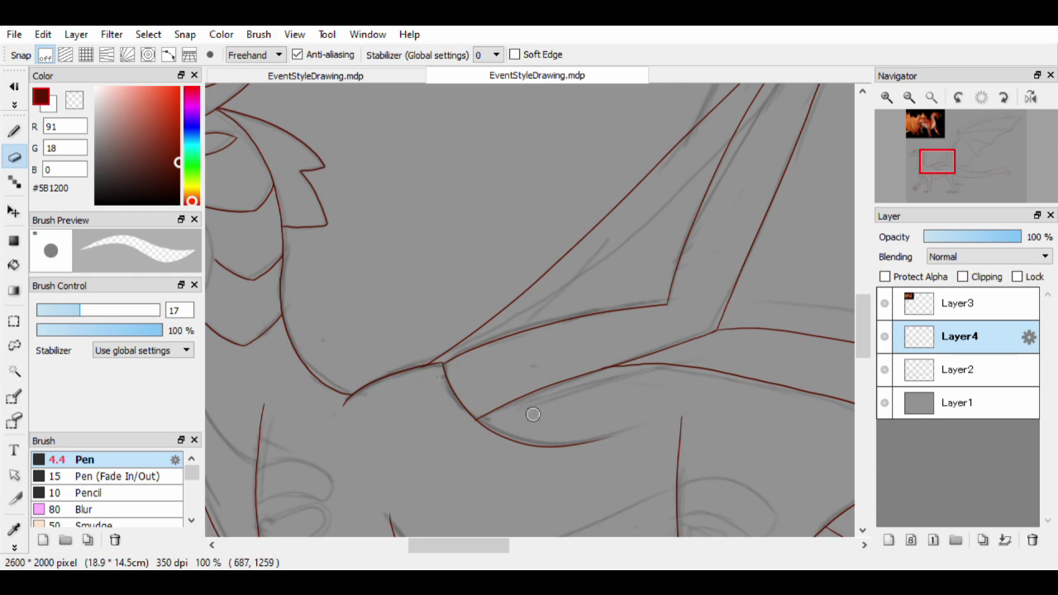
scroll(532, 414, "down", 5)
scroll(533, 414, "up", 3)
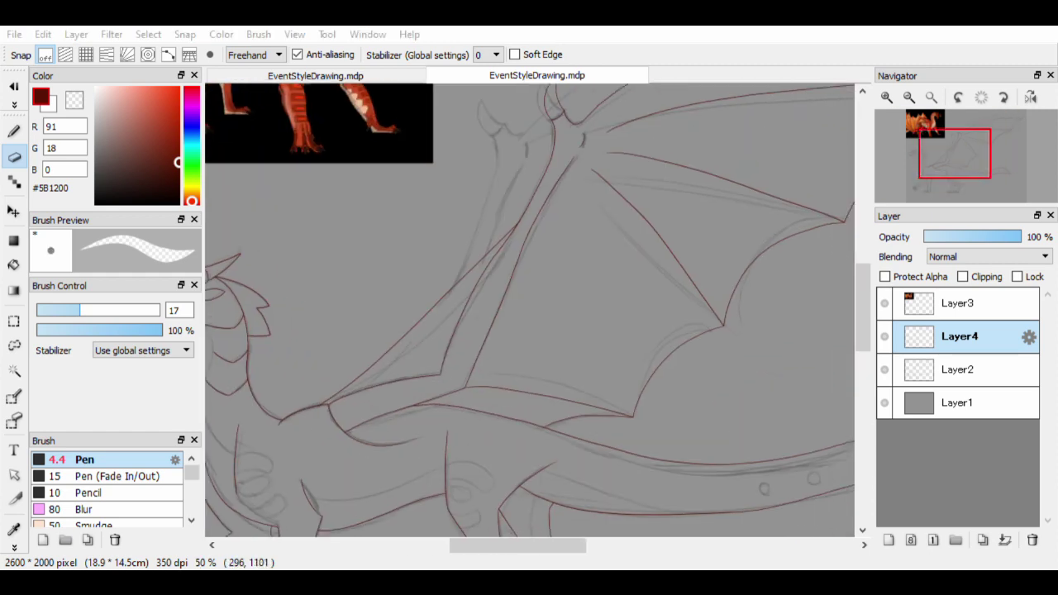
scroll(498, 439, "down", 2)
scroll(562, 377, "up", 4)
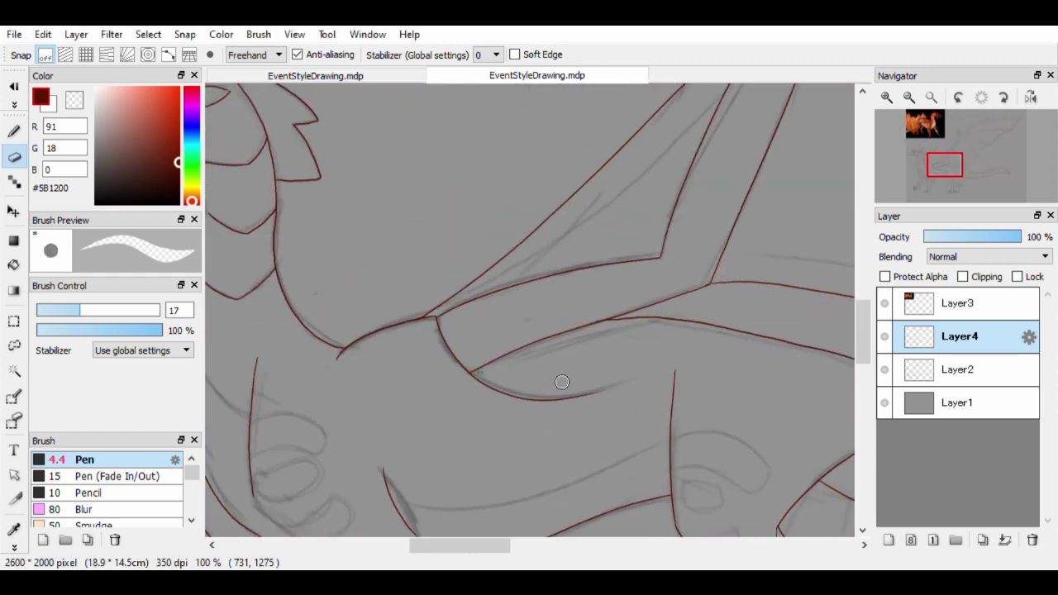
Select the near wing's arm, claw and top finger with a lasso outline and copy them onto a new layer
scroll(562, 378, "down", 2)
key("l")
left_click_drag(446, 337, 357, 344)
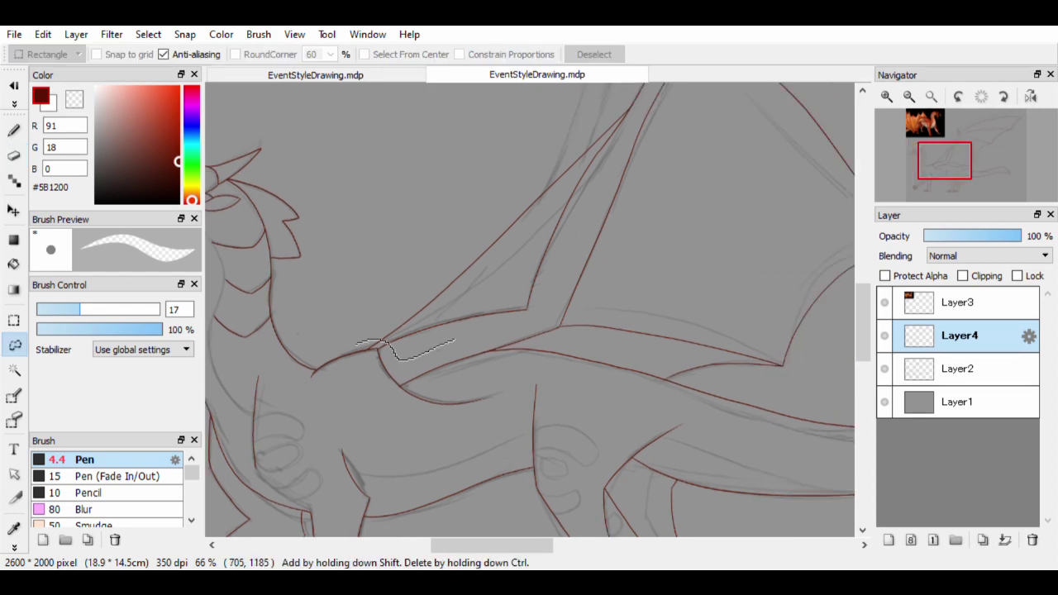
left_click_drag(622, 166, 359, 339)
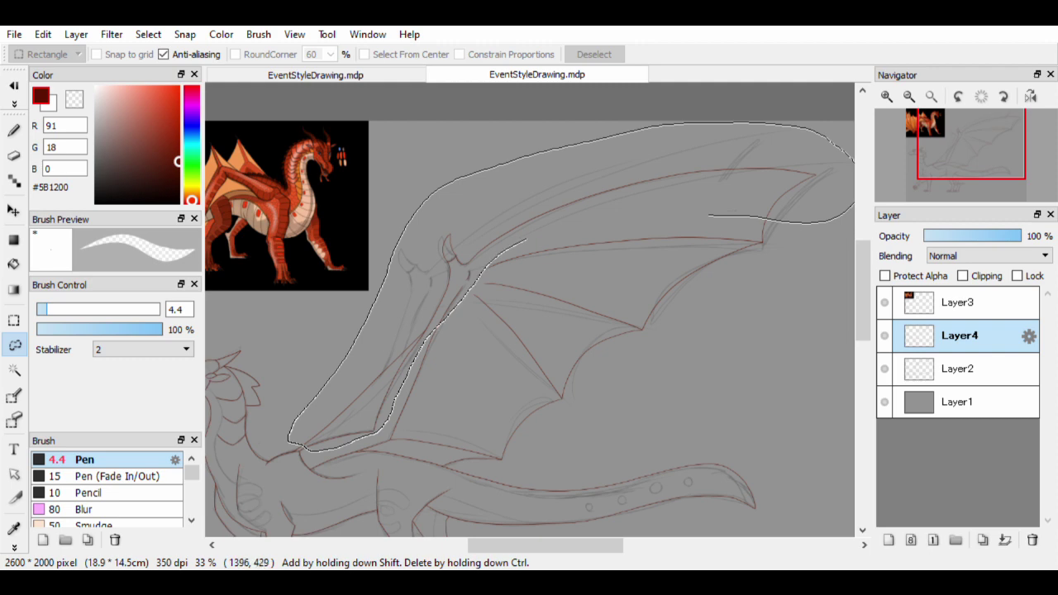
left_click_drag(526, 239, 704, 198)
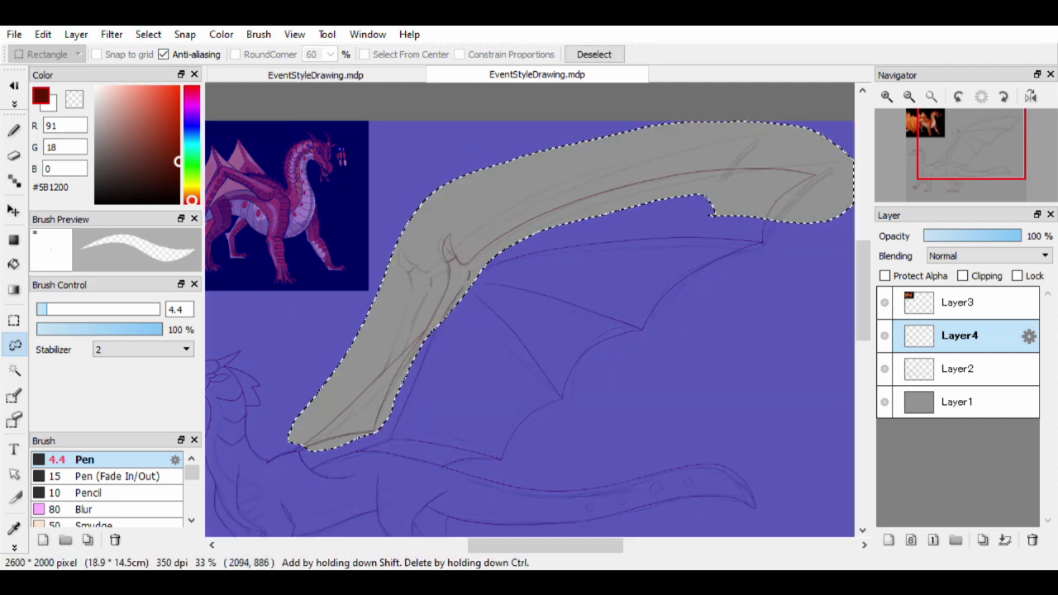
key("ctrl+c")
key("ctrl+v")
Move the copied wing piece up and to the left and rotate it counterclockwise to form the far wing
key("ctrl+t")
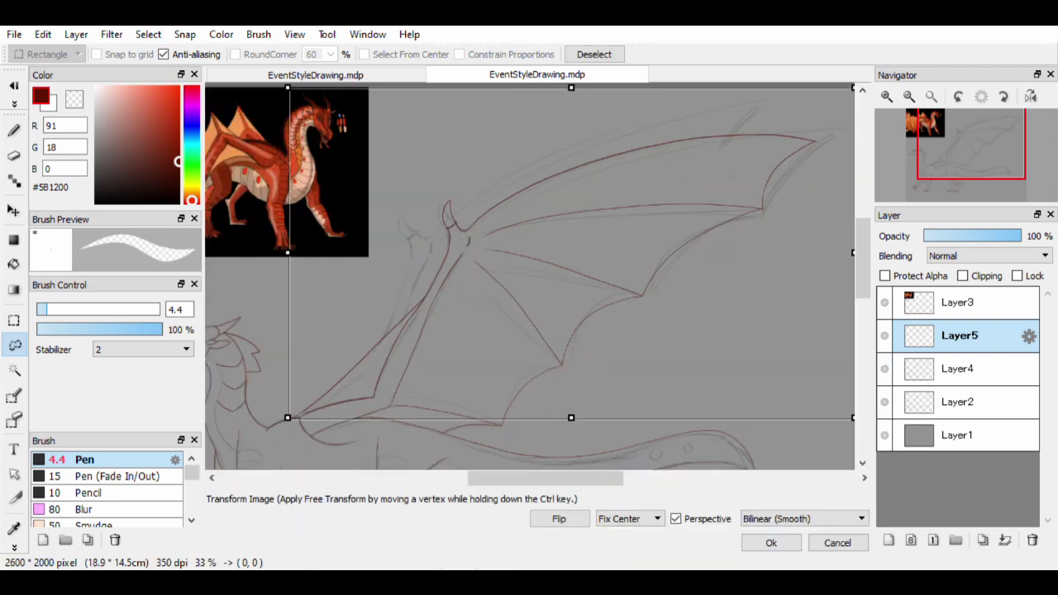
left_click_drag(570, 248, 534, 248)
mouse_move(859, 430)
left_mouse_down()
mouse_move(847, 355)
mouse_move(830, 393)
left_mouse_up()
scroll(529, 273, "up", 1)
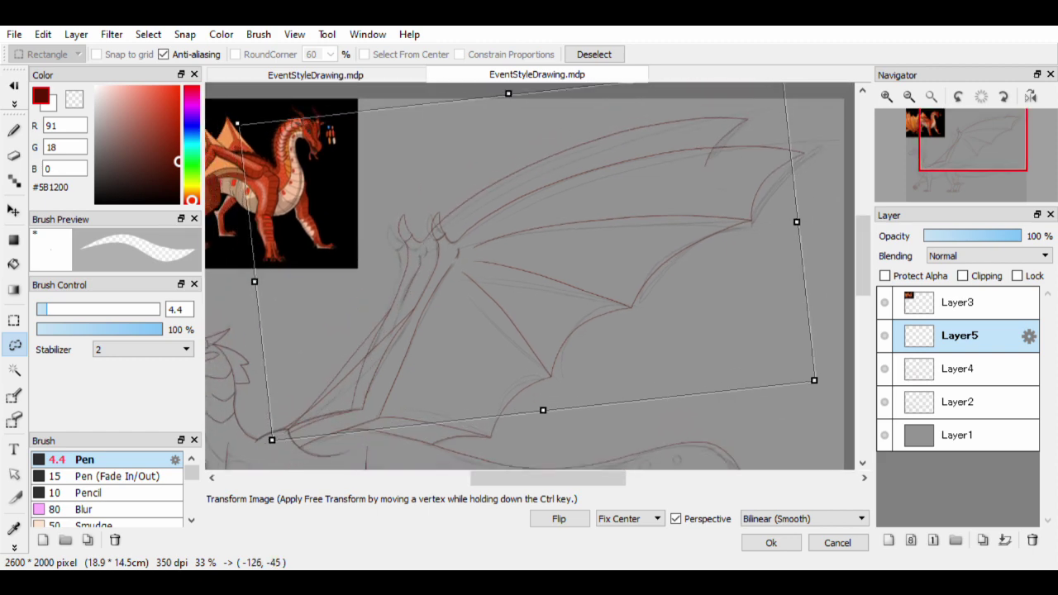
scroll(529, 273, "down", 1)
key("Return")
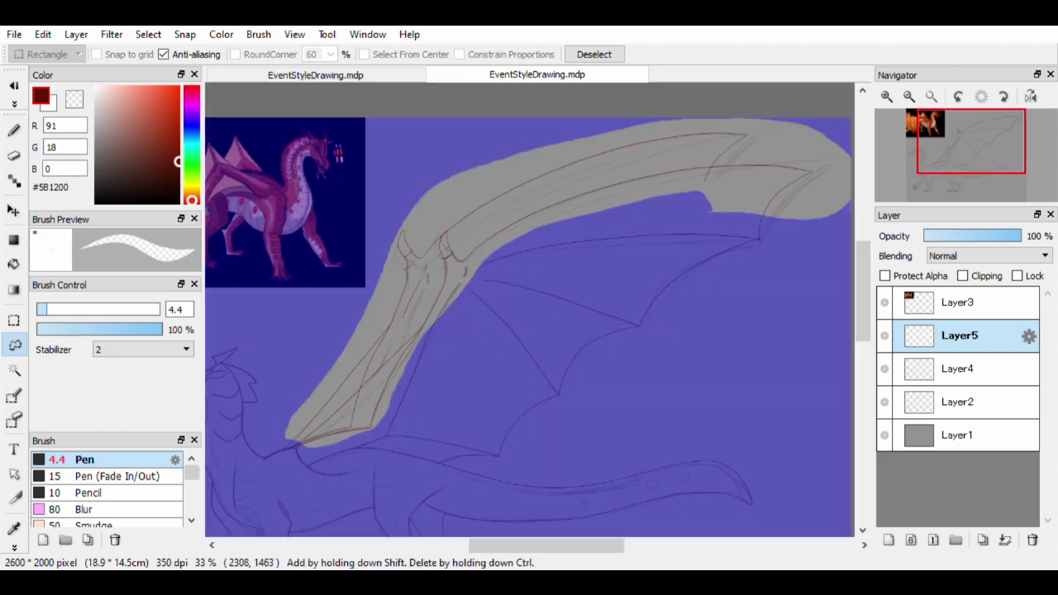
Nudge the far-wing copy 4 px down with another transform and clear the selection
key("e")
scroll(549, 379, "up", 3)
key("ctrl+t")
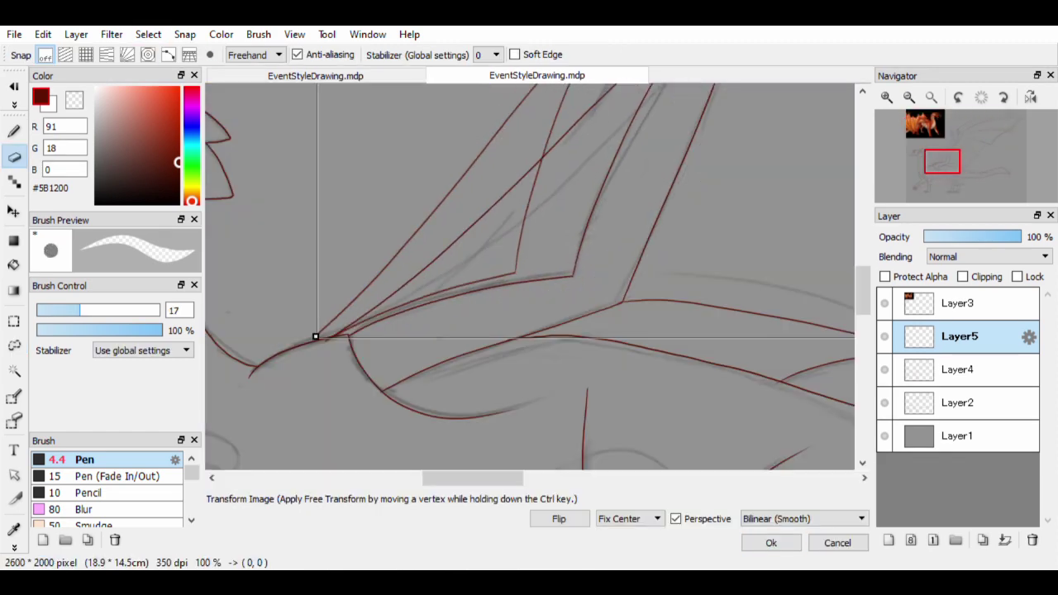
scroll(314, 336, "down", 4)
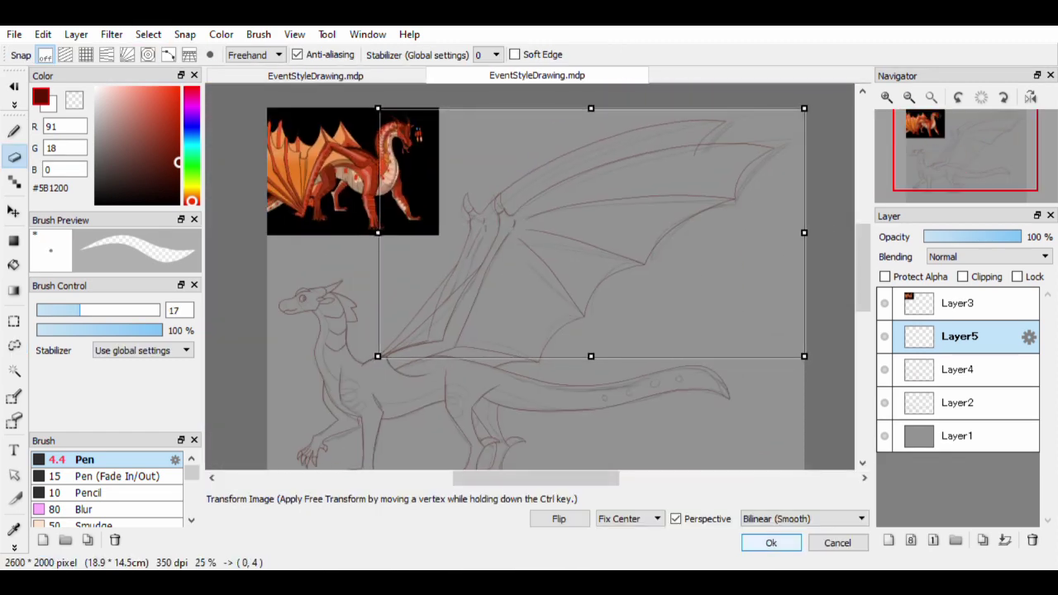
key("Return")
key("ctrl+d")
Erase the far wing's surplus lines at the shoulder and where they overlap the near wing's claw and top finger
scroll(495, 413, "up", 3)
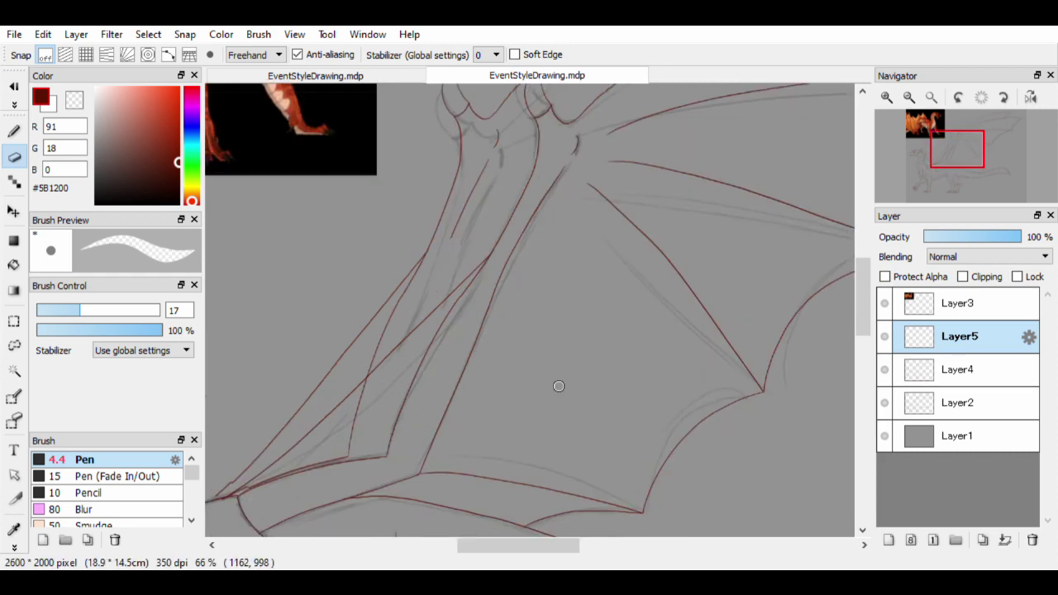
left_click_drag(273, 486, 414, 405)
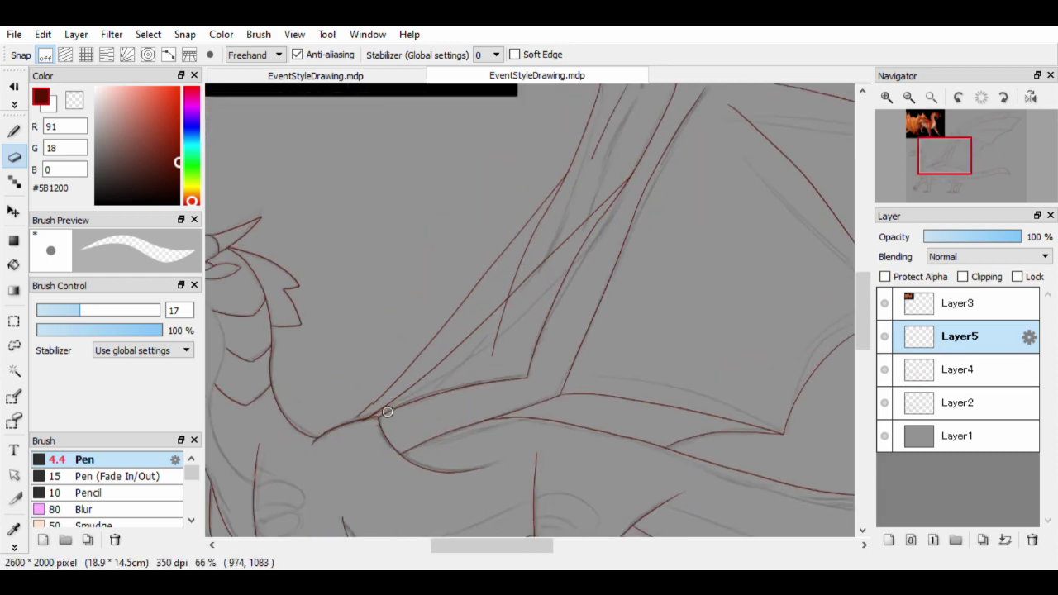
left_click_drag(699, 246, 422, 261)
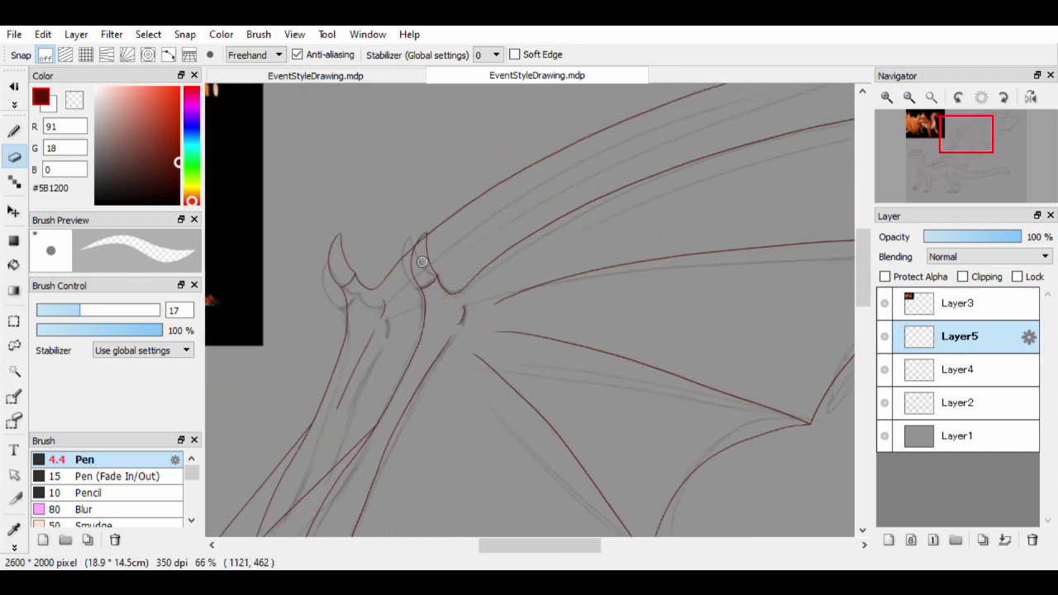
left_click_drag(917, 169, 664, 242)
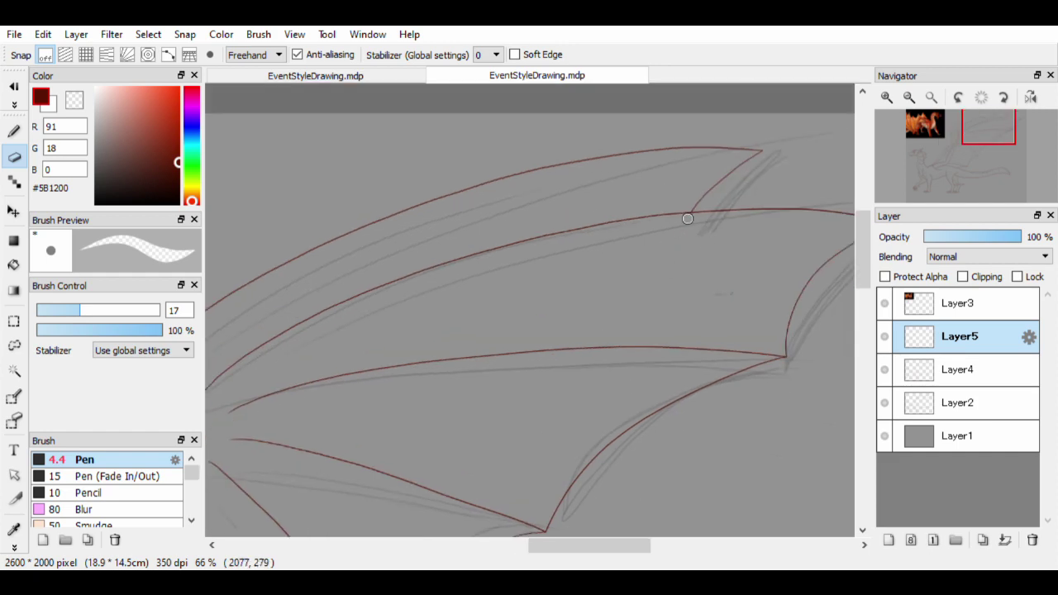
left_click_drag(529, 331, 785, 330)
left_click_drag(331, 454, 558, 157)
left_click_drag(430, 248, 431, 330)
Ink the missing end of the far wing's front edge down to the dragon's back with the Pen
scroll(436, 400, "up", 5)
key("b")
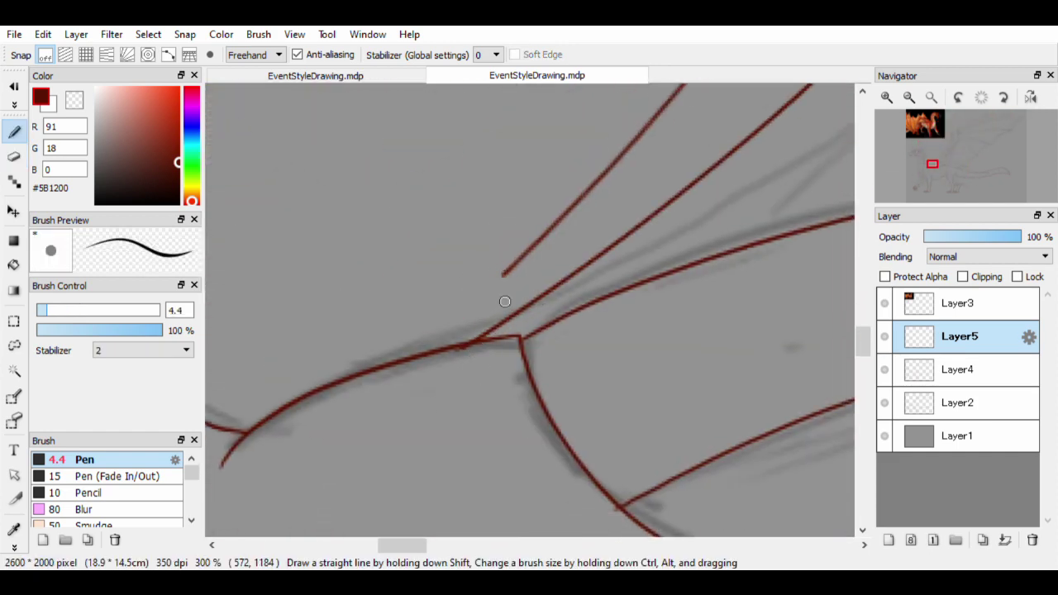
left_click_drag(501, 275, 389, 361)
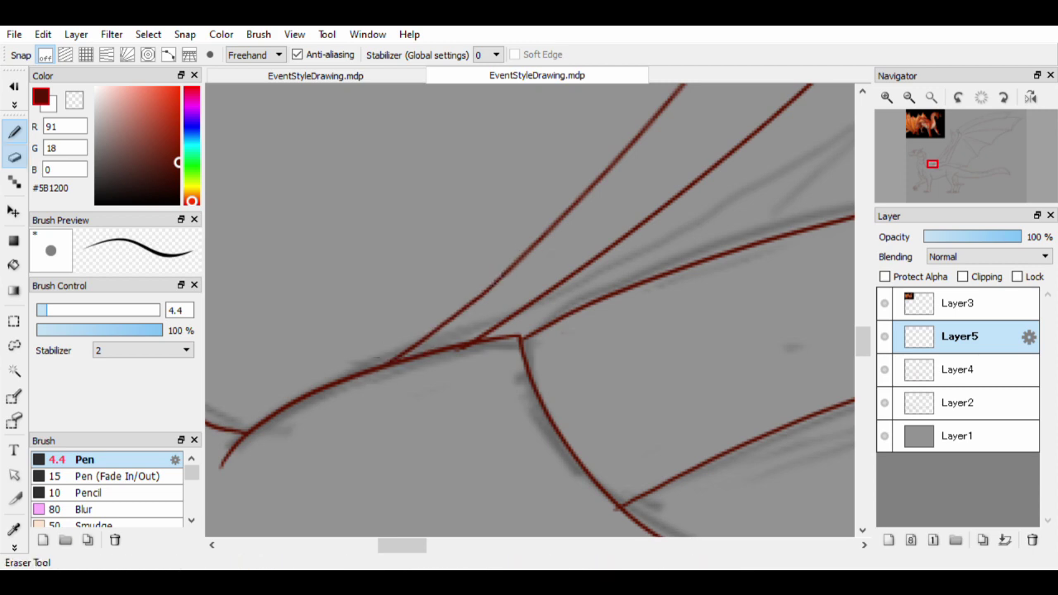
key("e")
Merge the far-wing Layer5 down into Layer4 and add a layer named color beneath the line art
key("alt+bracketleft")
scroll(490, 376, "down", 10)
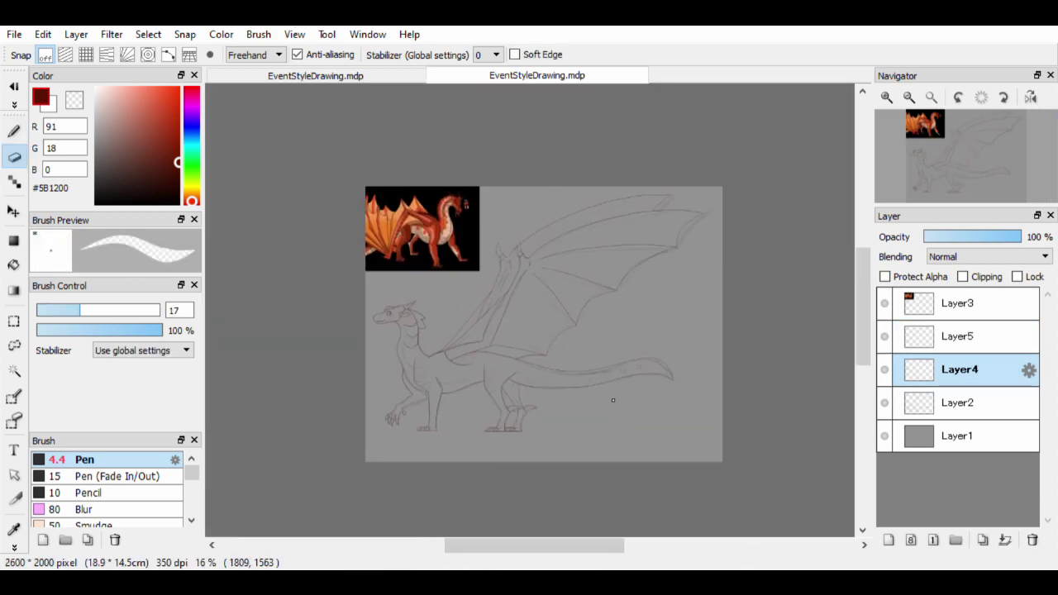
scroll(490, 375, "up", 3)
scroll(490, 376, "down", 2)
key("alt+bracketright")
left_click(1005, 539)
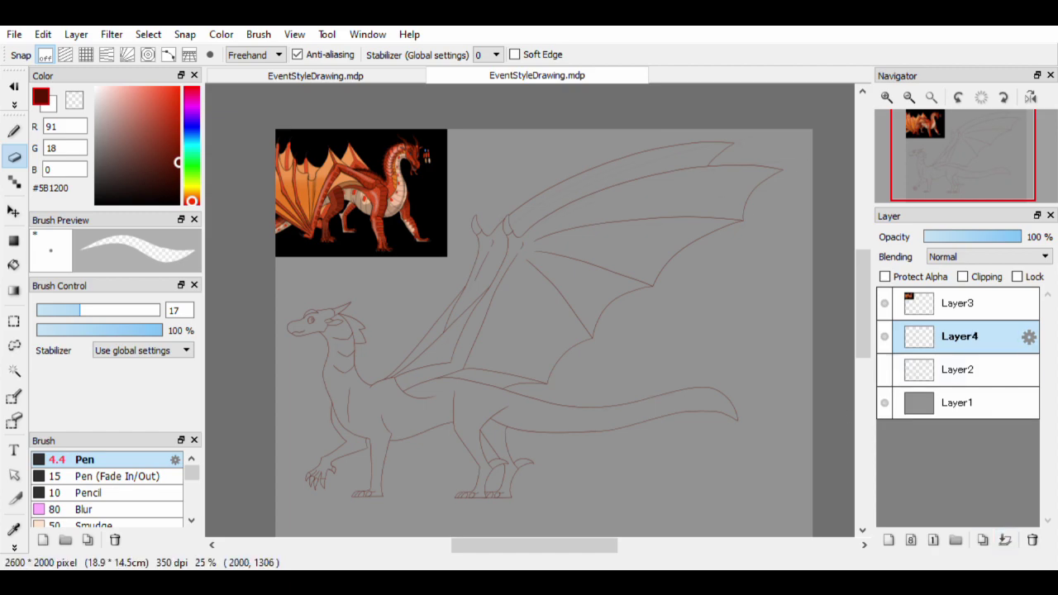
key("ctrl+shift+n")
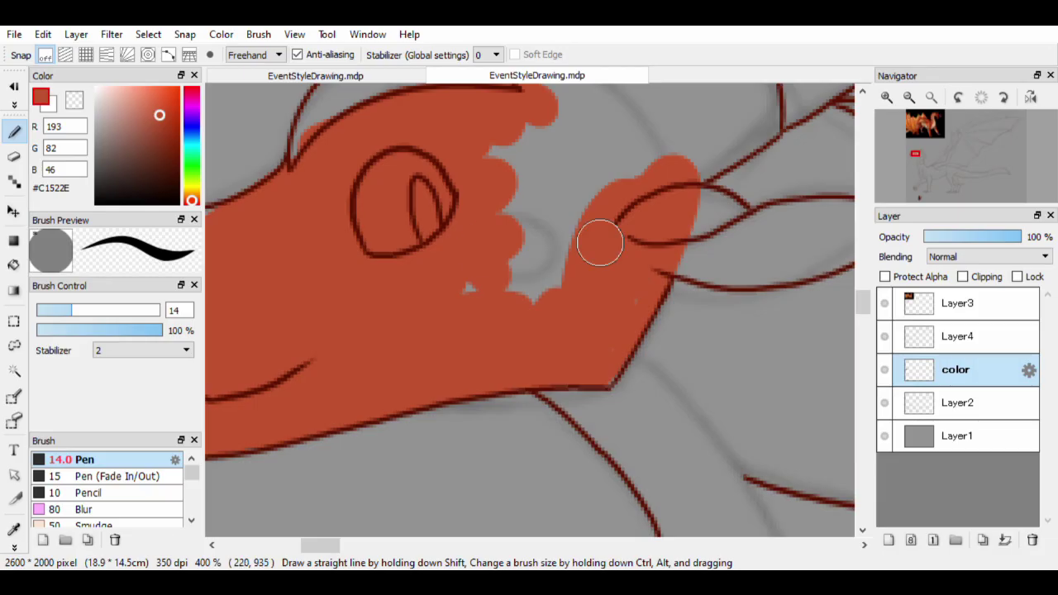
Paint the cheek, ear and back of the head in #C1522E with the 14 px Pen on the color layer
mouse_move(599, 244)
left_mouse_down()
mouse_move(530, 372)
mouse_move(406, 385)
left_mouse_up()
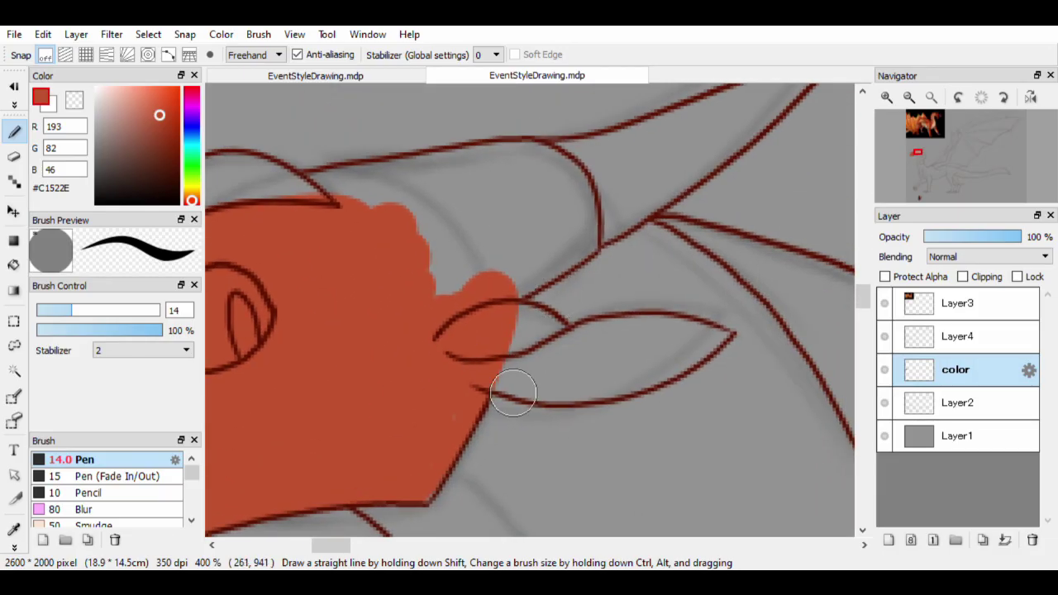
mouse_move(500, 381)
left_mouse_down()
mouse_move(563, 390)
mouse_move(709, 348)
mouse_move(671, 325)
mouse_move(718, 344)
mouse_move(723, 333)
mouse_move(565, 345)
mouse_move(501, 371)
mouse_move(533, 326)
left_mouse_up()
left_click_drag(651, 324, 612, 352)
left_click_drag(491, 306, 503, 295)
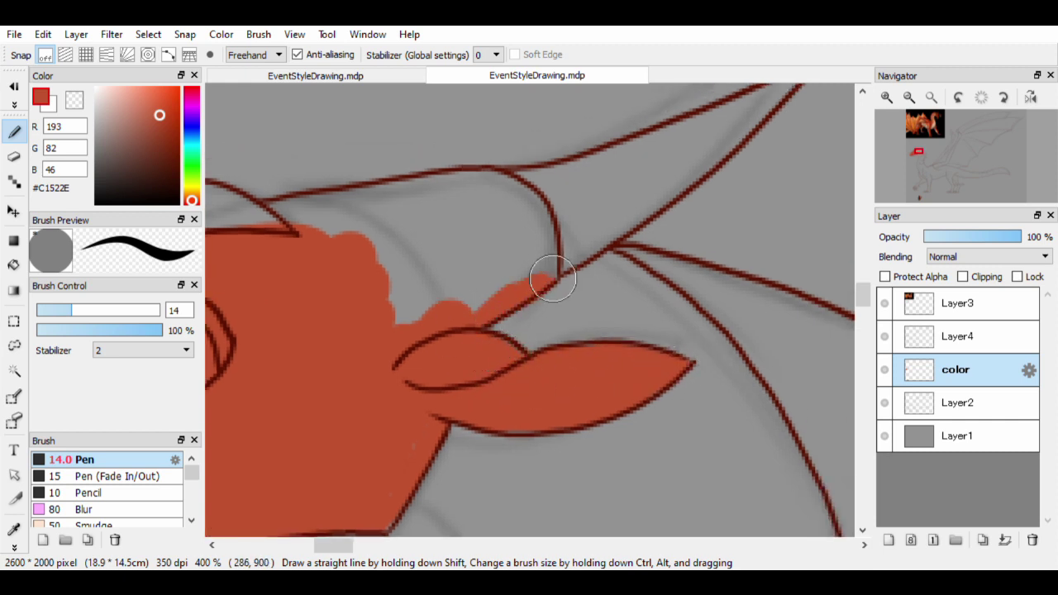
mouse_move(511, 206)
left_mouse_down()
mouse_move(262, 222)
mouse_move(457, 179)
mouse_move(494, 224)
mouse_move(326, 231)
mouse_move(573, 389)
mouse_move(569, 303)
mouse_move(323, 520)
mouse_move(372, 413)
left_mouse_up()
Sample dark red #AA350D from the reference palette and try it with a test stroke behind the eye
scroll(452, 338, "down", 3)
scroll(451, 338, "up", 2)
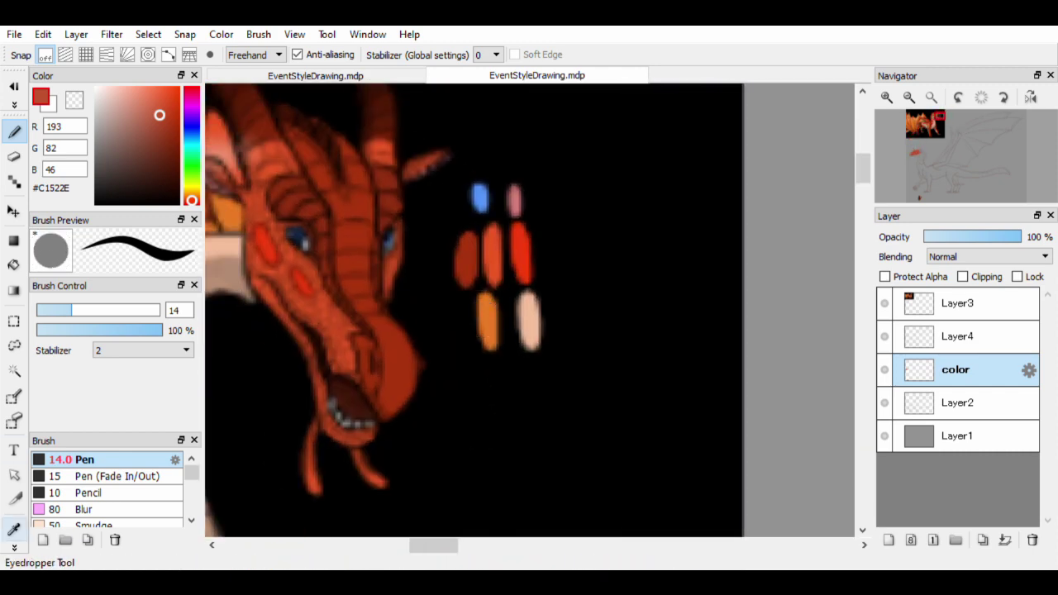
left_click(488, 272, "alt")
scroll(619, 204, "up", 2)
scroll(619, 203, "down", 2)
scroll(560, 356, "up", 2)
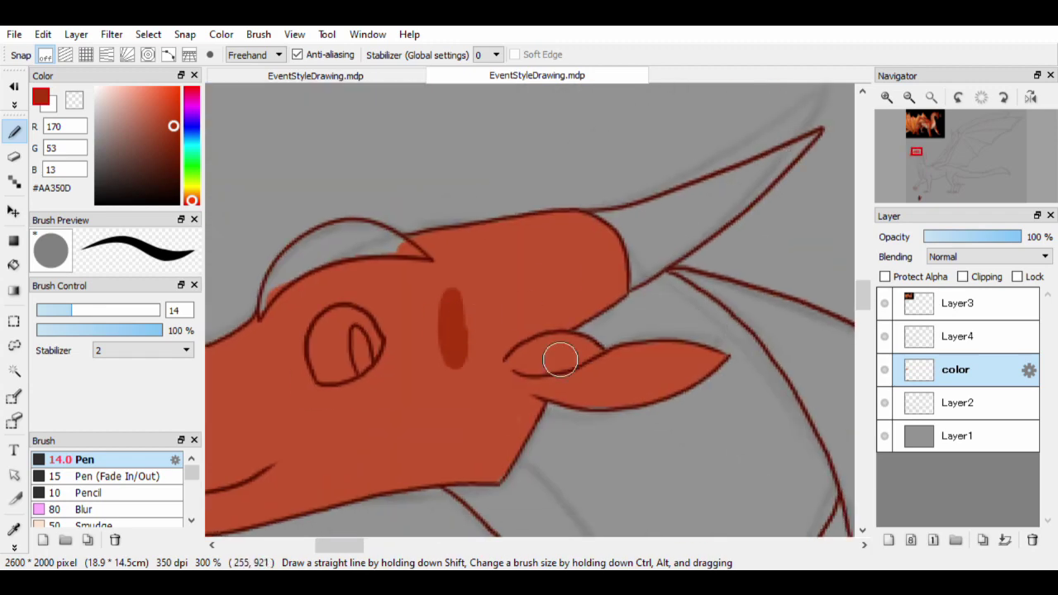
Fill the brow ridge above the eye with dark red #882B0E using a 9.1 px Pen
left_click(560, 356, "alt")
scroll(559, 356, "up", 2)
mouse_move(389, 330)
left_mouse_down()
mouse_move(356, 291)
mouse_move(457, 179)
mouse_move(371, 231)
mouse_move(482, 169)
mouse_move(502, 195)
mouse_move(648, 177)
mouse_move(603, 147)
mouse_move(533, 161)
mouse_move(510, 136)
left_mouse_up()
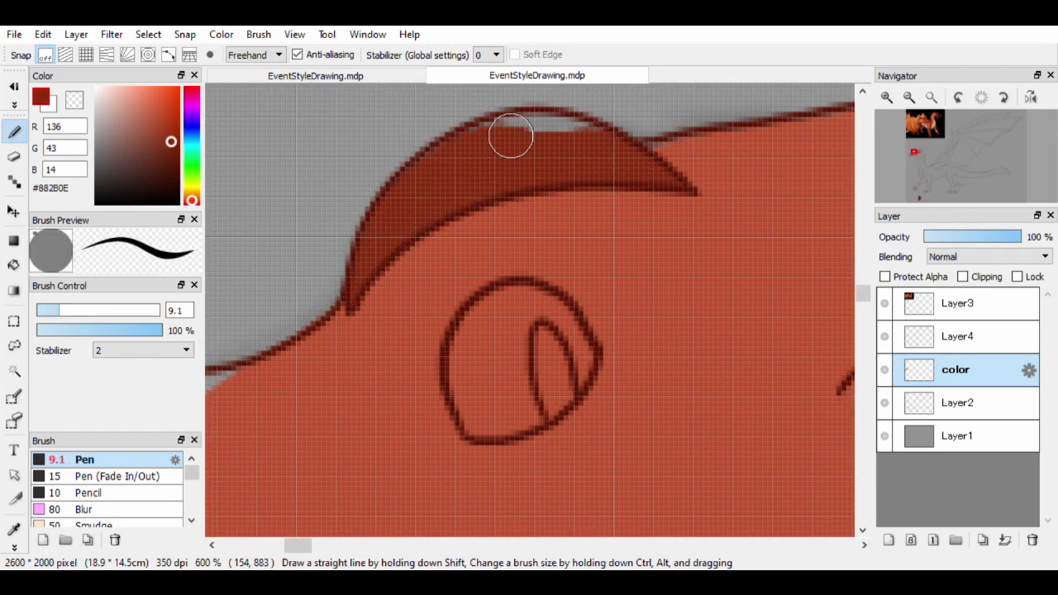
Fill the eye with light grey #DFDFDF inside its outline
left_click_drag(729, 404, 635, 367)
left_click(96, 102)
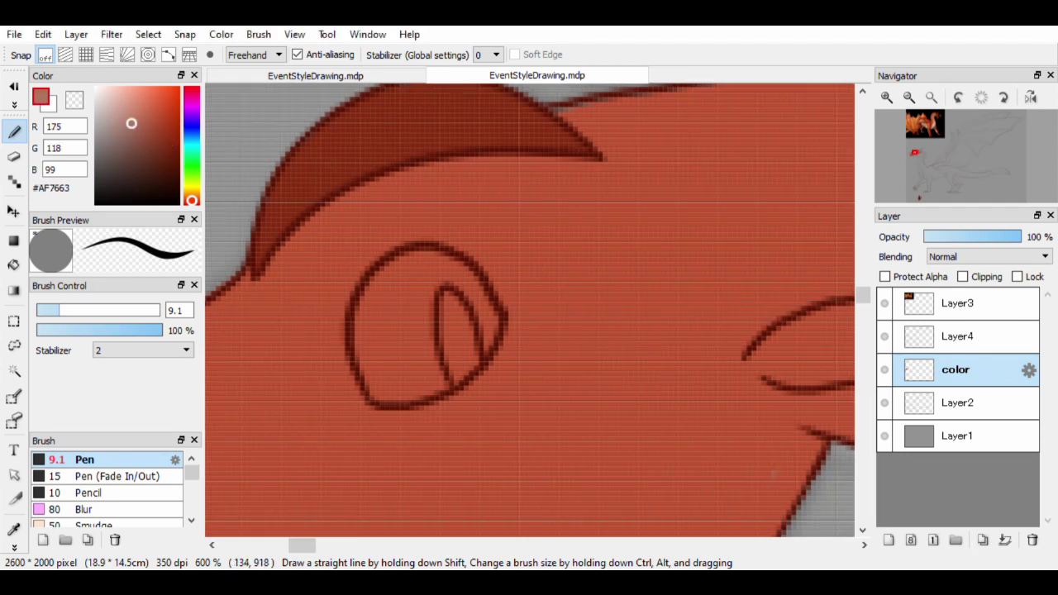
mouse_move(381, 388)
left_mouse_down()
mouse_move(364, 298)
mouse_move(491, 326)
mouse_move(413, 382)
mouse_move(385, 337)
mouse_move(450, 264)
mouse_move(430, 356)
mouse_move(471, 318)
left_mouse_up()
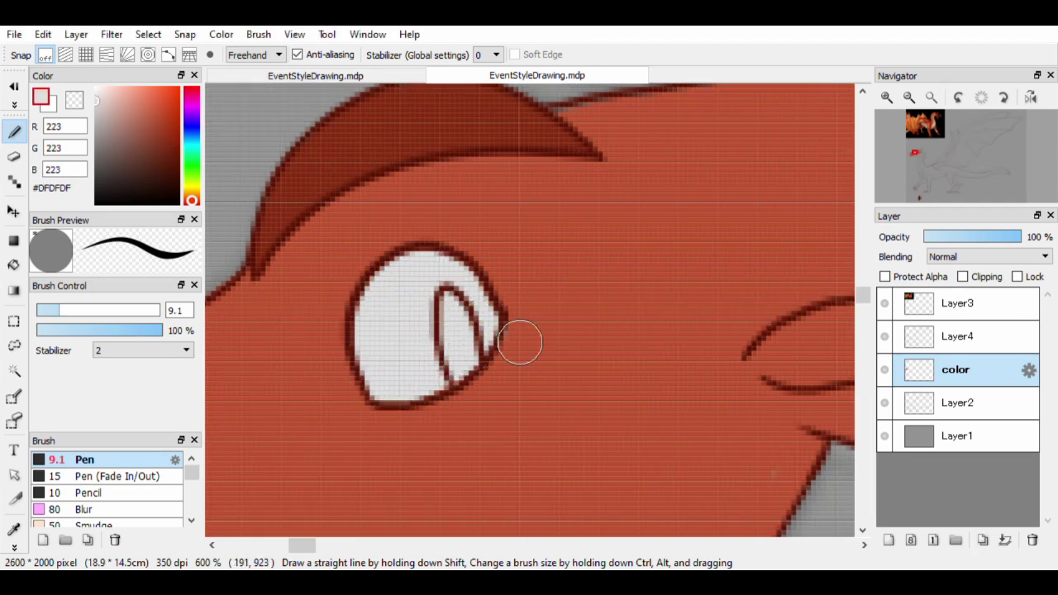
Sample blue #5497FF from the reference palette and fill the narrow slit inside the eye with it
scroll(523, 372, "down", 5)
scroll(611, 123, "up", 4)
left_click(611, 124, "alt")
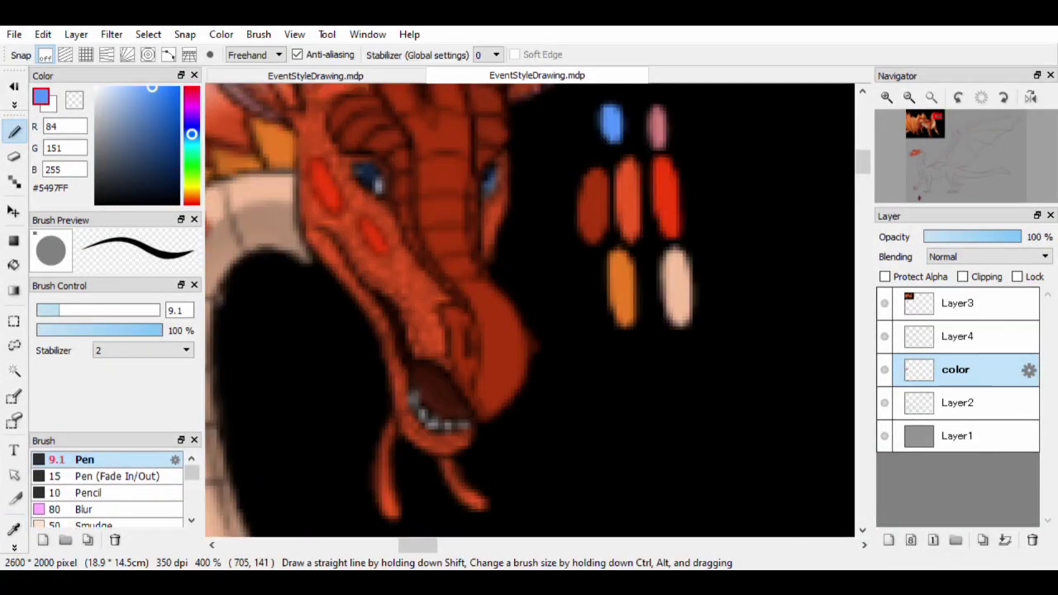
scroll(612, 124, "down", 3)
scroll(431, 245, "up", 3)
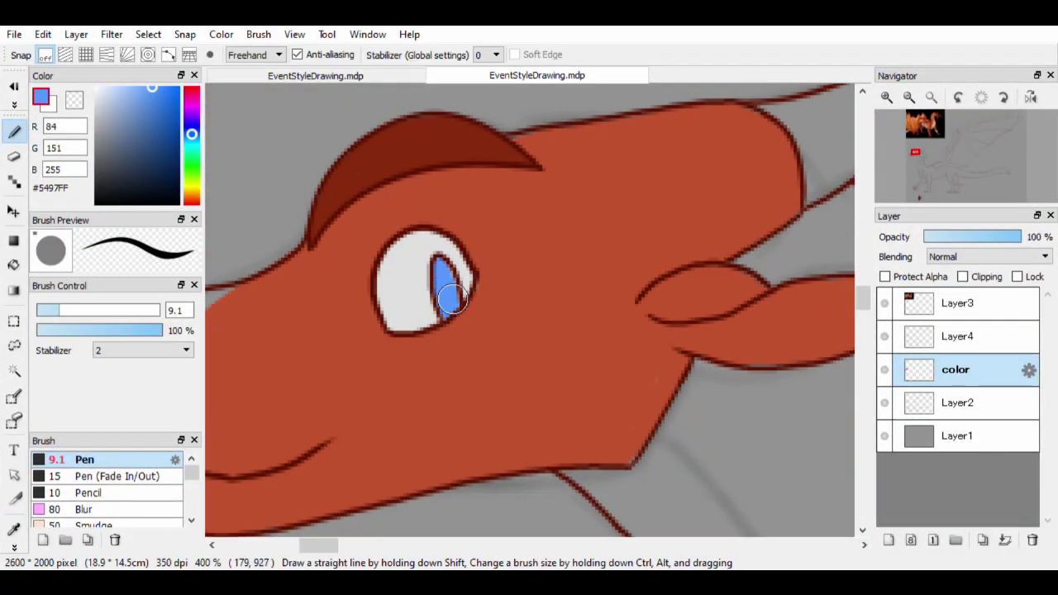
Widen the iris by painting blue #5497FF around the slit outline on the color layer
left_click(473, 285, "alt")
scroll(473, 285, "down", 4)
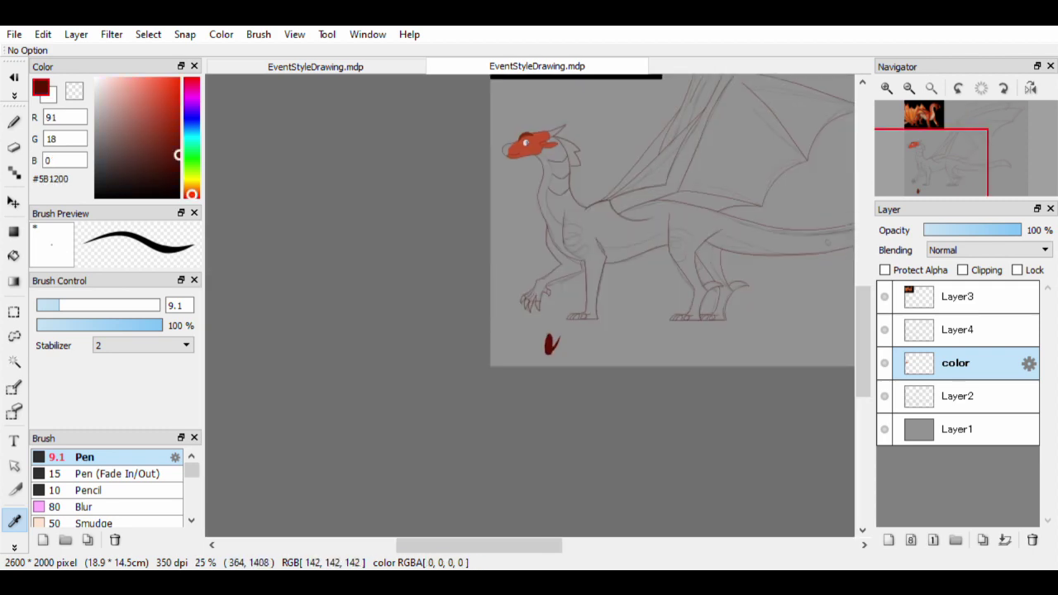
scroll(473, 285, "up", 4)
scroll(463, 351, "up", 2)
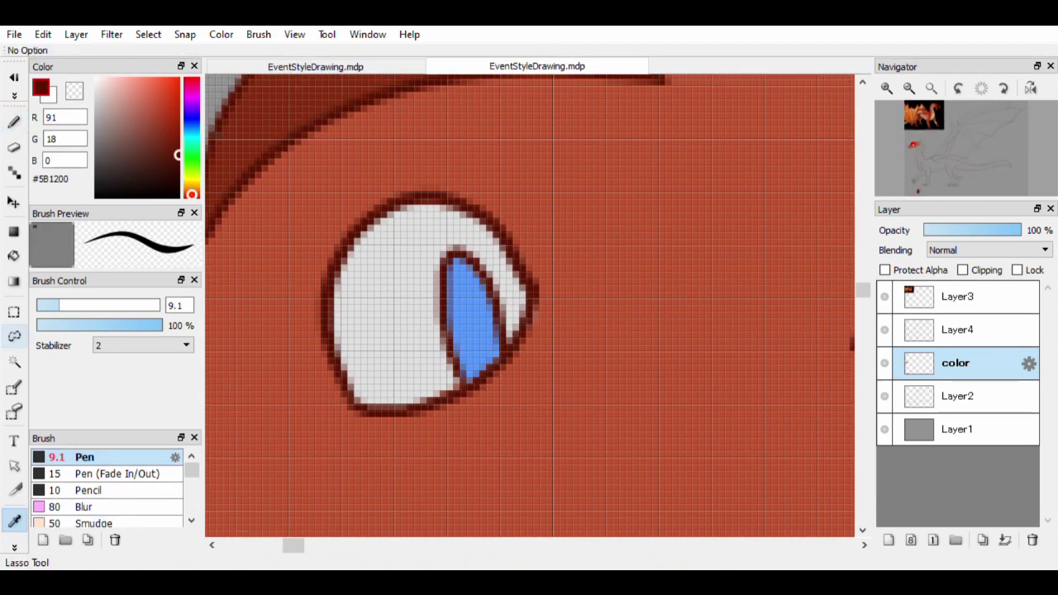
left_click(447, 344, "alt")
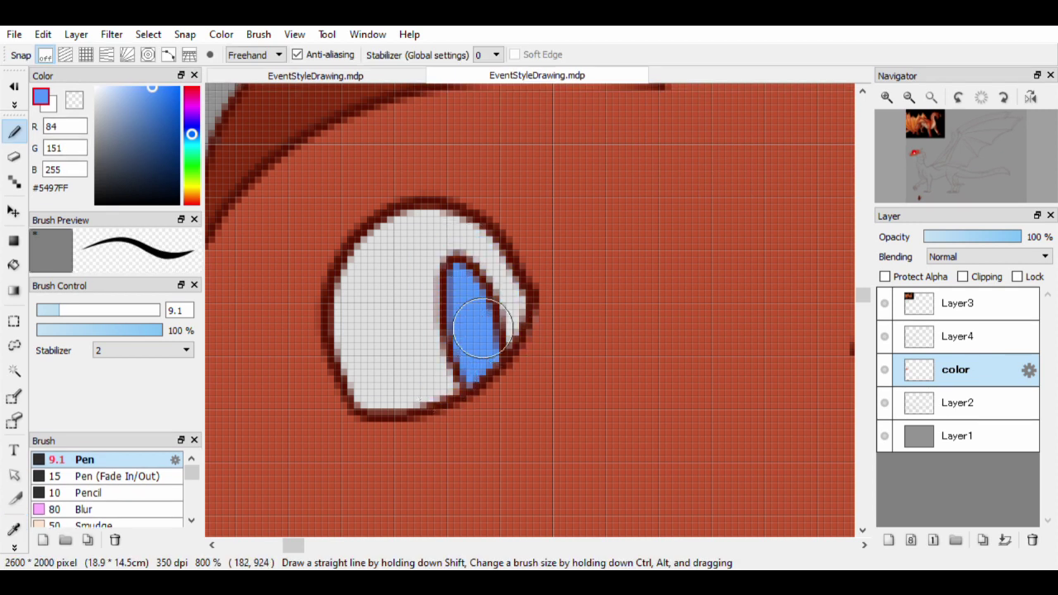
left_click_drag(434, 285, 492, 252)
Try filling the slit pupil with the line art's dark red #5B1200
left_click(469, 380, "alt")
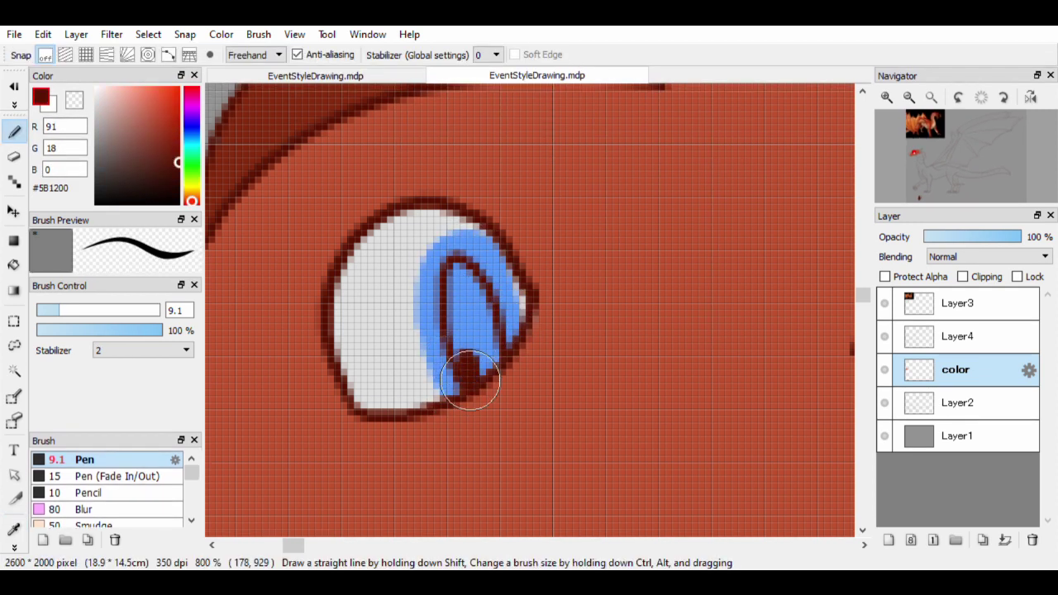
scroll(494, 351, "down", 5)
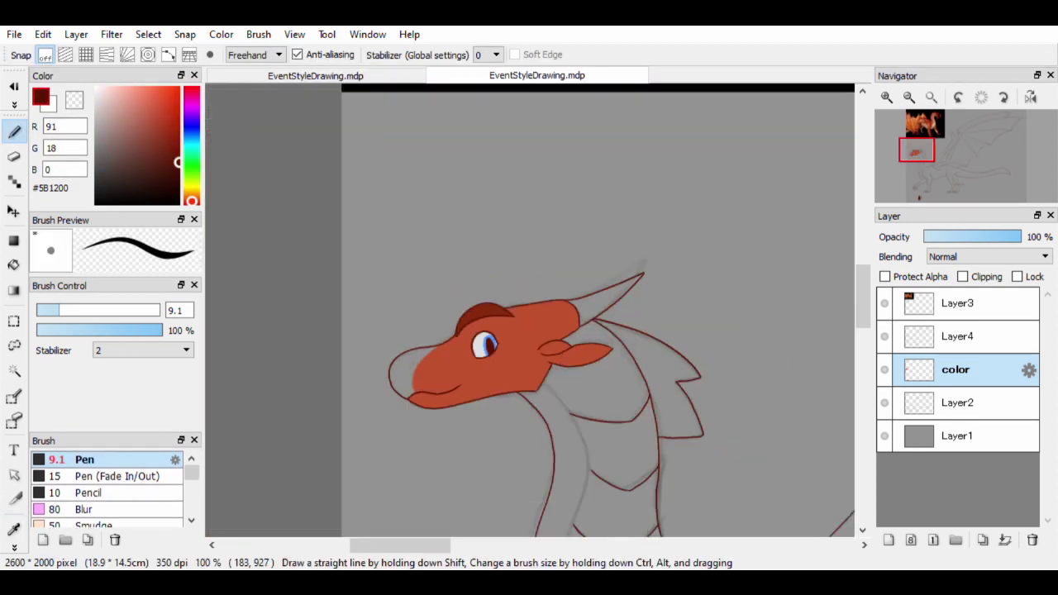
scroll(462, 372, "up", 5)
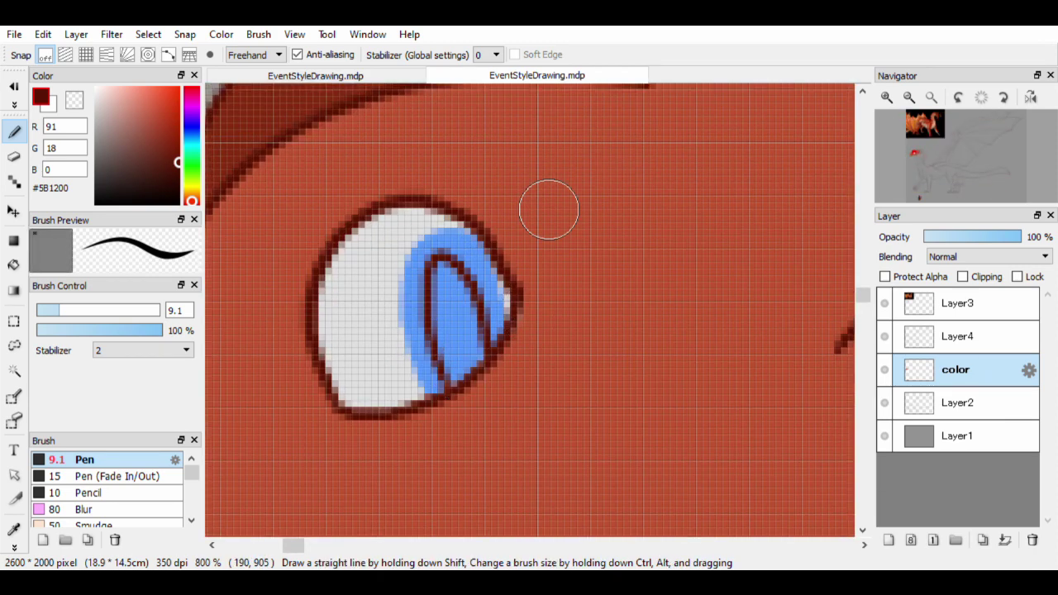
Erase the slit outline from Layer4 and cover the pupil area with blue #5497FF on the color layer
key("ctrl+Up")
key("e")
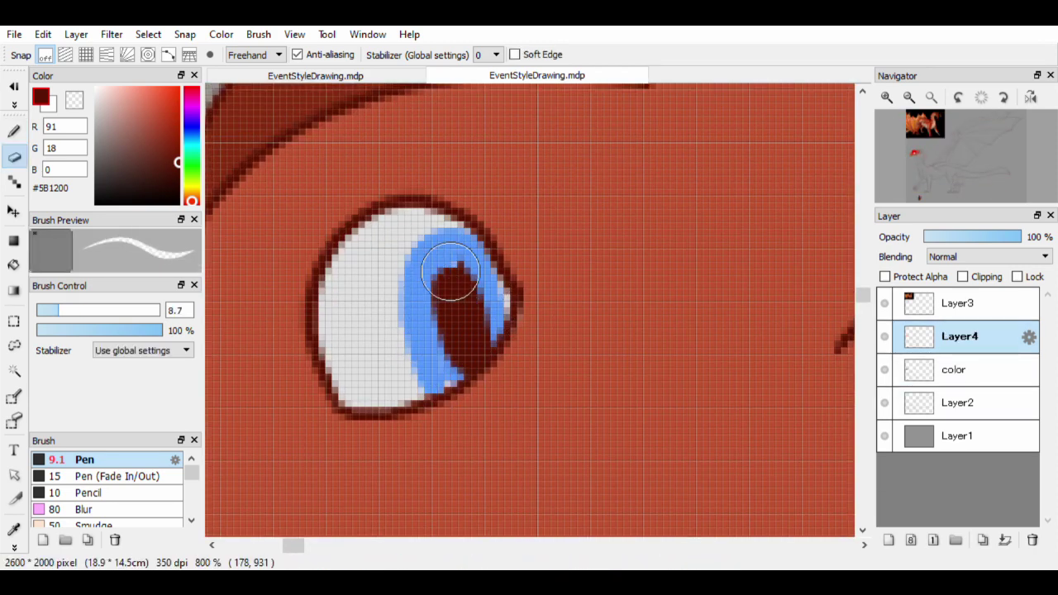
key("b")
left_click(442, 380, "alt")
key("ctrl+Down")
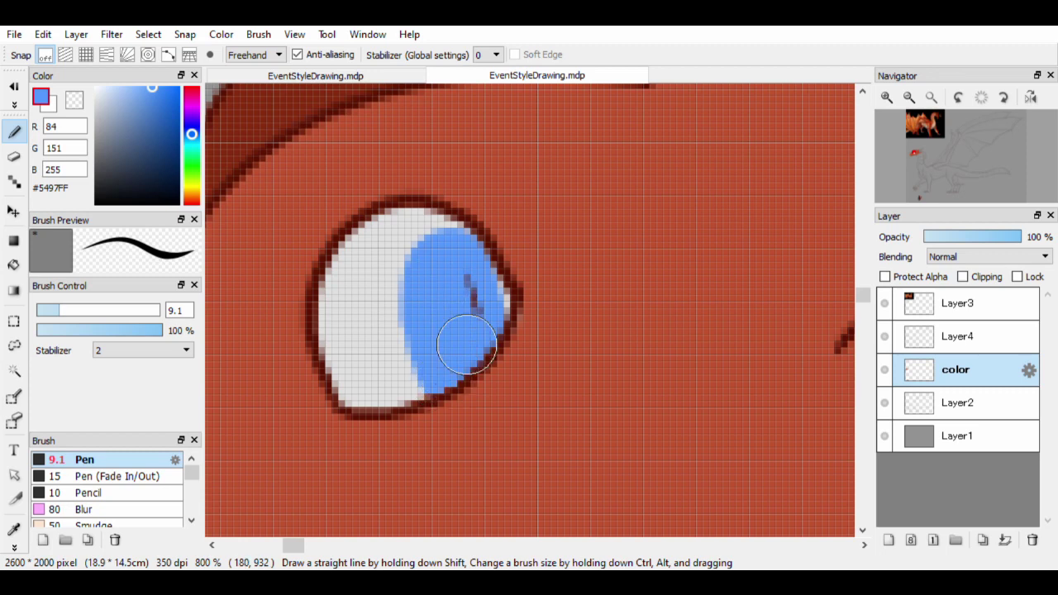
Paint a slit pupil in dark brown #3A1005 inside the iris and add a round white #FFFFFF highlight
left_click(511, 323, "alt")
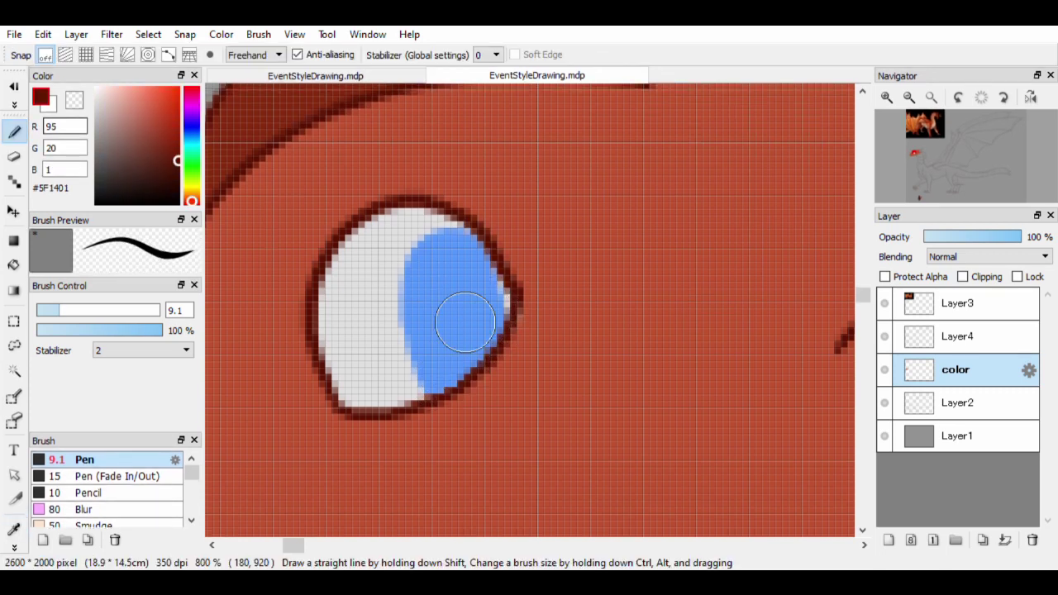
left_click_drag(445, 266, 456, 334)
scroll(442, 281, "down", 10)
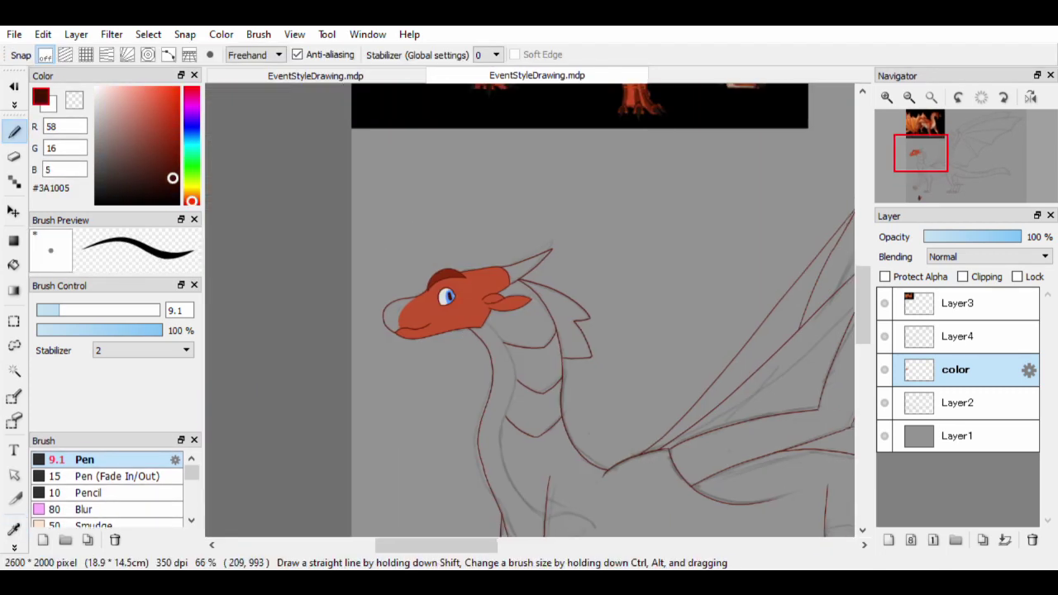
scroll(389, 432, "up", 9)
key("ctrl+z")
mouse_move(472, 272)
left_mouse_down()
mouse_move(486, 324)
mouse_move(467, 282)
left_mouse_up()
key("ctrl+z")
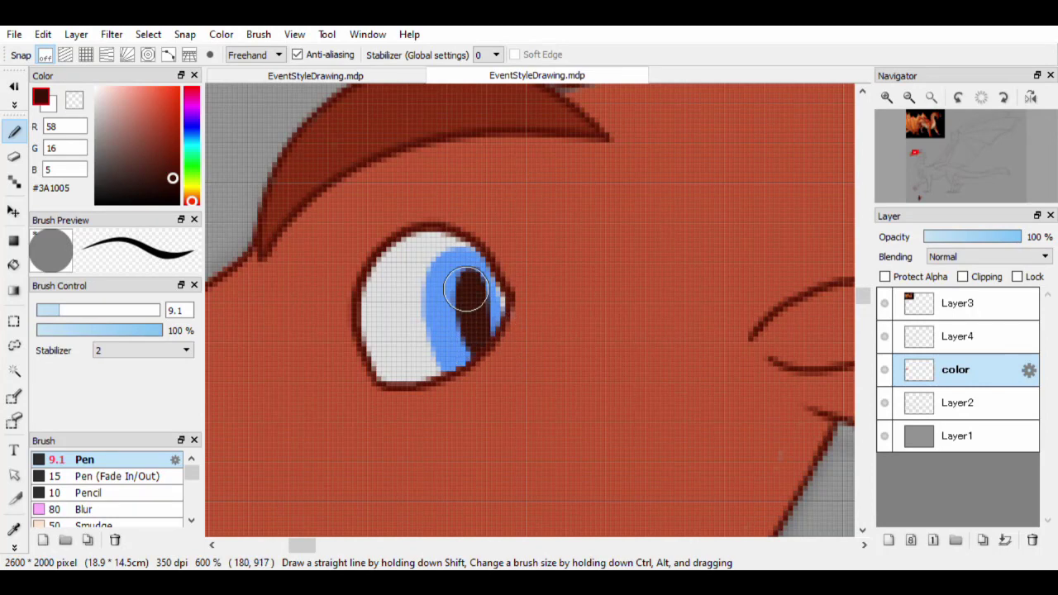
scroll(461, 276, "down", 10)
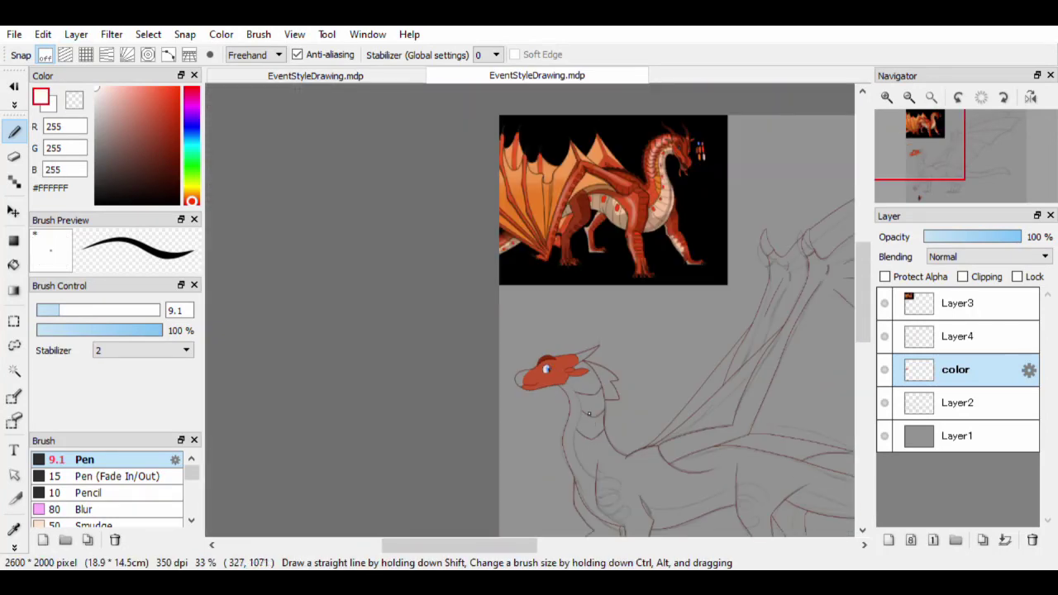
scroll(479, 354, "up", 8)
Fill the unpainted tip of the snout with #AD4423 using the 9.1 px Pen on the color layer
left_click(450, 326, "alt")
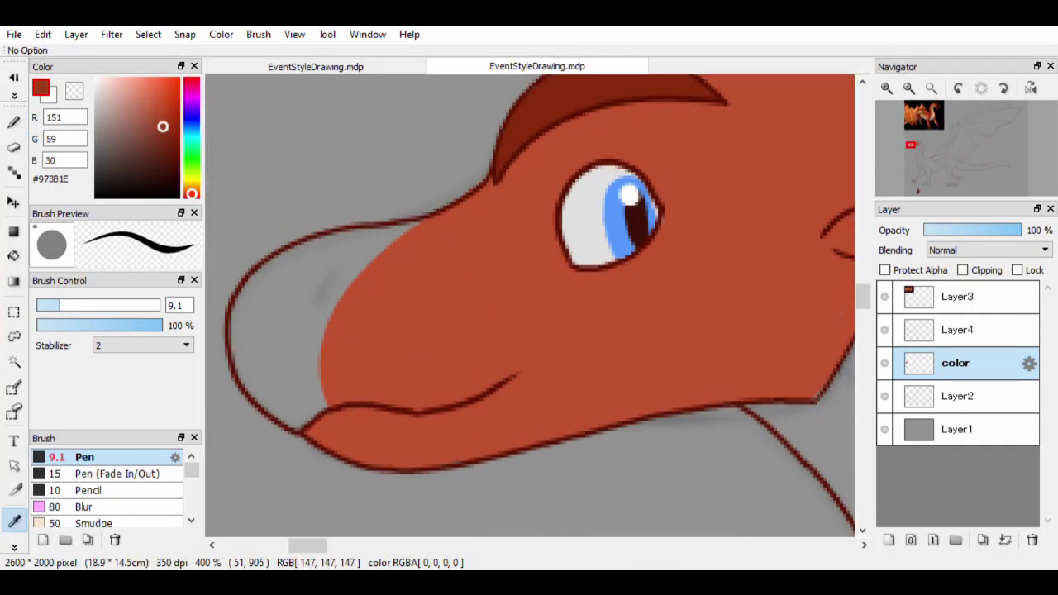
left_click(521, 137, "alt")
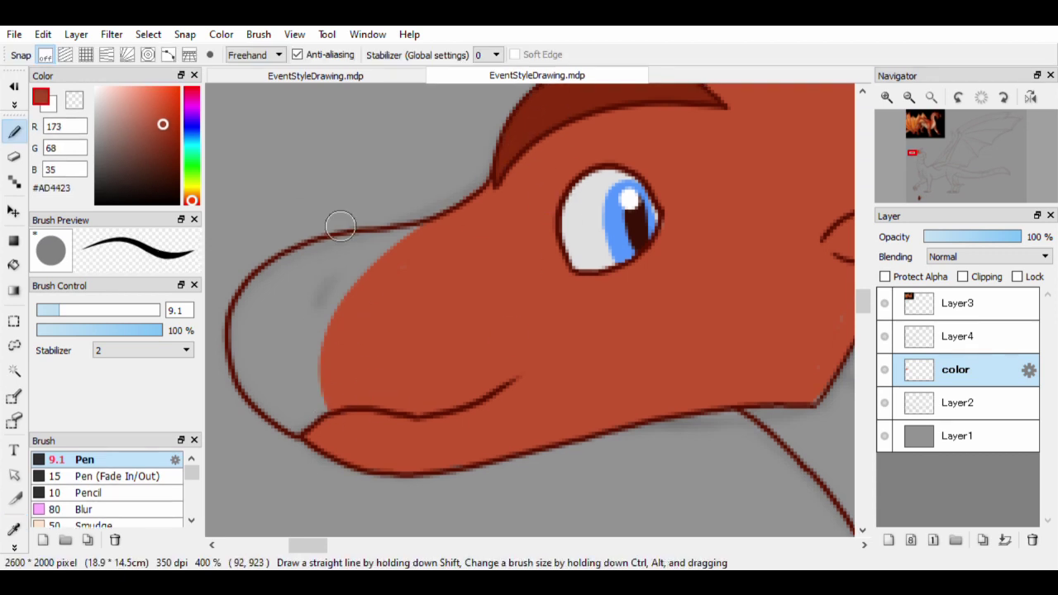
left_click_drag(334, 314, 323, 406)
left_click_drag(337, 322, 404, 236)
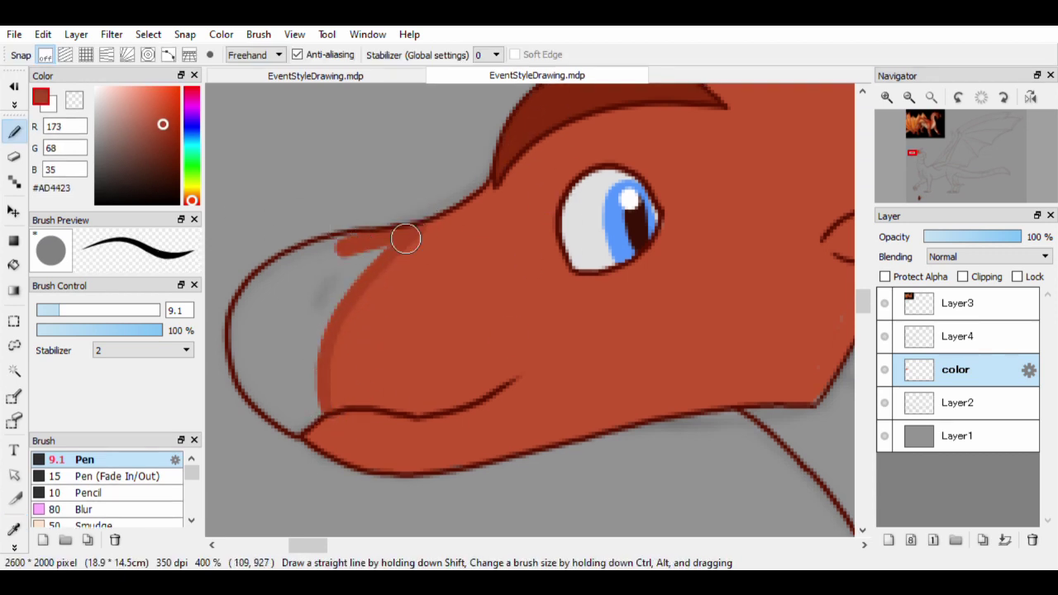
mouse_move(323, 251)
left_mouse_down()
mouse_move(307, 285)
mouse_move(237, 344)
left_mouse_up()
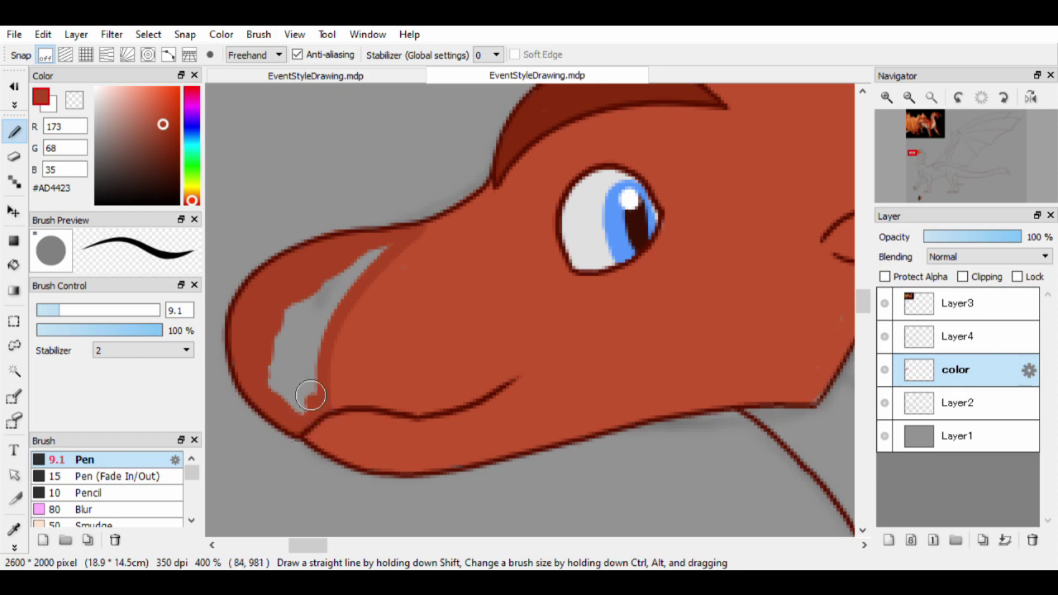
mouse_move(310, 395)
left_mouse_down()
mouse_move(318, 302)
mouse_move(341, 286)
mouse_move(285, 330)
left_mouse_up()
Reshape the edge of the darker snout patch and extend it in #AD4423 along the bridge toward the brow ridge
key("e")
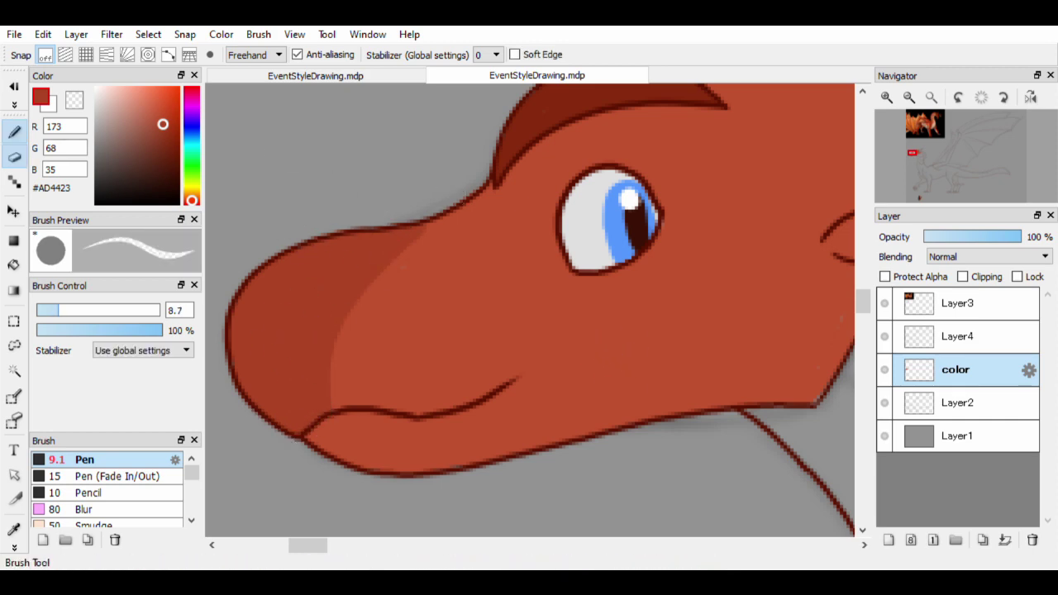
scroll(388, 203, "down", 5)
scroll(388, 202, "up", 3)
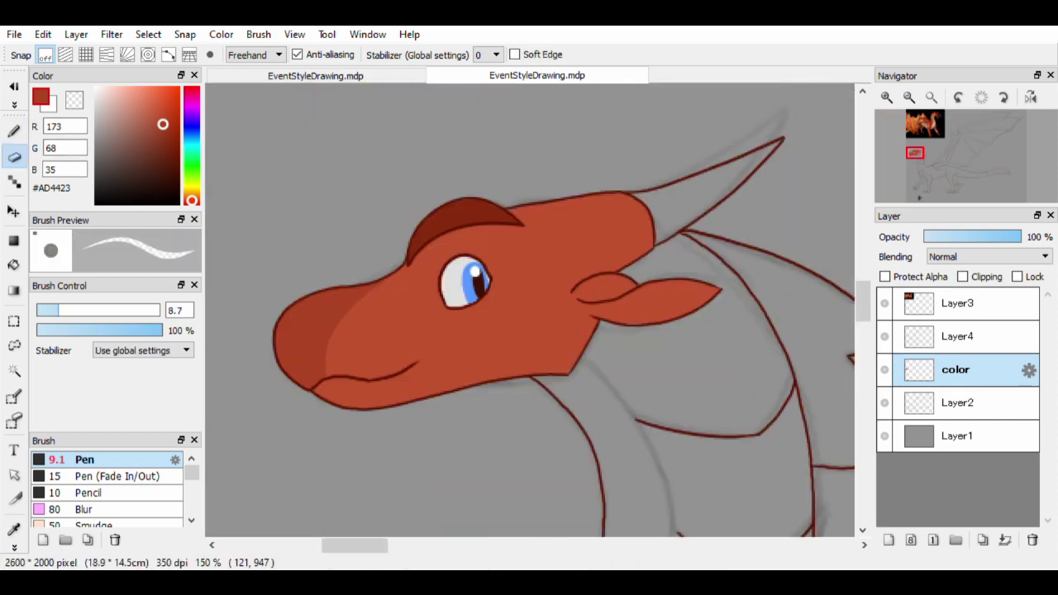
scroll(330, 439, "up", 3)
key("b")
scroll(338, 328, "right", 2)
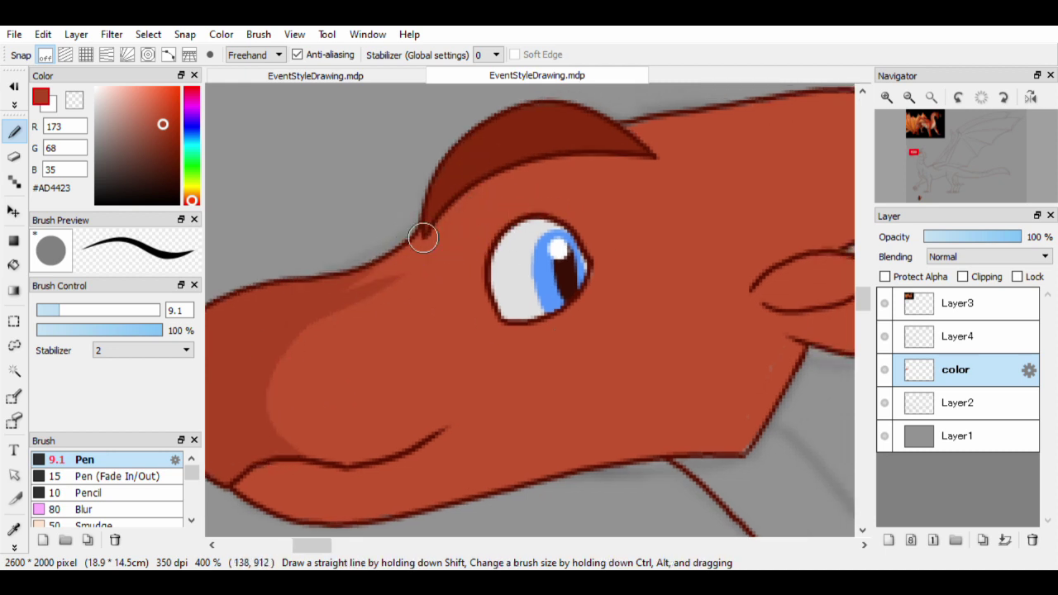
Paint a #AD4423 band along the top of the head from the brow ridge to the horn base
scroll(391, 265, "right", 6)
scroll(390, 265, "up", 2)
left_click_drag(390, 248, 580, 234)
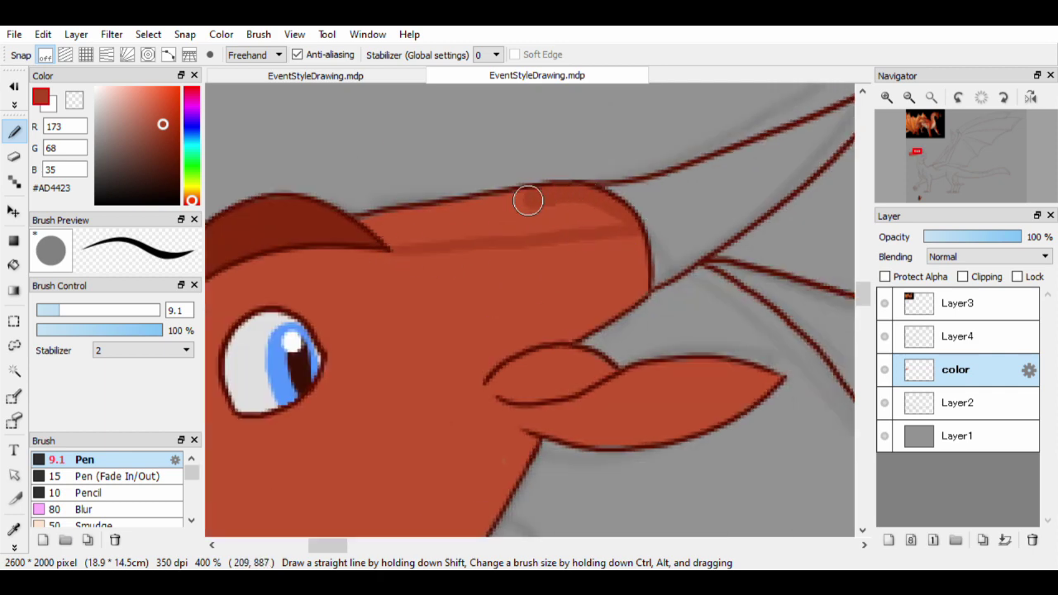
mouse_move(528, 199)
left_mouse_down()
mouse_move(362, 219)
mouse_move(480, 225)
left_mouse_up()
scroll(605, 221, "down", 5)
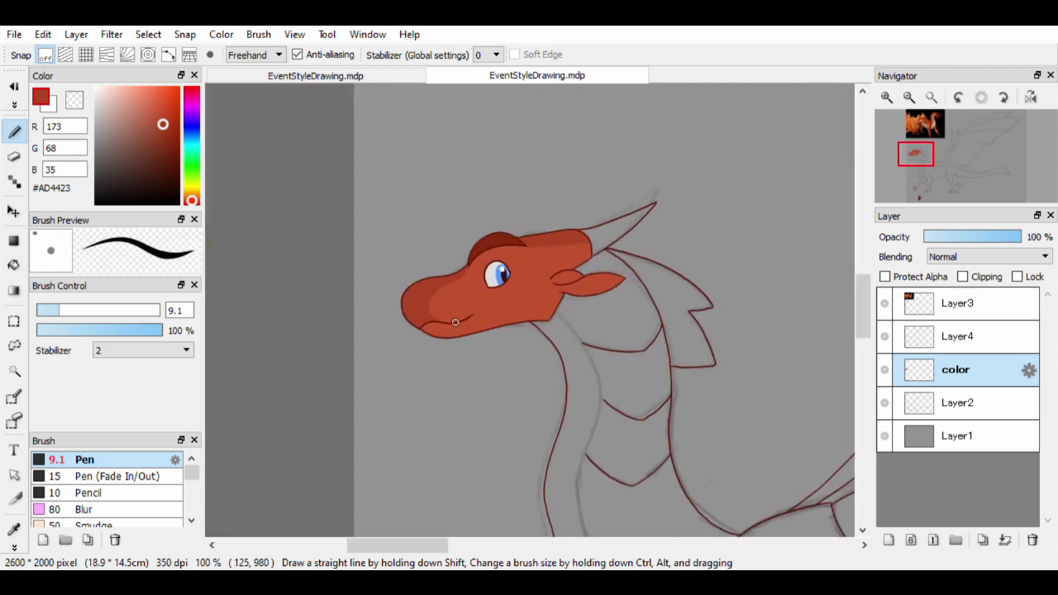
Draw a small eyelash at the eye's rear corner on Layer4 in #5F1401 with a 3.4 px Pen
scroll(503, 361, "up", 8)
key("i")
scroll(529, 314, "up", 2)
key("b")
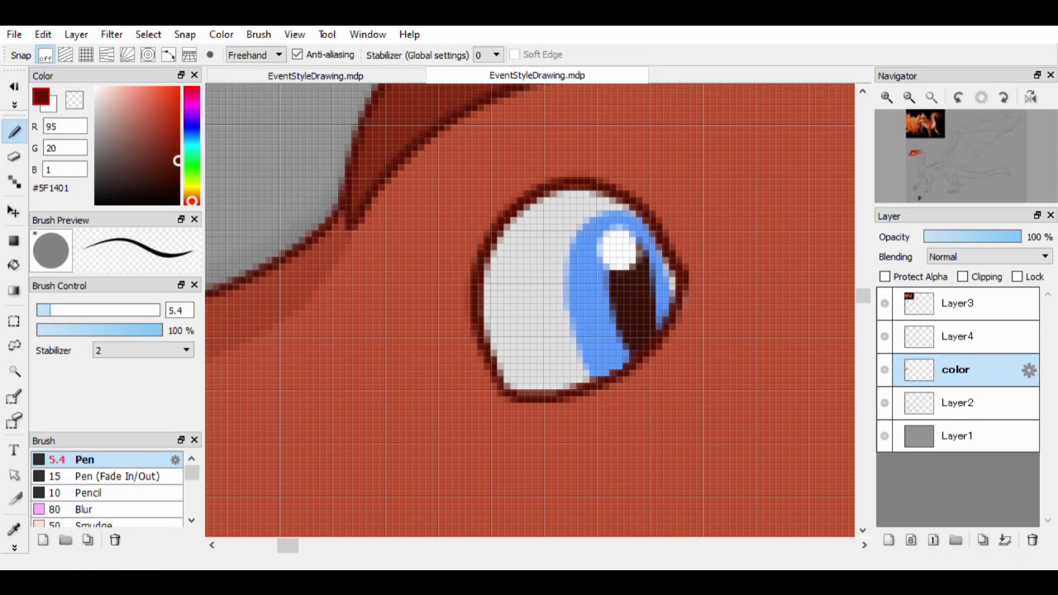
left_click(959, 329)
scroll(501, 261, "right", 4)
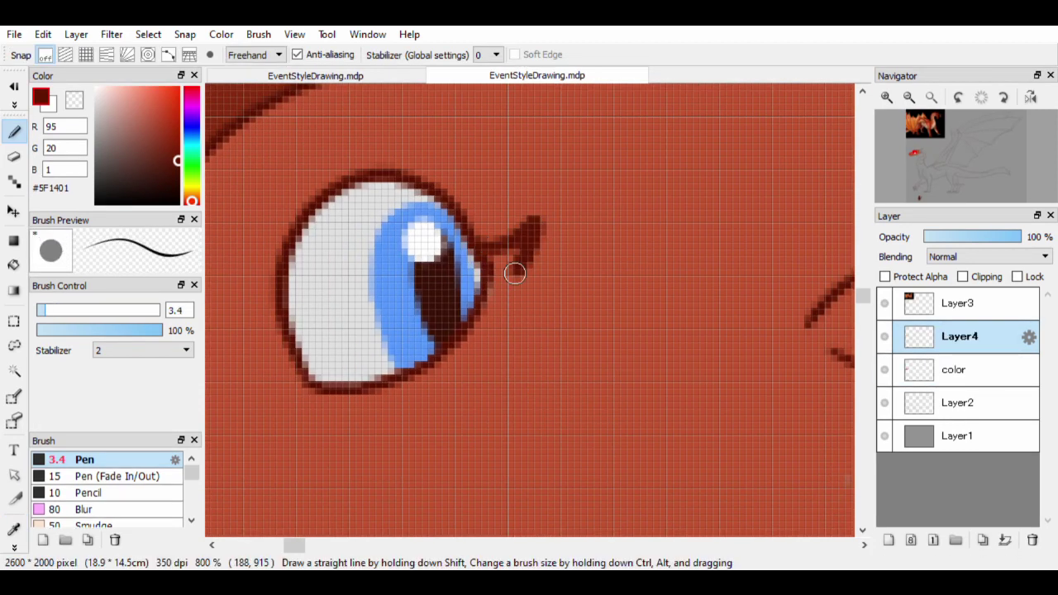
mouse_move(489, 256)
left_mouse_down()
mouse_move(523, 229)
mouse_move(427, 326)
left_mouse_up()
scroll(501, 274, "down", 4)
scroll(460, 319, "up", 4)
scroll(402, 397, "down", 6)
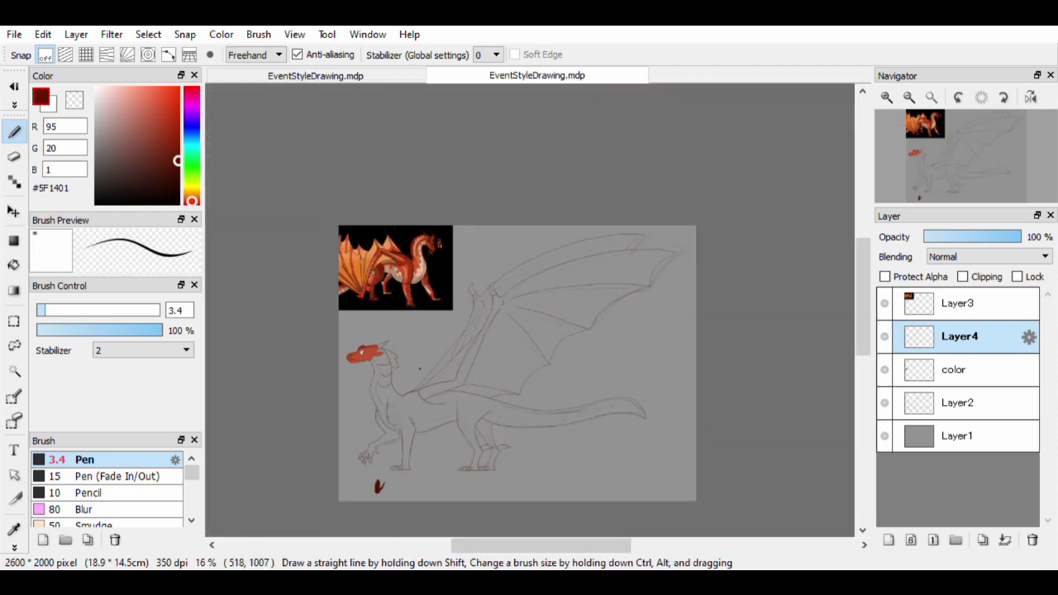
Choose brownish red #953F24 for the neck, set the Pen to 8.7 px and make the color layer active
scroll(487, 319, "up", 5)
left_click(487, 319, "alt")
scroll(529, 314, "up", 10)
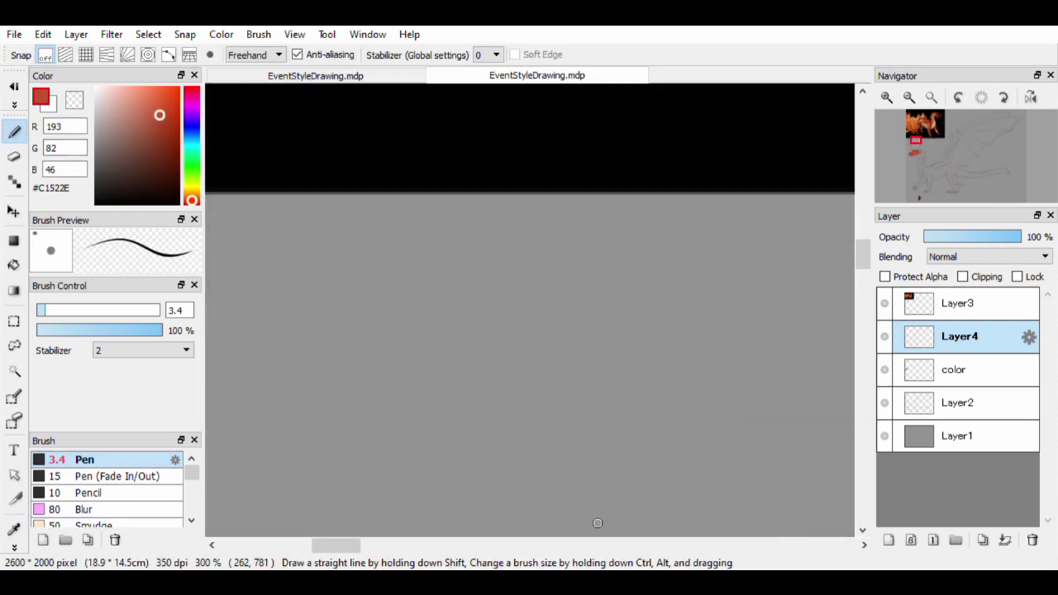
left_click(595, 272, "alt")
scroll(595, 272, "down", 4)
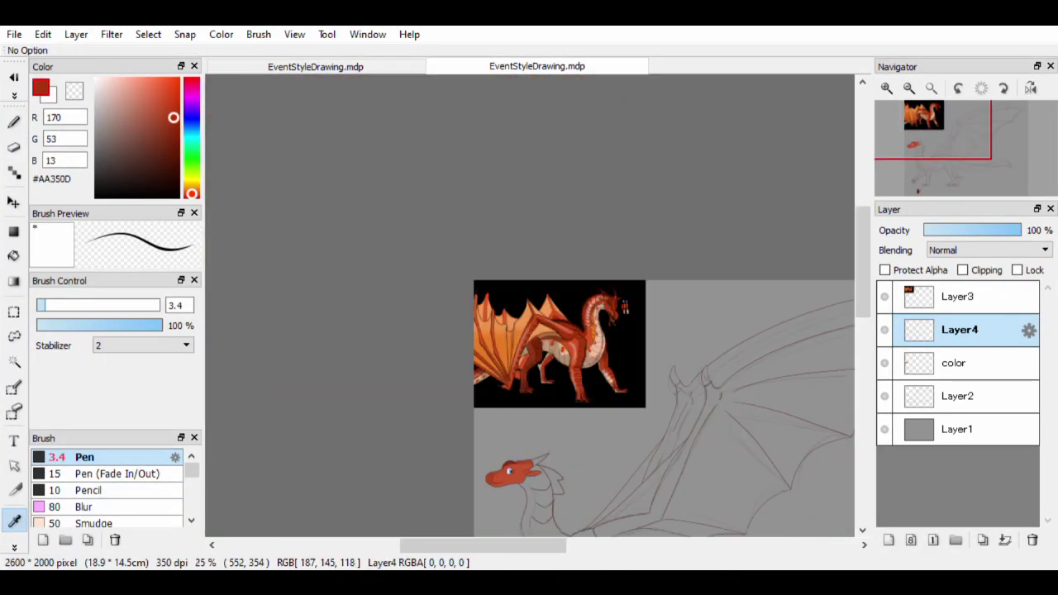
scroll(529, 314, "up", 6)
left_click(520, 252, "alt")
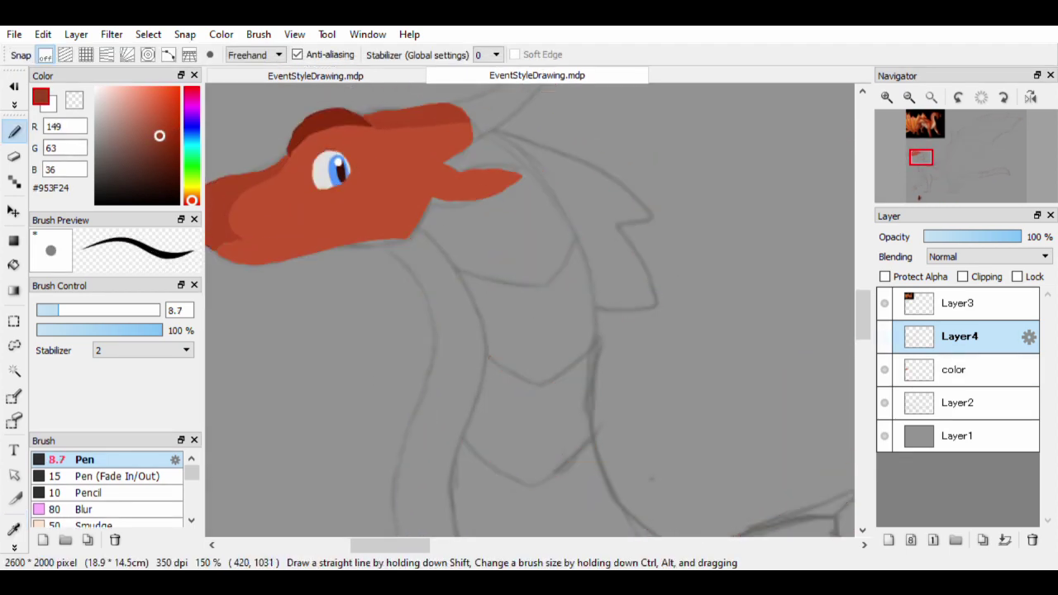
left_click(955, 370)
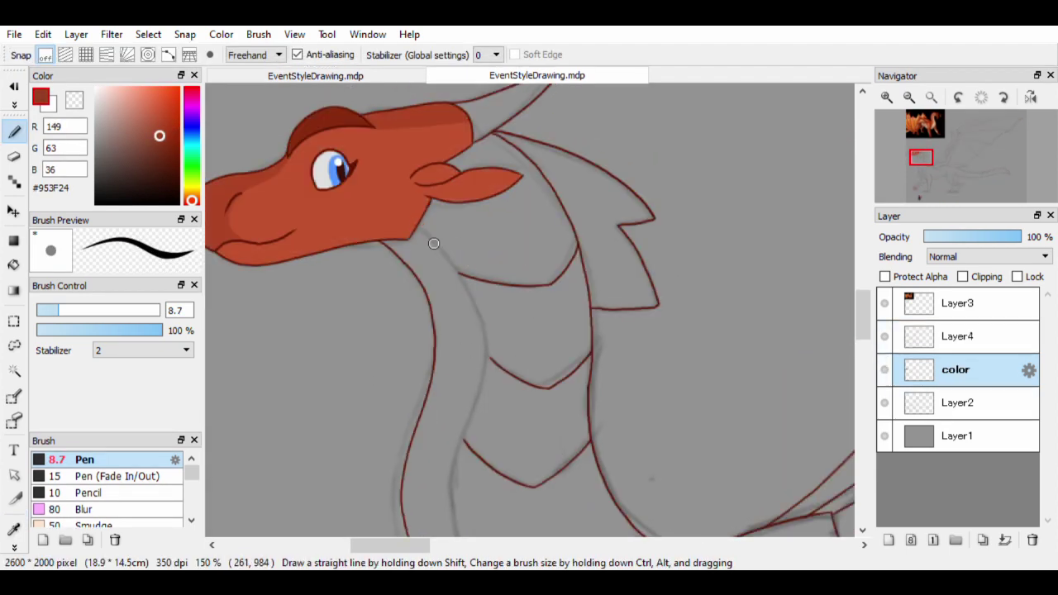
Trace the neck's inner edge in #953F24 down to the third scale line, undoing the stroke that continues onto the chest
left_click_drag(434, 243, 493, 423)
left_click_drag(493, 423, 513, 289)
scroll(540, 512, "down", 2)
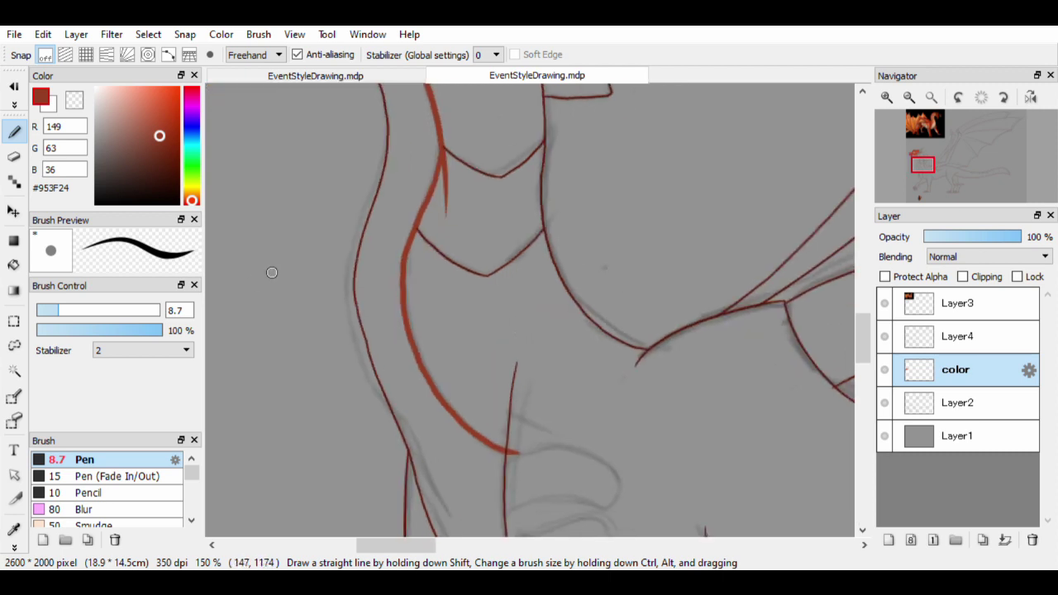
scroll(321, 271, "right", 3)
key("ctrl+z")
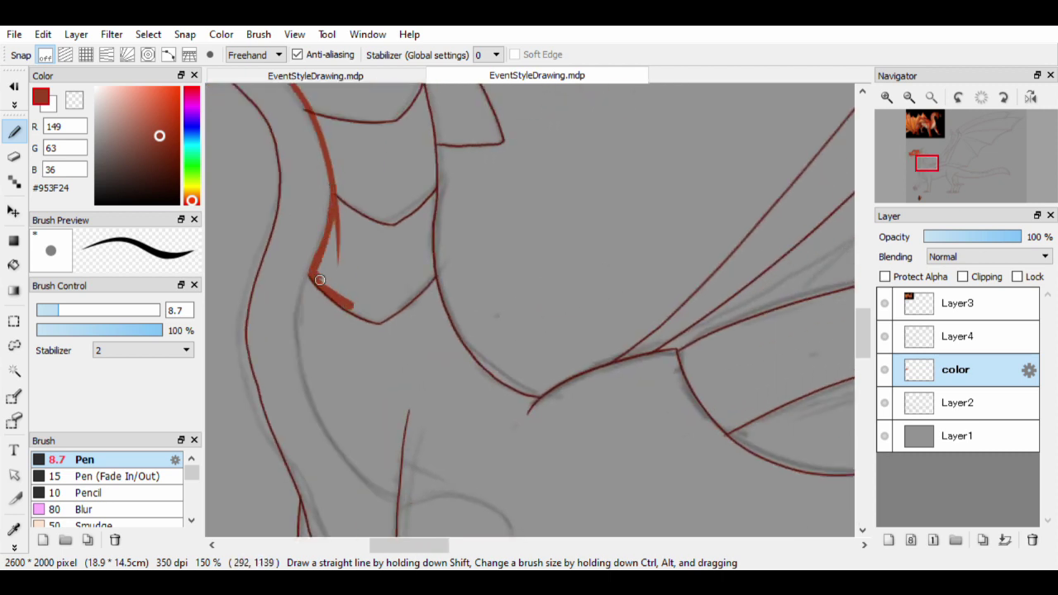
Fill the lowest outlined neck segment with #953F24, enlarging the Pen to 14 px
scroll(369, 339, "up", 2)
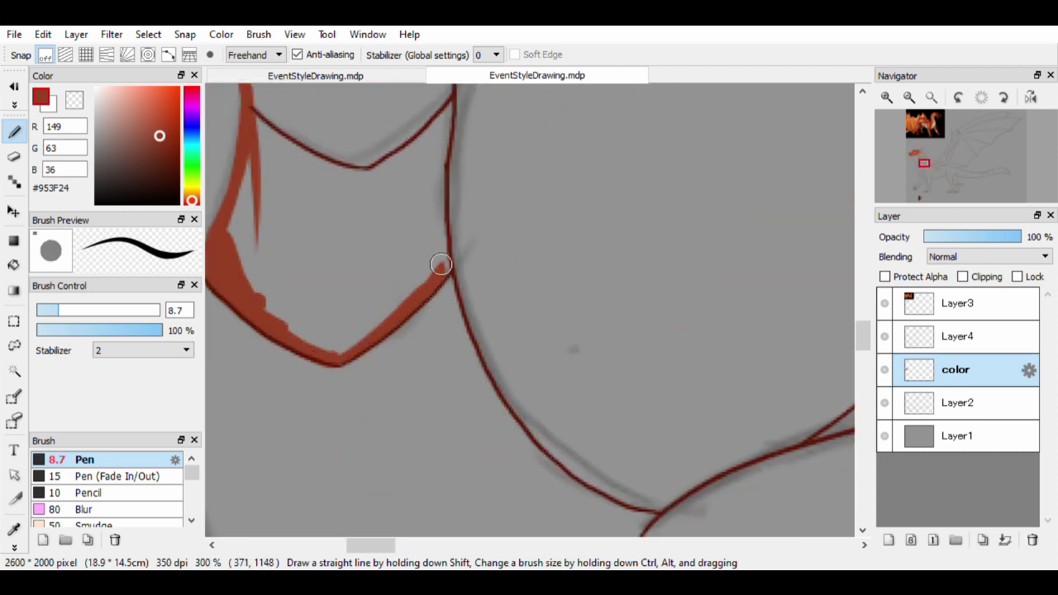
scroll(441, 264, "up", 2)
left_click_drag(450, 178, 425, 331)
mouse_move(264, 240)
left_mouse_down()
mouse_move(278, 306)
mouse_move(440, 334)
left_mouse_up()
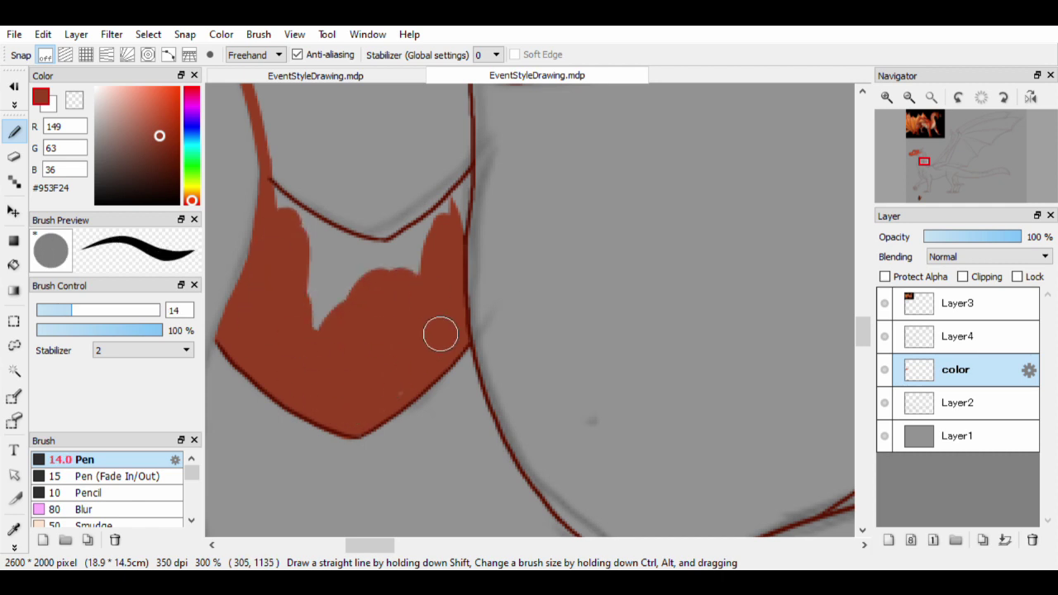
Finish filling the lowest neck segment and fill the middle segment in #953F24, working up into the base of the top one
scroll(434, 297, "up", 2)
mouse_move(427, 264)
left_mouse_down()
mouse_move(364, 455)
mouse_move(427, 511)
mouse_move(486, 359)
left_mouse_up()
scroll(487, 359, "up", 2)
mouse_move(499, 405)
left_mouse_down()
mouse_move(519, 381)
mouse_move(406, 309)
mouse_move(347, 394)
left_mouse_up()
scroll(347, 394, "up", 1)
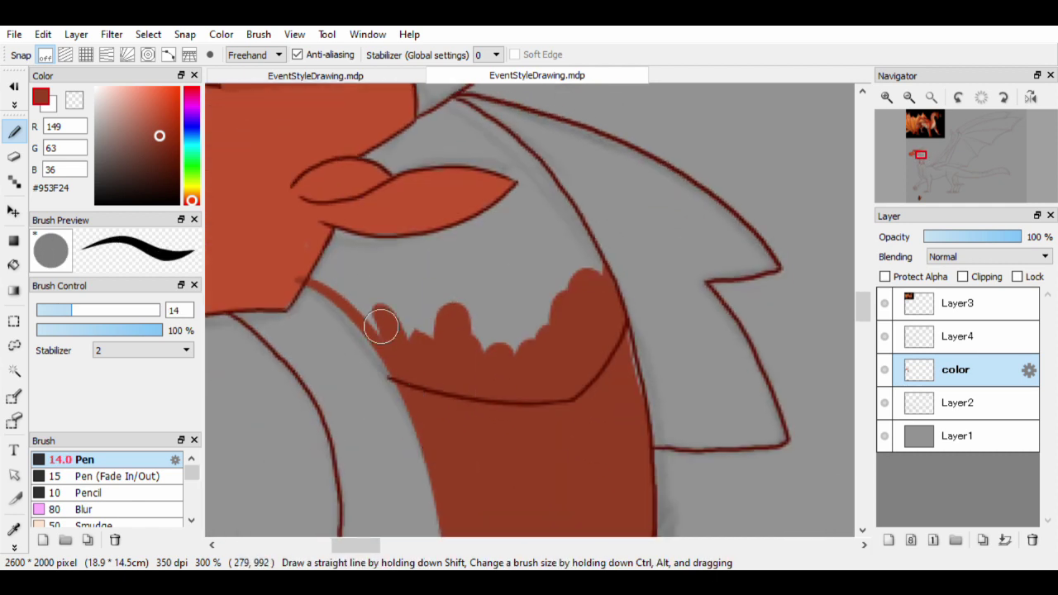
Fill the top neck segment in #953F24 around the ear and up to the back of the head
left_click_drag(335, 236, 405, 249)
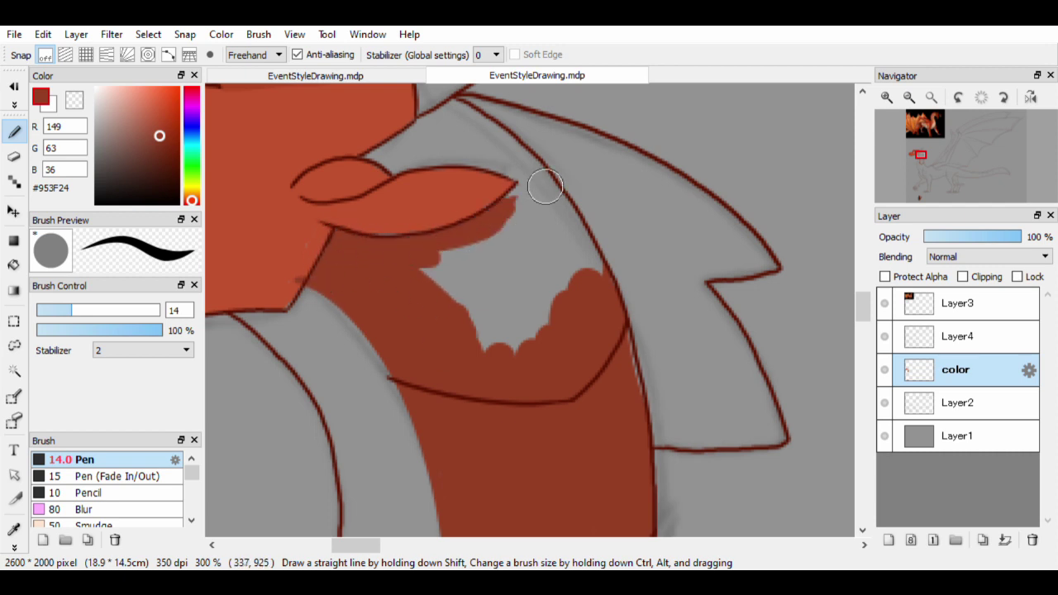
scroll(545, 187, "up", 1)
mouse_move(364, 199)
left_mouse_down()
mouse_move(428, 155)
mouse_move(562, 322)
left_mouse_up()
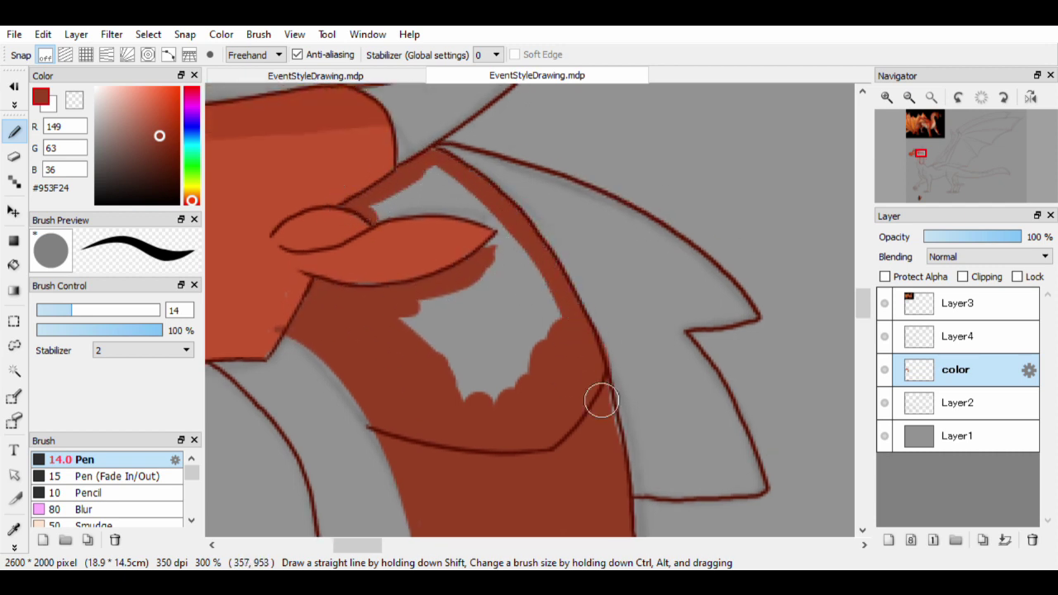
mouse_move(600, 401)
left_mouse_down()
mouse_move(565, 286)
mouse_move(502, 320)
mouse_move(513, 281)
left_mouse_up()
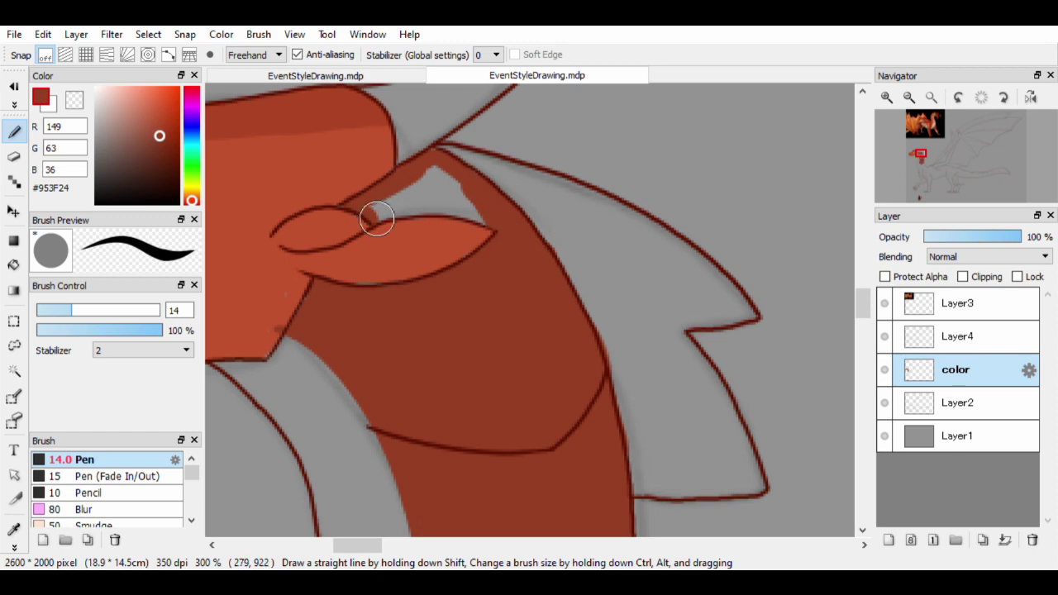
mouse_move(376, 218)
left_mouse_down()
mouse_move(400, 194)
mouse_move(424, 208)
mouse_move(479, 206)
left_mouse_up()
Sample the pale peach belly color #DEAD8B from the reference dragon artwork for the throat and belly band
left_click(273, 265, "alt")
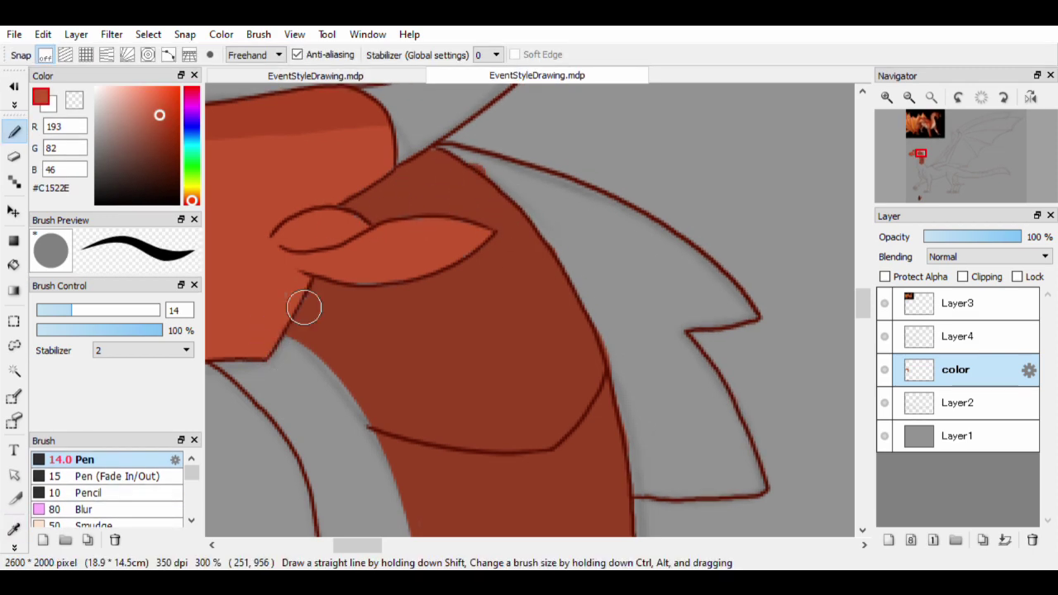
scroll(355, 223, "down", 5)
scroll(413, 284, "up", 4)
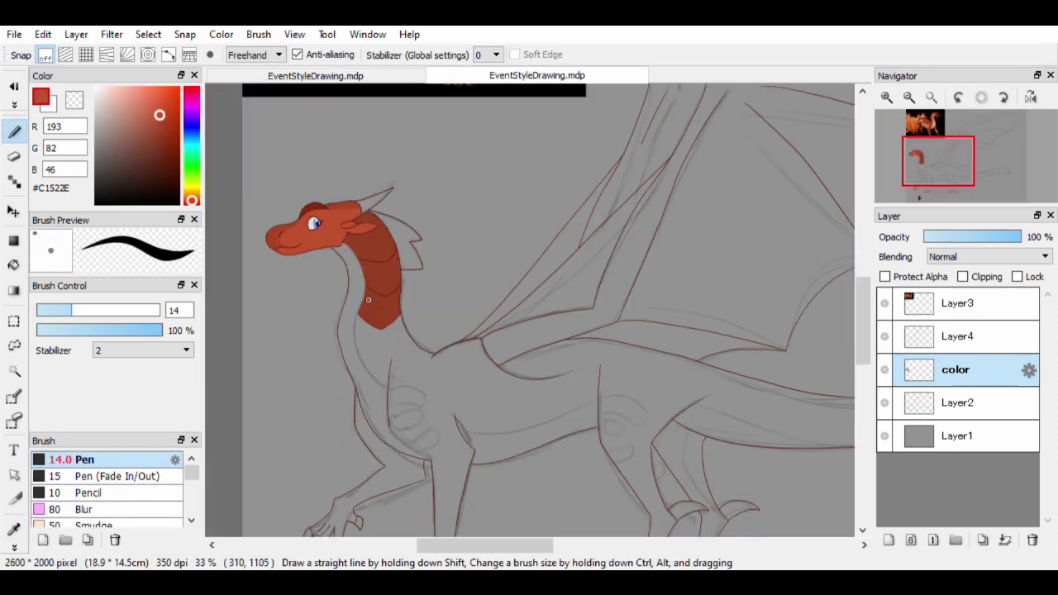
scroll(412, 284, "down", 3)
scroll(347, 215, "up", 5)
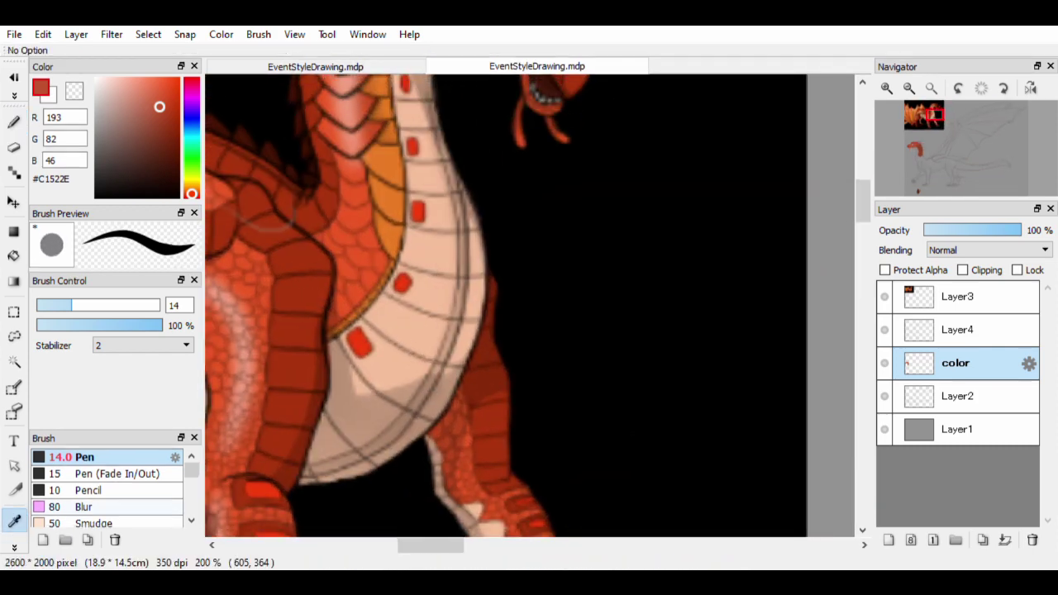
left_click(589, 291, "alt")
scroll(589, 291, "down", 3)
scroll(626, 394, "up", 3)
left_click_drag(459, 310, 463, 388)
key("ctrl+z")
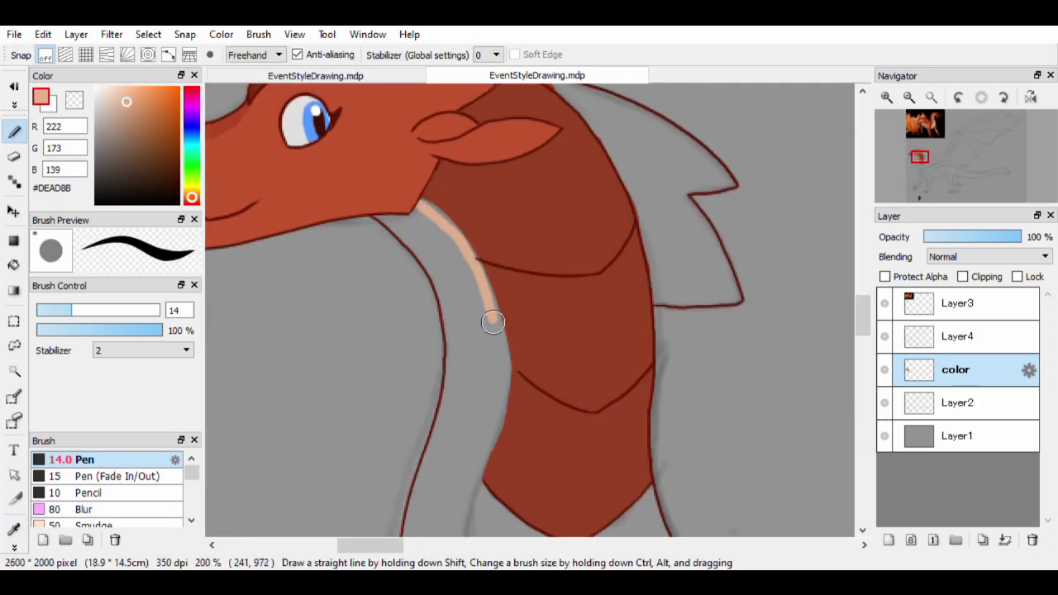
left_click_drag(492, 320, 469, 465)
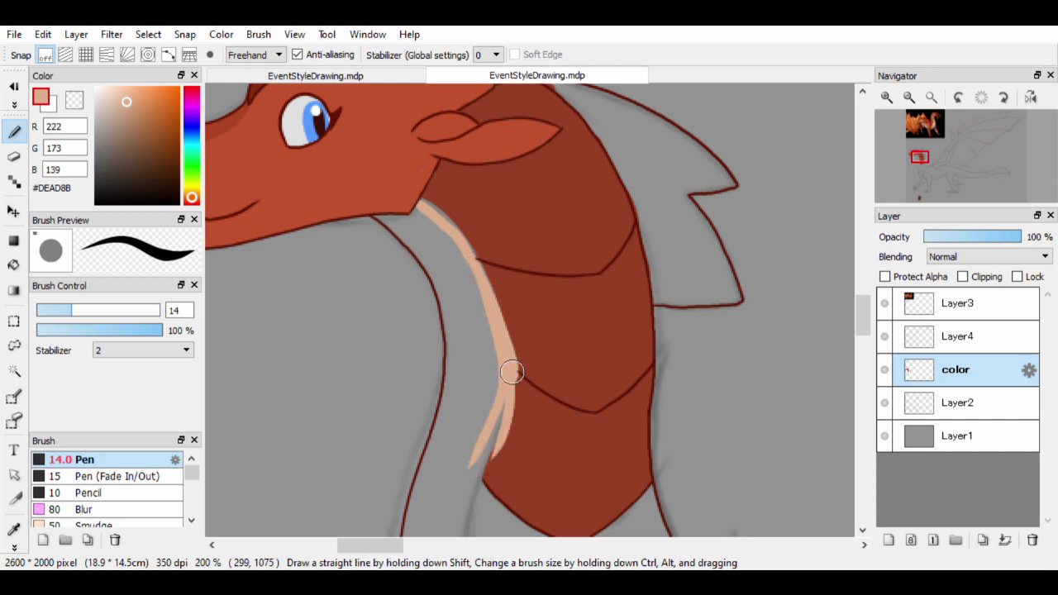
key("ctrl+z")
key("ctrl+z")
Trace the inner edge of the throat and belly band in #DEAD8B from the jaw down to the front leg line
left_click_drag(493, 306, 472, 496)
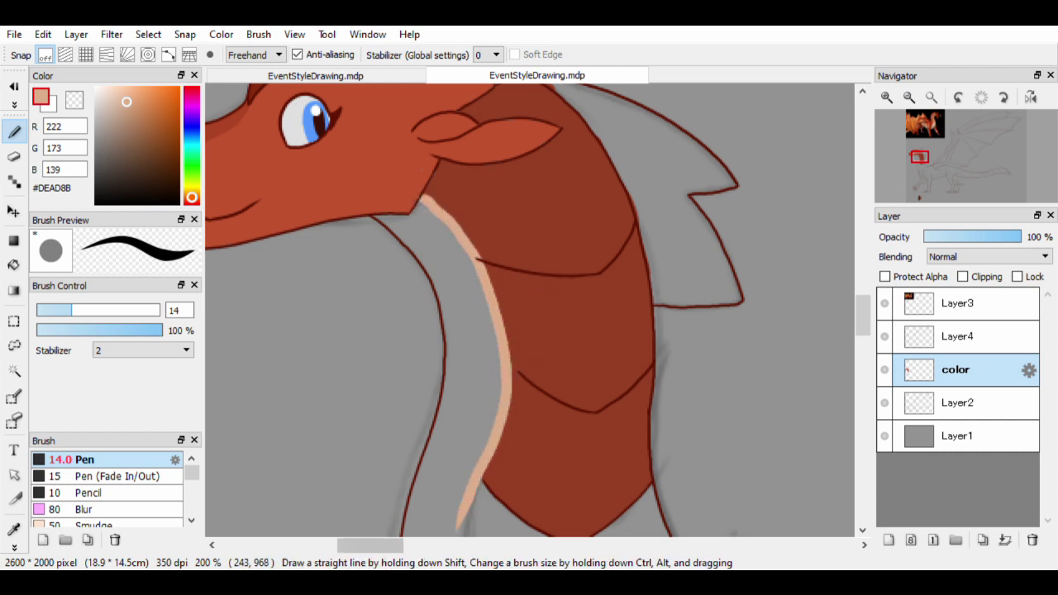
scroll(512, 361, "down", 3)
left_click_drag(501, 388, 509, 446)
scroll(462, 248, "down", 3)
scroll(396, 215, "up", 2)
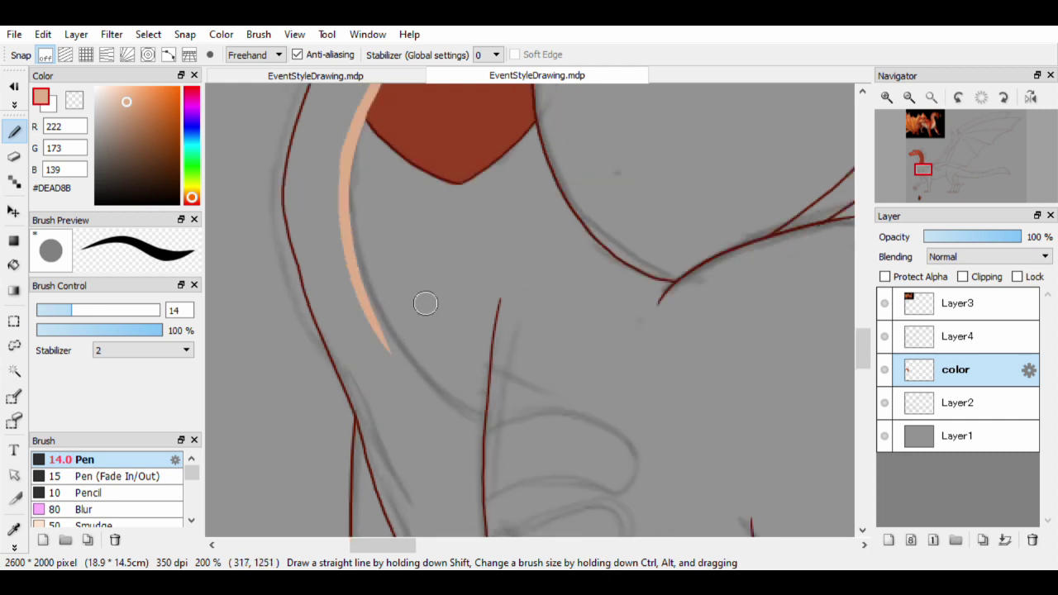
left_click_drag(425, 300, 436, 405)
Fill the throat with #DEAD8B from under the jaw down alongside the middle neck segments
scroll(537, 446, "up", 5)
scroll(496, 355, "up", 4)
left_click_drag(403, 244, 378, 225)
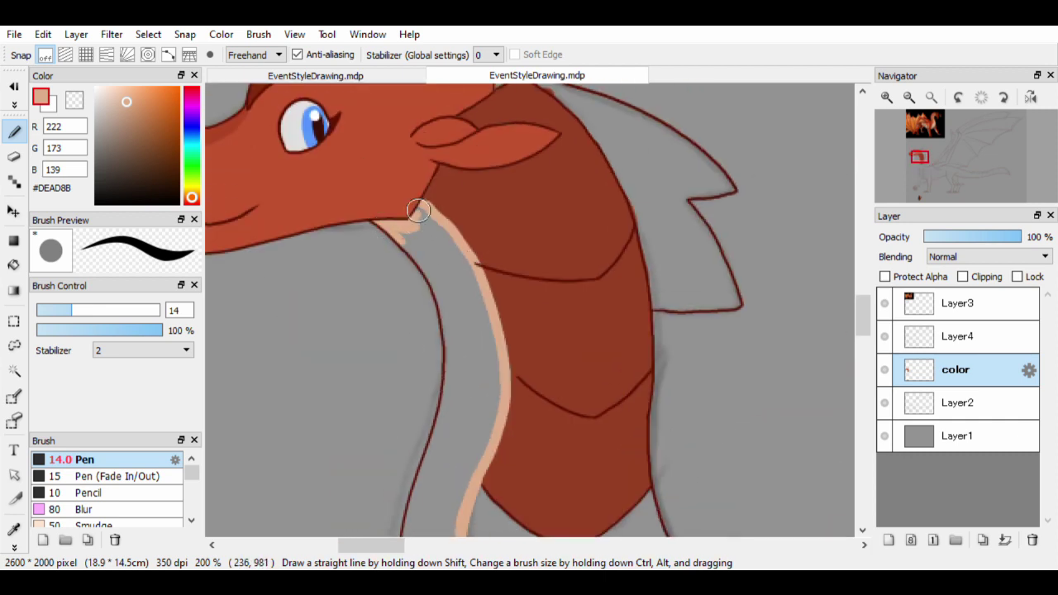
left_click_drag(449, 216, 462, 288)
left_click_drag(419, 248, 436, 263)
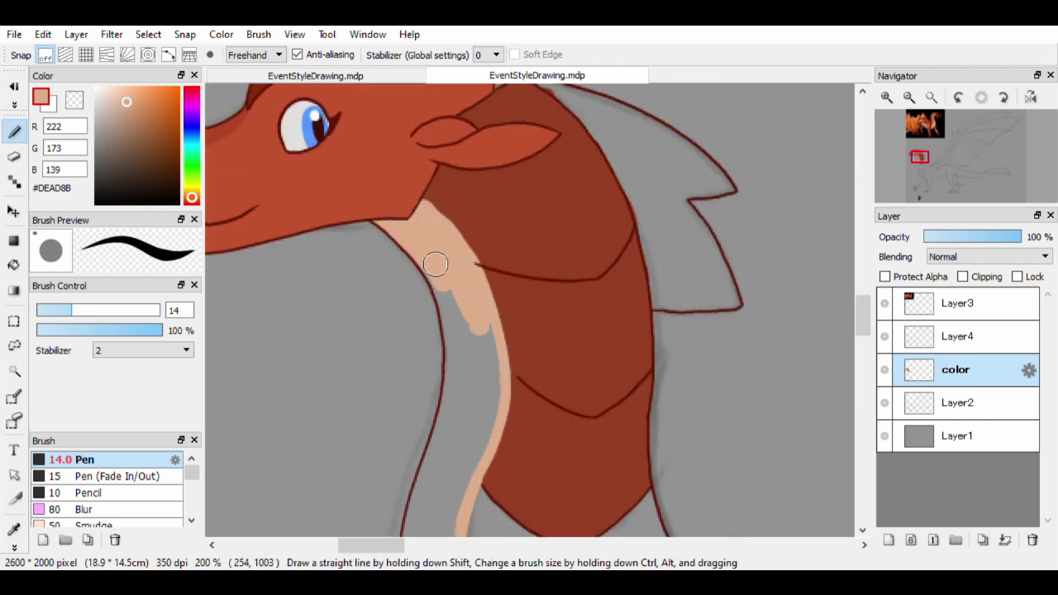
left_click_drag(471, 332, 480, 428)
Continue the #DEAD8B fill down the lower neck to the start of the chest, out to the front outline
scroll(529, 314, "down", 3)
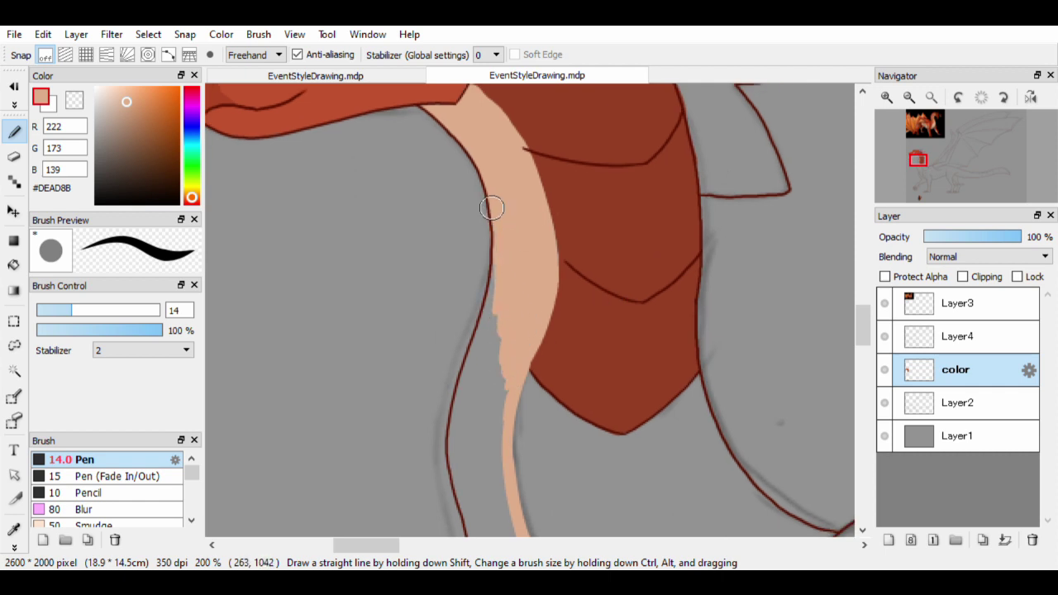
left_click_drag(495, 280, 463, 485)
scroll(462, 484, "down", 3)
mouse_move(450, 314)
left_mouse_down()
mouse_move(460, 378)
mouse_move(496, 462)
left_mouse_up()
scroll(496, 463, "down", 3)
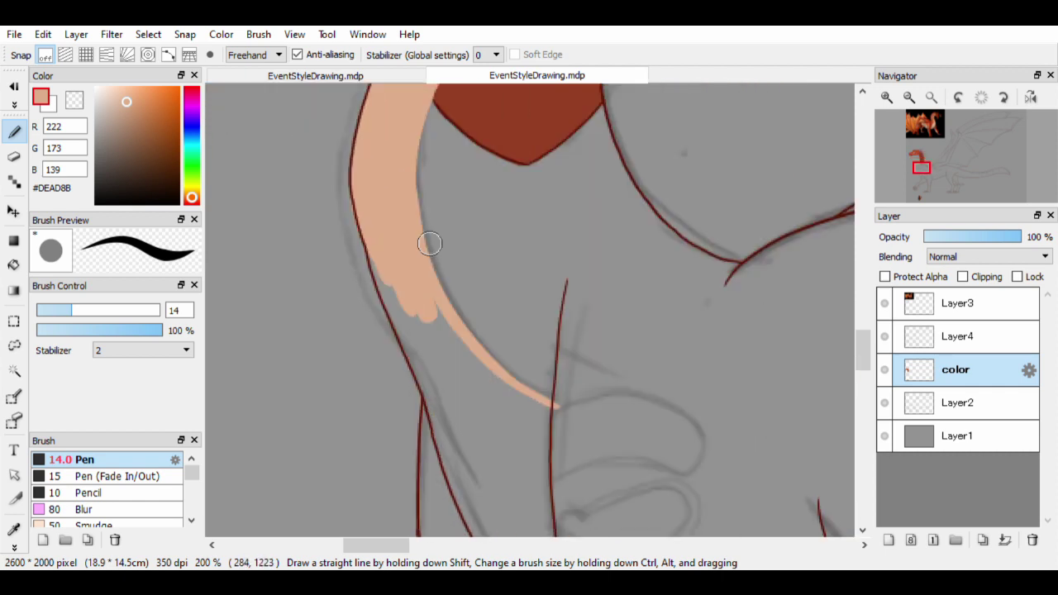
Fill the chest with #DEAD8B between the front outline and the near front leg line
scroll(406, 307, "down", 3)
mouse_move(463, 411)
left_mouse_down()
mouse_move(429, 331)
mouse_move(421, 371)
mouse_move(328, 290)
mouse_move(314, 293)
mouse_move(405, 364)
mouse_move(438, 429)
left_mouse_up()
scroll(328, 289, "down", 2)
scroll(389, 353, "down", 3)
scroll(486, 296, "up", 2)
left_click_drag(465, 359, 380, 190)
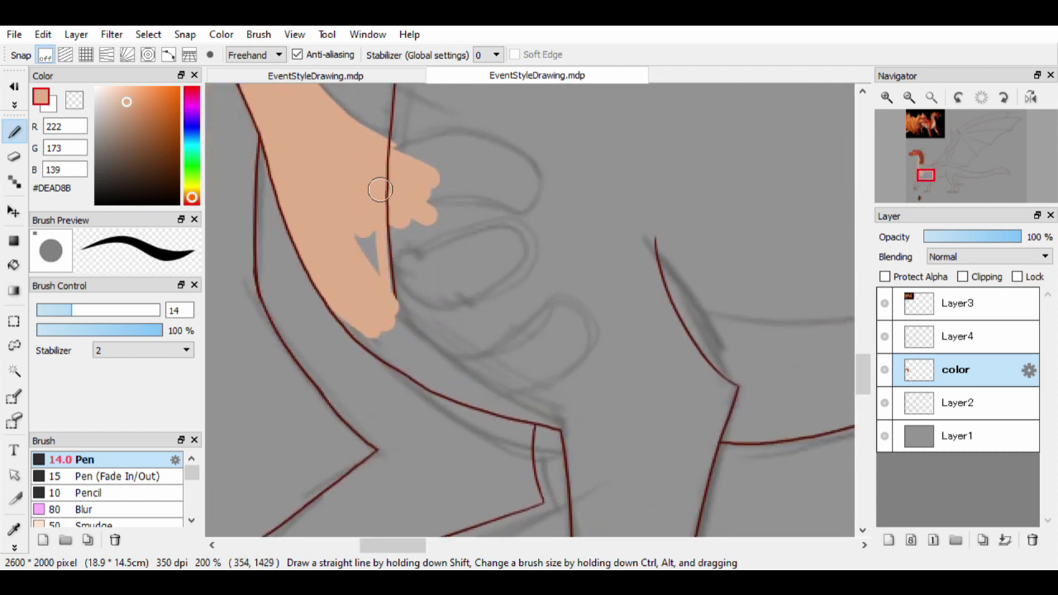
Extend the tan underbelly colour along the lower chest line to the top of the front leg on the color layer
mouse_move(355, 330)
left_mouse_down()
mouse_move(406, 336)
mouse_move(471, 399)
left_mouse_up()
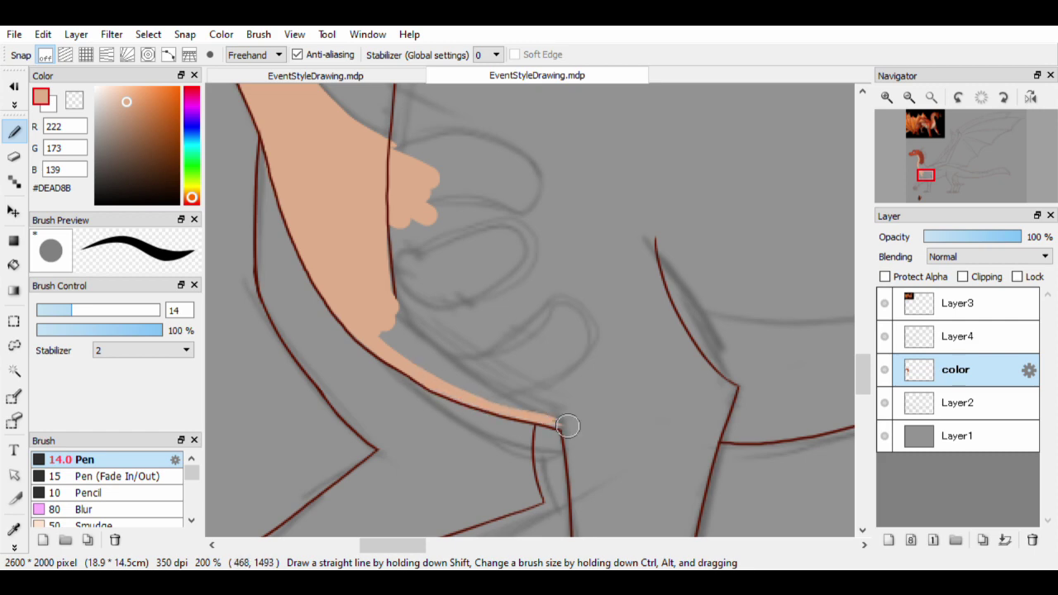
scroll(350, 190, "down", 5)
scroll(495, 347, "up", 3)
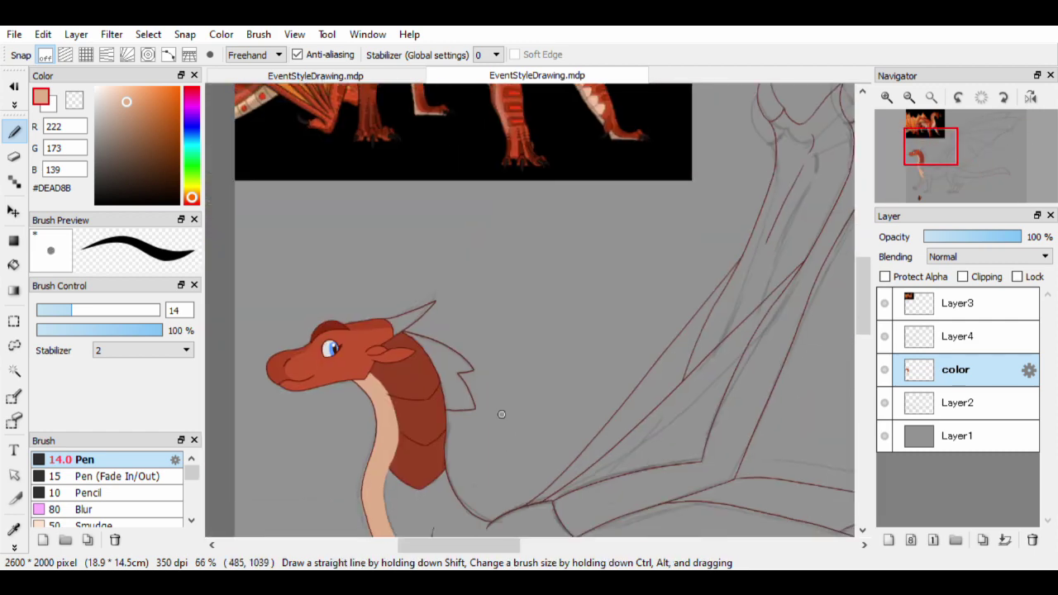
Outline two hanging tendrils under the dragon's chin on Layer4 with a 4.4 Pen in dark red #5B1200
left_click(537, 397, "alt")
left_click(42, 310)
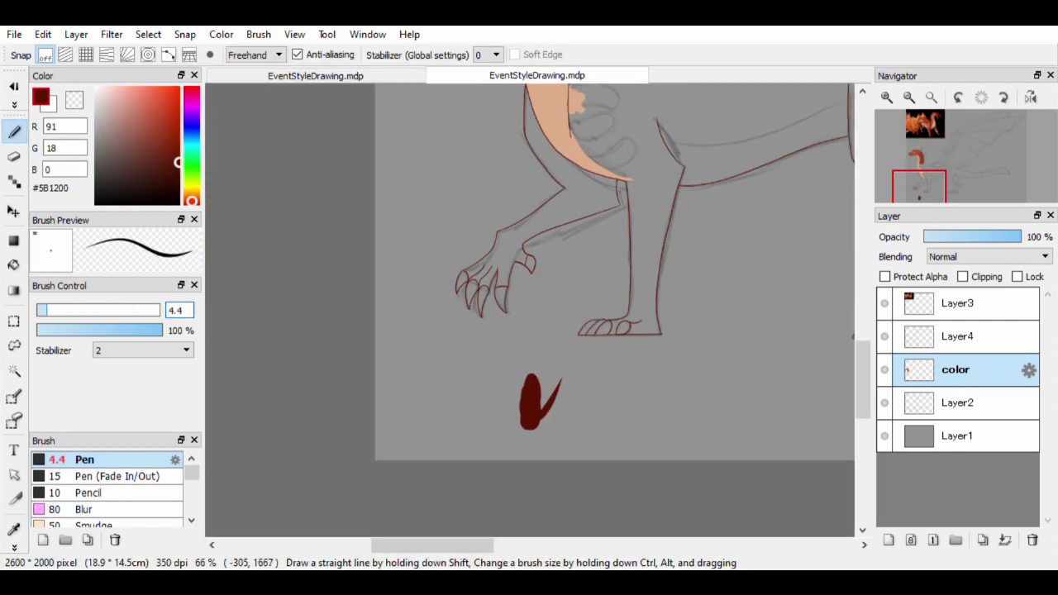
left_click(925, 157)
left_click(959, 337)
scroll(314, 198, "up", 5)
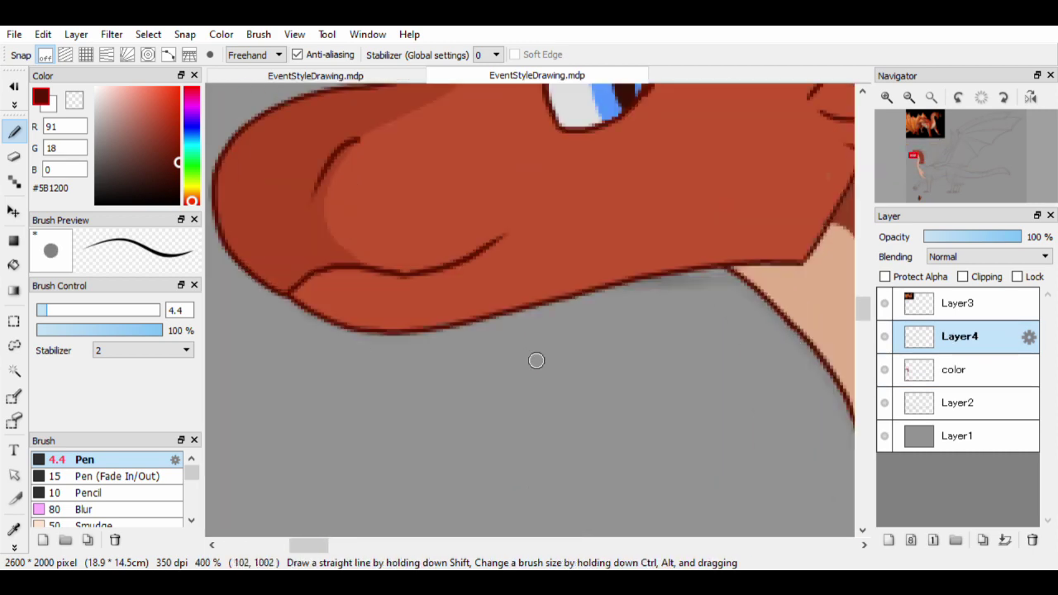
left_click_drag(390, 277, 423, 468)
mouse_move(387, 423)
left_mouse_down()
mouse_move(435, 471)
mouse_move(404, 283)
mouse_move(396, 453)
left_mouse_up()
Erase the neck scale line's overshoot where it crosses onto the tan throat stripe on Layer4
scroll(739, 406, "down", 5)
scroll(548, 267, "right", 5)
scroll(549, 266, "up", 3)
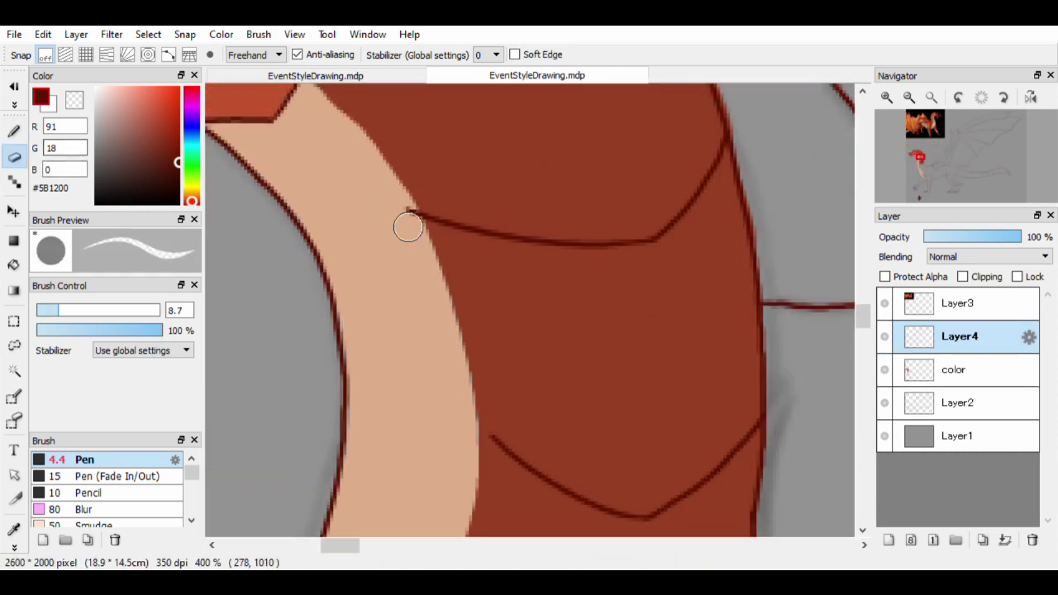
scroll(503, 349, "down", 5)
scroll(583, 404, "down", 4)
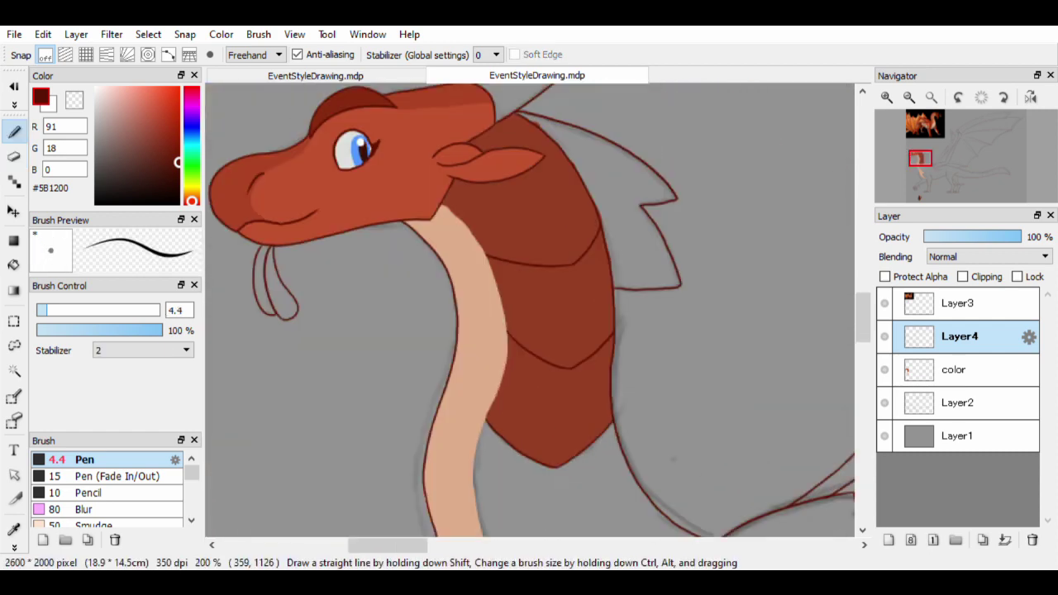
Ink the inner edge of the chest stripe down to the front leg and erase the shoulder line's overshoot
scroll(519, 330, "up", 2)
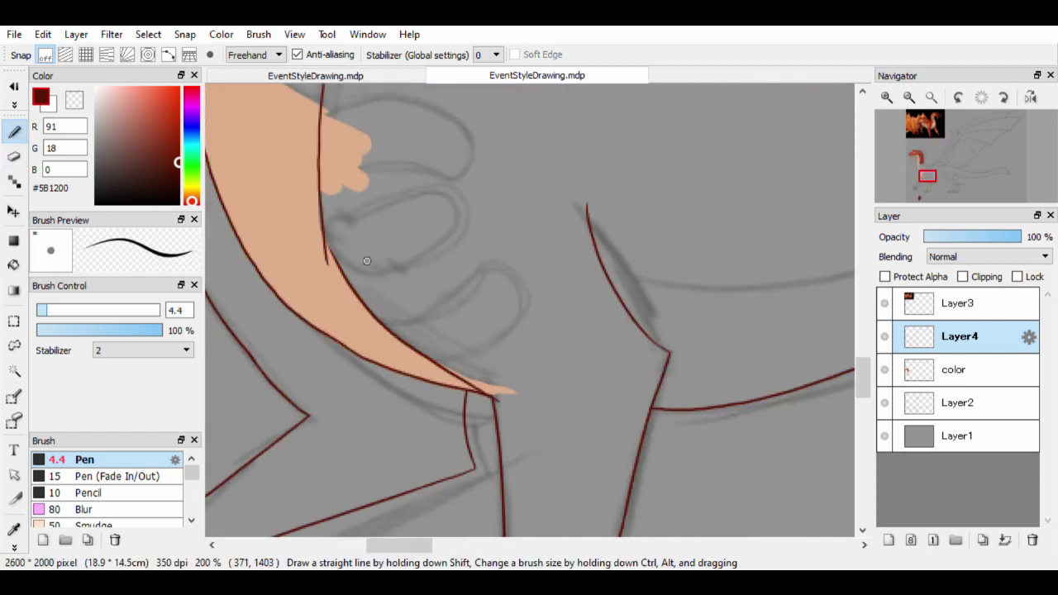
key("e")
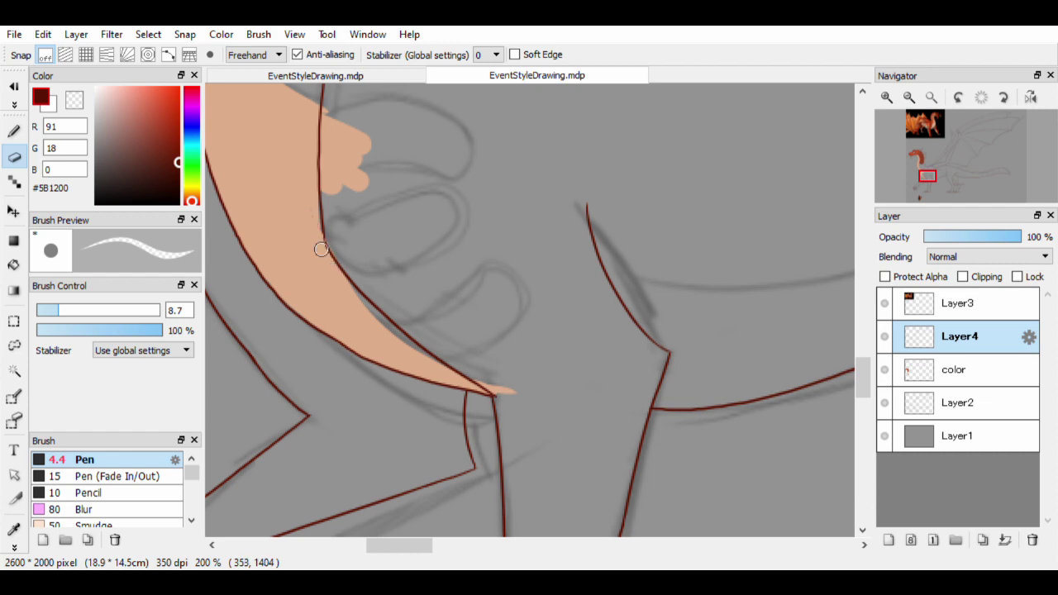
scroll(321, 232, "down", 2)
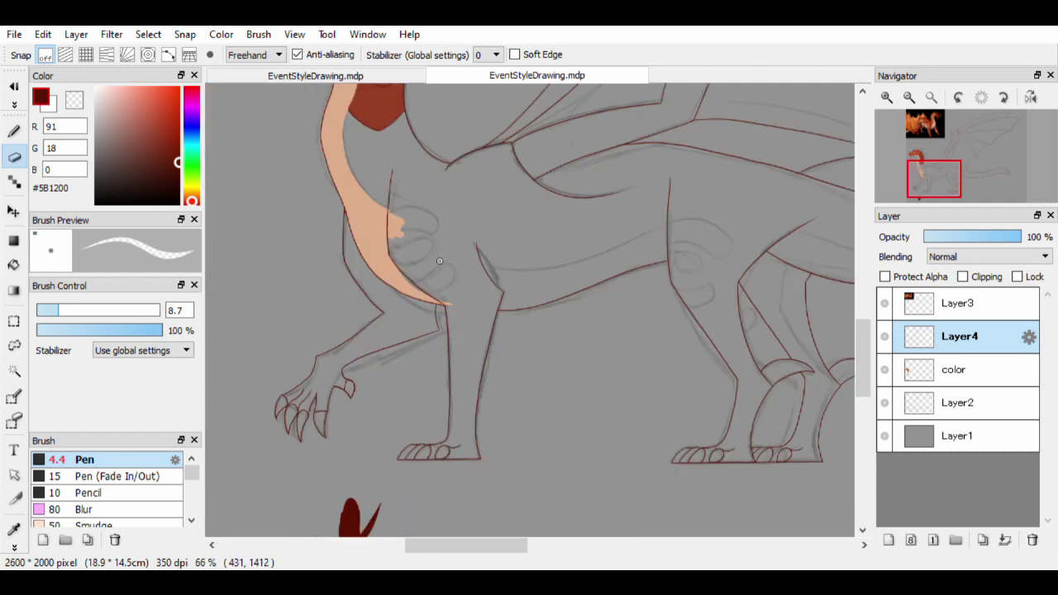
scroll(434, 328, "up", 4)
scroll(389, 249, "down", 4)
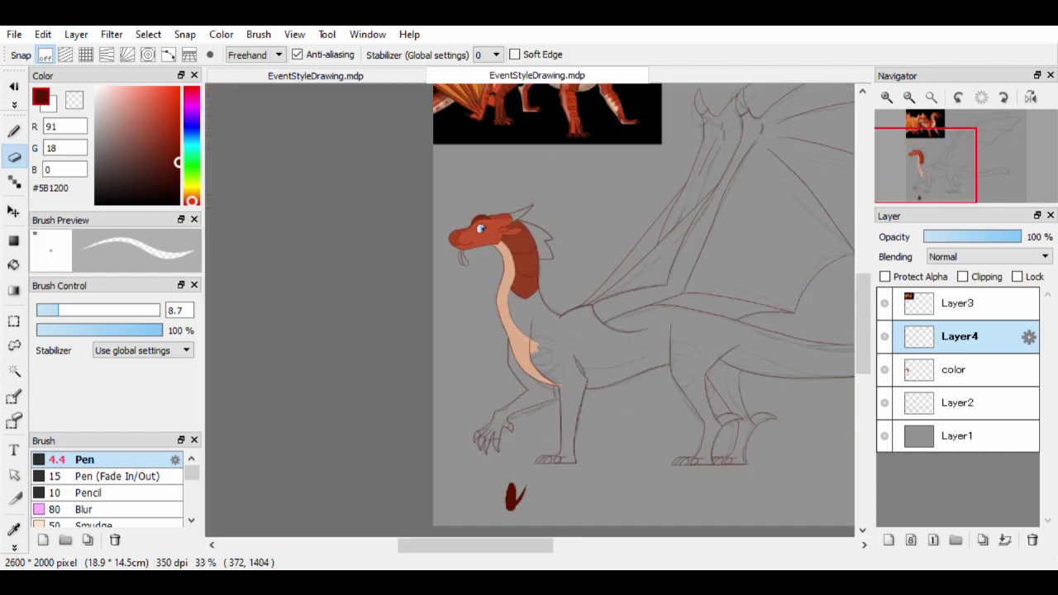
key("i")
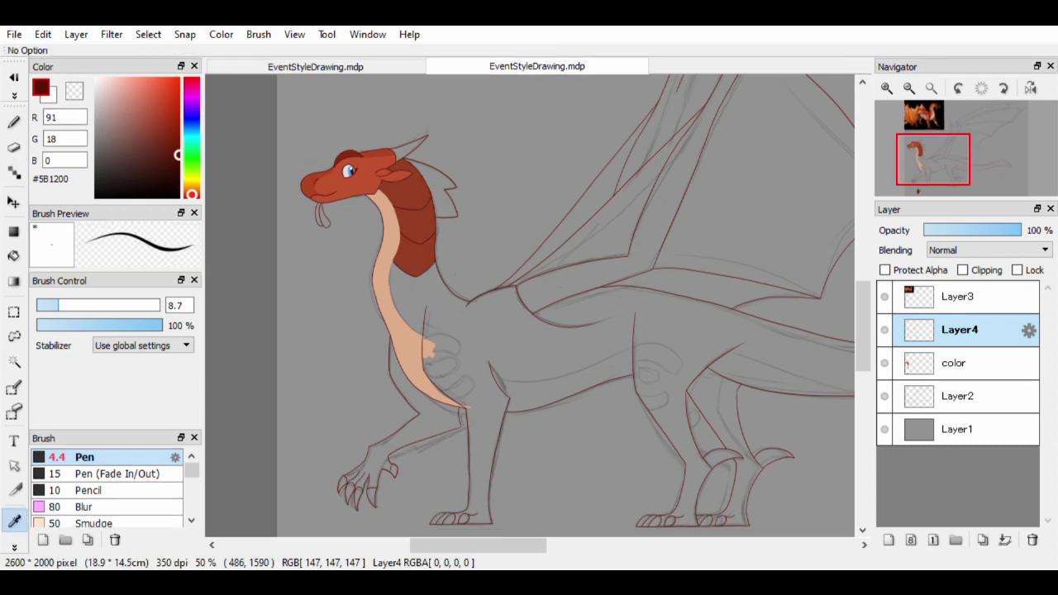
scroll(438, 259, "up", 1)
scroll(339, 132, "down", 3)
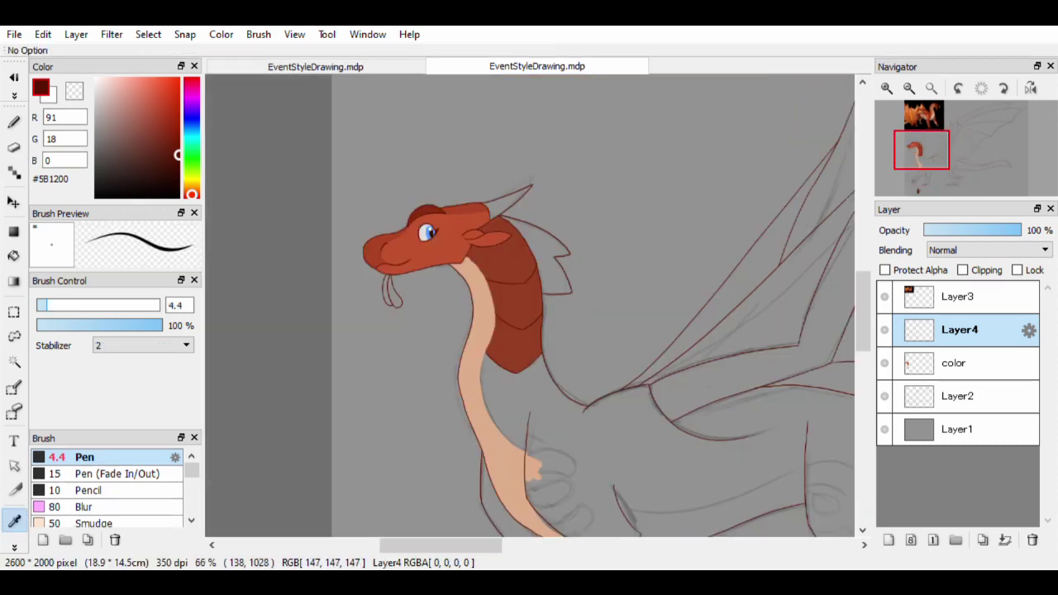
scroll(338, 133, "up", 5)
scroll(339, 132, "down", 4)
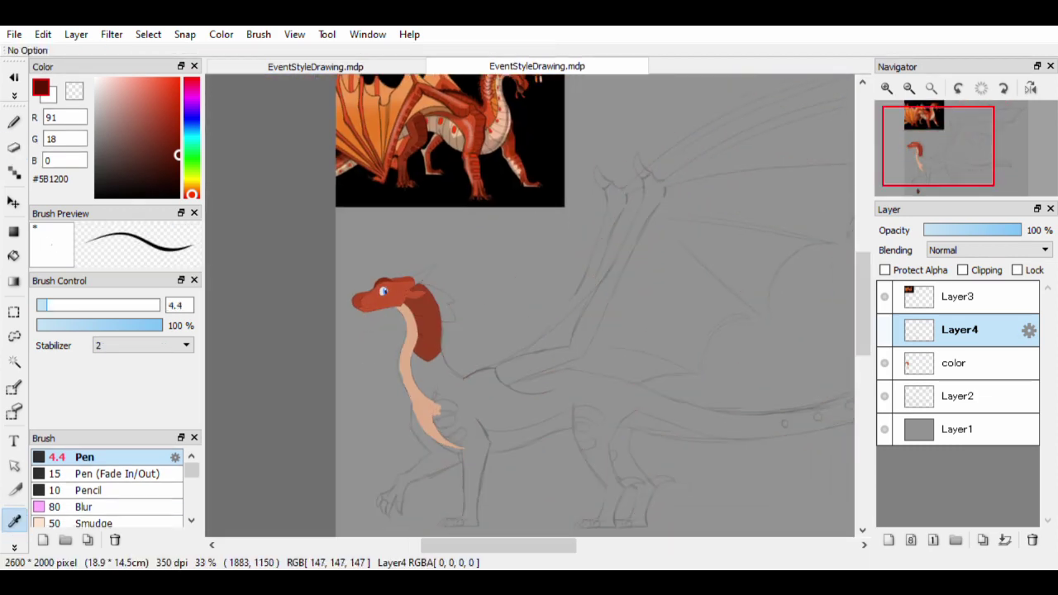
Lasso the chin tendrils on Layer4, scale them down slightly beneath the jaw, and clear the selection
scroll(363, 318, "up", 6)
key("l")
mouse_move(495, 347)
left_mouse_down()
mouse_move(422, 226)
mouse_move(397, 221)
left_mouse_up()
key("ctrl+t")
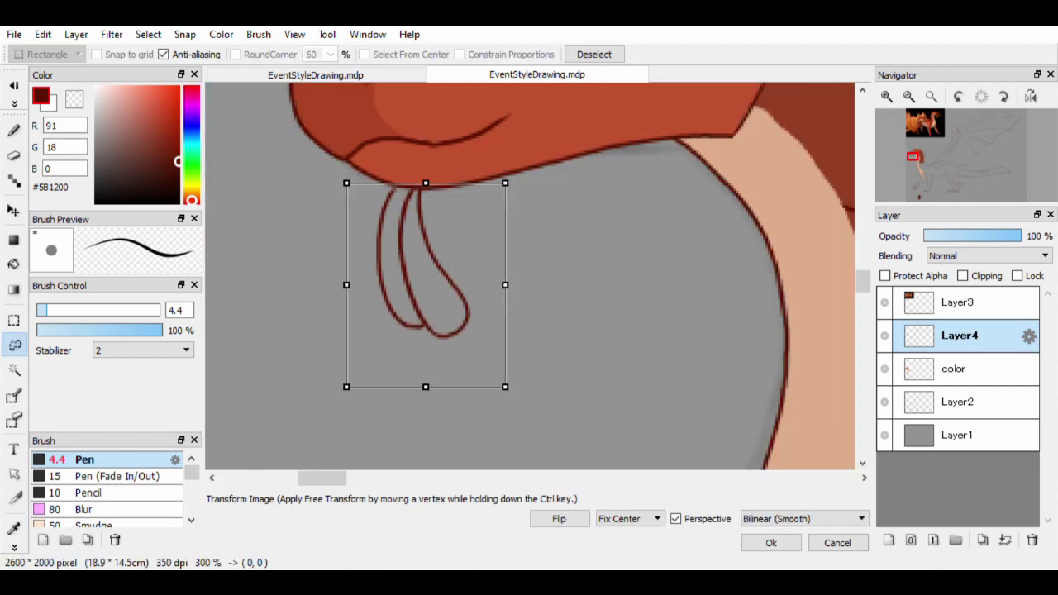
left_click_drag(503, 385, 486, 354)
key("Return")
key("ctrl+d")
Fill the chin tendrils with the face's red #C1522E on the color layer using the Pen
scroll(529, 310, "up", 3)
left_click(496, 140)
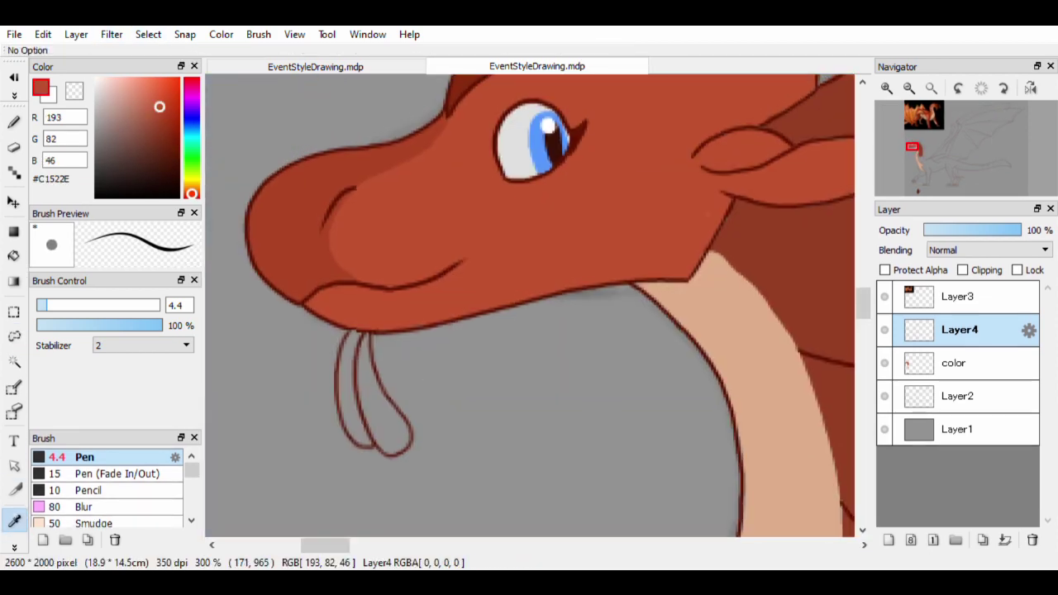
key("p")
left_click(953, 369)
mouse_move(376, 334)
left_mouse_down()
mouse_move(351, 405)
mouse_move(362, 447)
left_mouse_up()
key("ctrl+z")
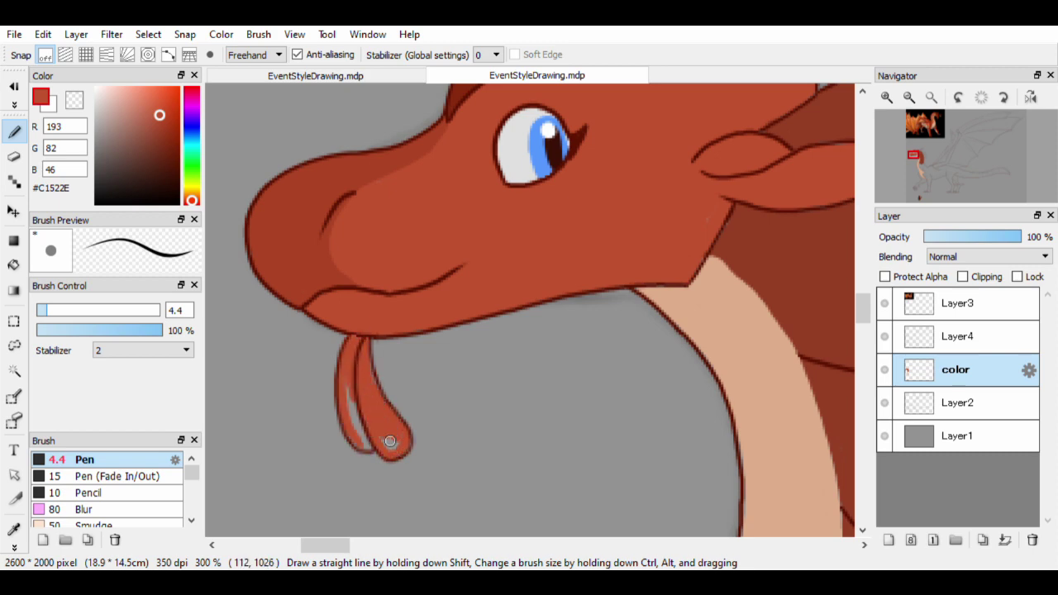
Choose dark brown #73311C as the Pen colour for the horn and neck crest on the color layer
scroll(487, 384, "down", 8)
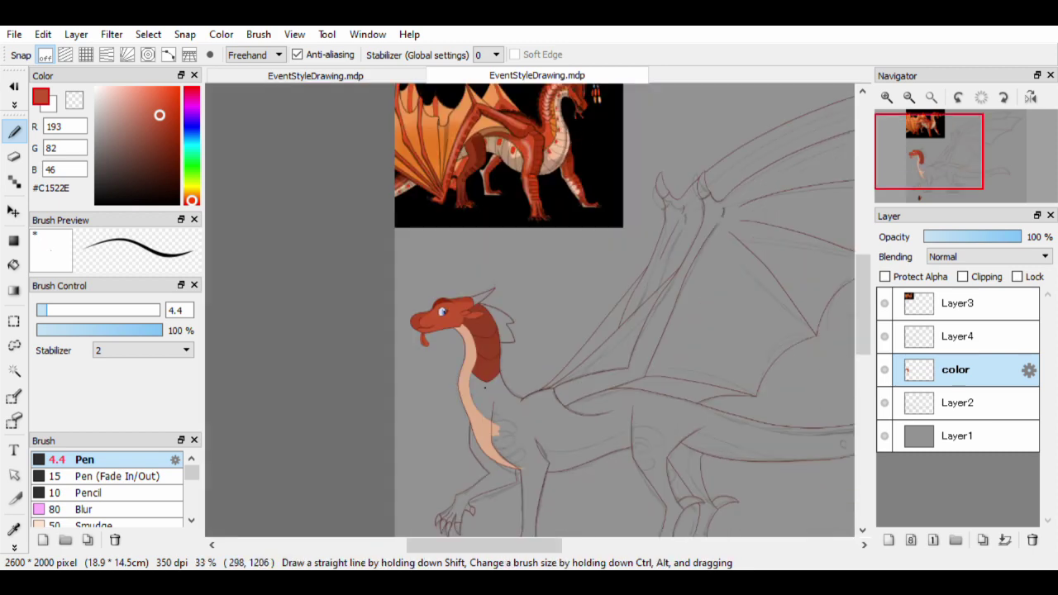
scroll(487, 384, "up", 3)
scroll(529, 309, "down", 3)
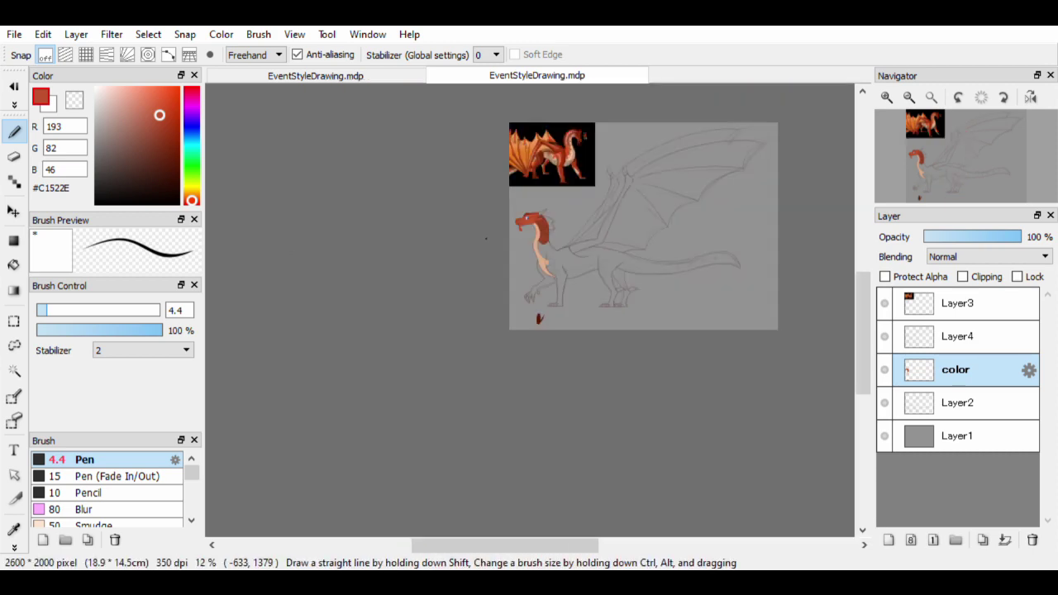
scroll(529, 310, "up", 5)
left_click(14, 521)
left_click(212, 132)
left_click(506, 234)
key("p")
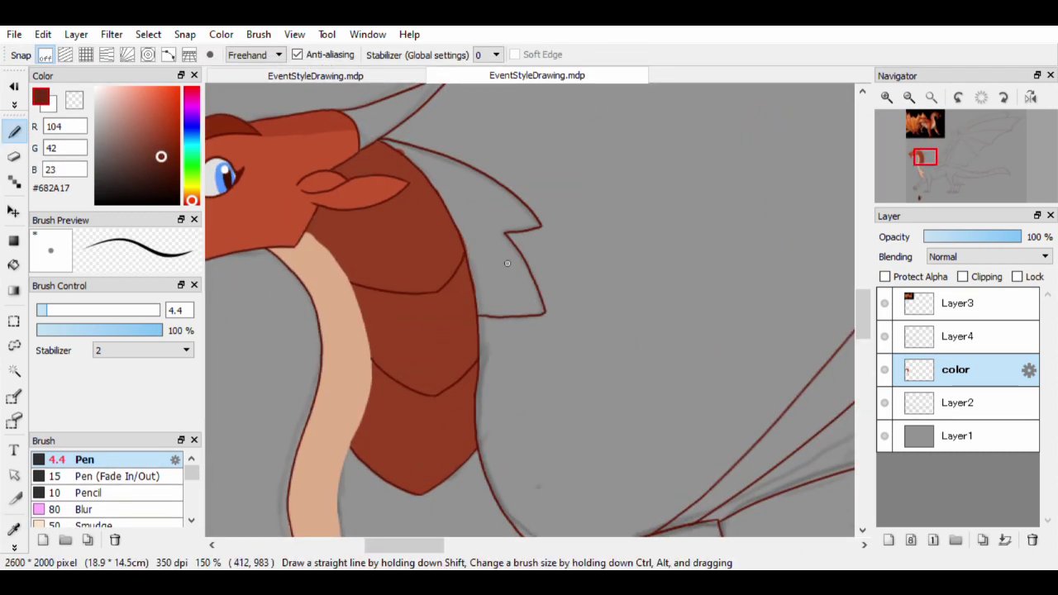
scroll(460, 215, "down", 2)
scroll(408, 208, "up", 2)
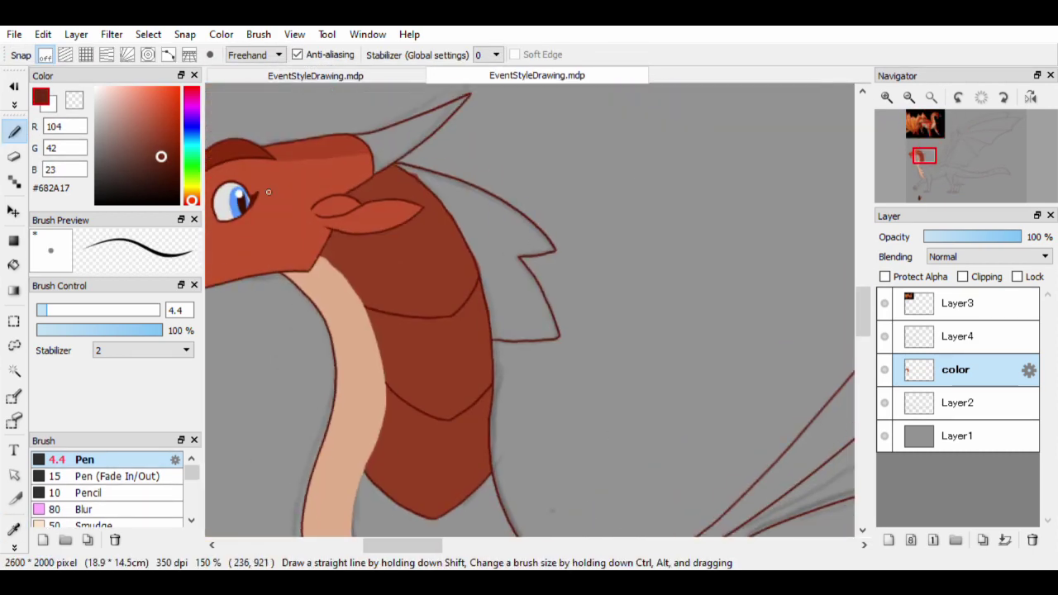
key("ctrl+z")
scroll(446, 352, "up", 4)
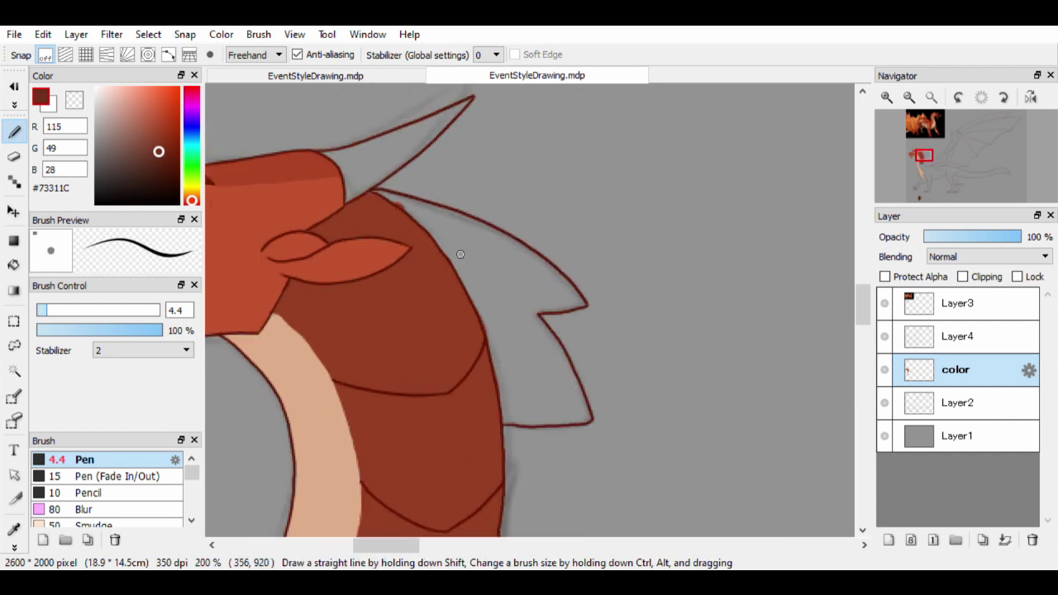
Fill the horn at the back of the head with dark brown, keeping inside its outline
mouse_move(402, 224)
left_mouse_down()
mouse_move(435, 257)
mouse_move(534, 220)
left_mouse_up()
left_click_drag(474, 296, 636, 160)
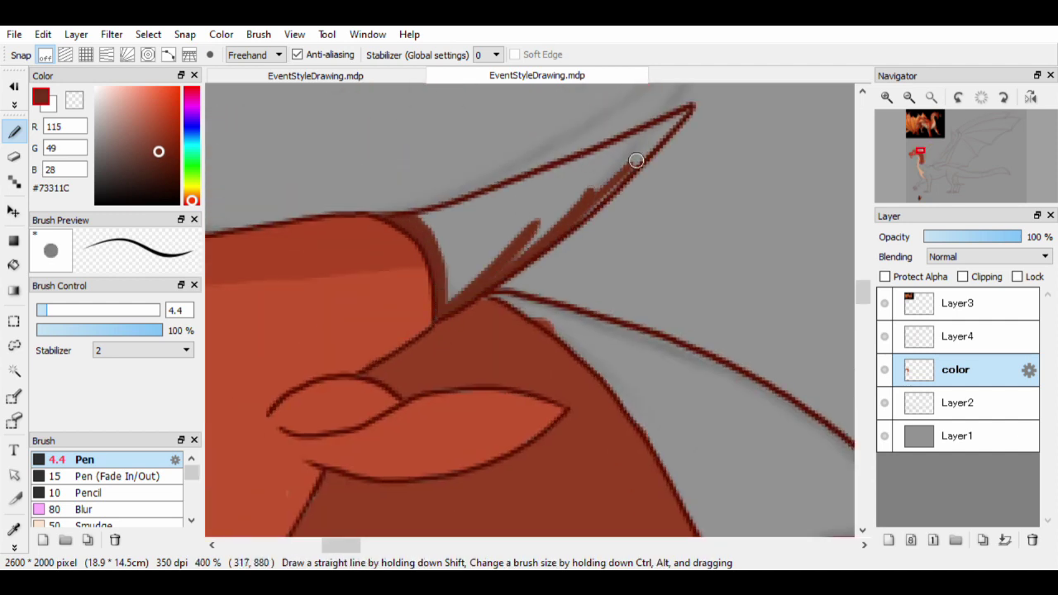
mouse_move(682, 113)
left_mouse_down()
mouse_move(441, 222)
mouse_move(450, 264)
mouse_move(453, 231)
mouse_move(594, 189)
mouse_move(503, 237)
mouse_move(586, 174)
left_mouse_up()
left_click_drag(659, 266, 510, 187)
mouse_move(347, 213)
left_mouse_down()
mouse_move(424, 264)
mouse_move(349, 216)
mouse_move(443, 247)
mouse_move(334, 209)
left_mouse_up()
left_click_drag(411, 263, 302, 194)
Fill the spiky crest behind the neck with dark brown, edges first, and enlarge the Pen to 11.4
mouse_move(495, 264)
left_mouse_down()
mouse_move(633, 404)
mouse_move(558, 421)
left_mouse_up()
mouse_move(587, 414)
left_mouse_down()
mouse_move(413, 185)
mouse_move(488, 389)
left_mouse_up()
left_click_drag(438, 248, 467, 371)
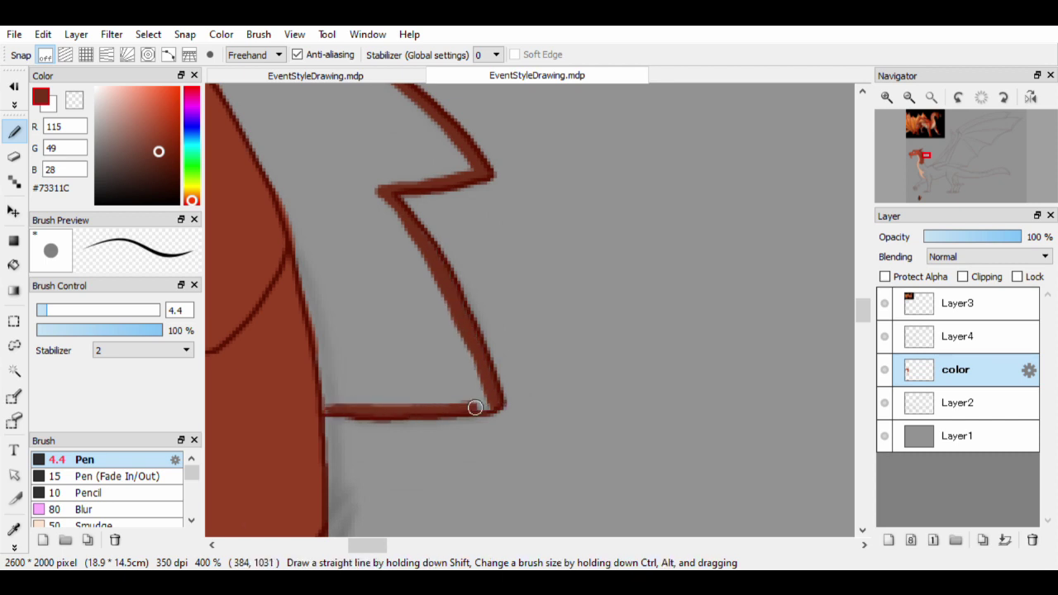
left_click_drag(475, 408, 607, 436)
left_click_drag(460, 442, 444, 337)
left_click_drag(399, 202, 465, 326)
left_click_drag(435, 281, 468, 347)
mouse_move(339, 166)
left_mouse_down()
mouse_move(432, 281)
mouse_move(366, 172)
mouse_move(496, 318)
left_mouse_up()
mouse_move(496, 318)
left_mouse_down()
mouse_move(476, 338)
mouse_move(394, 167)
mouse_move(515, 213)
mouse_move(430, 140)
mouse_move(488, 163)
mouse_move(405, 120)
mouse_move(493, 316)
mouse_move(443, 202)
mouse_move(439, 242)
mouse_move(489, 245)
mouse_move(473, 264)
mouse_move(602, 265)
mouse_move(566, 258)
mouse_move(487, 184)
mouse_move(485, 288)
mouse_move(440, 272)
mouse_move(533, 302)
mouse_move(586, 370)
mouse_move(445, 369)
left_mouse_up()
left_click(439, 240, "alt")
Sample the bright red #F43E0C of the belly spots from the reference dragon
scroll(470, 390, "down", 5)
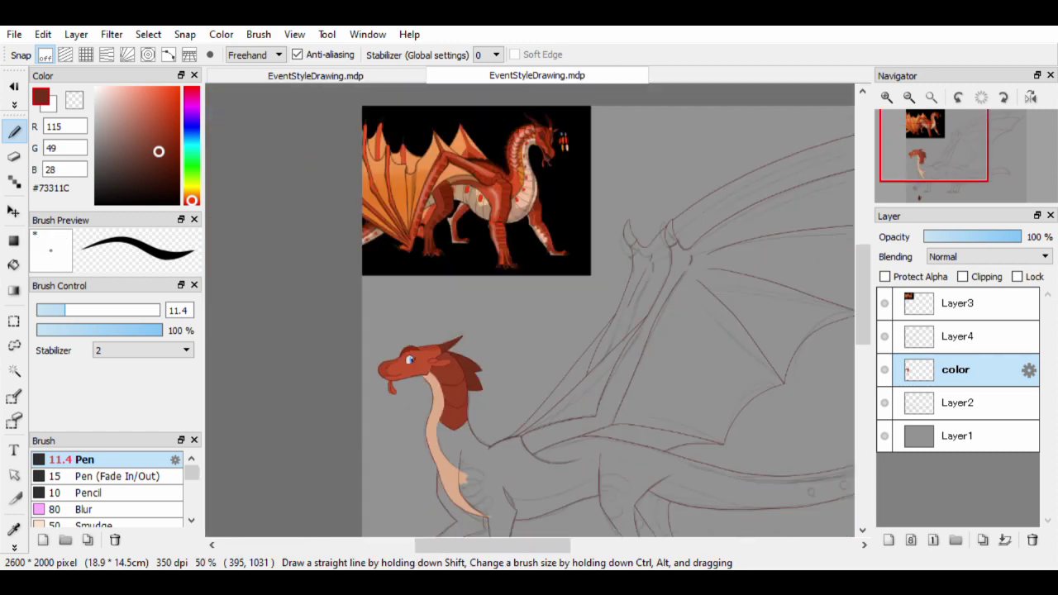
scroll(512, 305, "up", 5)
scroll(573, 361, "down", 3)
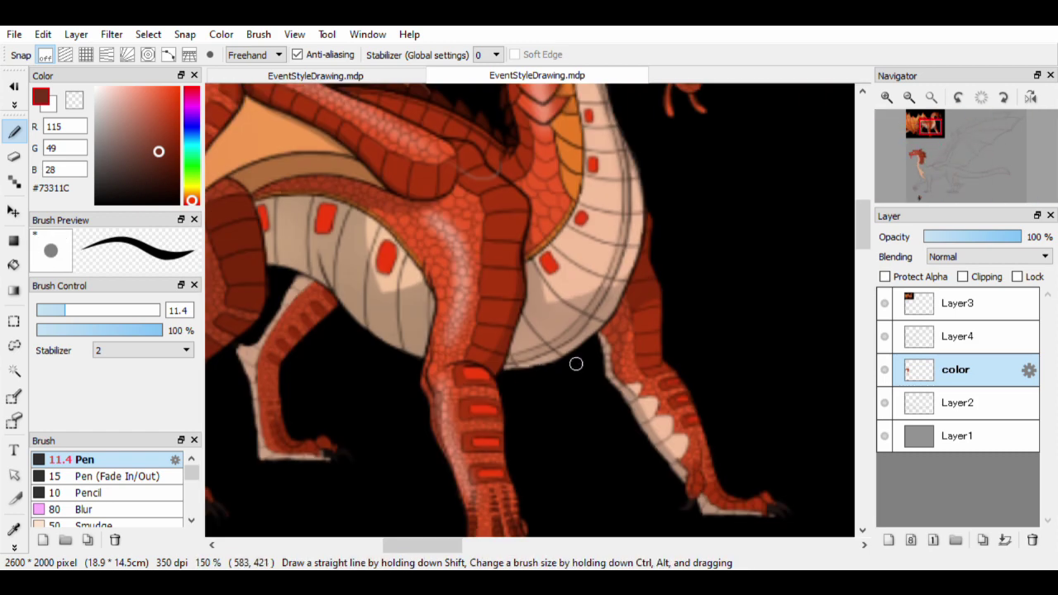
left_click(627, 141, "alt")
scroll(637, 314, "up", 2)
scroll(637, 314, "up", 2)
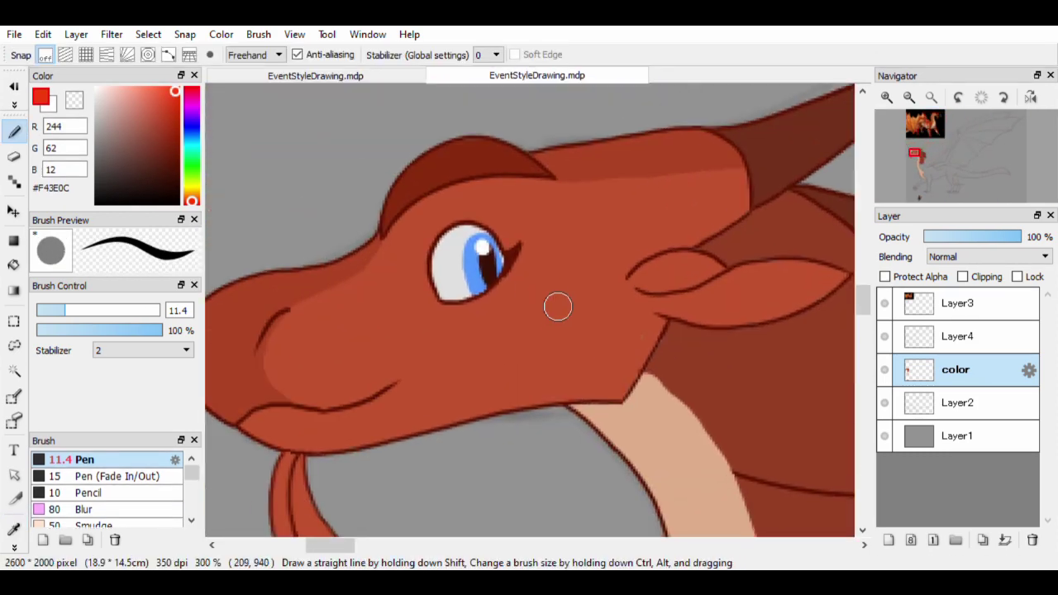
Paint two oval cheek spots below and behind the eye in lighter red #FF6A43
left_click(538, 307, "alt")
left_click(528, 318)
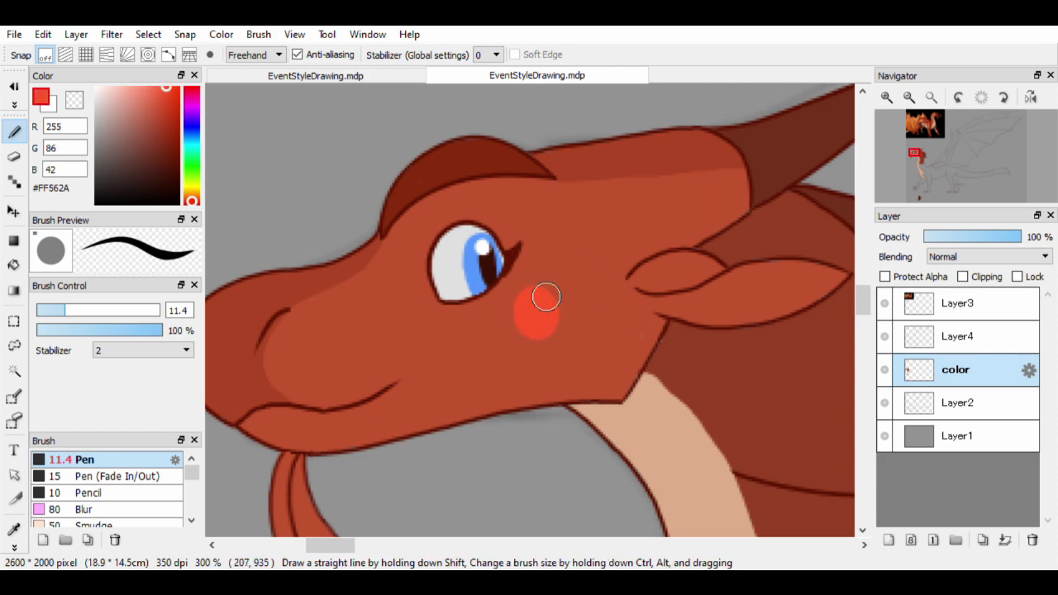
left_click(535, 322, "alt")
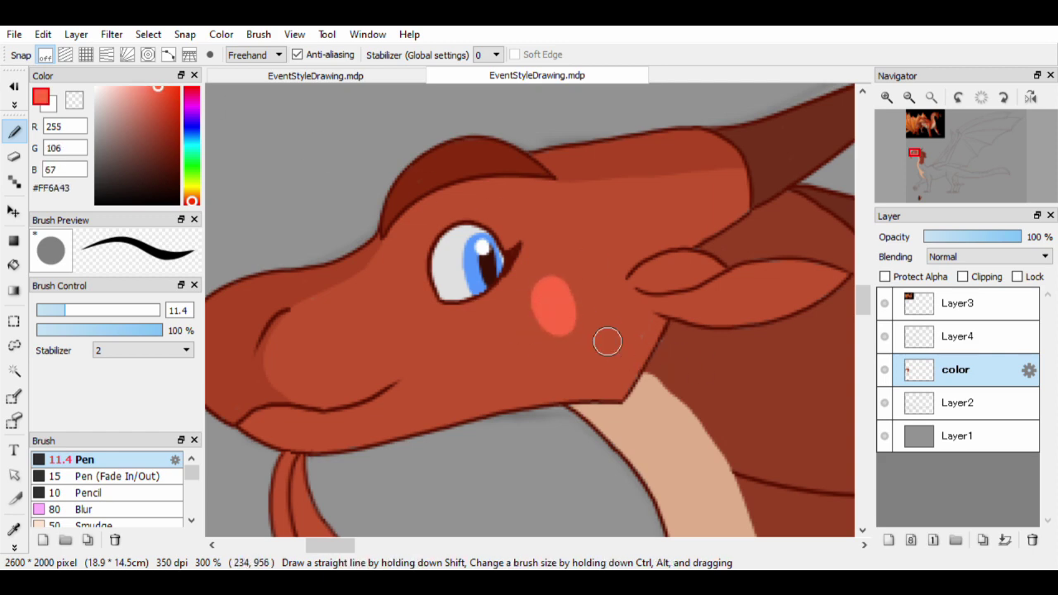
scroll(612, 382, "down", 4)
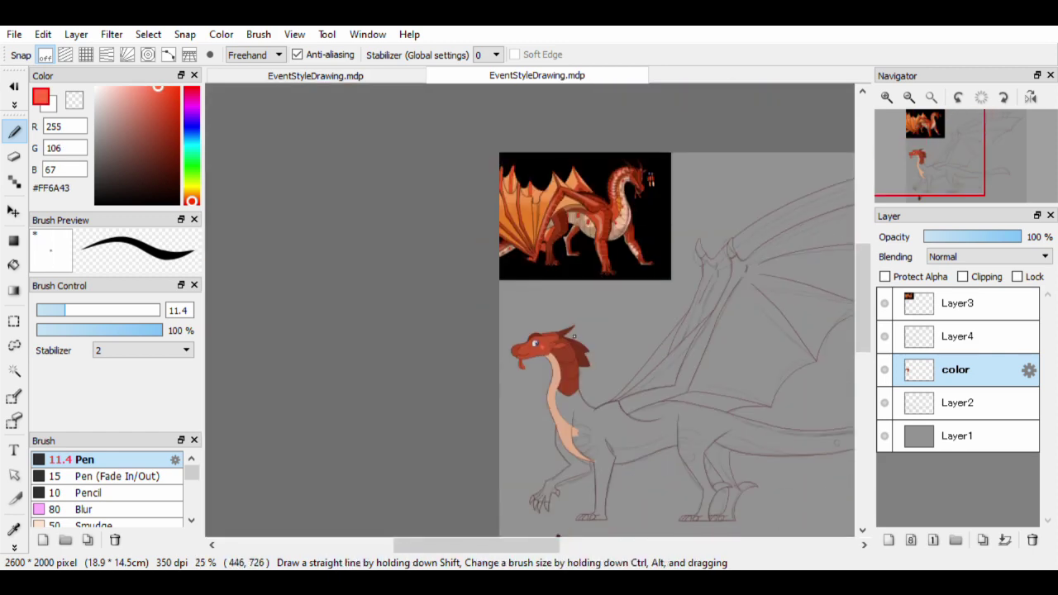
scroll(612, 382, "up", 4)
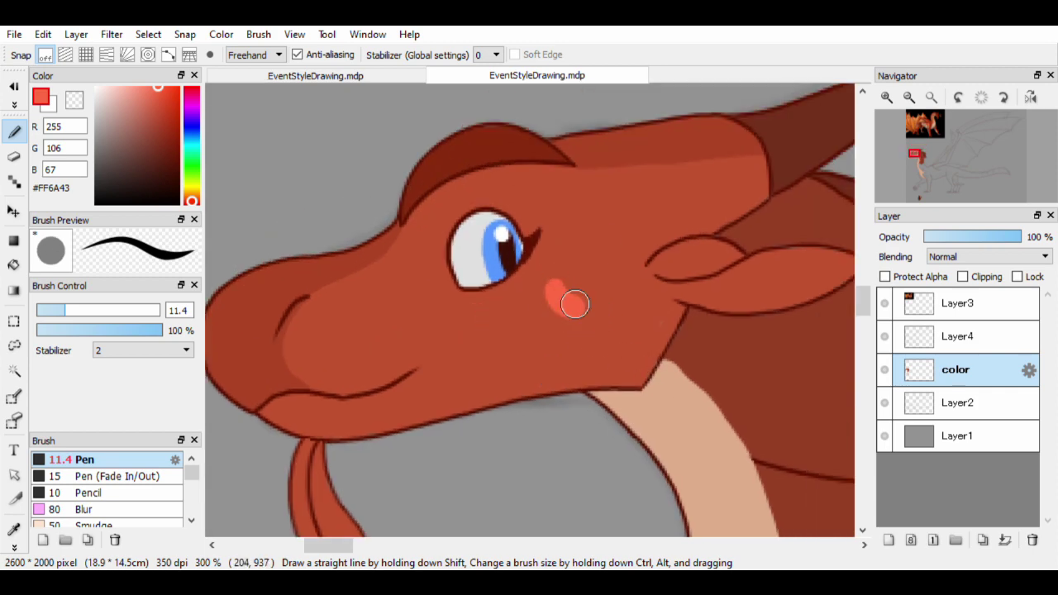
scroll(490, 333, "down", 5)
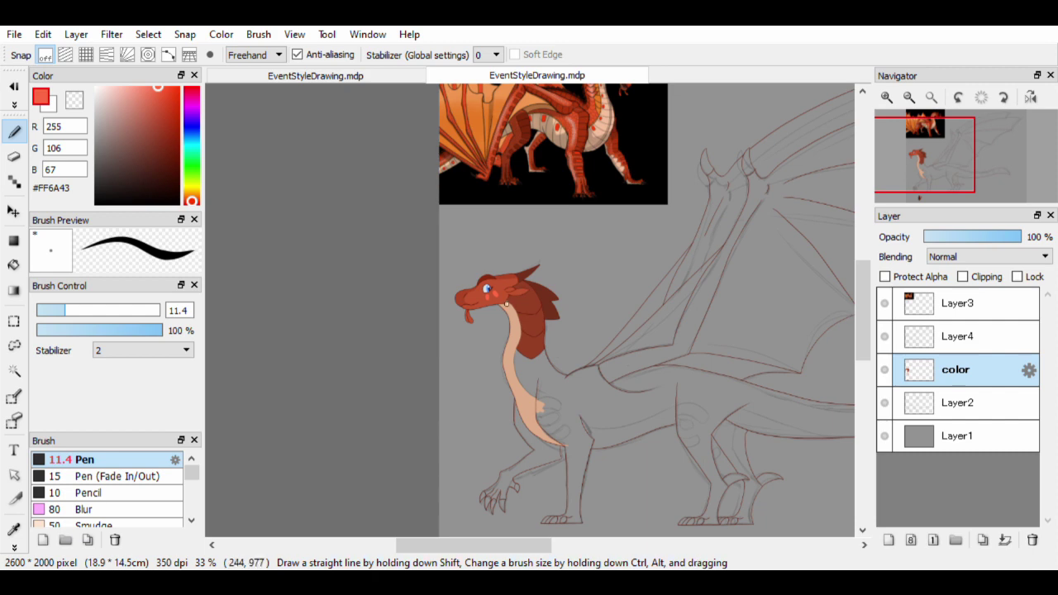
Dab three round spots in #FF6A43 down the back edge of the tan throat stripe
scroll(451, 273, "up", 3)
scroll(471, 266, "down", 2)
scroll(464, 330, "up", 2)
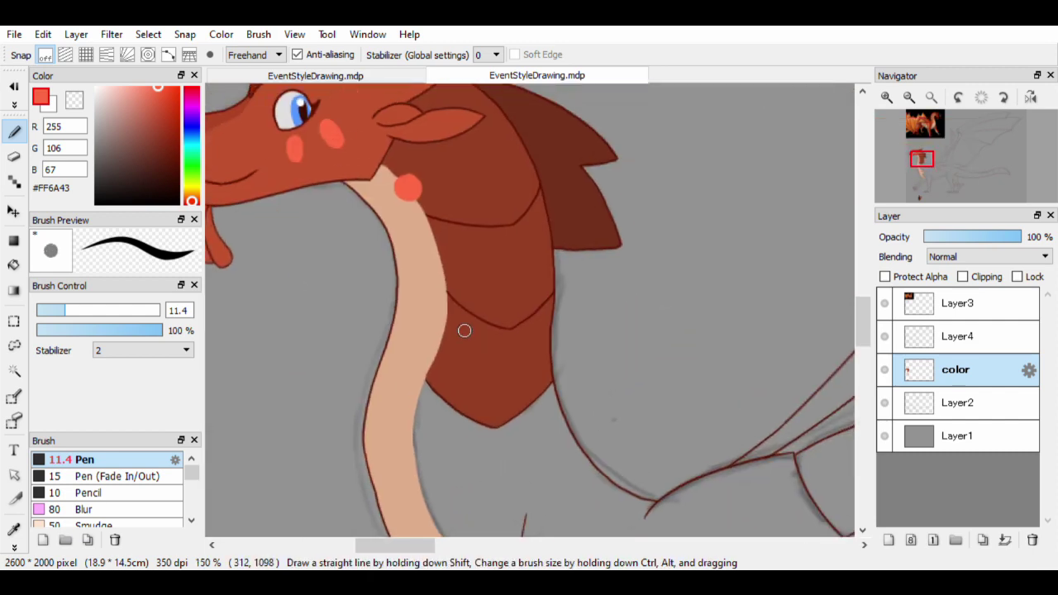
scroll(445, 345, "down", 5)
scroll(444, 374, "up", 3)
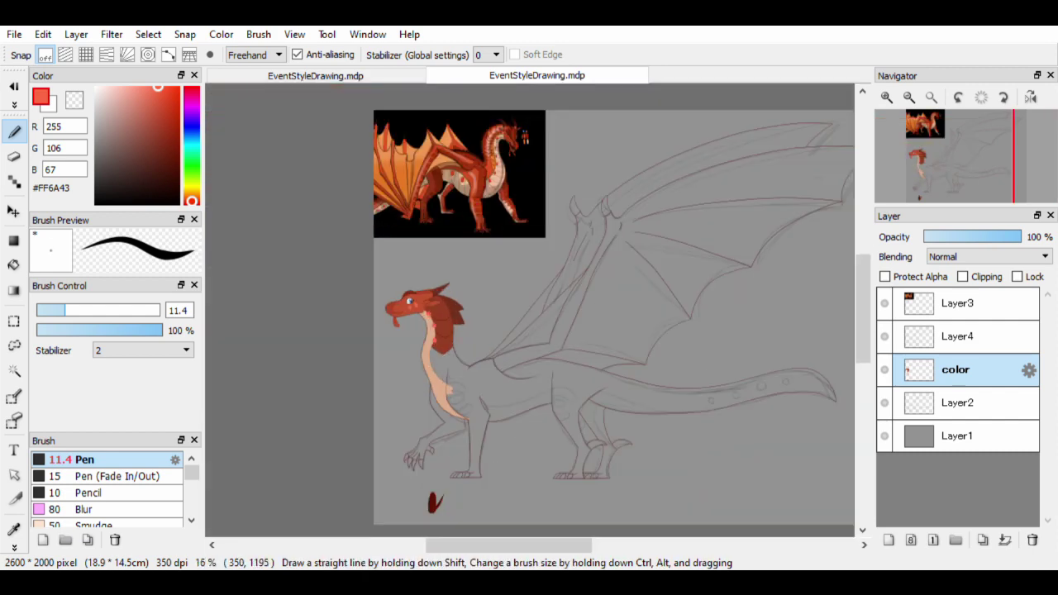
scroll(444, 321, "up", 2)
scroll(470, 441, "down", 2)
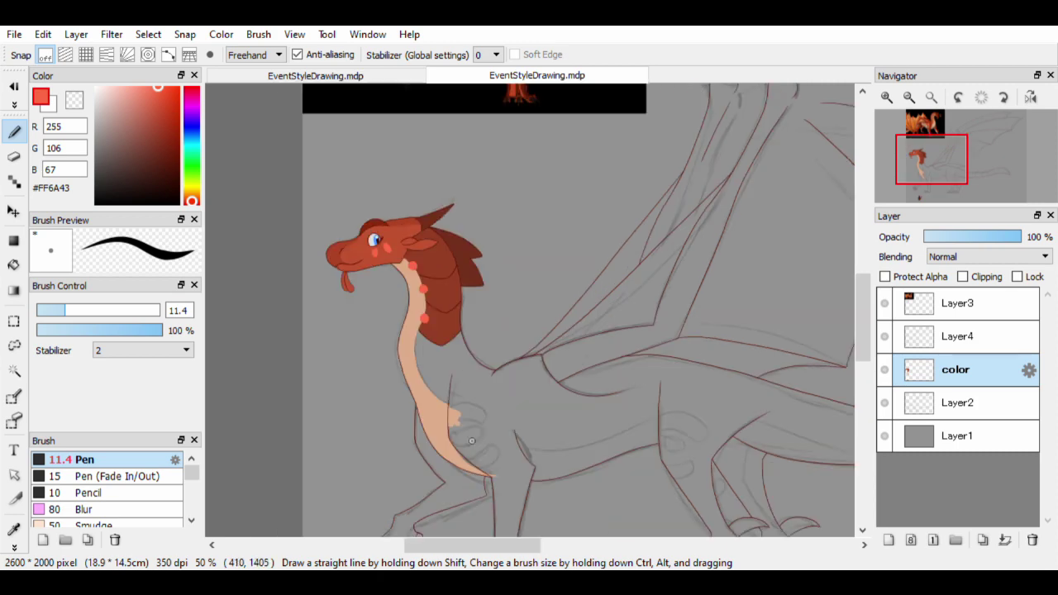
scroll(471, 440, "down", 2)
scroll(457, 389, "up", 2)
scroll(458, 389, "down", 3)
scroll(508, 394, "left", 1)
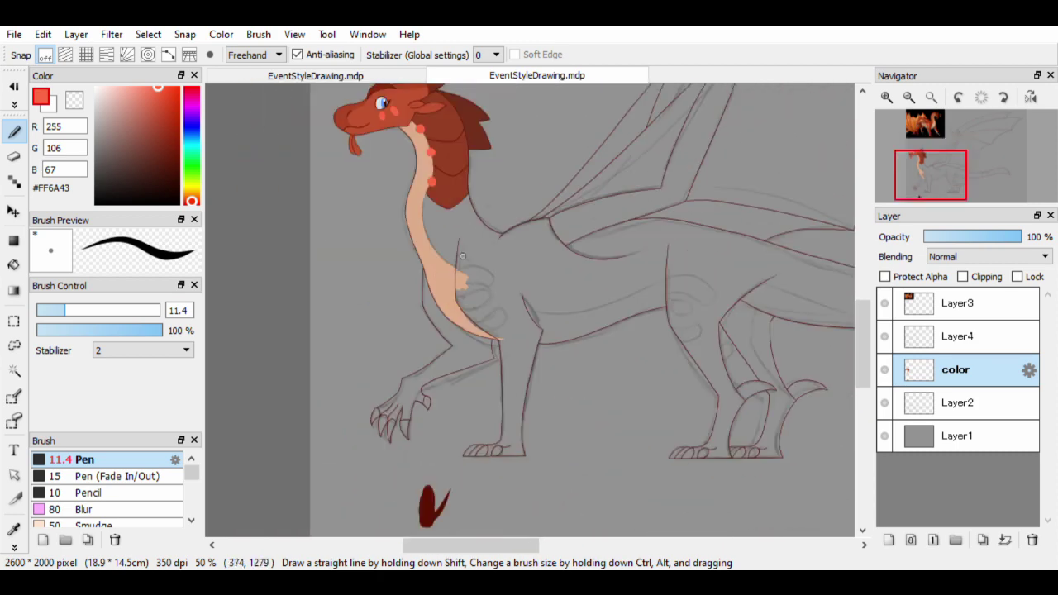
Sample the body red #C1522E and paint the lower neck's edges along the tan throat stripe and beneath the dark neck scales
scroll(463, 256, "up", 2)
scroll(463, 264, "up", 1)
left_click(436, 212, "alt")
scroll(464, 320, "down", 2)
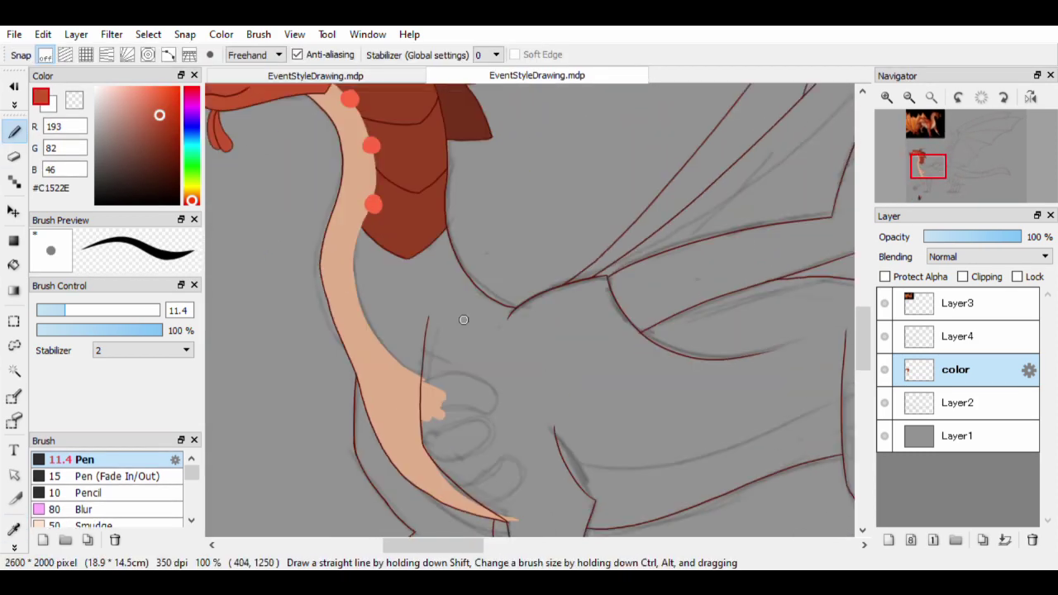
scroll(463, 320, "up", 2)
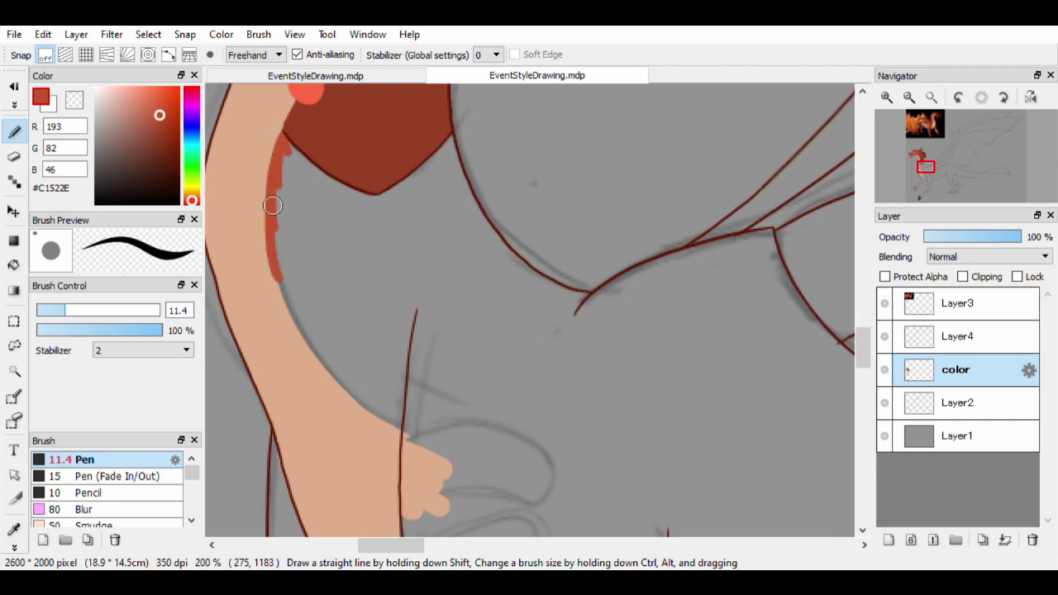
mouse_move(273, 205)
left_mouse_down()
mouse_move(274, 270)
mouse_move(493, 453)
left_mouse_up()
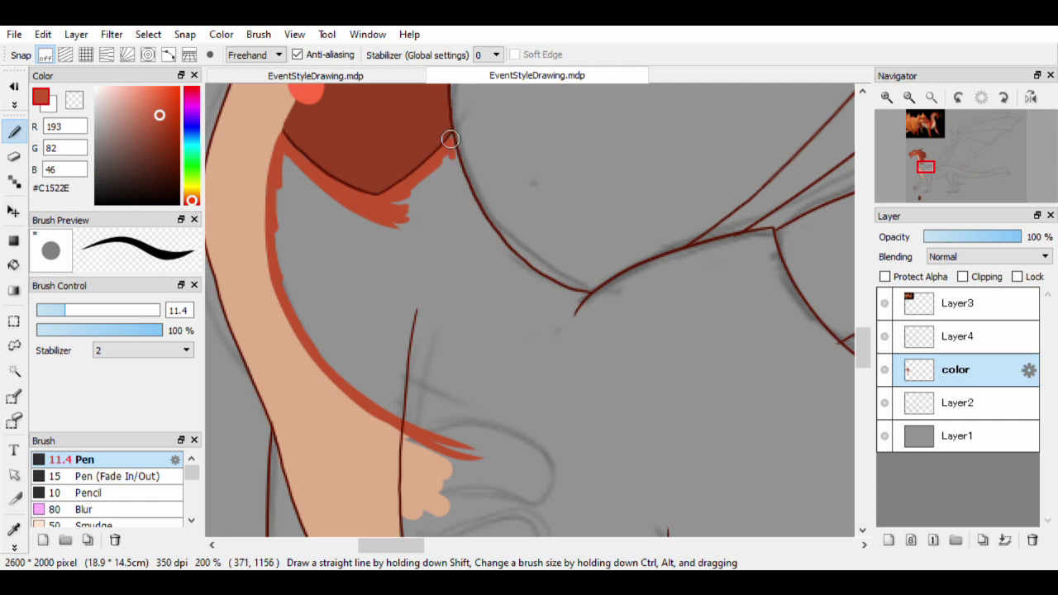
mouse_move(571, 296)
left_mouse_down()
mouse_move(521, 292)
mouse_move(434, 184)
mouse_move(432, 334)
mouse_move(466, 265)
mouse_move(377, 284)
mouse_move(437, 397)
mouse_move(371, 392)
mouse_move(351, 377)
mouse_move(337, 242)
mouse_move(321, 286)
left_mouse_up()
Fill the neck base, chest and shoulder with #C1522E
scroll(393, 226, "down", 3)
left_click_drag(393, 227, 389, 376)
mouse_move(389, 376)
left_mouse_down()
mouse_move(311, 265)
mouse_move(405, 346)
mouse_move(419, 339)
mouse_move(440, 227)
mouse_move(516, 204)
mouse_move(606, 286)
mouse_move(600, 355)
mouse_move(432, 183)
mouse_move(400, 285)
mouse_move(424, 426)
left_mouse_up()
scroll(598, 354, "up", 3)
scroll(424, 426, "down", 3)
Paint the wing base, back and flank in #C1522E, outlining with the Pen at 22 and filling with it at 45
scroll(708, 402, "up", 2)
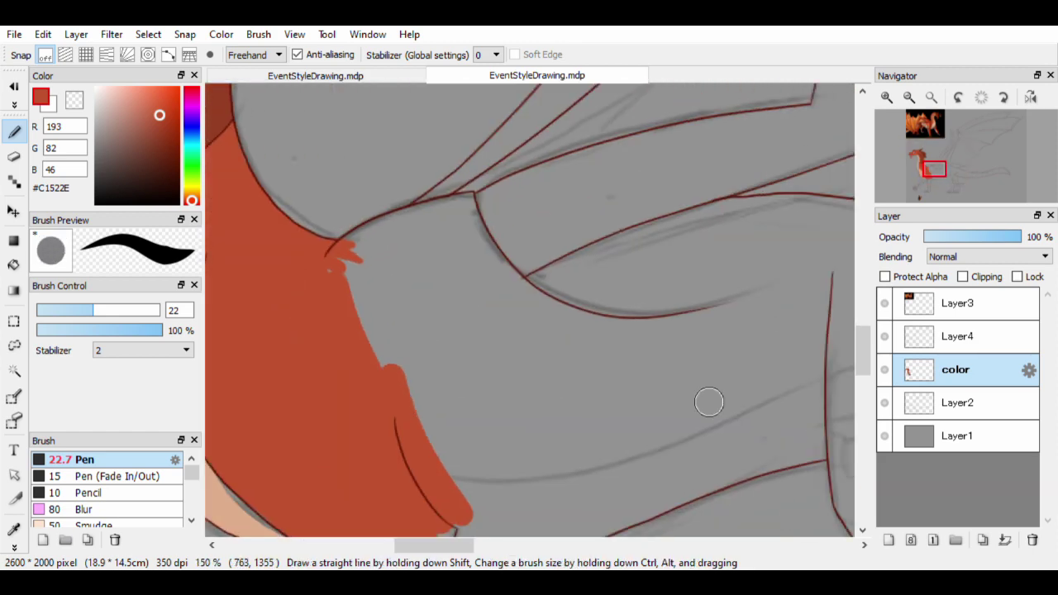
scroll(708, 402, "up", 1)
left_click_drag(430, 288, 410, 233)
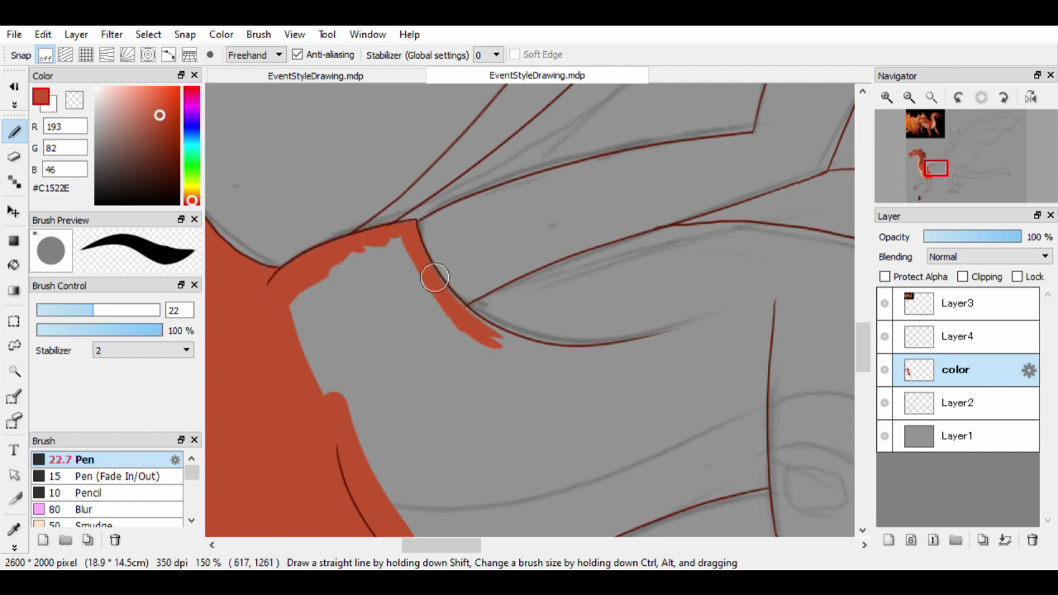
mouse_move(434, 278)
left_mouse_down()
mouse_move(641, 355)
mouse_move(727, 296)
mouse_move(565, 370)
mouse_move(539, 350)
mouse_move(533, 322)
mouse_move(498, 304)
mouse_move(456, 334)
mouse_move(682, 234)
mouse_move(388, 255)
mouse_move(299, 330)
mouse_move(351, 270)
mouse_move(259, 292)
left_mouse_up()
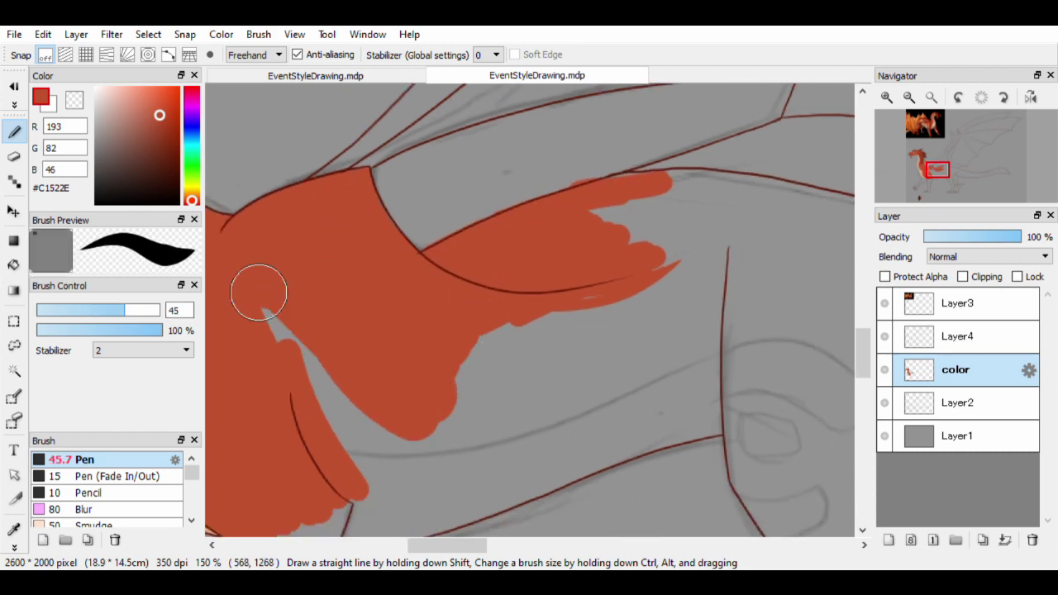
scroll(259, 291, "down", 3)
mouse_move(397, 335)
left_mouse_down()
mouse_move(515, 301)
mouse_move(438, 308)
mouse_move(496, 256)
mouse_move(567, 279)
mouse_move(618, 333)
left_mouse_up()
scroll(421, 391, "up", 3)
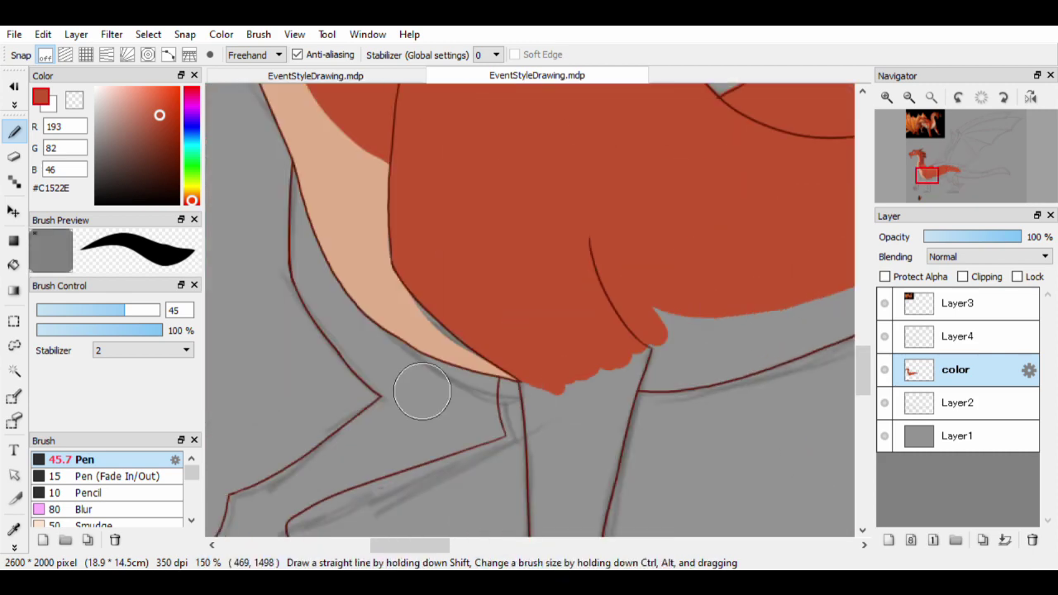
Sample the tan #DEAD8B and touch up the lower end of the throat stripe with the Pen at 15
key("alt")
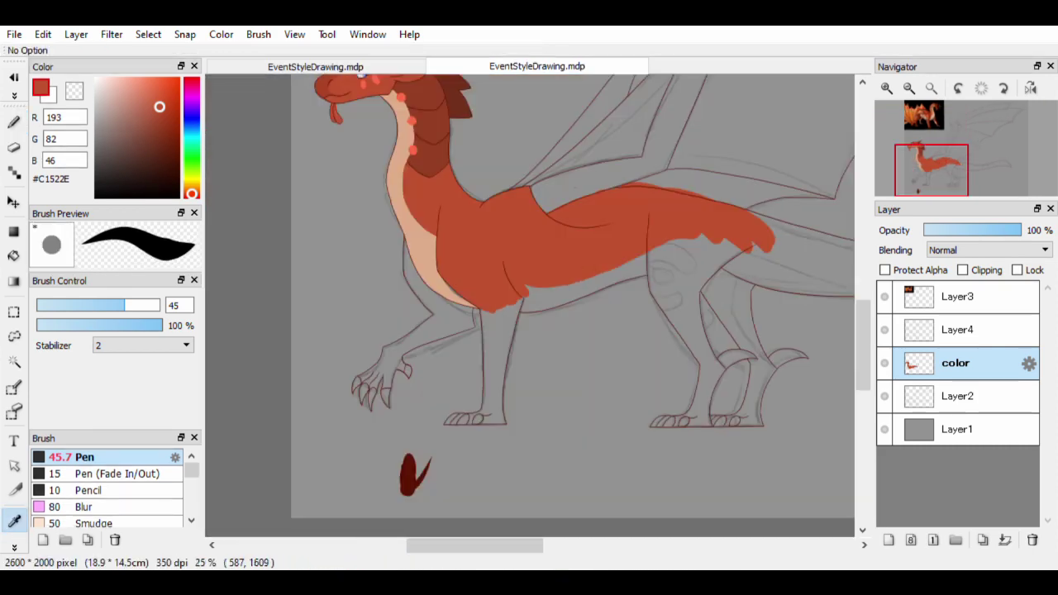
scroll(463, 330, "up", 2)
left_click(405, 248)
scroll(488, 377, "up", 2)
scroll(489, 378, "up", 1)
key("bracketleft")
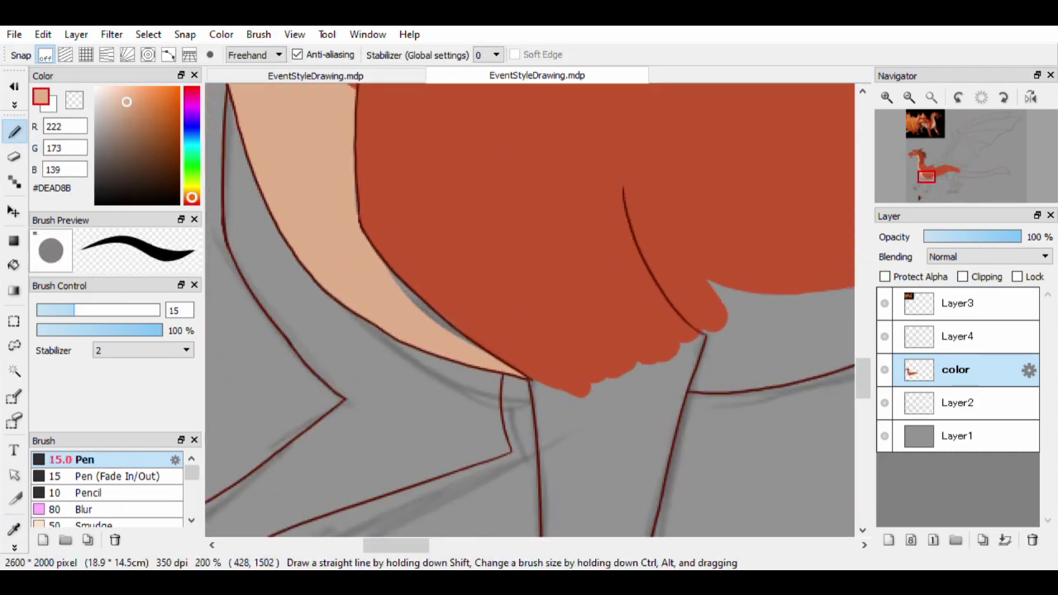
scroll(529, 319, "down", 3)
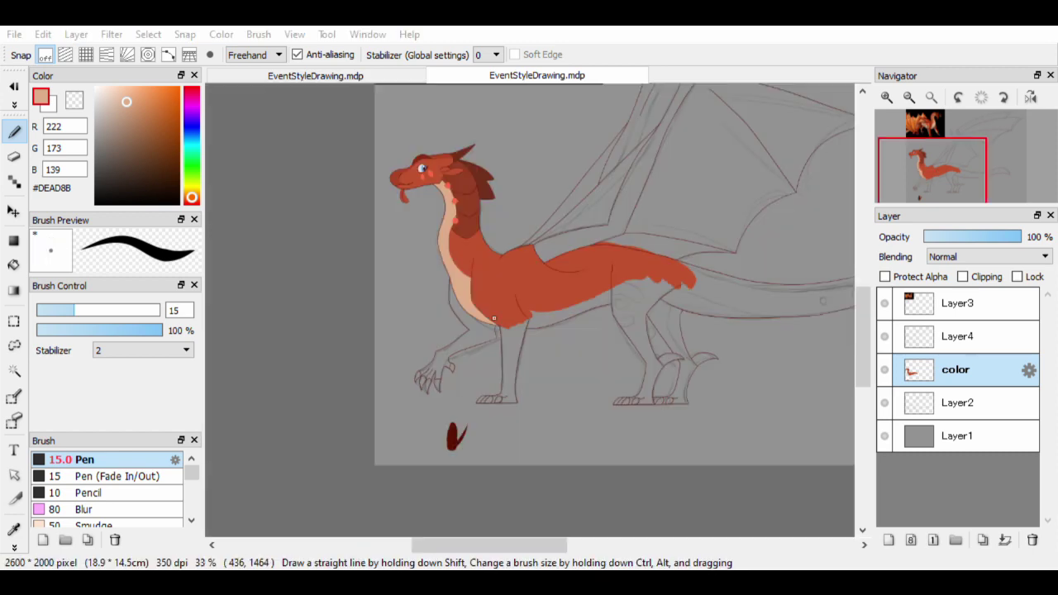
Refill the horn and the spiky neck crest with the darker brown #5D2615 using the Bucket
scroll(466, 278, "up", 3)
key("alt")
left_click(455, 232)
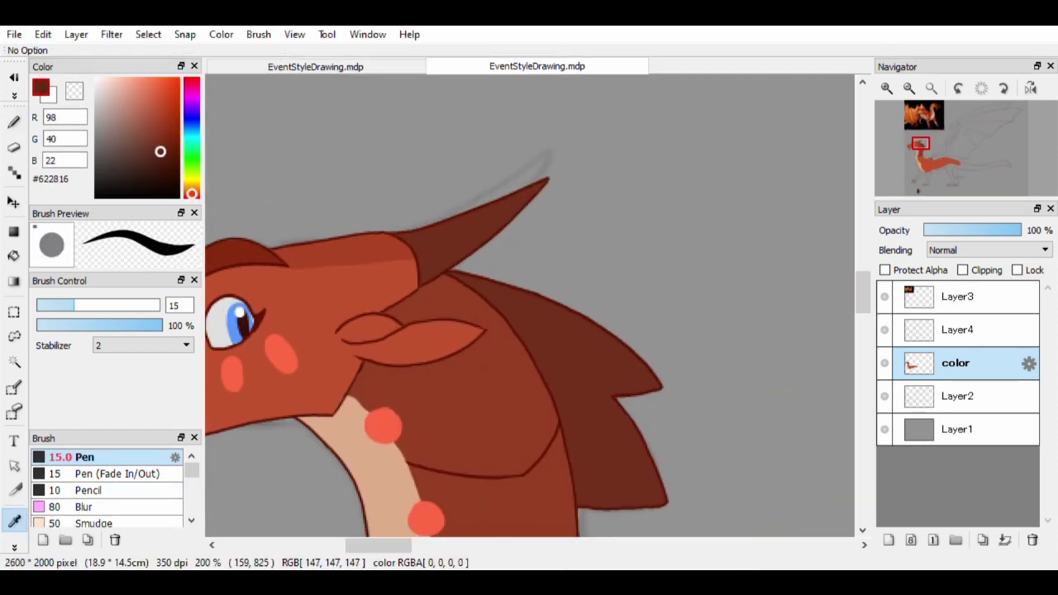
key("g")
left_click(496, 221)
scroll(470, 224, "down", 3)
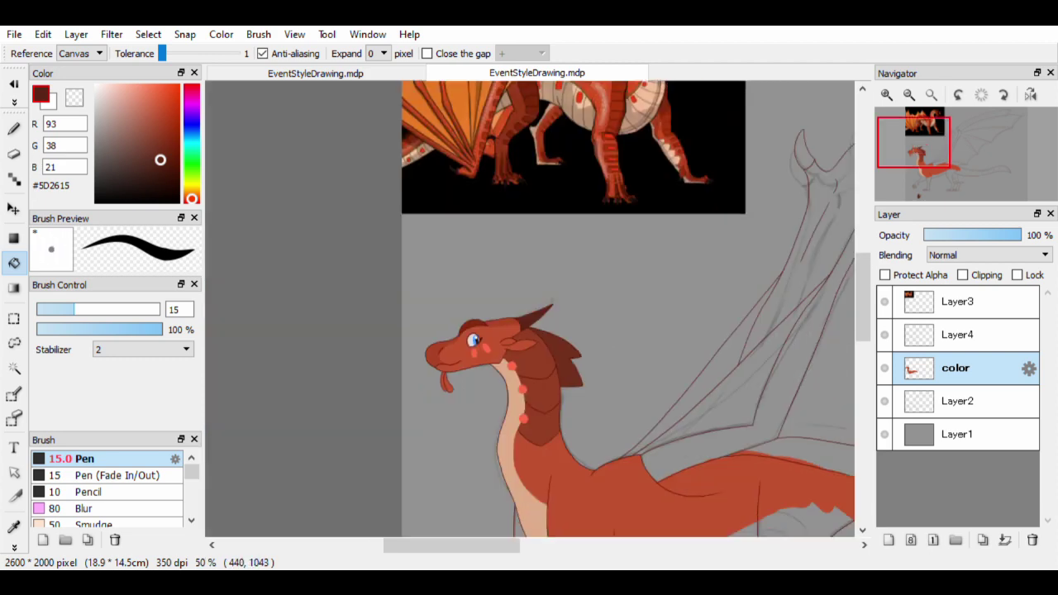
scroll(570, 376, "up", 1)
scroll(578, 380, "down", 1)
scroll(562, 462, "up", 3)
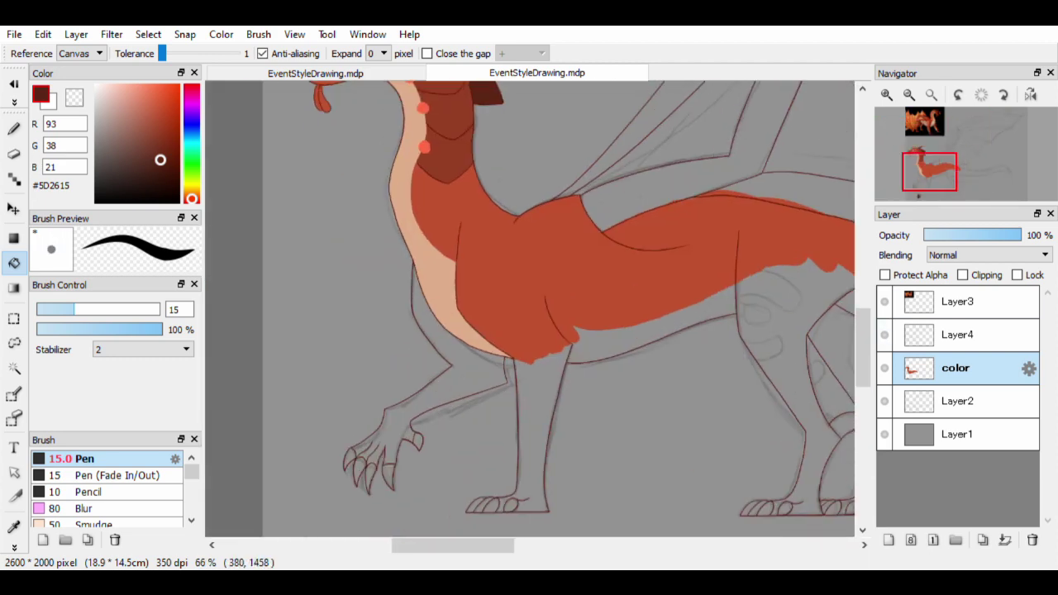
Sample the body red #C1522E and paint the standing foreleg from the chest down to the ankle with the Pen
key("alt")
left_click(467, 264)
key("b")
scroll(467, 274, "up", 2)
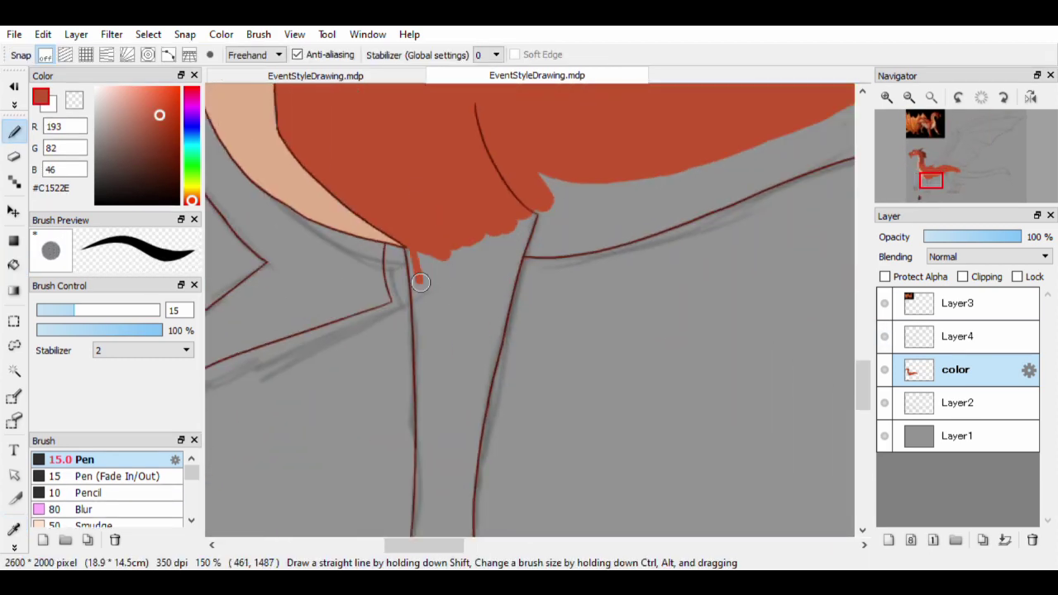
mouse_move(419, 282)
left_mouse_down()
mouse_move(411, 248)
mouse_move(449, 273)
mouse_move(473, 336)
mouse_move(488, 296)
mouse_move(415, 267)
mouse_move(442, 200)
mouse_move(435, 224)
mouse_move(461, 321)
mouse_move(438, 241)
left_mouse_up()
left_click_drag(436, 404, 477, 428)
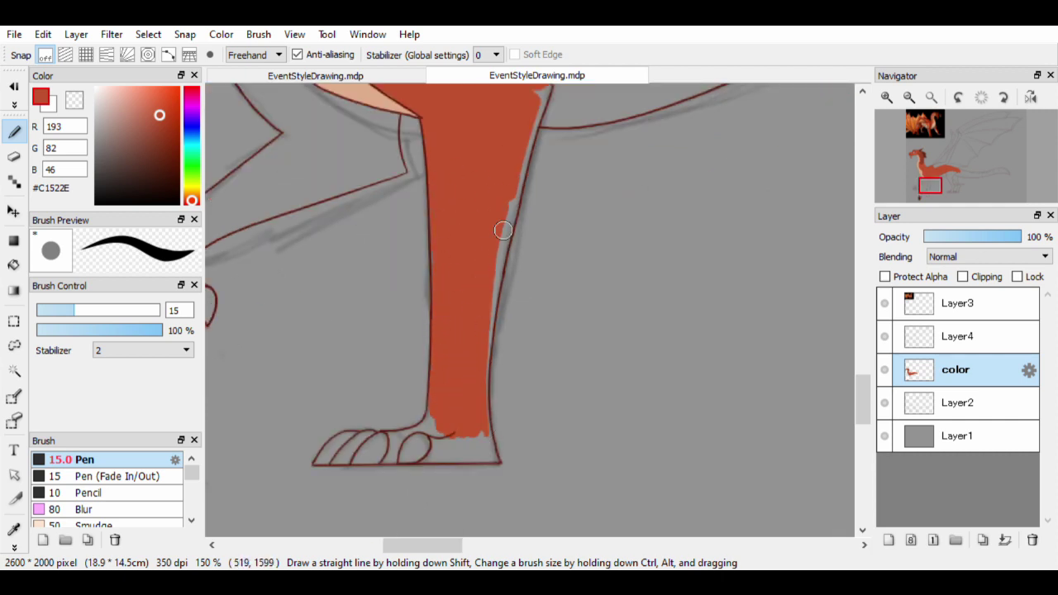
scroll(486, 356, "up", 3)
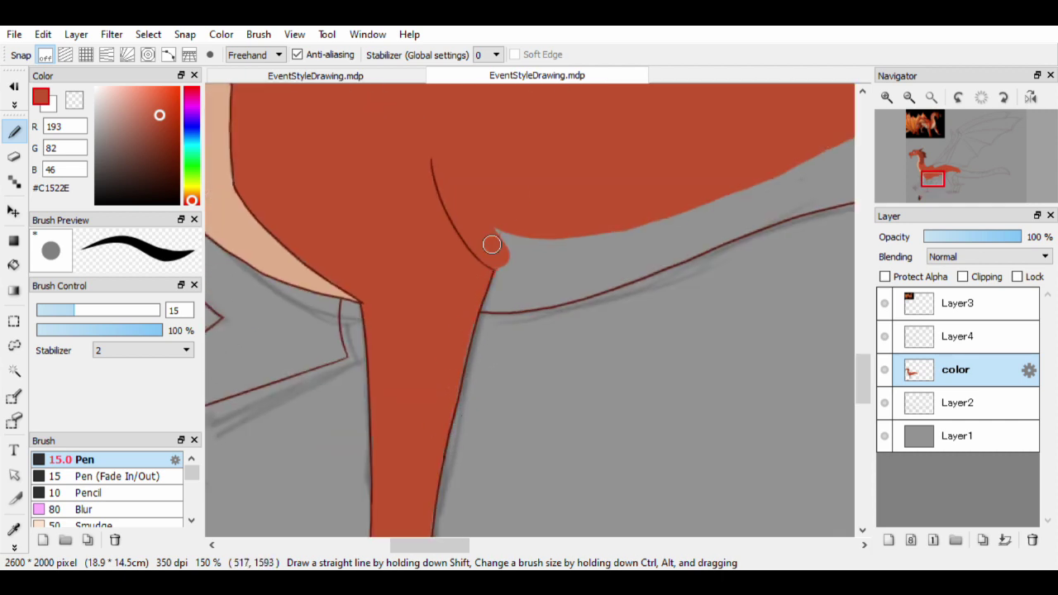
Paint the standing forefoot, including its toes and heel, in #C1522E
scroll(491, 244, "down", 5)
scroll(531, 413, "up", 2)
mouse_move(279, 363)
left_mouse_down()
mouse_move(321, 377)
mouse_move(291, 334)
left_mouse_up()
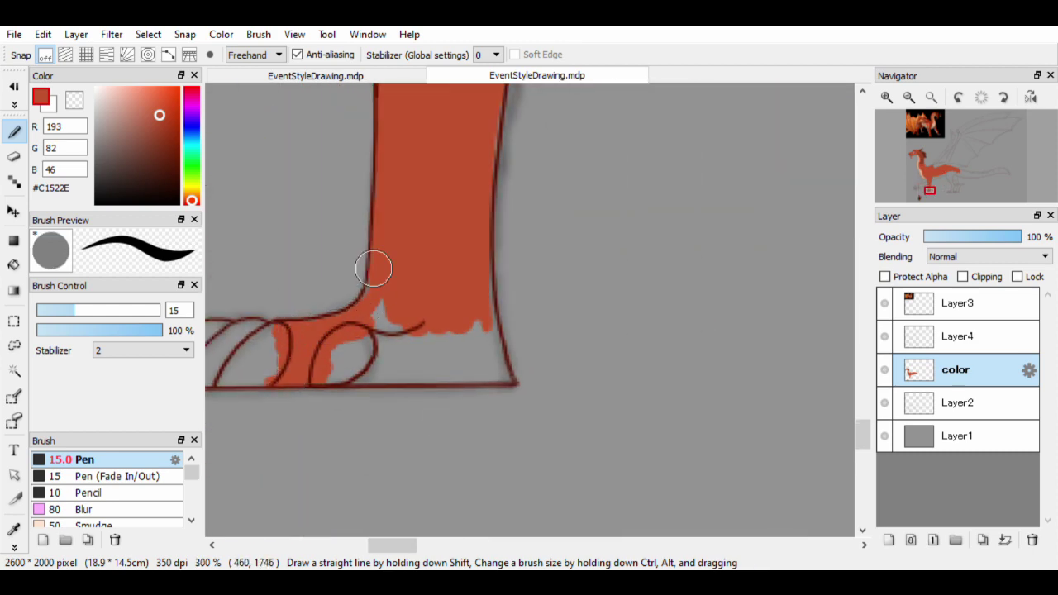
left_click_drag(334, 379, 448, 377)
mouse_move(491, 307)
left_mouse_down()
mouse_move(480, 353)
mouse_move(449, 350)
left_mouse_up()
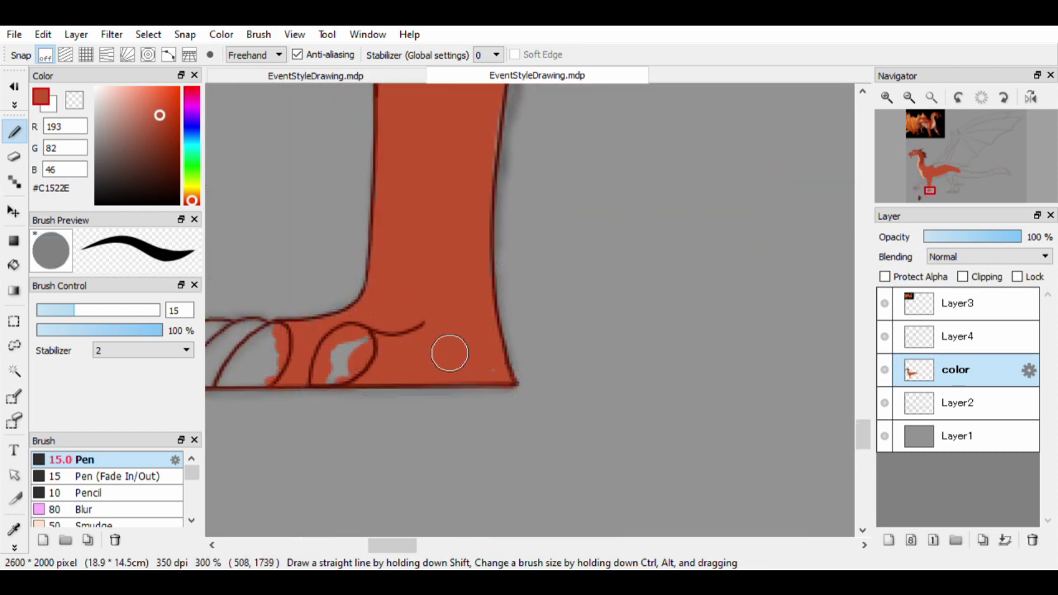
Paint the raised front paw and wrist in #C1522E and erase the overspill on its claws
scroll(449, 350, "down", 6)
scroll(459, 368, "up", 3)
scroll(460, 367, "up", 2)
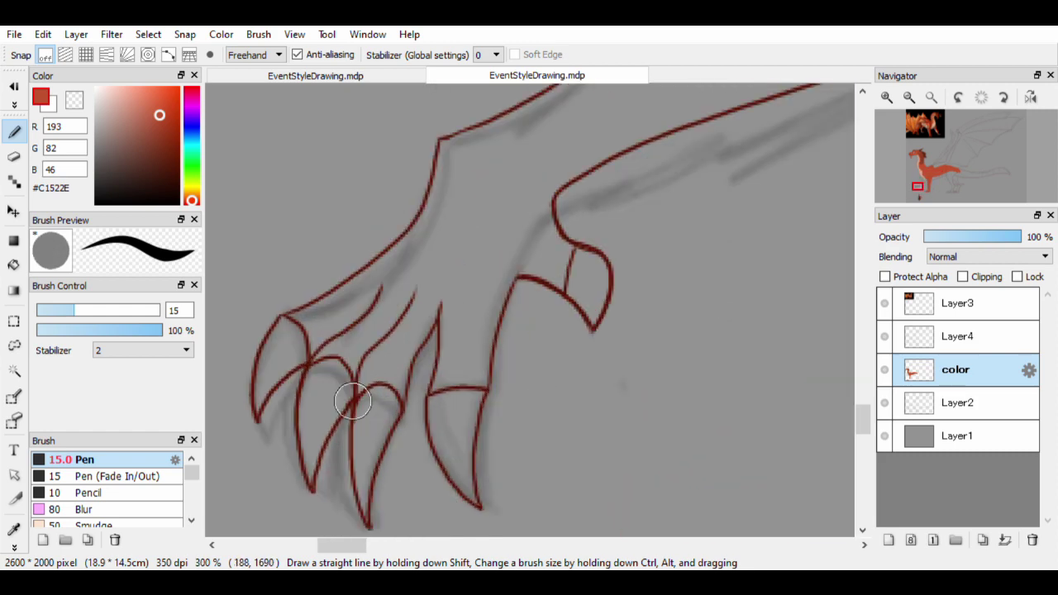
mouse_move(354, 402)
left_mouse_down()
mouse_move(319, 355)
mouse_move(366, 307)
mouse_move(398, 393)
mouse_move(445, 391)
mouse_move(462, 358)
mouse_move(451, 213)
mouse_move(524, 200)
mouse_move(355, 388)
left_mouse_up()
mouse_move(248, 446)
left_mouse_down()
mouse_move(278, 385)
mouse_move(328, 418)
mouse_move(322, 314)
mouse_move(273, 297)
left_mouse_up()
mouse_move(330, 388)
left_mouse_down()
mouse_move(460, 303)
mouse_move(391, 297)
mouse_move(353, 330)
left_mouse_up()
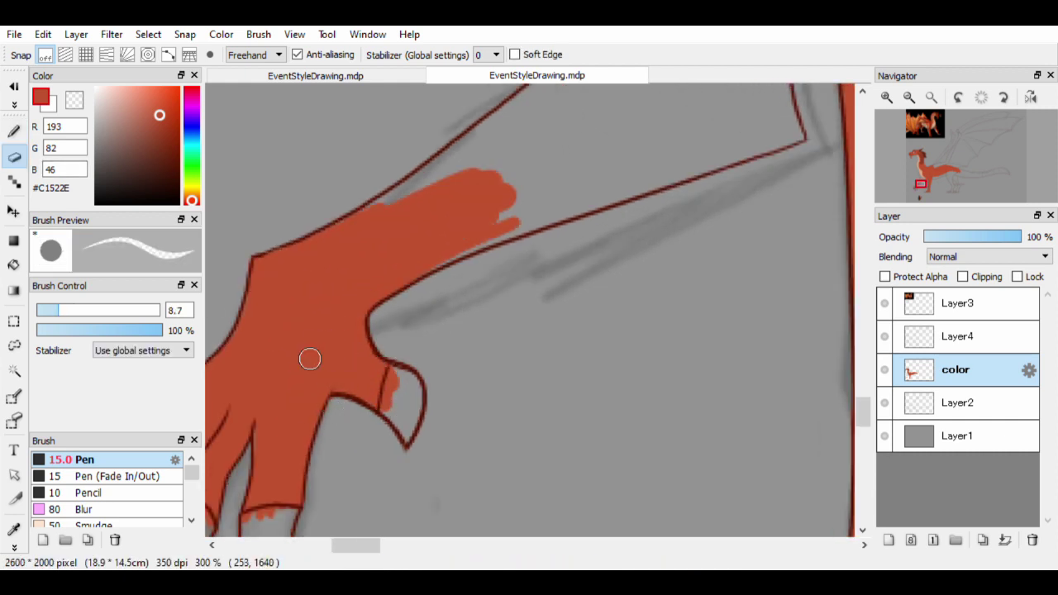
mouse_move(307, 359)
left_mouse_down()
mouse_move(371, 309)
mouse_move(306, 276)
mouse_move(396, 240)
mouse_move(307, 300)
mouse_move(450, 197)
left_mouse_up()
Fill the raised foreleg's forearm and upper arm with #C1522E up to the throat stripe
scroll(396, 240, "up", 2)
scroll(508, 148, "up", 3)
mouse_move(496, 382)
left_mouse_down()
mouse_move(543, 374)
mouse_move(626, 295)
mouse_move(559, 349)
mouse_move(562, 307)
left_mouse_up()
scroll(562, 306, "up", 3)
mouse_move(537, 363)
left_mouse_down()
mouse_move(504, 347)
mouse_move(664, 350)
mouse_move(619, 336)
mouse_move(401, 207)
mouse_move(454, 360)
mouse_move(517, 323)
left_mouse_up()
scroll(454, 360, "up", 3)
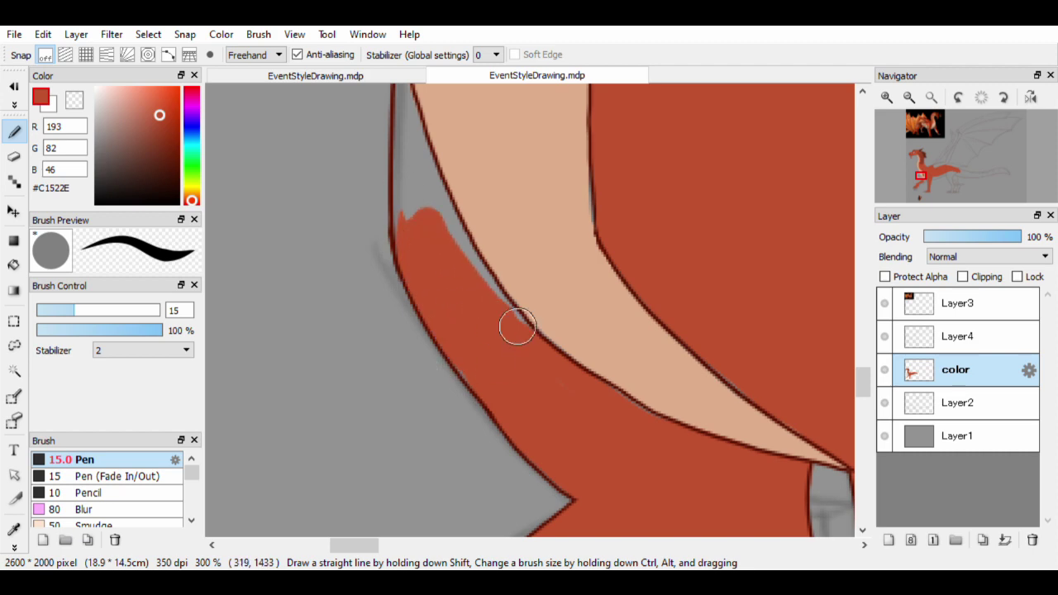
scroll(524, 323, "up", 4)
mouse_move(476, 235)
left_mouse_down()
mouse_move(499, 385)
mouse_move(491, 414)
left_mouse_up()
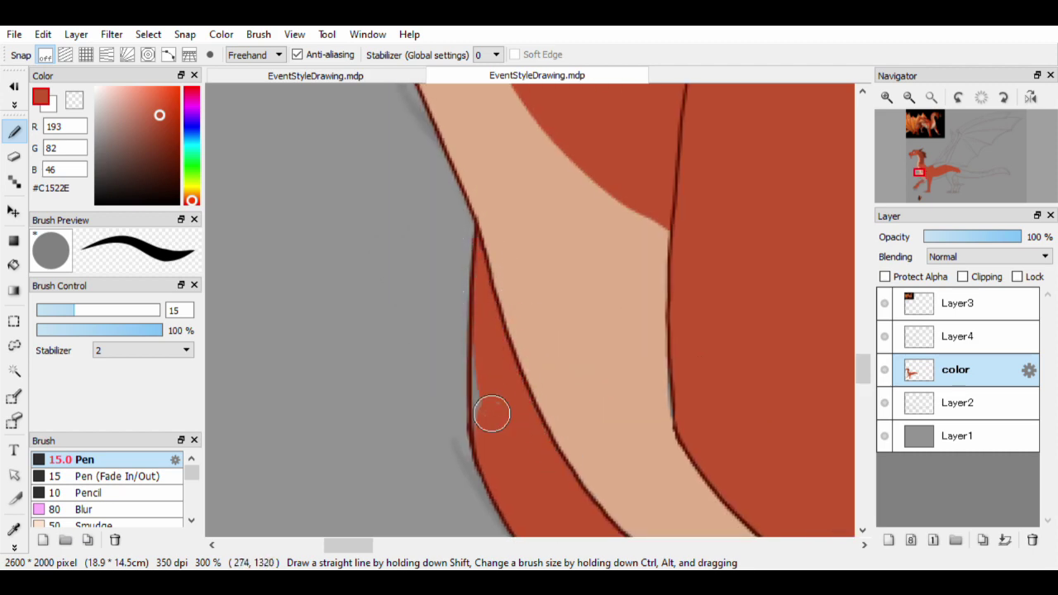
Sample the tan #DEAD8B from the throat stripe for the belly
scroll(491, 413, "up", 3)
scroll(487, 253, "down", 6)
scroll(530, 392, "up", 5)
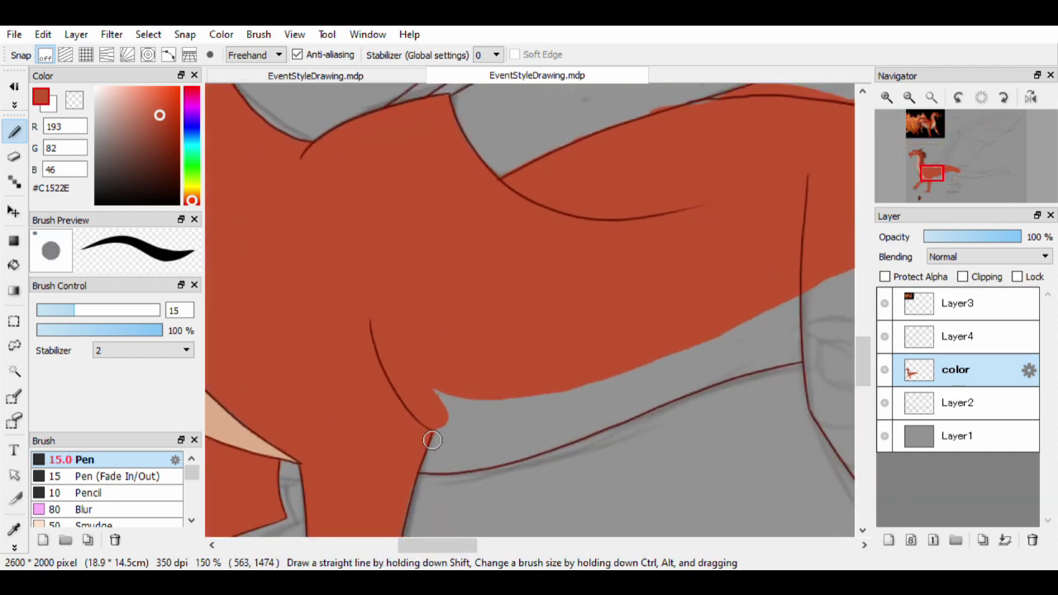
left_click(295, 378, "alt")
scroll(414, 343, "up", 1)
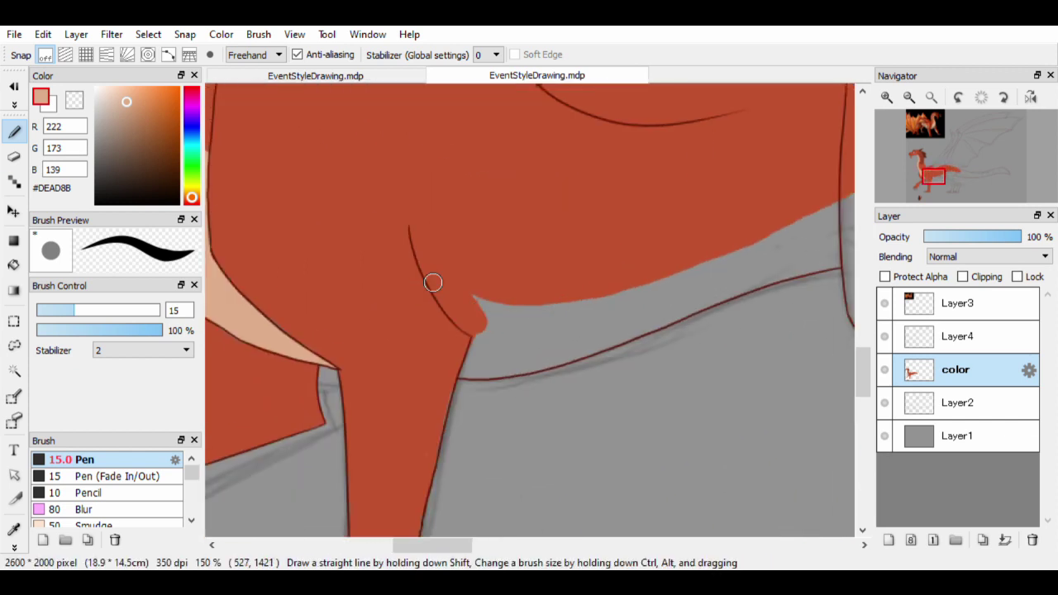
scroll(360, 277, "down", 1)
mouse_move(419, 292)
left_mouse_down()
mouse_move(657, 259)
mouse_move(793, 186)
left_mouse_up()
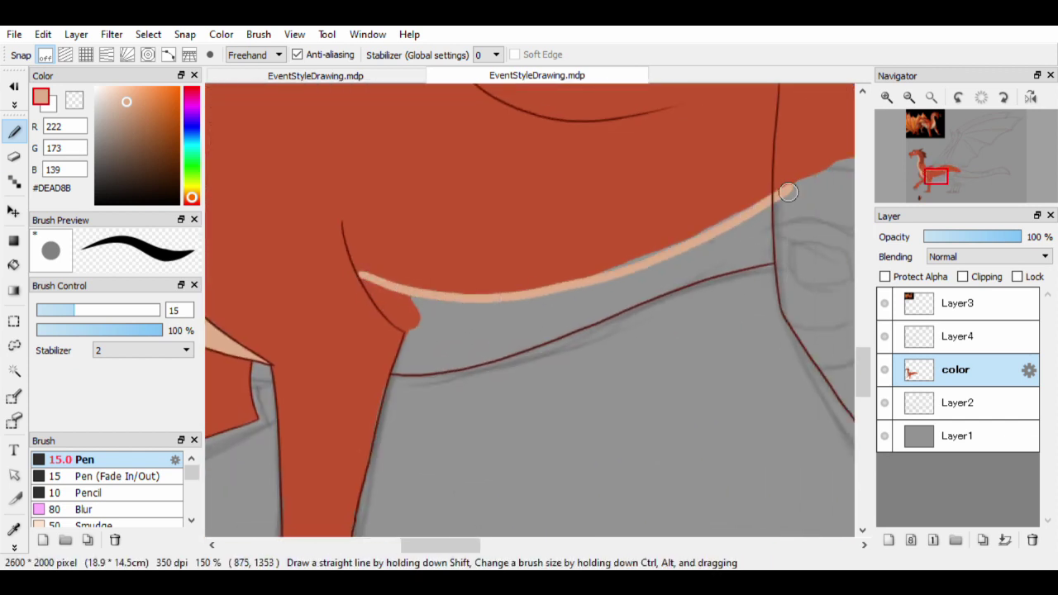
key("ctrl+z")
mouse_move(245, 319)
left_mouse_down()
mouse_move(399, 349)
mouse_move(817, 230)
left_mouse_up()
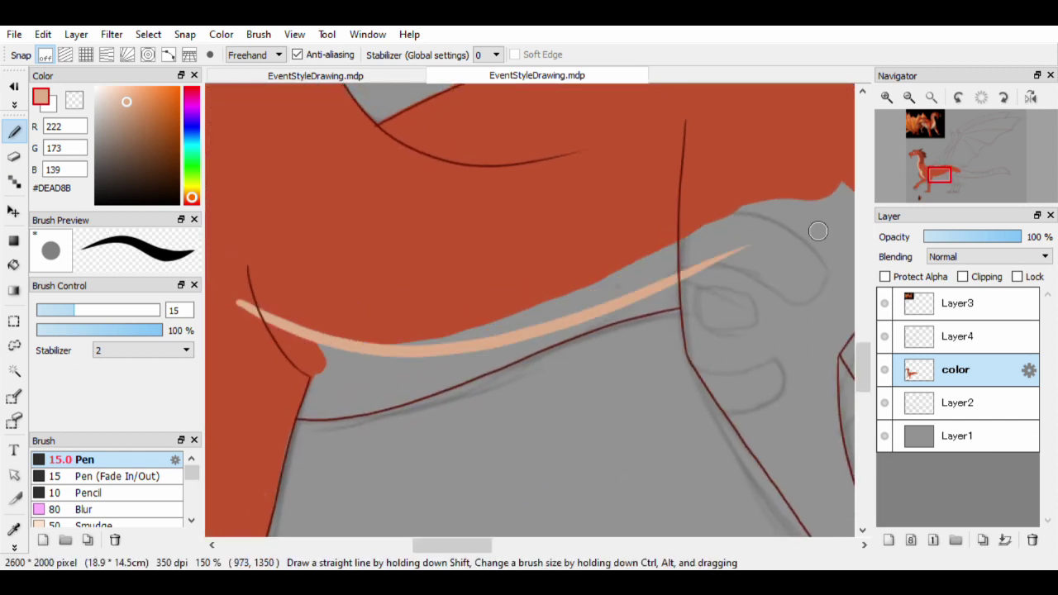
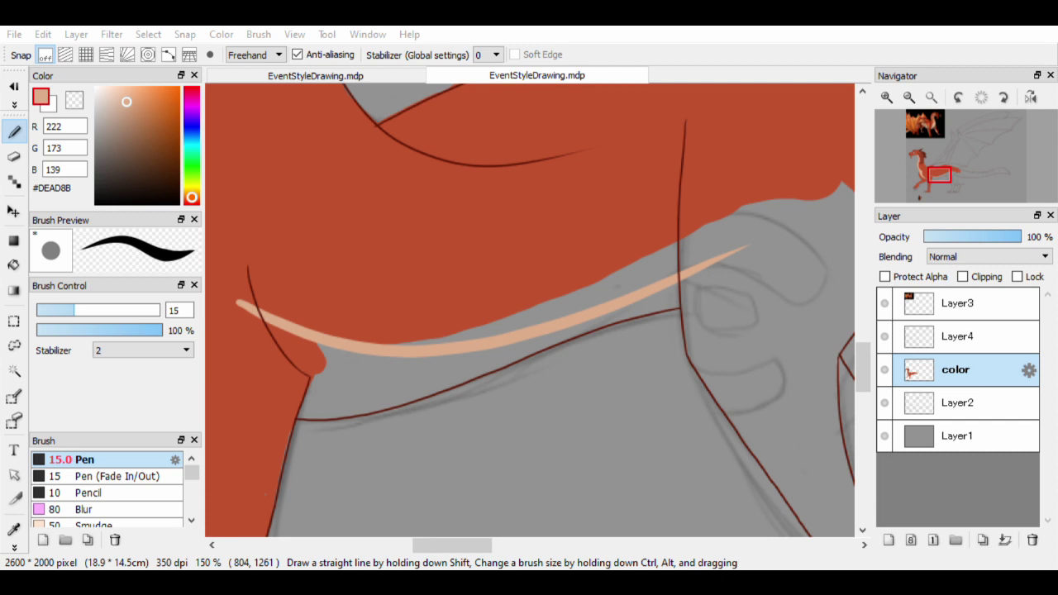
key("ctrl+z")
Paint the belly band in tan #DEAD8B from the foreleg to the thigh, and restore the shoulder edge in #C1522E
mouse_move(245, 295)
left_mouse_down()
mouse_move(524, 309)
mouse_move(746, 212)
left_mouse_up()
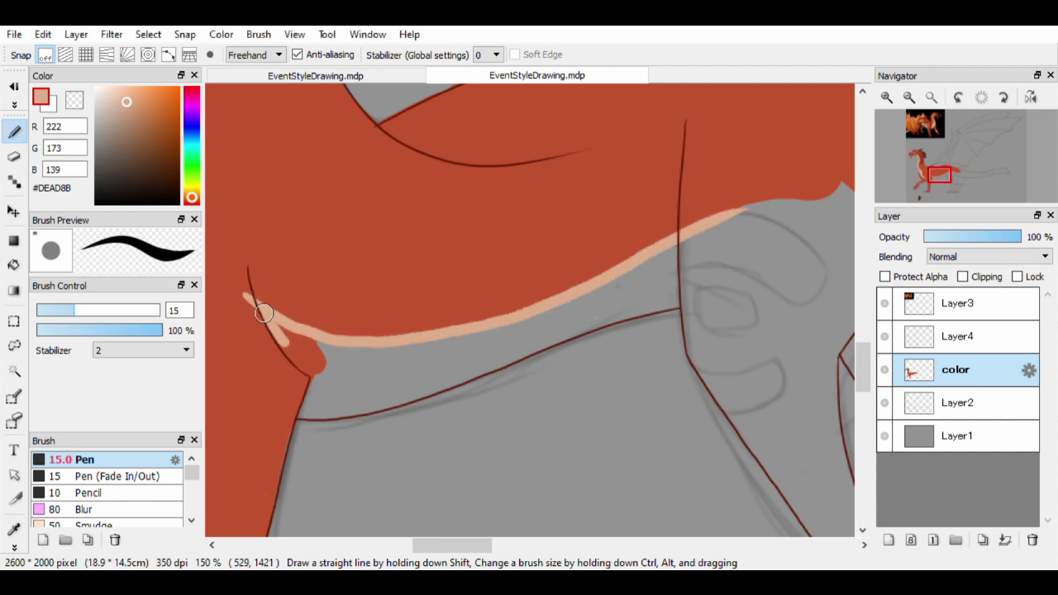
left_click_drag(330, 384, 584, 297)
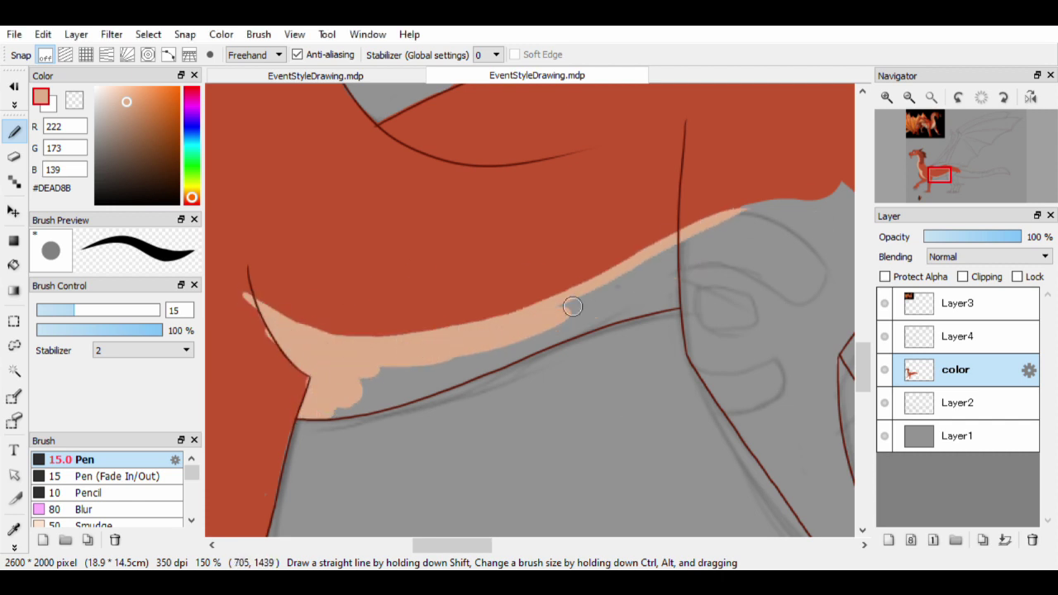
mouse_move(642, 279)
left_mouse_down()
mouse_move(359, 416)
mouse_move(299, 426)
left_mouse_up()
scroll(377, 382, "left", 3)
left_click(360, 346, "alt")
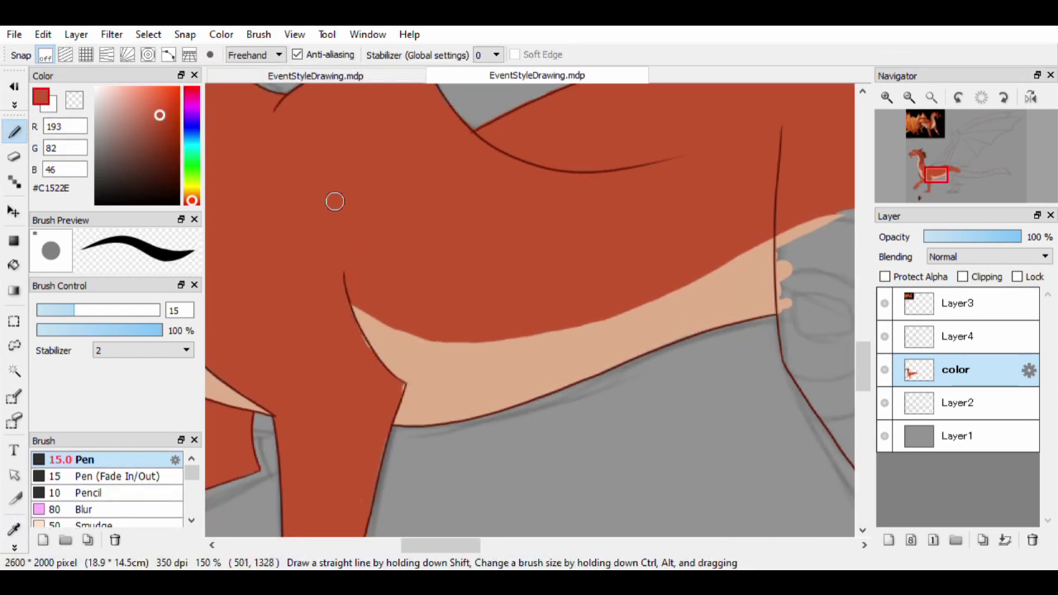
Erase the tan overspill of the belly band beyond the front line of the hind thigh
scroll(417, 389, "down", 8)
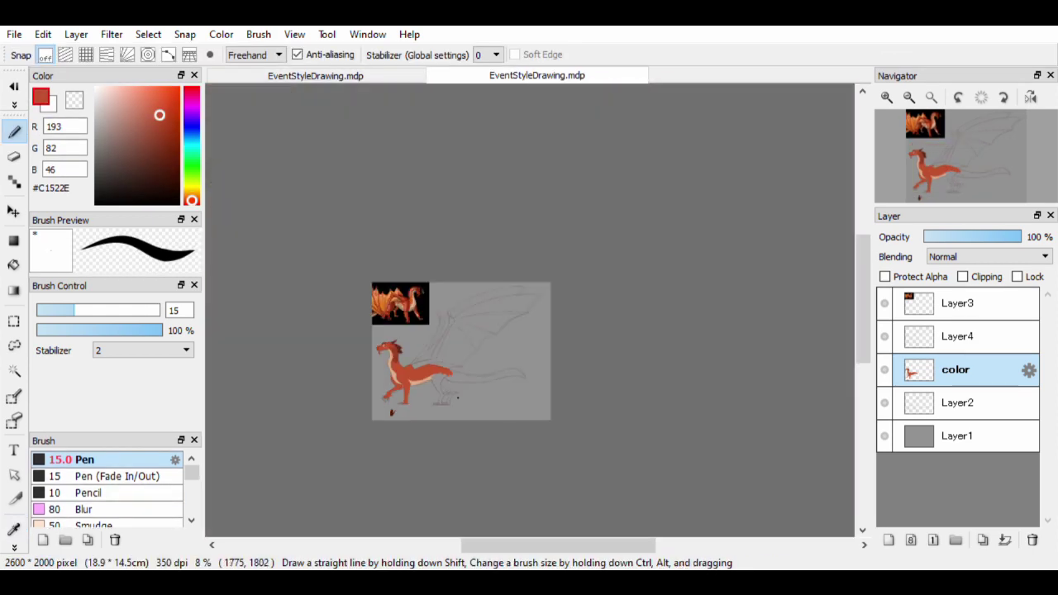
scroll(493, 389, "up", 3)
scroll(425, 317, "up", 2)
scroll(430, 319, "right", 1)
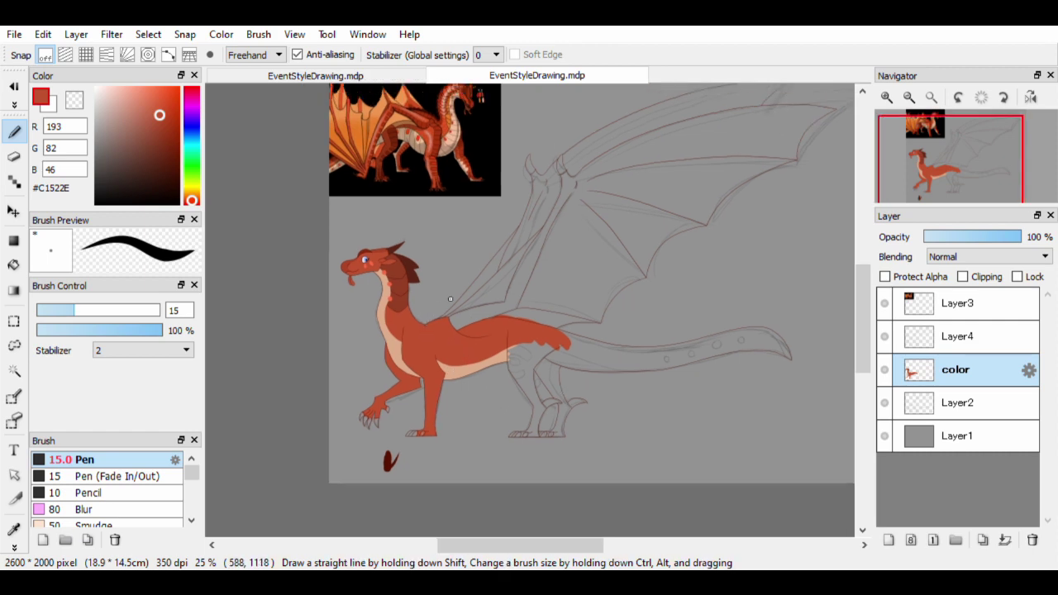
scroll(506, 407, "up", 5)
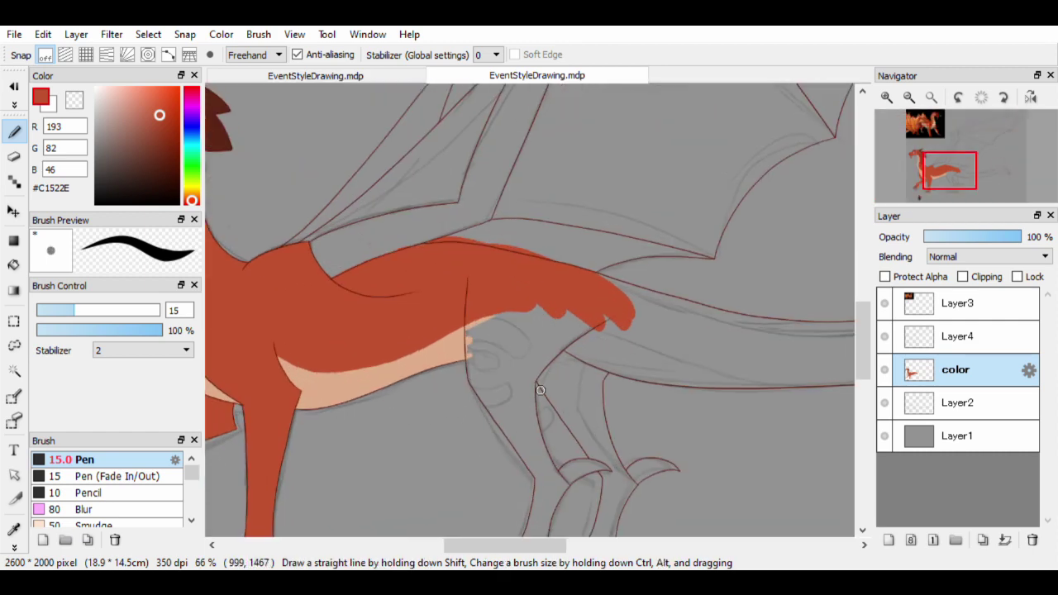
scroll(492, 372, "down", 5)
scroll(483, 355, "up", 2)
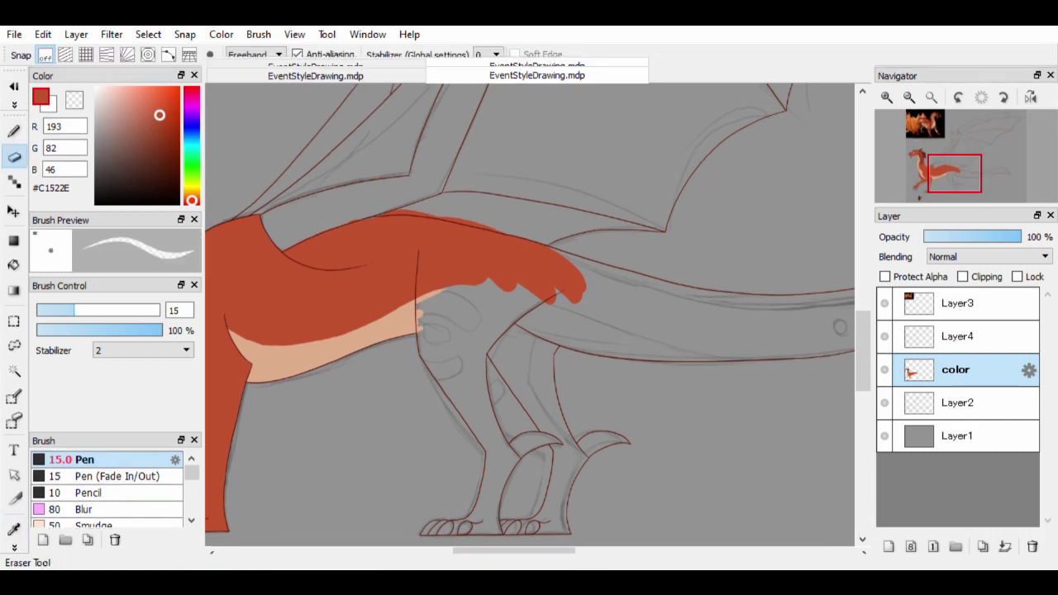
left_click_drag(436, 322, 430, 296)
scroll(422, 338, "down", 2)
scroll(413, 290, "up", 4)
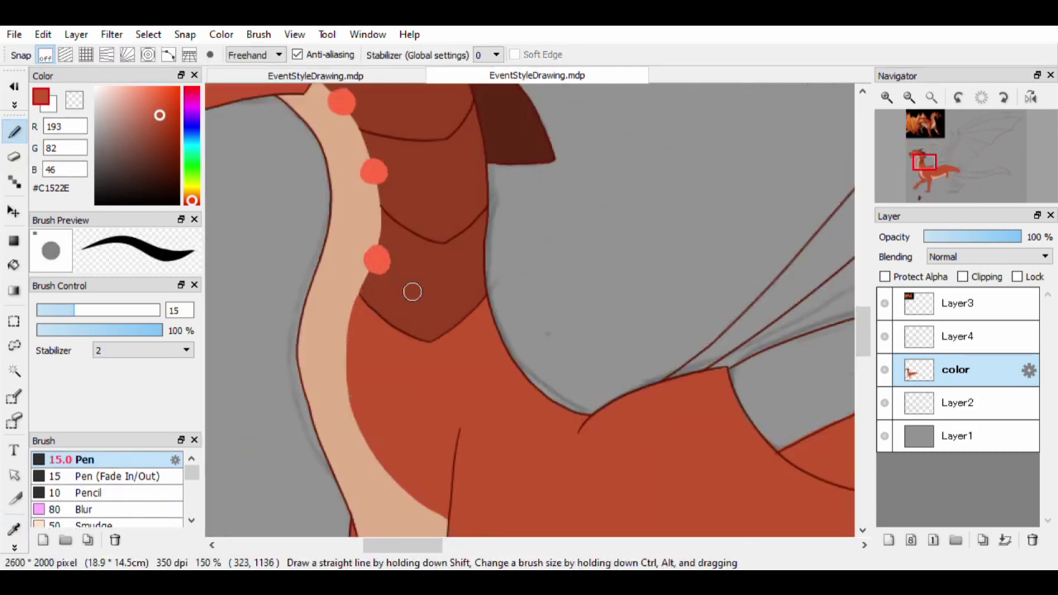
Fill the near hind leg's thigh and shin with #C1522E down to the heel spur
scroll(413, 290, "down", 4)
scroll(682, 422, "up", 3)
scroll(681, 422, "up", 1)
left_click_drag(504, 192, 510, 436)
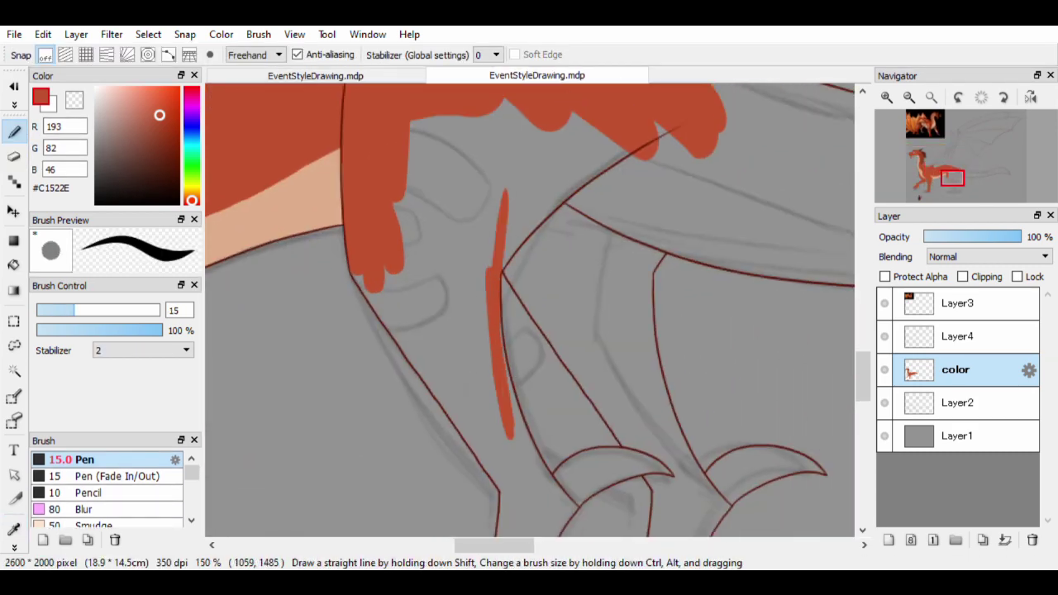
mouse_move(374, 294)
left_mouse_down()
mouse_move(354, 272)
mouse_move(420, 293)
mouse_move(505, 388)
mouse_move(495, 204)
left_mouse_up()
mouse_move(456, 370)
left_mouse_down()
mouse_move(529, 229)
mouse_move(409, 217)
left_mouse_up()
scroll(431, 217, "down", 3)
left_click_drag(468, 316, 437, 323)
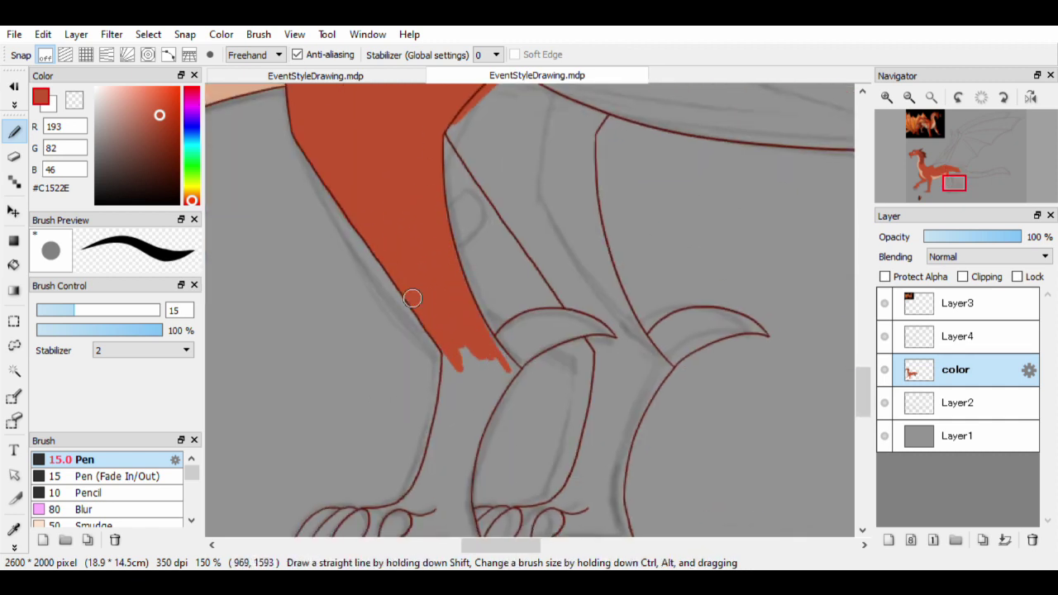
Fill the near hind leg's lower section and foot with #C1522E down to the sole line
scroll(412, 298, "down", 3)
scroll(463, 355, "up", 1)
mouse_move(446, 389)
left_mouse_down()
mouse_move(475, 273)
mouse_move(489, 372)
left_mouse_up()
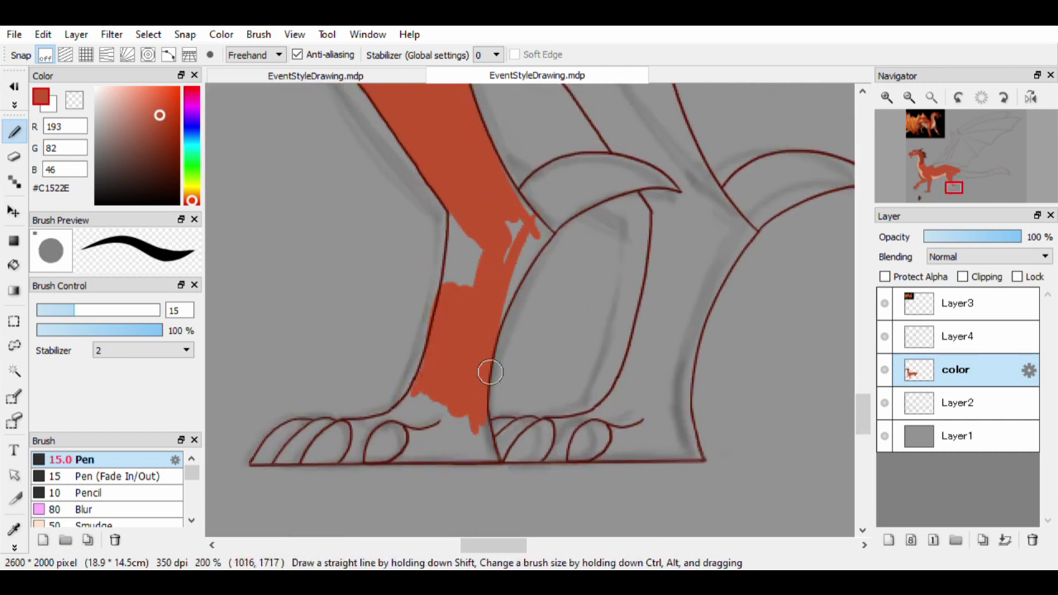
mouse_move(481, 283)
left_mouse_down()
mouse_move(449, 206)
mouse_move(494, 454)
left_mouse_up()
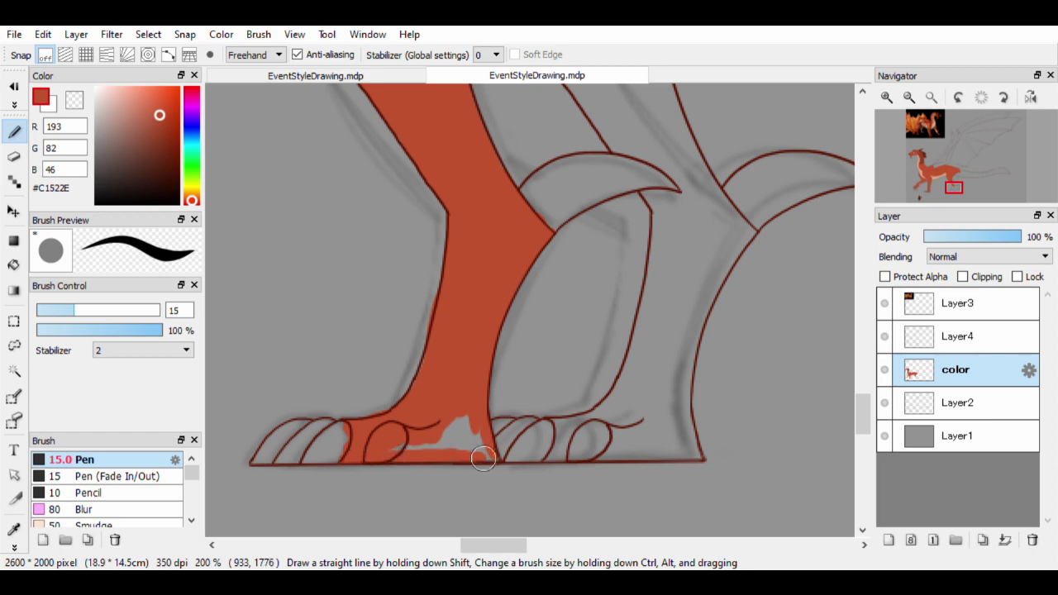
left_click_drag(483, 459, 405, 437)
key("e")
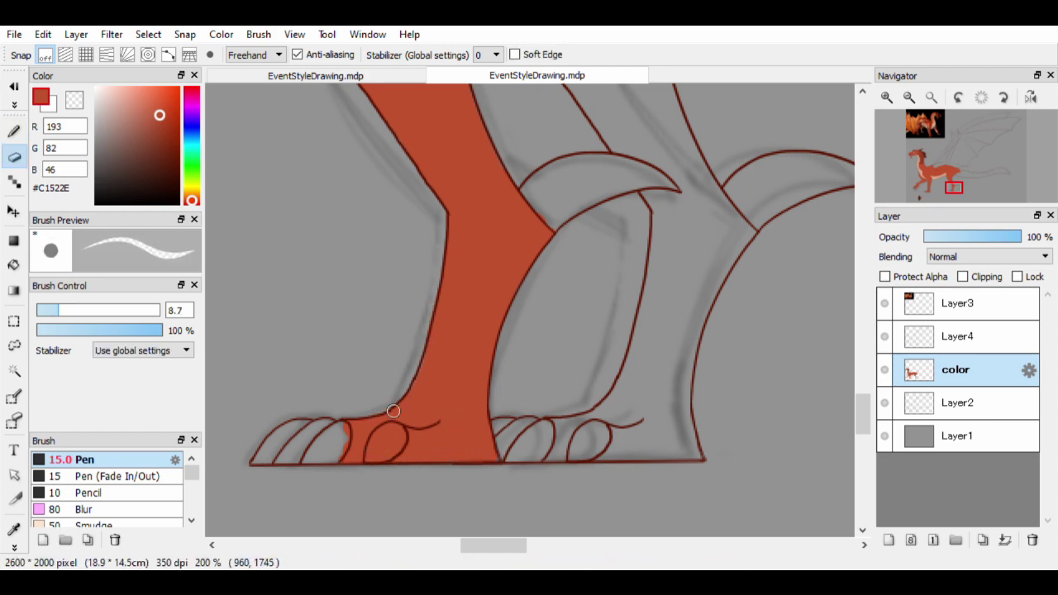
Fill the far hind leg from the thigh down to the foot with #C1522E
key("b")
mouse_move(347, 198)
left_mouse_down()
mouse_move(394, 260)
mouse_move(485, 297)
mouse_move(539, 229)
mouse_move(545, 327)
mouse_move(430, 248)
mouse_move(371, 157)
mouse_move(390, 182)
left_mouse_up()
scroll(540, 230, "down", 3)
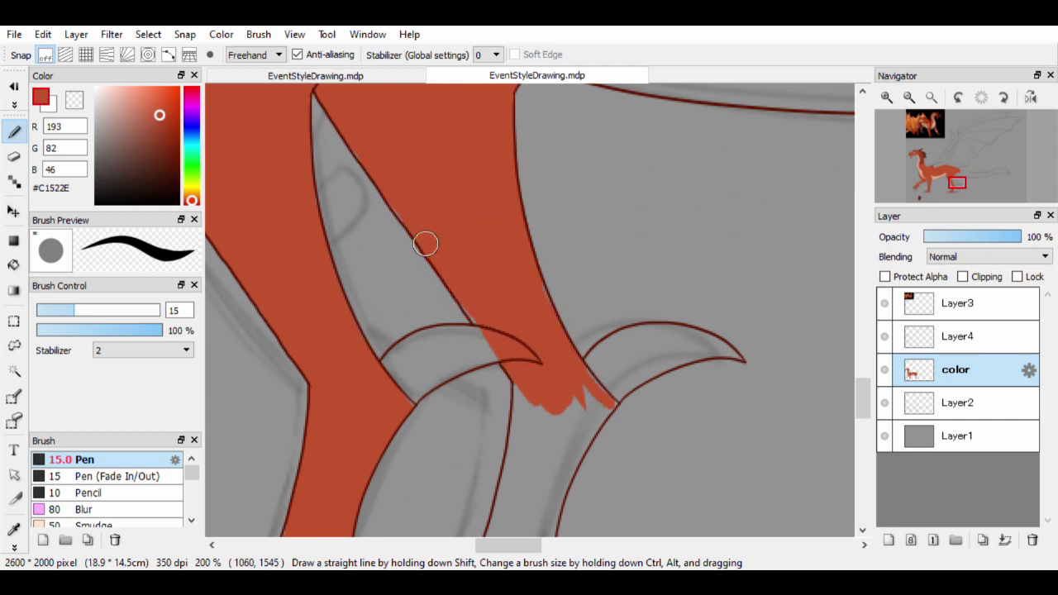
scroll(425, 243, "down", 4)
mouse_move(547, 258)
left_mouse_down()
mouse_move(505, 318)
mouse_move(549, 253)
mouse_move(502, 250)
mouse_move(456, 227)
mouse_move(465, 338)
mouse_move(508, 329)
left_mouse_up()
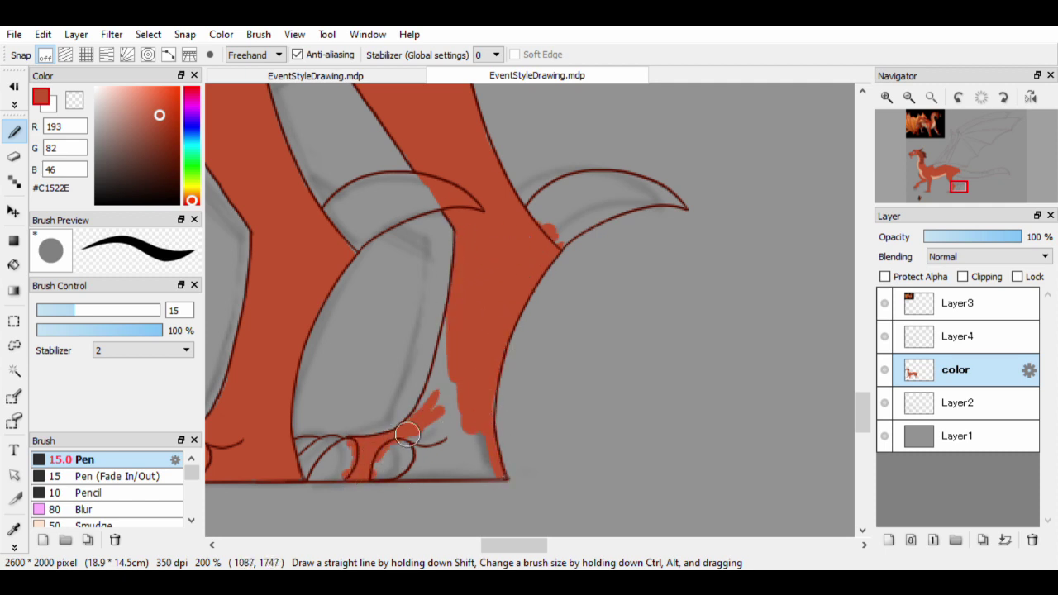
mouse_move(408, 433)
left_mouse_down()
mouse_move(453, 391)
mouse_move(438, 335)
left_mouse_up()
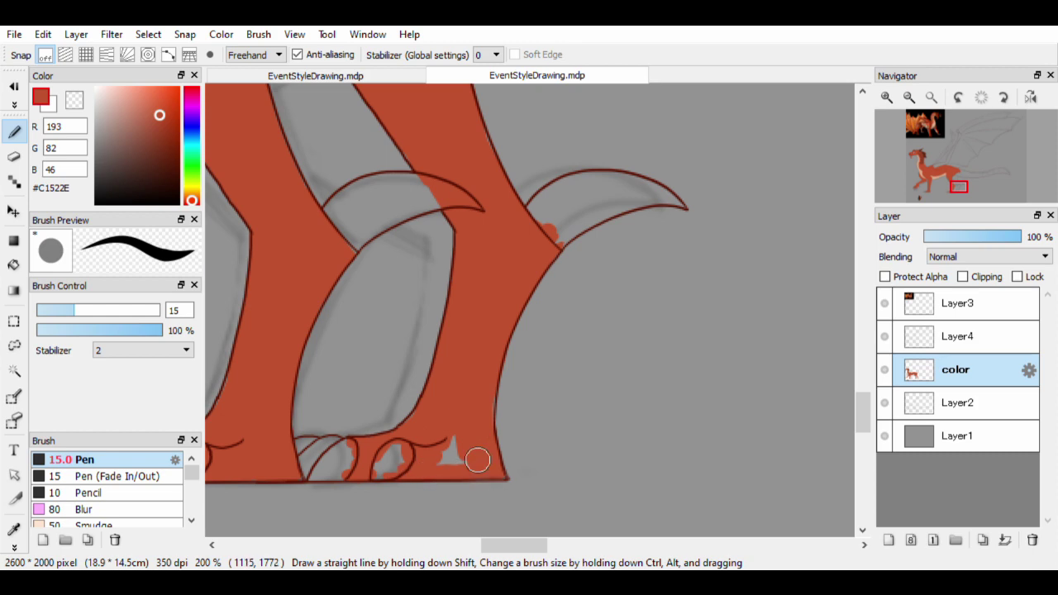
Fill the base of the tail with #C1522E from the rump outward, up to its upper line
scroll(628, 370, "down", 5)
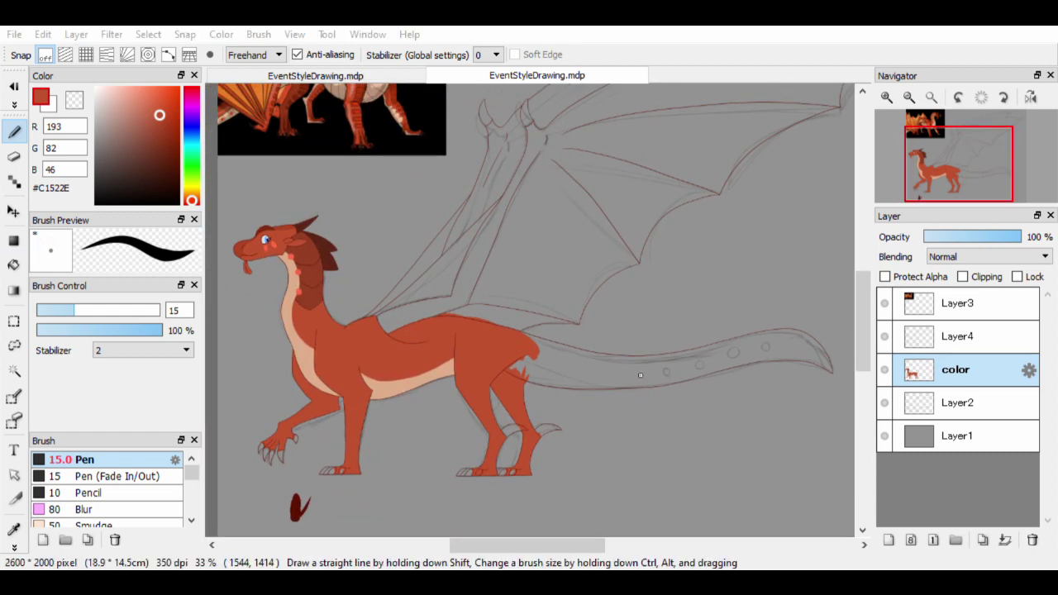
scroll(536, 351, "up", 2)
scroll(495, 381, "down", 2)
scroll(464, 415, "up", 1)
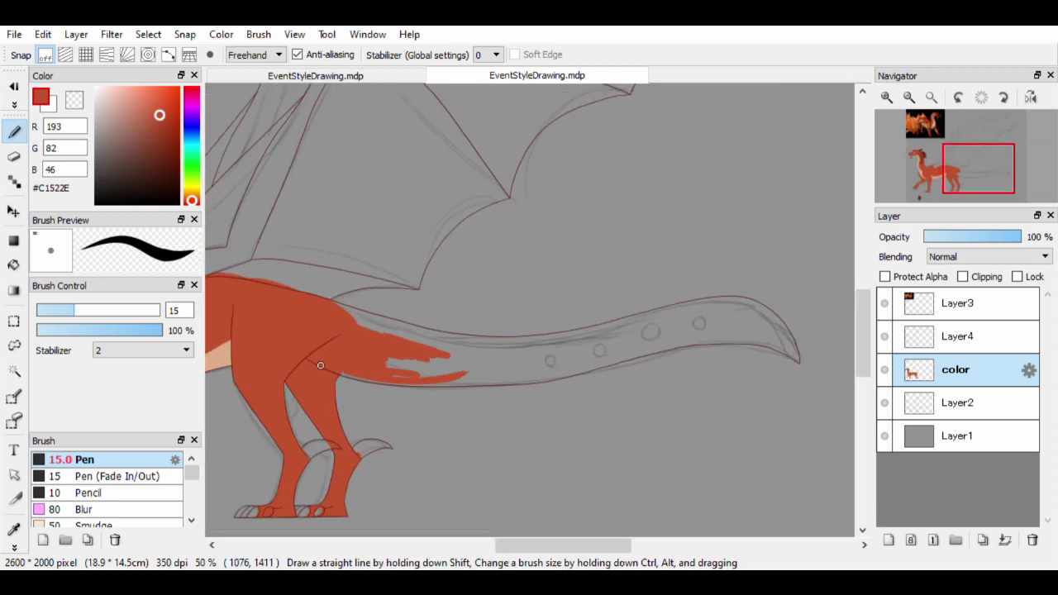
left_click_drag(490, 360, 528, 380)
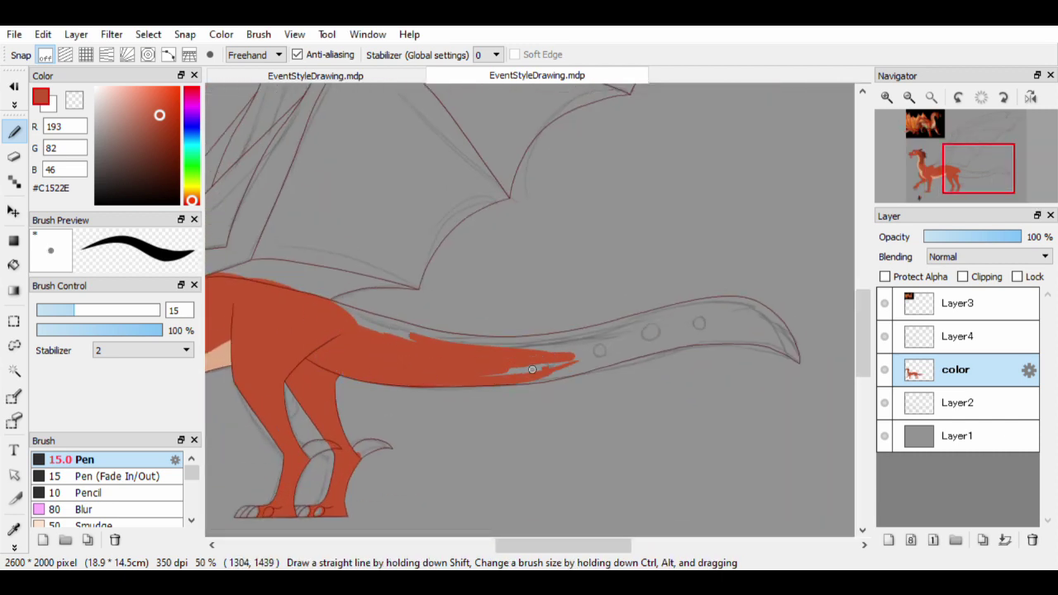
scroll(428, 372, "up", 2)
left_click_drag(386, 313, 430, 329)
left_click_drag(430, 329, 299, 260)
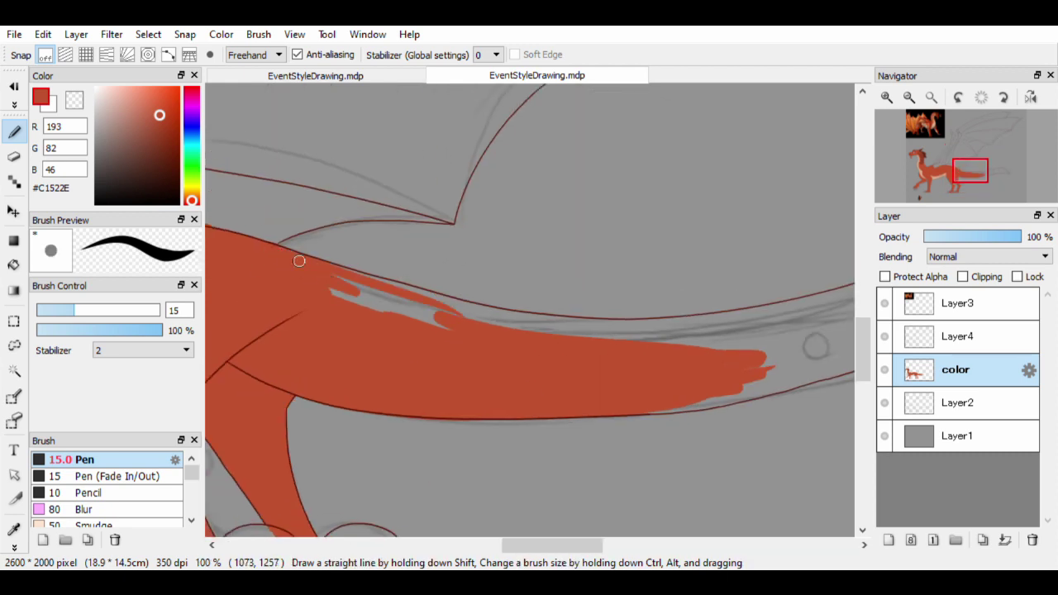
mouse_move(441, 304)
left_mouse_down()
mouse_move(578, 365)
mouse_move(549, 350)
left_mouse_up()
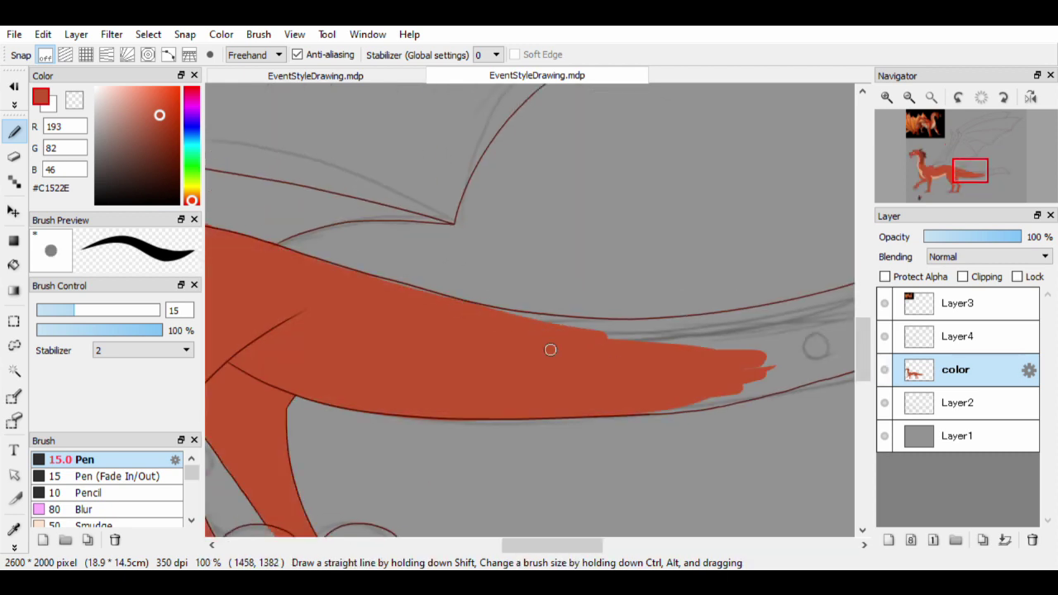
Continue the #C1522E fill along the middle of the tail between its upper and lower lines
scroll(635, 347, "right", 5)
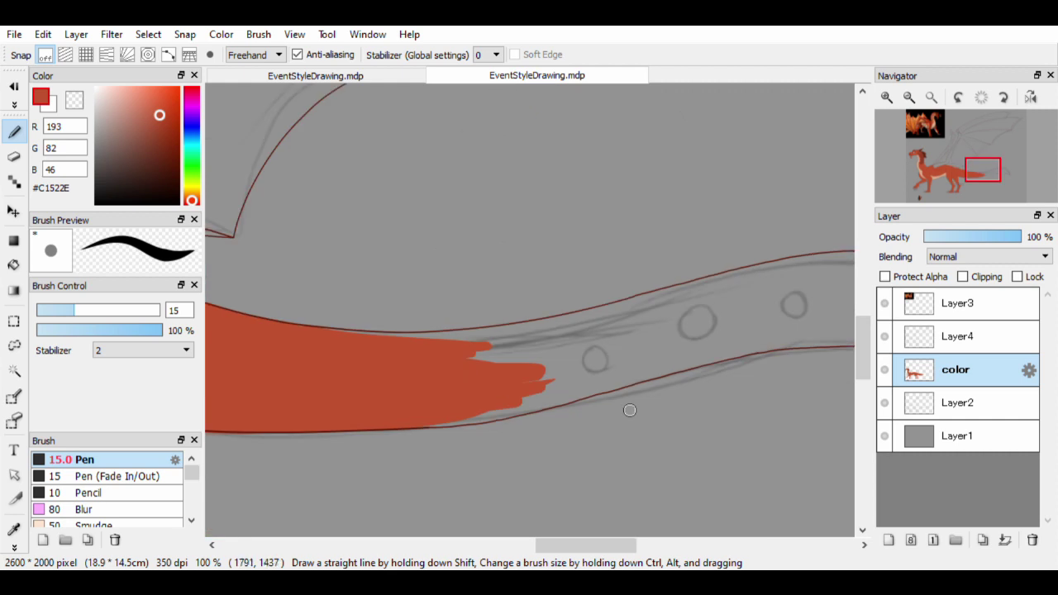
left_click_drag(552, 355, 371, 296)
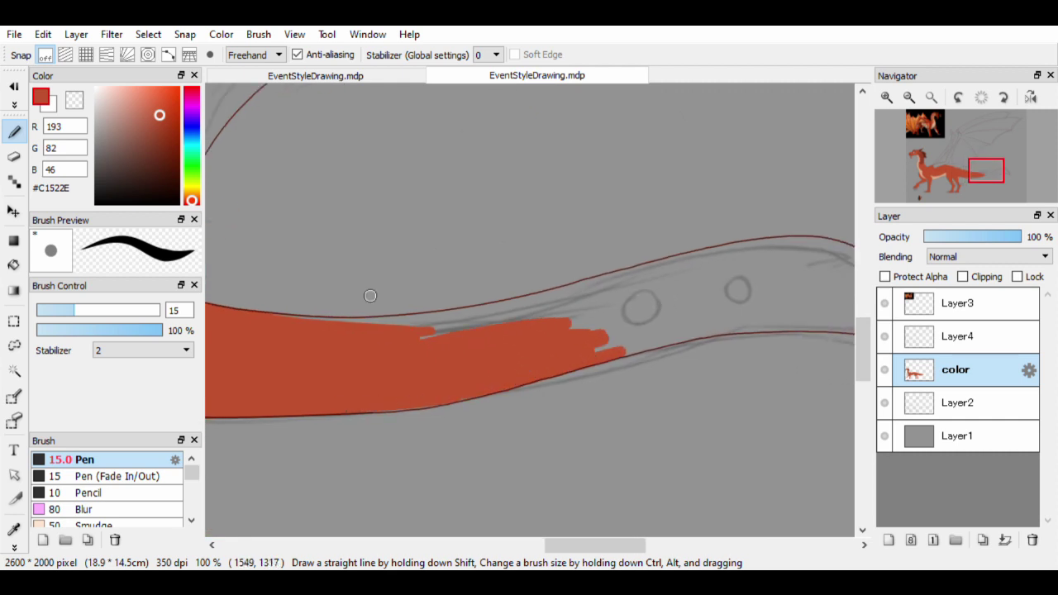
scroll(430, 258, "right", 1)
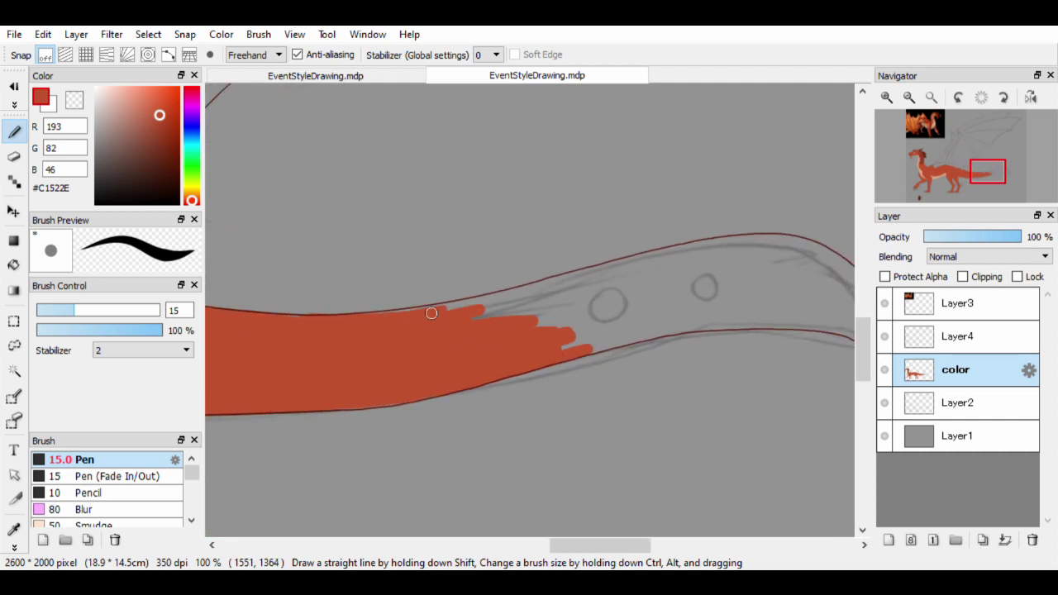
mouse_move(496, 305)
left_mouse_down()
mouse_move(547, 298)
mouse_move(632, 315)
left_mouse_up()
Edge the tail tip in #C1522E and fill it in with the pen enlarged to 28
scroll(541, 402, "right", 3)
left_click_drag(324, 355, 343, 353)
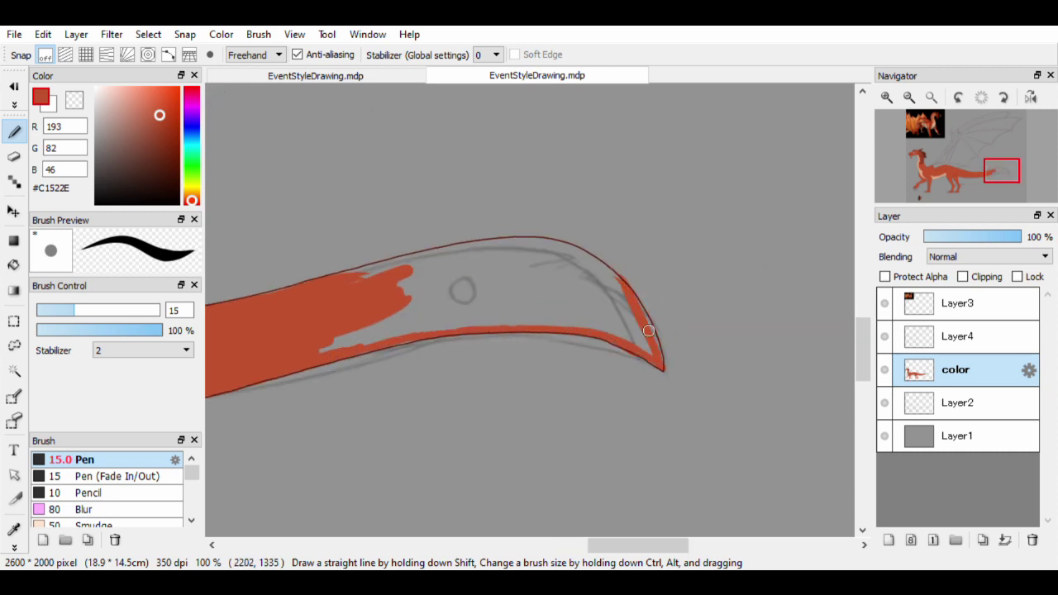
mouse_move(338, 343)
left_mouse_down()
mouse_move(349, 330)
mouse_move(444, 312)
mouse_move(472, 267)
mouse_move(643, 344)
left_mouse_up()
mouse_move(485, 270)
left_mouse_down()
mouse_move(577, 270)
mouse_move(642, 302)
mouse_move(632, 344)
left_mouse_up()
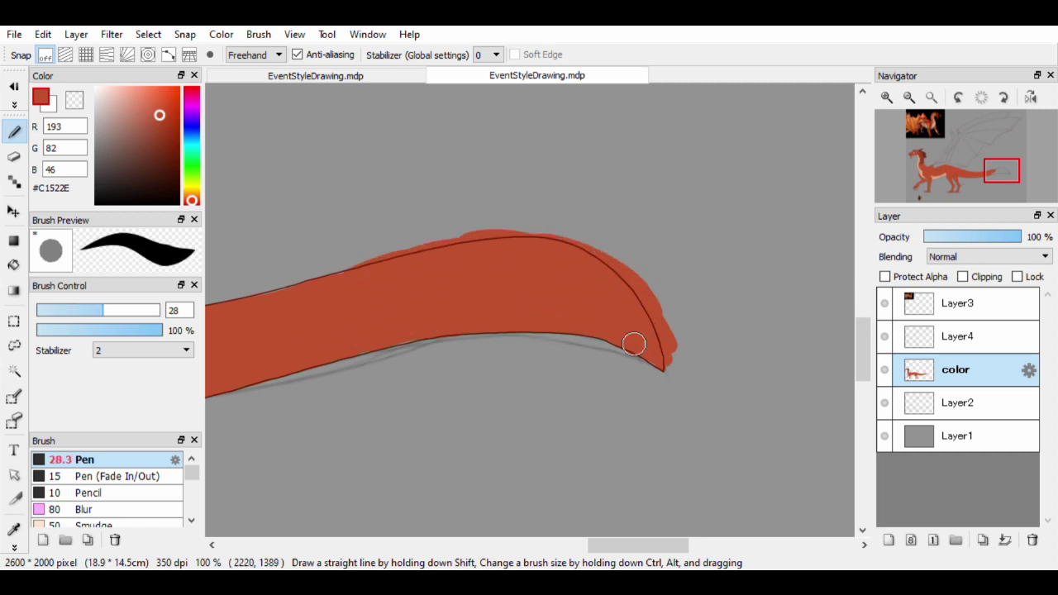
Erase the #C1522E overspill below the lower line of the tail's outer part
key("e")
scroll(386, 267, "up", 4)
scroll(462, 412, "down", 2)
key("b")
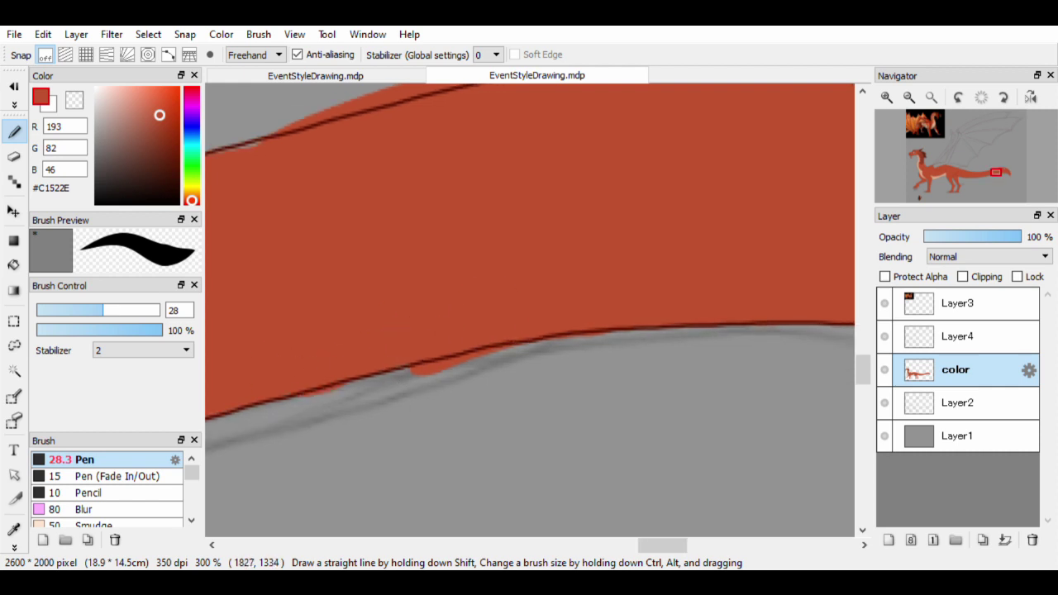
key("e")
left_click_drag(589, 366, 329, 372)
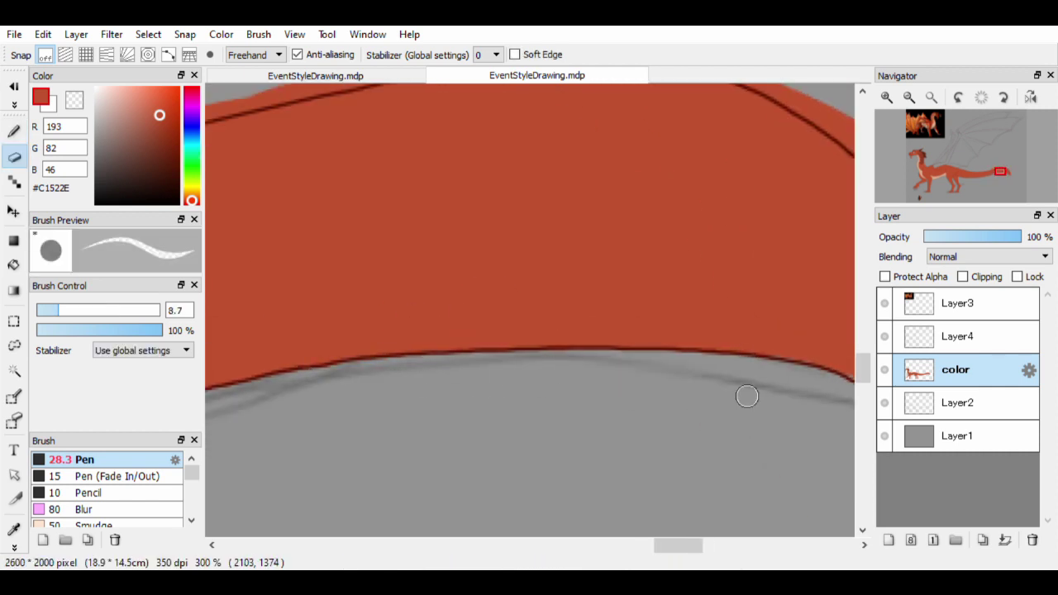
left_click_drag(746, 396, 473, 313)
Erase the #C1522E overspill outside the curved outer line of the tail tip
key("b")
left_click_drag(461, 242, 438, 242)
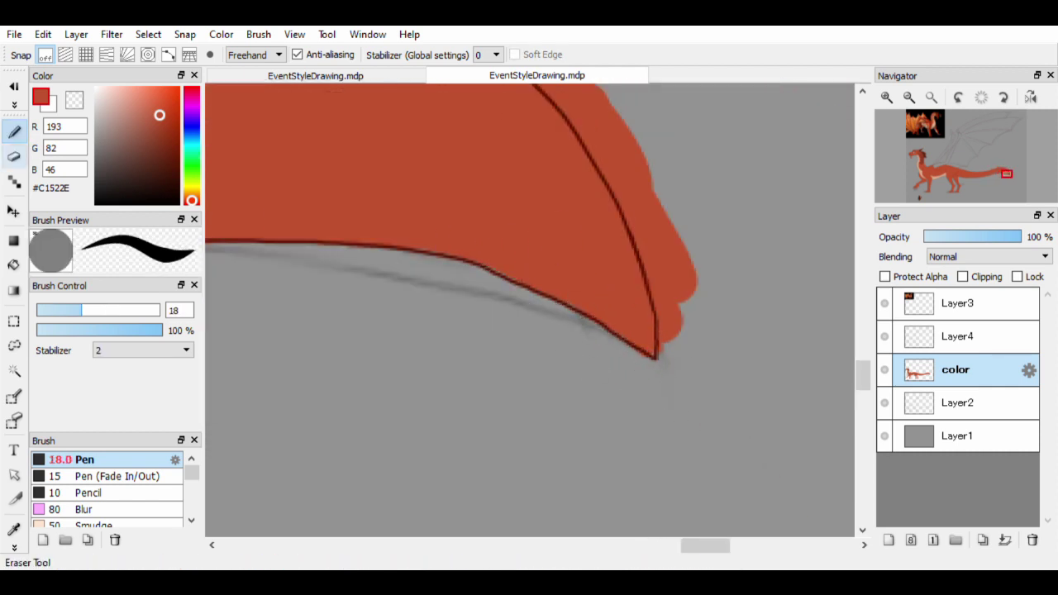
left_click(13, 155)
scroll(677, 420, "up", 3)
scroll(699, 385, "up", 3)
mouse_move(677, 421)
left_mouse_down()
mouse_move(673, 331)
mouse_move(704, 389)
mouse_move(616, 283)
mouse_move(623, 259)
left_mouse_up()
scroll(624, 259, "up", 1)
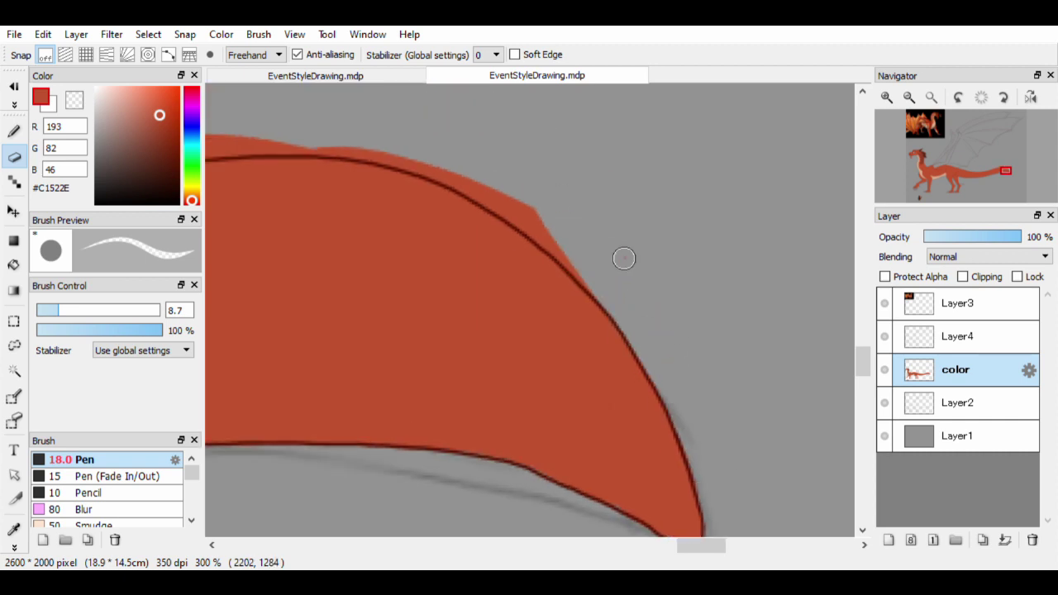
scroll(624, 258, "up", 1)
mouse_move(611, 309)
left_mouse_down()
mouse_move(564, 273)
mouse_move(495, 248)
left_mouse_up()
Erase the overspill above the tail's upper line, from the tip back toward the middle
scroll(405, 238, "left", 2)
scroll(406, 239, "left", 2)
mouse_move(438, 230)
left_mouse_down()
mouse_move(541, 221)
mouse_move(669, 236)
left_mouse_up()
scroll(666, 255, "left", 3)
left_click_drag(227, 335, 657, 231)
scroll(491, 307, "left", 3)
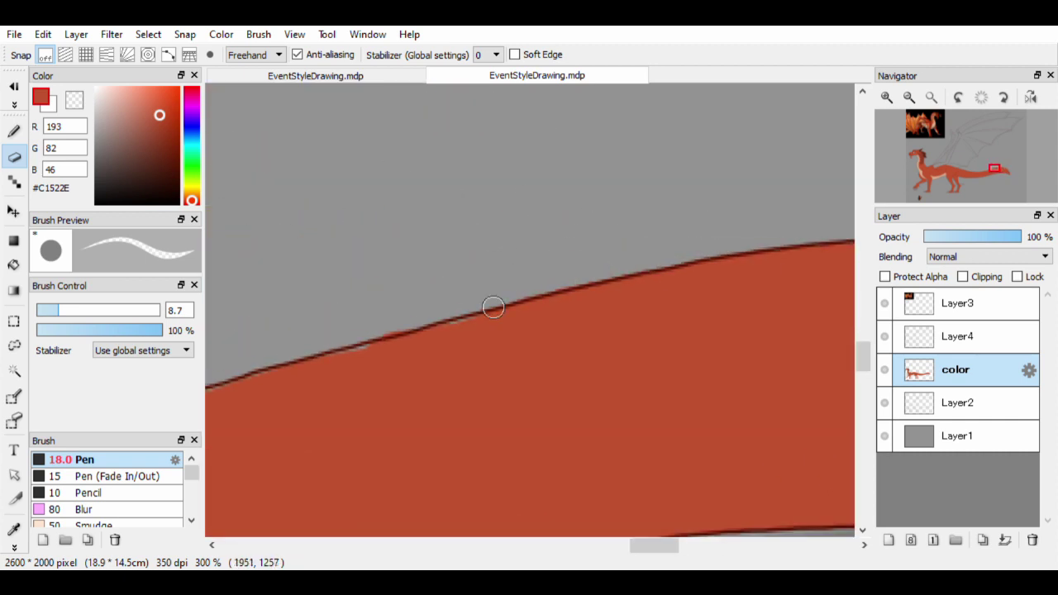
Touch up the fill along the tail's upper line back to the rump, closing gaps and erasing overspill
key("b")
key("e")
scroll(518, 330, "left", 2)
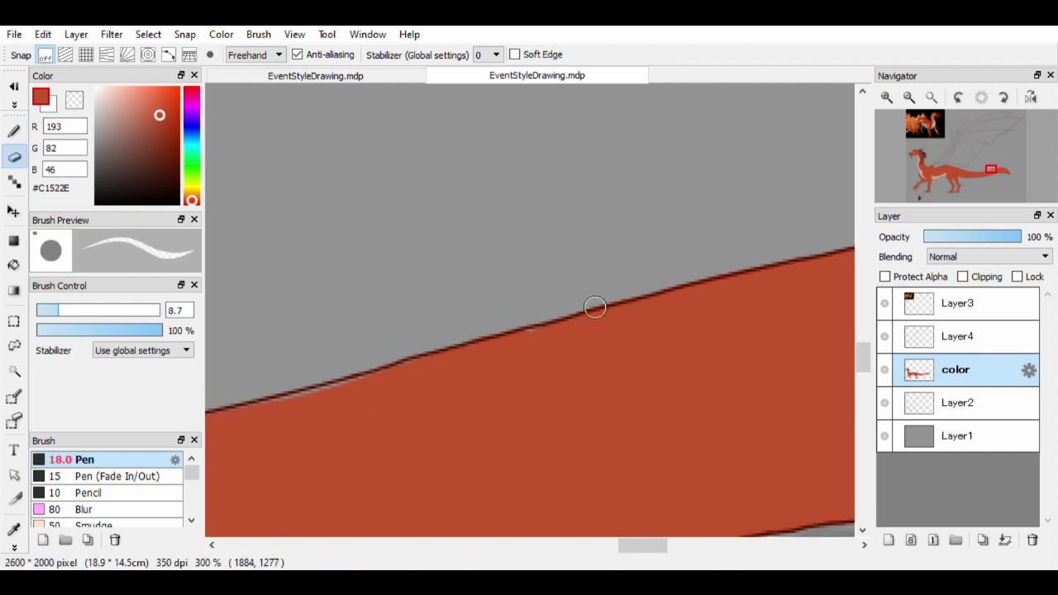
key("b")
scroll(319, 355, "down", 3)
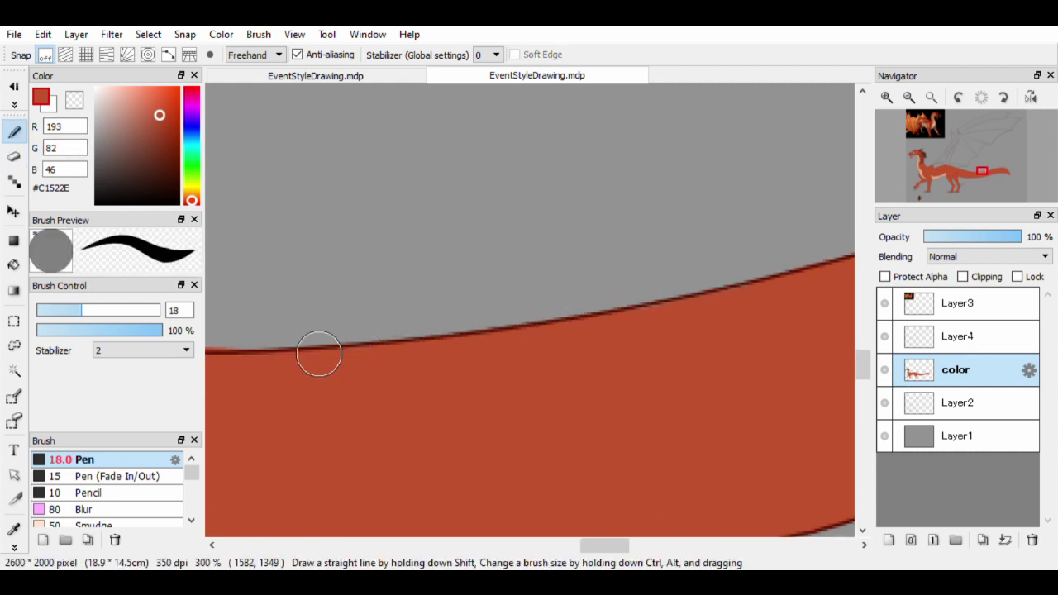
scroll(576, 373, "up", 4)
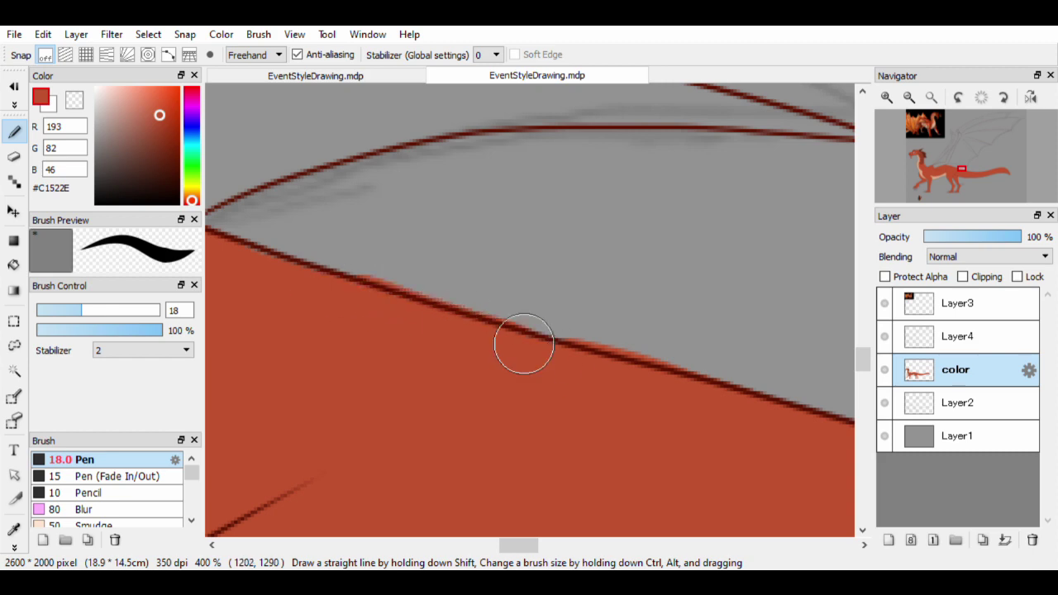
key("e")
scroll(577, 341, "down", 2)
scroll(521, 326, "up", 1)
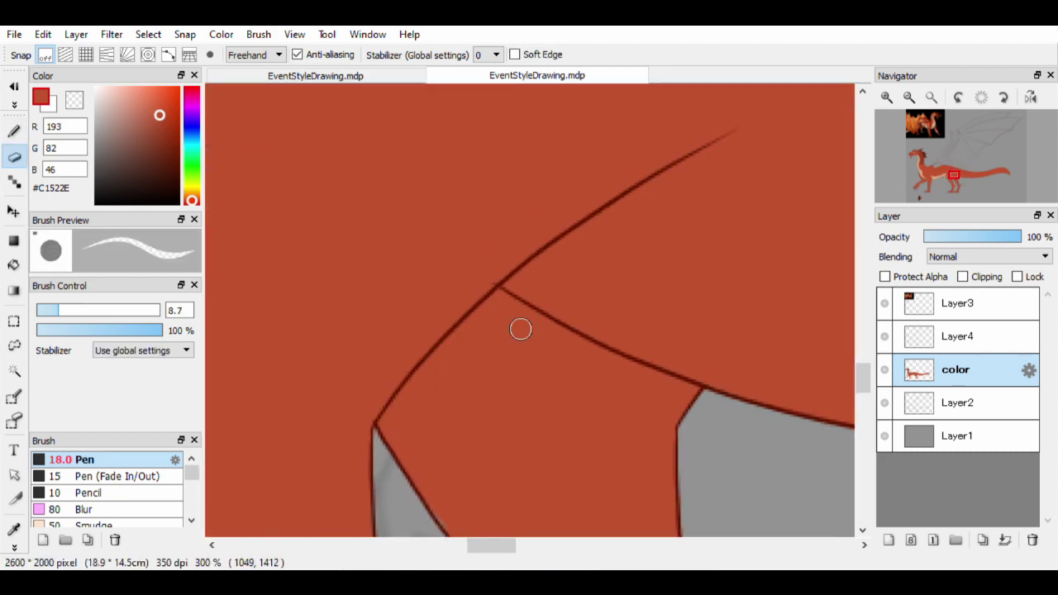
Make Layer4 active and sample the tan #DEAD8B from the belly band
key("Up")
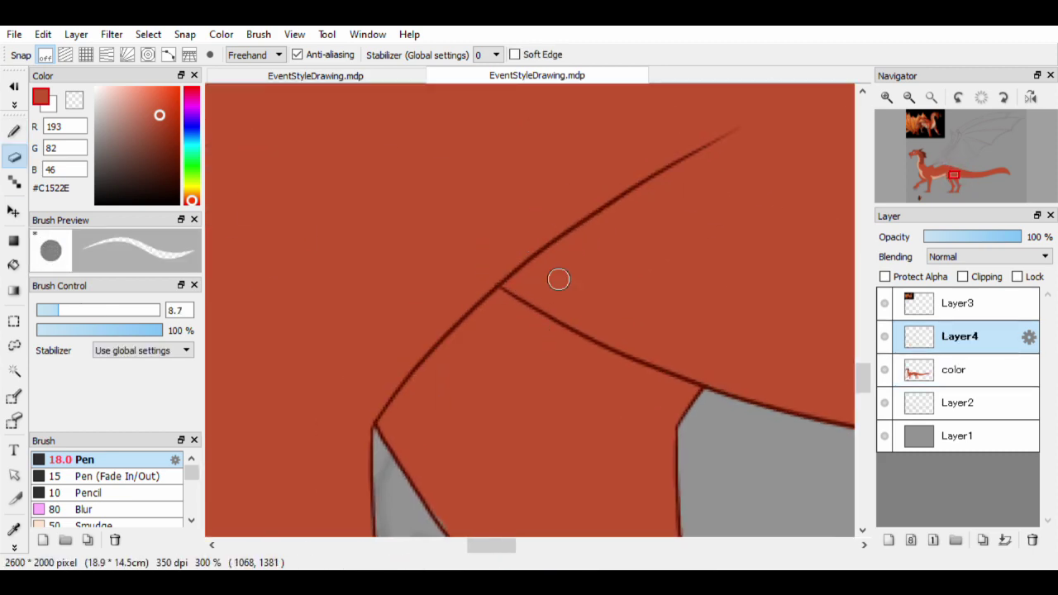
scroll(501, 309, "down", 8)
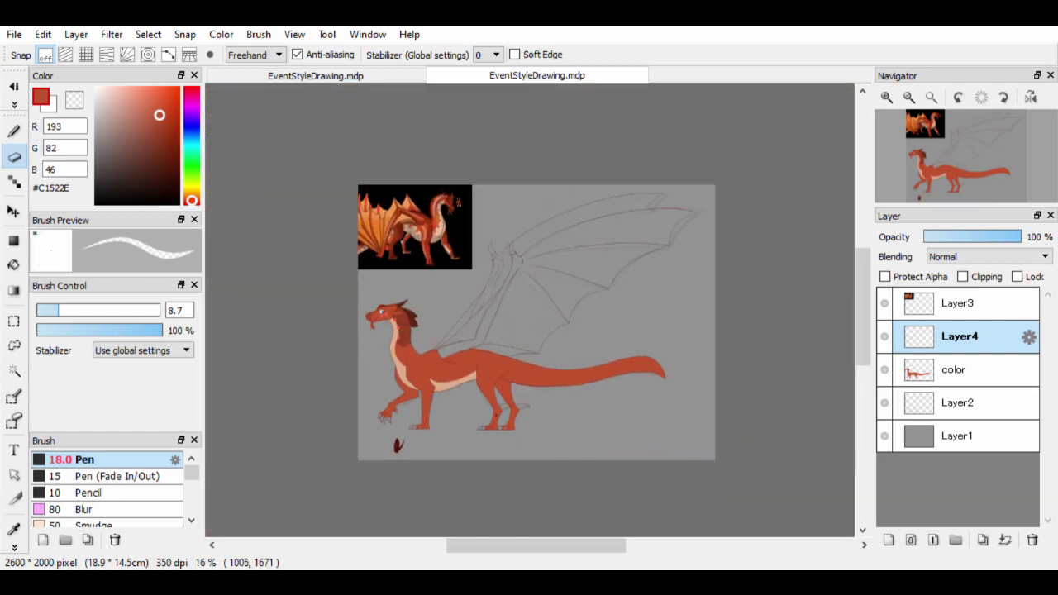
key("i")
left_click(442, 378)
key("b")
scroll(514, 359, "up", 4)
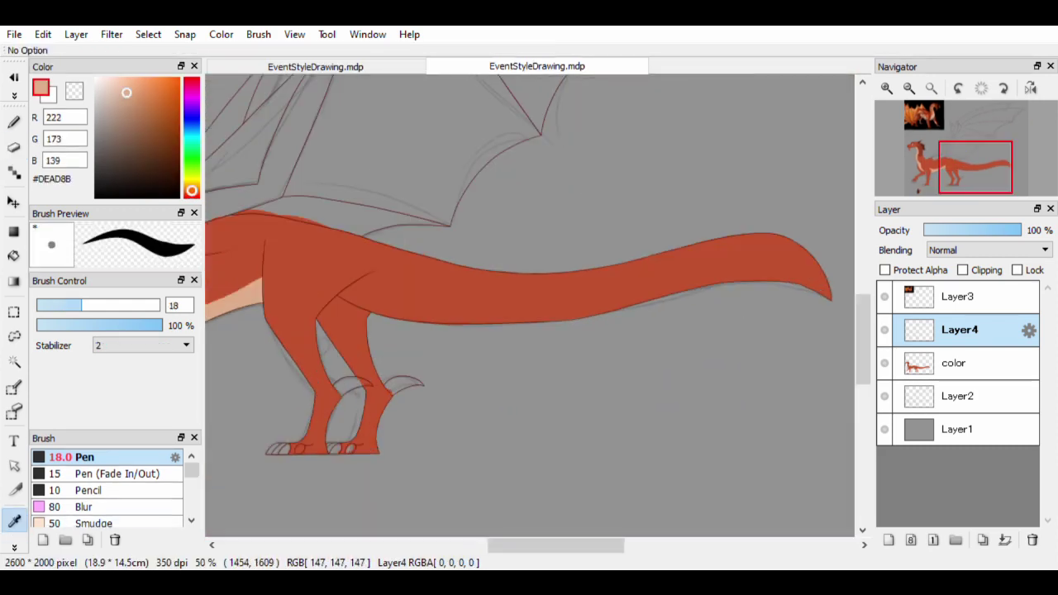
Try a tan underside stripe along the tail on Layer4 and undo it
left_click_drag(354, 313, 319, 319)
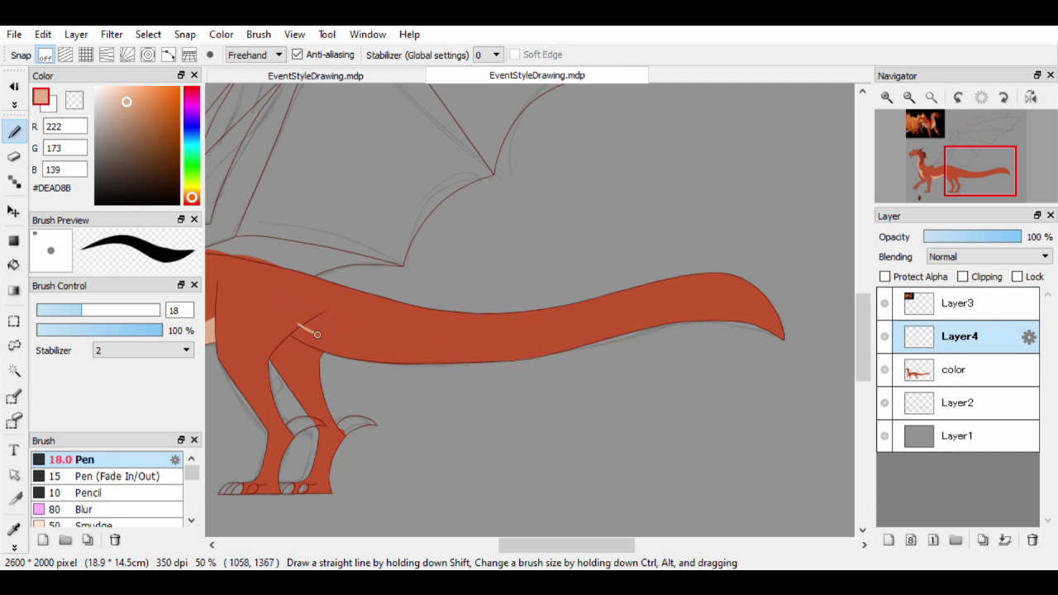
scroll(652, 371, "up", 4)
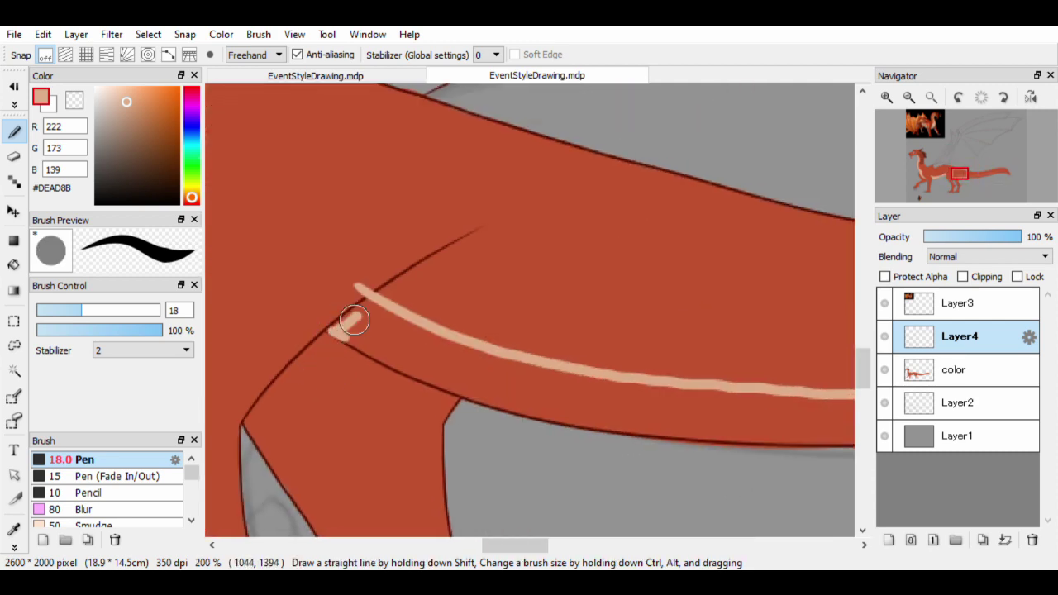
key("ctrl+z")
scroll(716, 419, "down", 5)
scroll(567, 472, "up", 3)
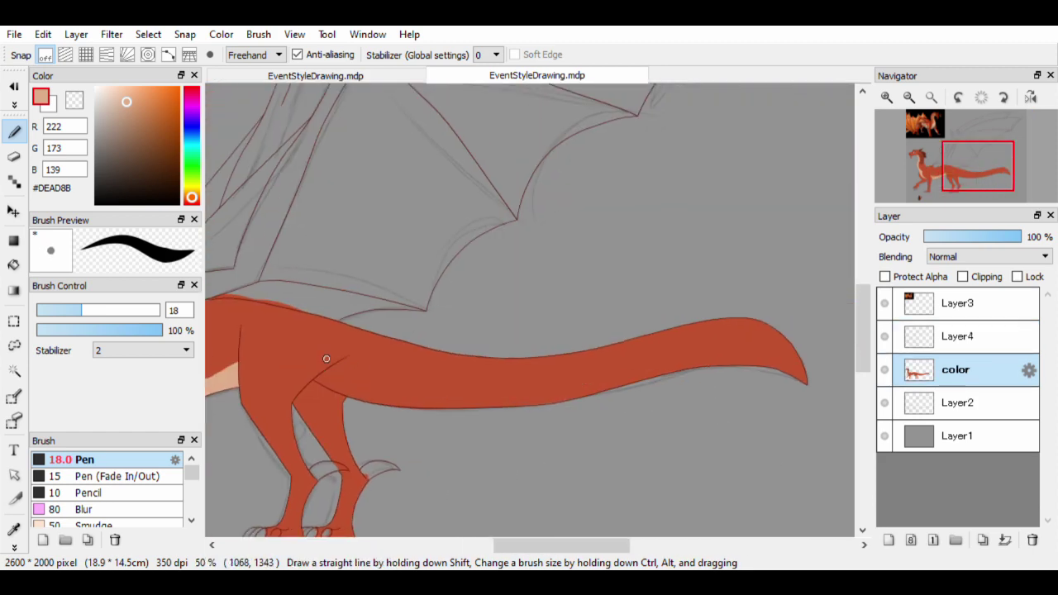
key("ctrl+z")
On the color layer, draw the tail's underside stripe edge in tan #DEAD8B and fill the stripe's base behind the thigh
left_click_drag(314, 364, 538, 392)
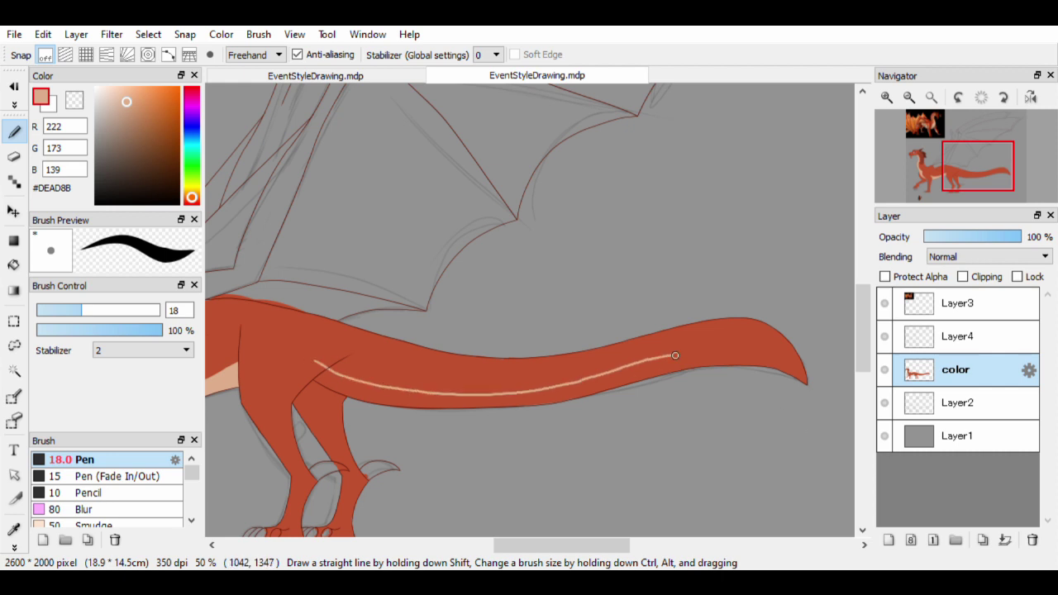
scroll(425, 408, "up", 5)
mouse_move(310, 277)
left_mouse_down()
mouse_move(488, 356)
mouse_move(430, 342)
mouse_move(394, 279)
mouse_move(613, 327)
left_mouse_up()
Sample #C1522E from the body and paint over the tan overspill on the thigh and above the stripe's base
left_click(628, 331, "alt")
left_click_drag(305, 157, 347, 179)
left_click(388, 240, "alt")
left_click(354, 151, "alt")
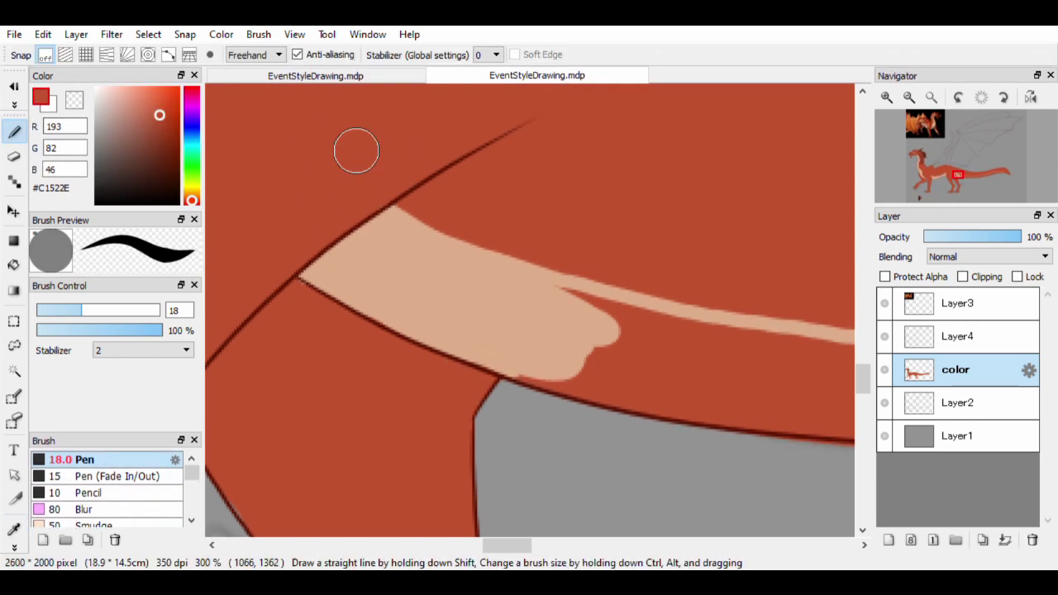
Sample the stripe's tan #DEAD8B, fill the middle of the tail's underside stripe on the color layer, and erase overspill below the outline
left_click(413, 248, "alt")
left_click_drag(654, 397, 468, 339)
mouse_move(347, 318)
left_mouse_down()
mouse_move(469, 339)
mouse_move(499, 309)
mouse_move(550, 322)
mouse_move(583, 339)
mouse_move(295, 335)
mouse_move(401, 302)
mouse_move(385, 330)
mouse_move(347, 281)
mouse_move(602, 405)
mouse_move(550, 326)
mouse_move(656, 342)
mouse_move(727, 284)
mouse_move(397, 247)
mouse_move(588, 314)
mouse_move(658, 250)
mouse_move(486, 322)
left_mouse_up()
key("e")
key("b")
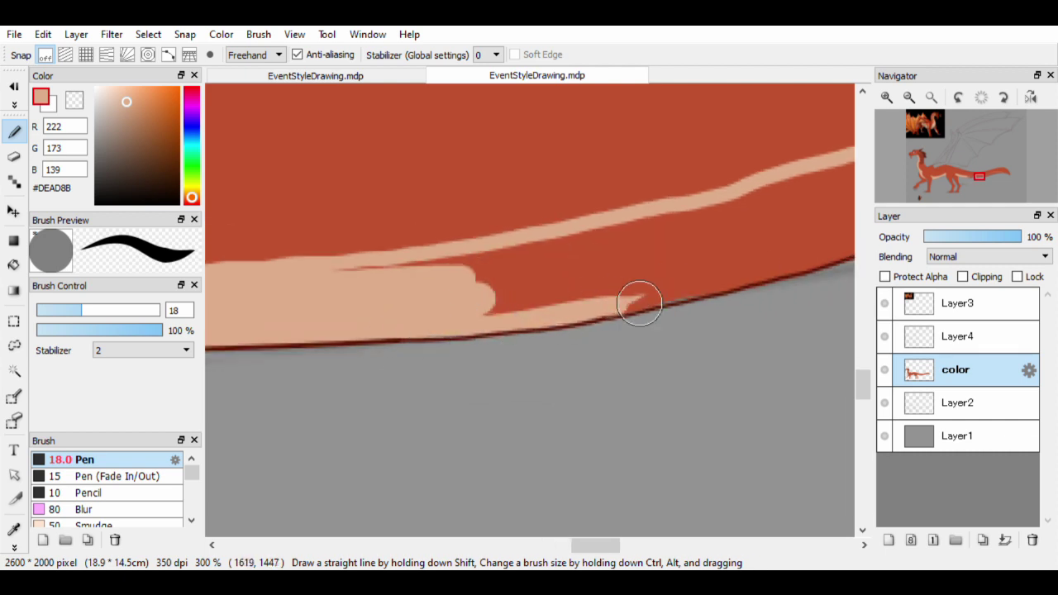
mouse_move(639, 304)
left_mouse_down()
mouse_move(800, 201)
mouse_move(579, 279)
mouse_move(550, 258)
mouse_move(494, 338)
mouse_move(639, 252)
mouse_move(336, 307)
mouse_move(644, 229)
mouse_move(583, 237)
mouse_move(343, 372)
mouse_move(669, 278)
mouse_move(421, 337)
mouse_move(661, 256)
mouse_move(328, 307)
mouse_move(594, 207)
mouse_move(608, 210)
mouse_move(601, 245)
mouse_move(682, 184)
left_mouse_up()
key("e")
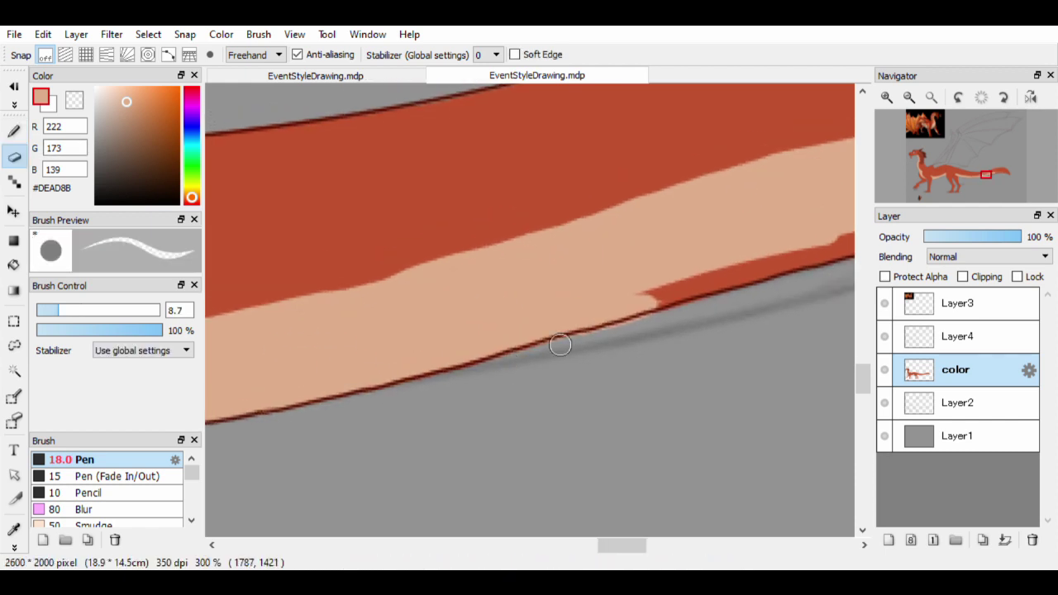
left_click_drag(560, 345, 562, 339)
Fill the tail's underside stripe with tan out to the tail tip and erase the tan outside the outline
key("b")
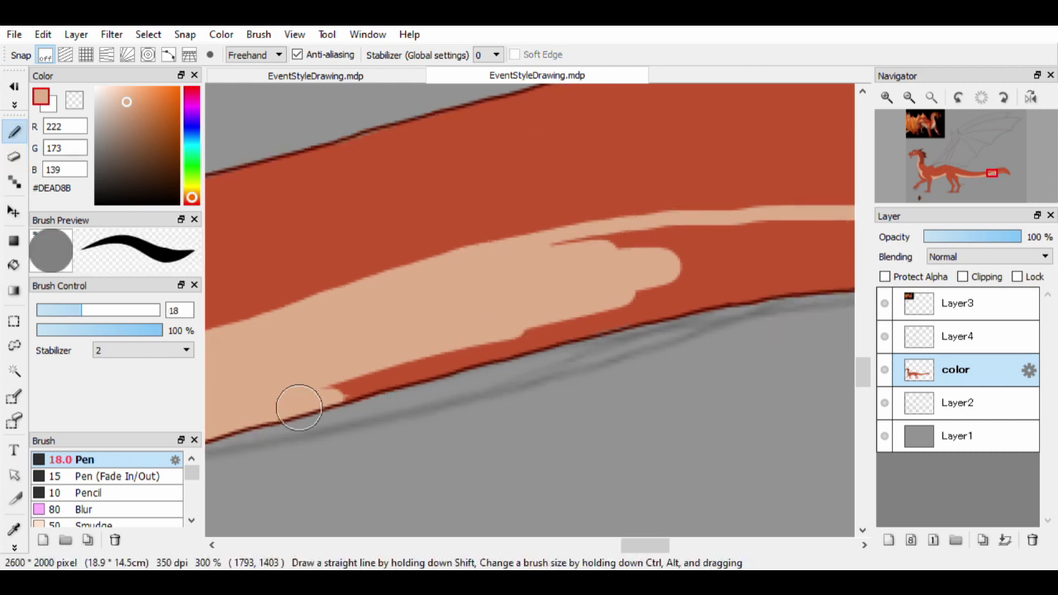
mouse_move(295, 406)
left_mouse_down()
mouse_move(590, 298)
mouse_move(777, 247)
left_mouse_up()
key("e")
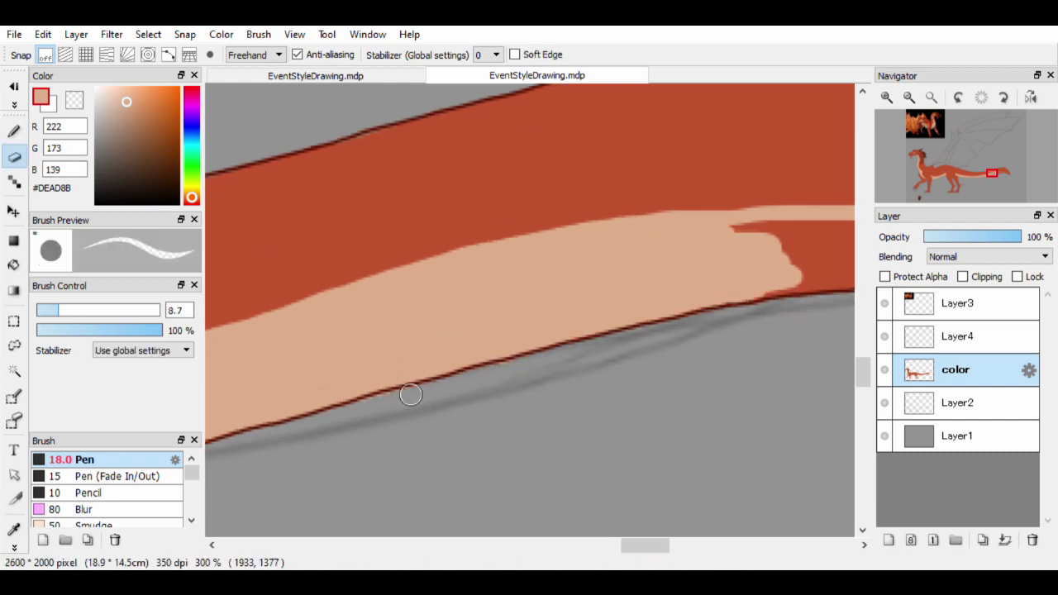
scroll(620, 429, "down", 2)
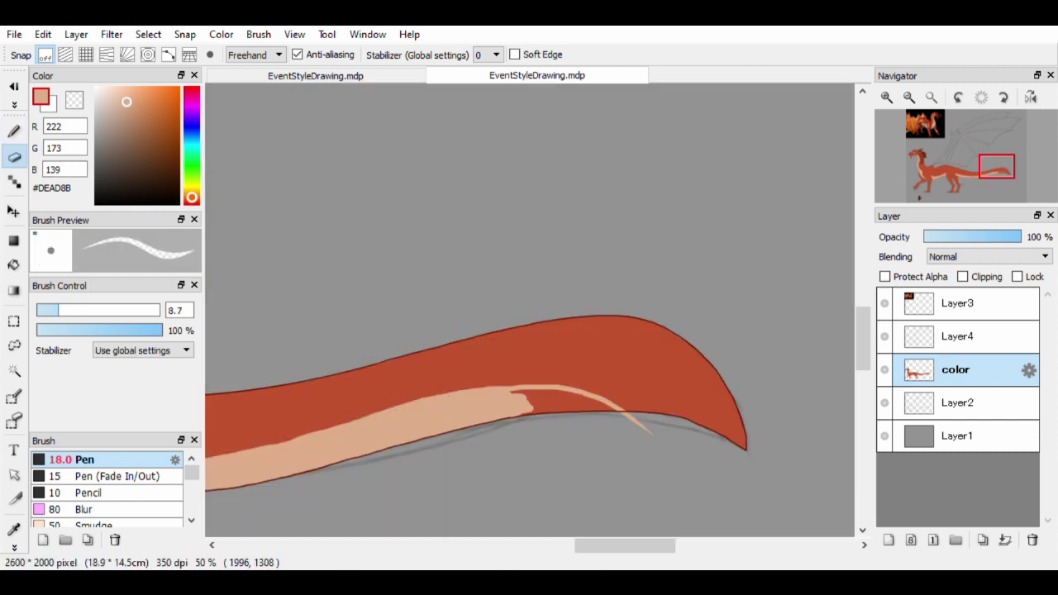
key("b")
left_click_drag(406, 339, 487, 329)
key("e")
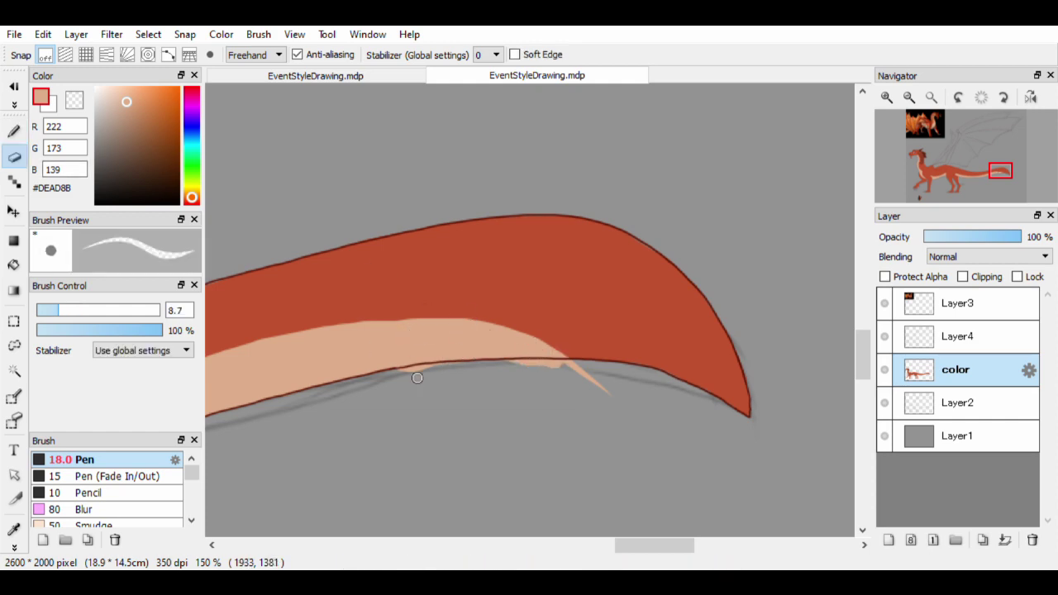
scroll(631, 472, "down", 5)
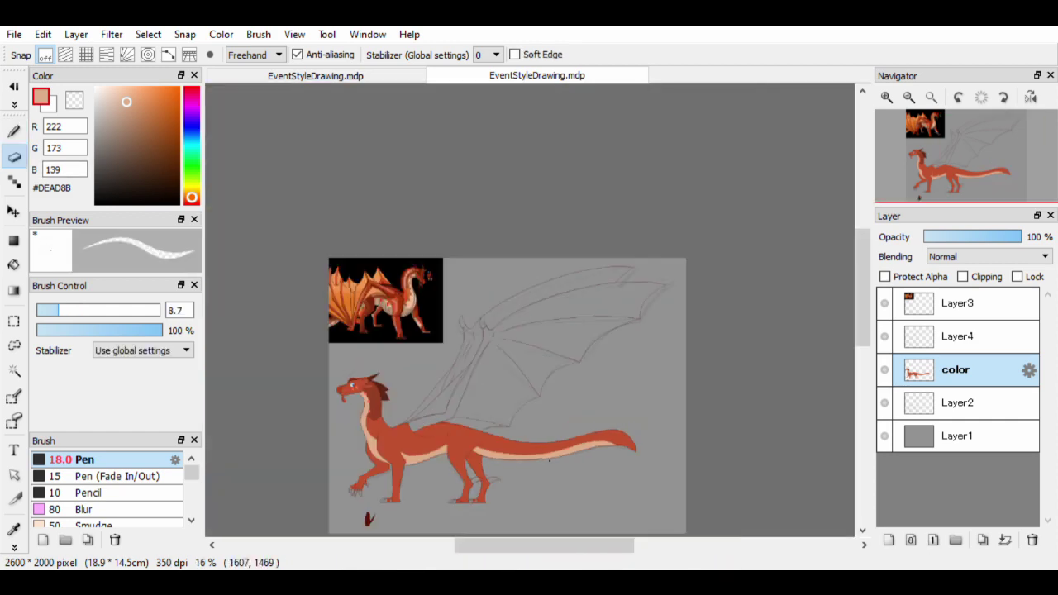
Pick the coral #FF6A43 of the neck spots and dab three spots along the flank above the belly band with a 107-size Pen
scroll(464, 424, "up", 2)
scroll(464, 423, "down", 1)
scroll(463, 424, "up", 2)
scroll(464, 424, "down", 1)
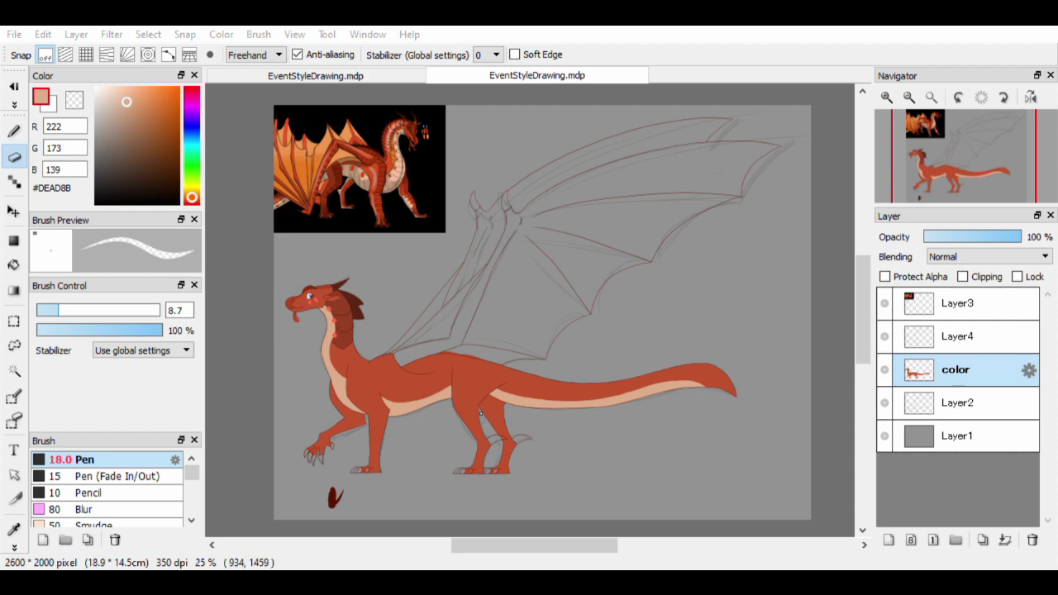
scroll(479, 414, "up", 5)
key("b")
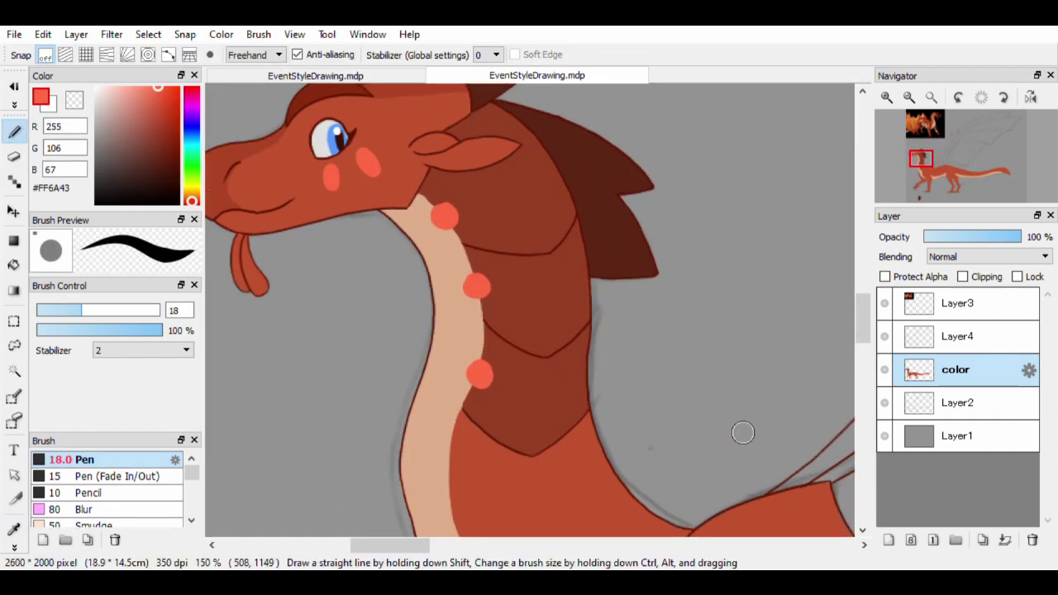
left_click_drag(742, 432, 371, 165)
mouse_move(372, 166)
left_mouse_down()
mouse_move(471, 357)
mouse_move(504, 279)
mouse_move(355, 295)
mouse_move(529, 310)
left_mouse_up()
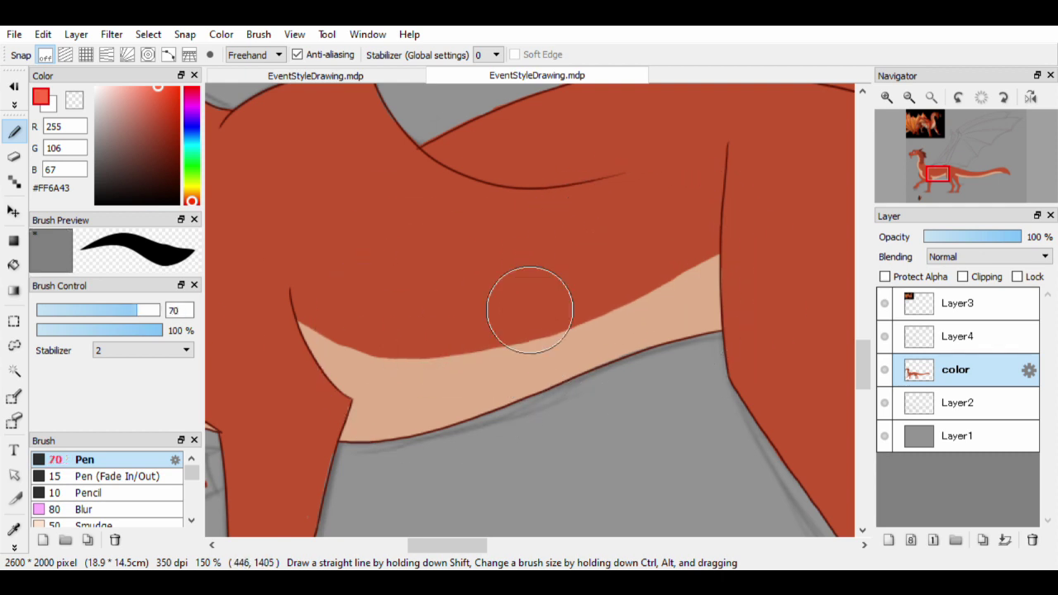
left_click(413, 356)
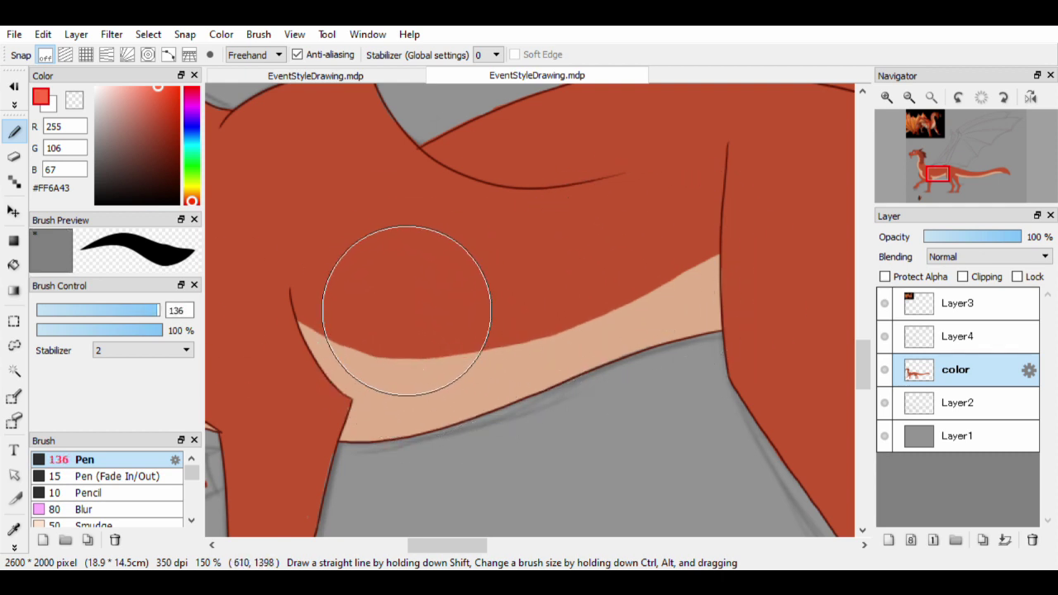
left_click_drag(403, 306, 397, 308)
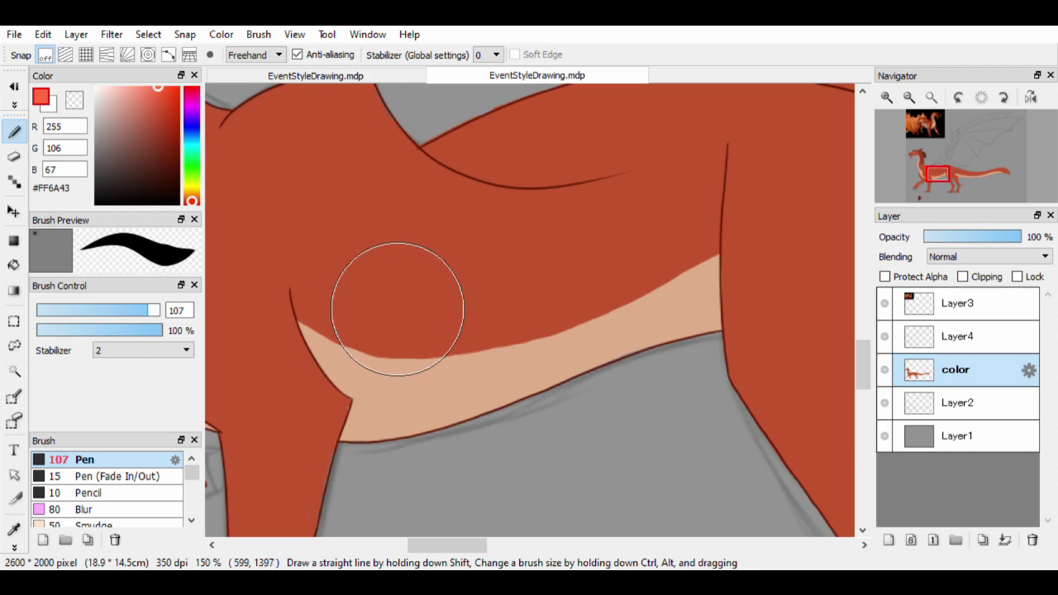
left_click(404, 308)
left_click(531, 285)
left_click(661, 231)
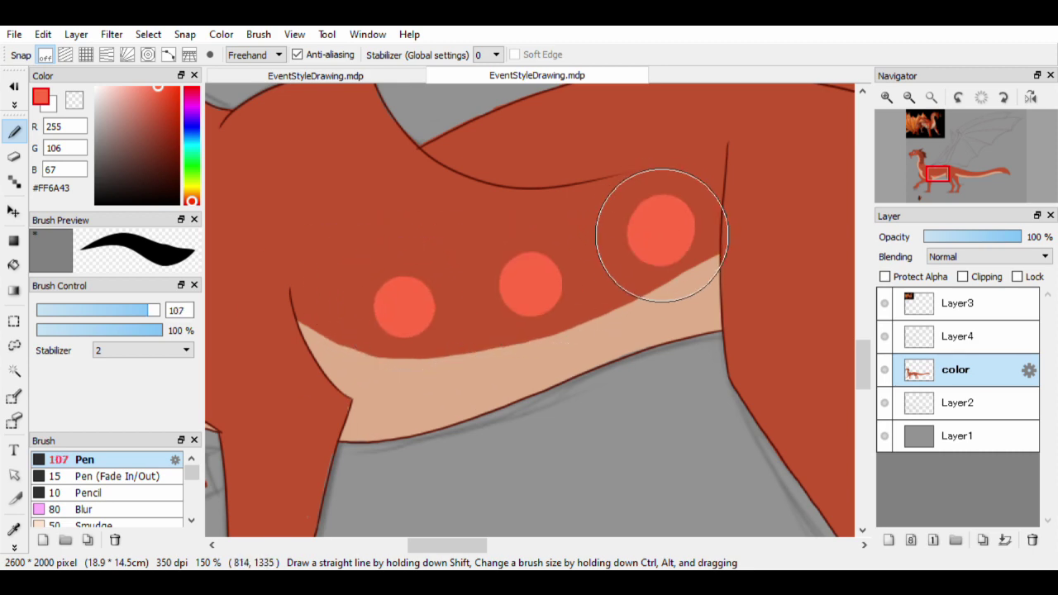
Dab a row of four coral #FF6A43 spots along the upper edge of the tail's tan stripe
scroll(661, 232, "down", 5)
scroll(401, 319, "up", 5)
scroll(515, 330, "right", 10)
scroll(404, 349, "down", 2)
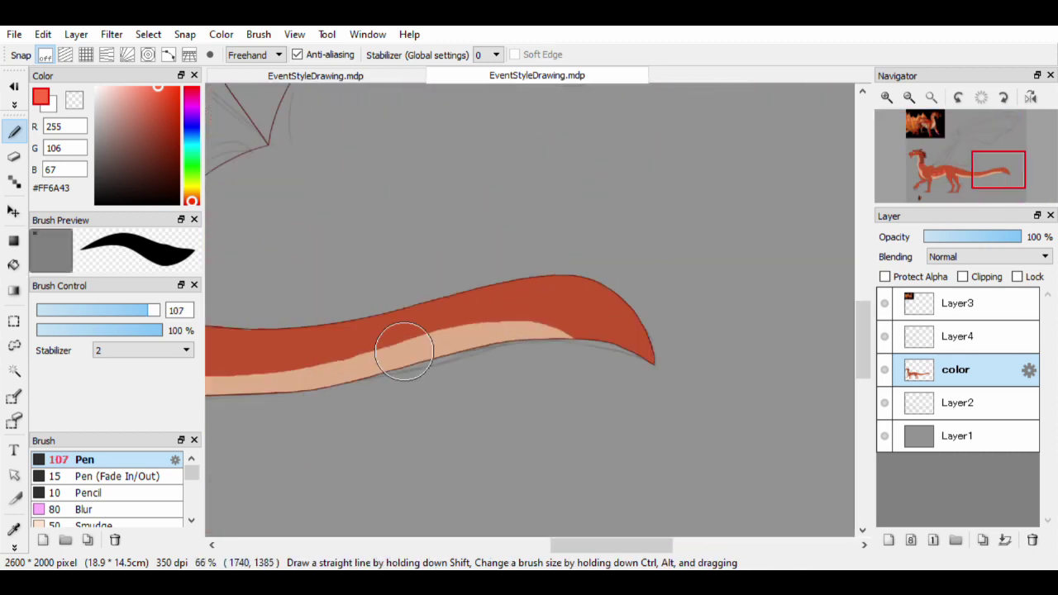
left_click(606, 311)
scroll(688, 291, "left", 3)
left_click(618, 296)
scroll(618, 295, "left", 2)
left_click(596, 315)
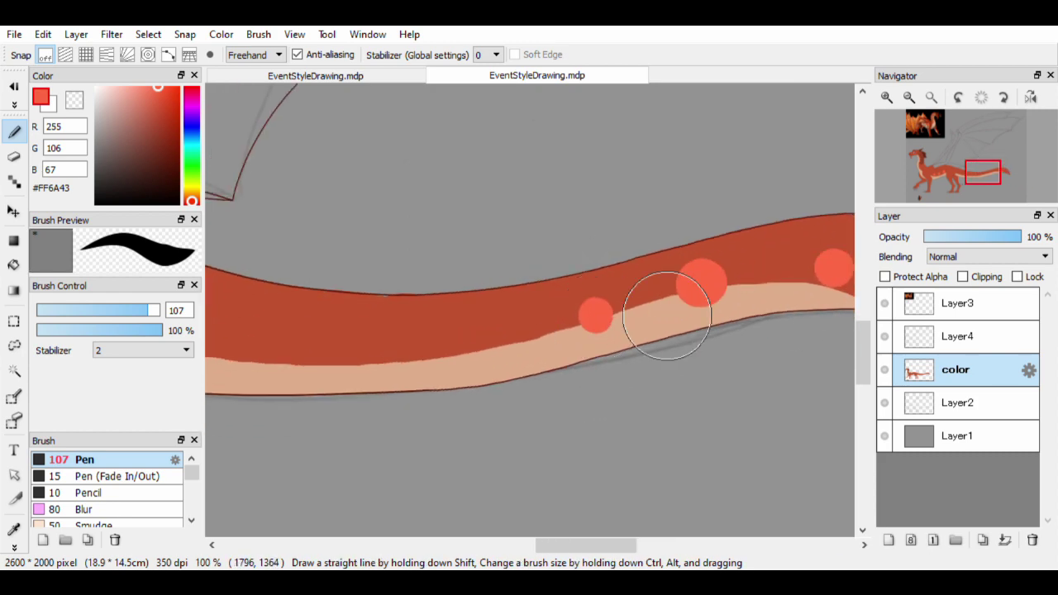
scroll(596, 315, "left", 2)
left_click(626, 318)
Fill the claws of the raised front foot with dark brown #5D2615 using the Pen at size 6.1
scroll(625, 318, "down", 5)
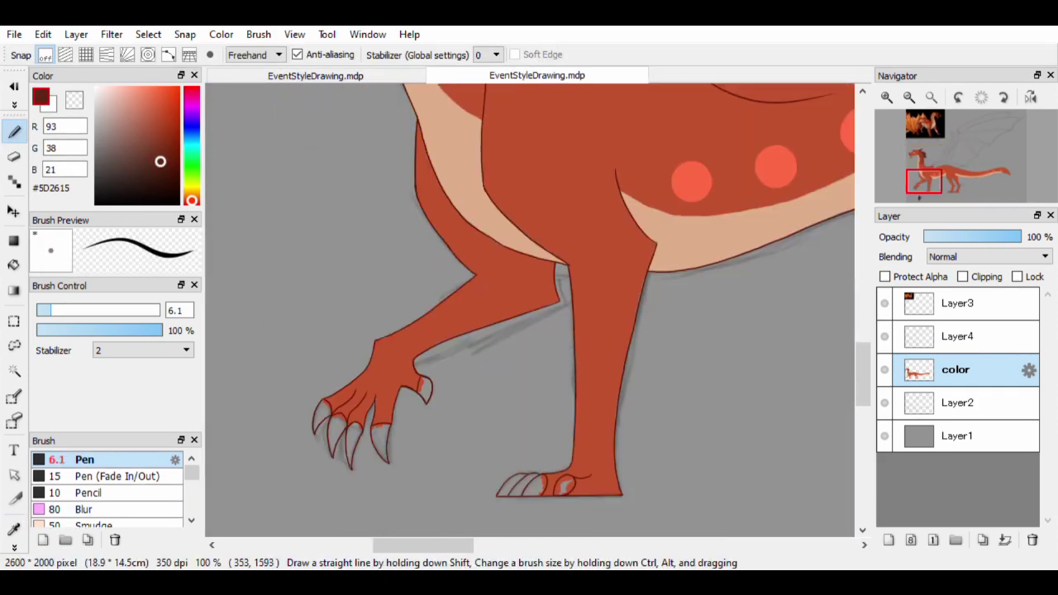
scroll(428, 402, "up", 5)
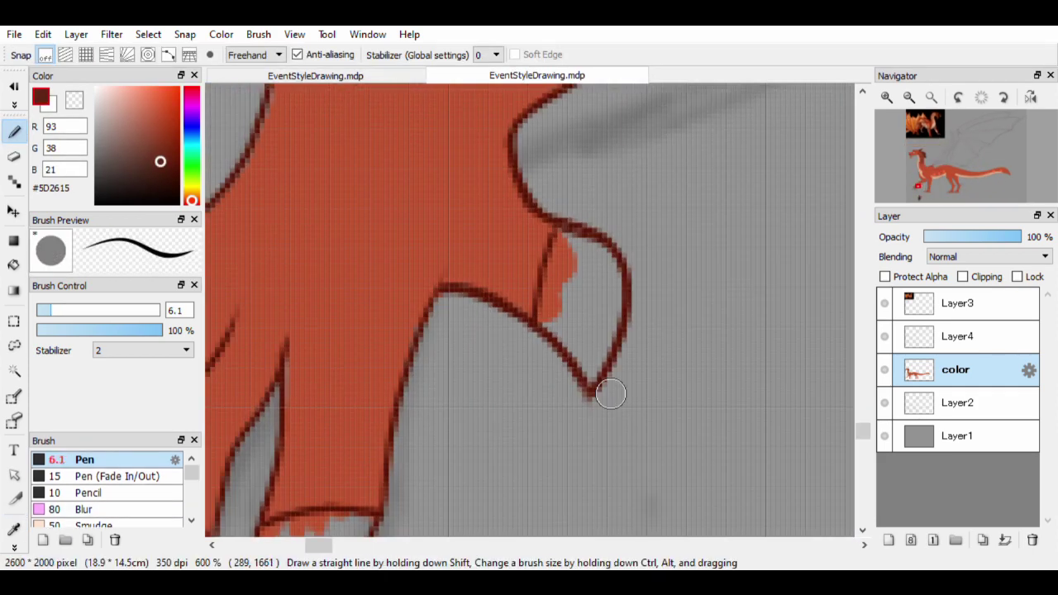
mouse_move(555, 254)
left_mouse_down()
mouse_move(603, 261)
mouse_move(590, 380)
mouse_move(566, 259)
mouse_move(590, 285)
left_mouse_up()
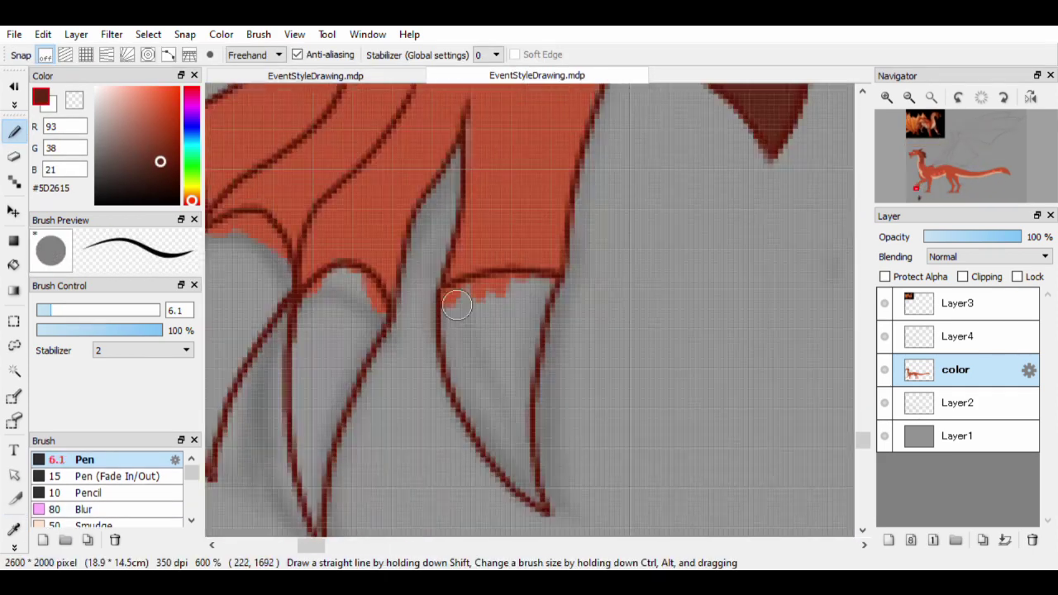
mouse_move(442, 285)
left_mouse_down()
mouse_move(471, 414)
mouse_move(480, 282)
mouse_move(542, 294)
mouse_move(533, 493)
mouse_move(520, 339)
mouse_move(465, 391)
mouse_move(510, 314)
mouse_move(517, 474)
left_mouse_up()
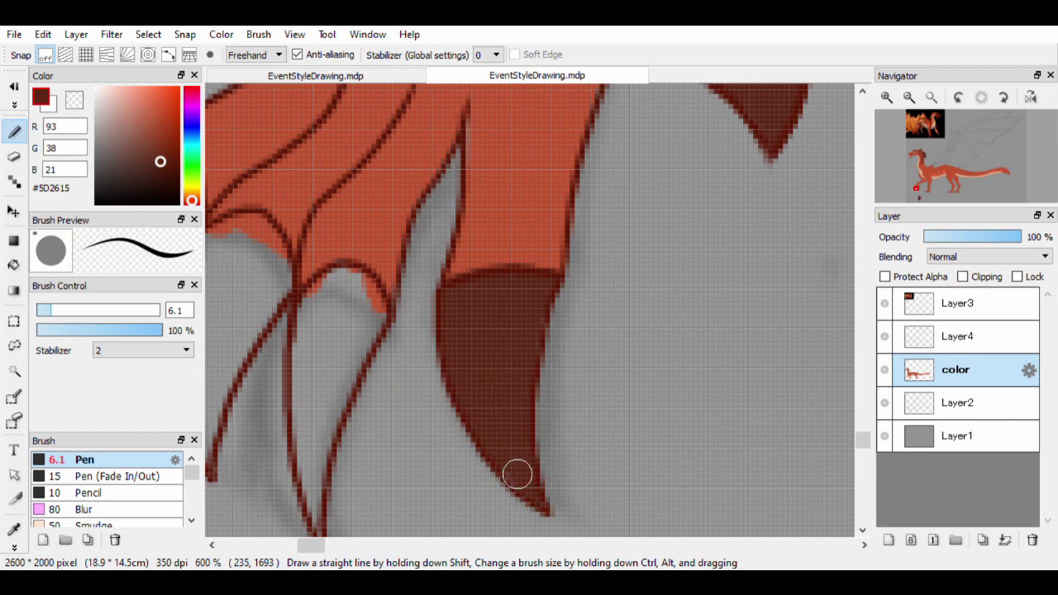
mouse_move(429, 307)
left_mouse_down()
mouse_move(496, 301)
mouse_move(454, 312)
mouse_move(432, 437)
mouse_move(446, 528)
mouse_move(485, 392)
mouse_move(445, 339)
mouse_move(439, 286)
mouse_move(397, 258)
mouse_move(391, 277)
mouse_move(436, 345)
left_mouse_up()
mouse_move(472, 293)
left_mouse_down()
mouse_move(312, 357)
mouse_move(386, 286)
mouse_move(424, 365)
mouse_move(418, 386)
mouse_move(480, 314)
left_mouse_up()
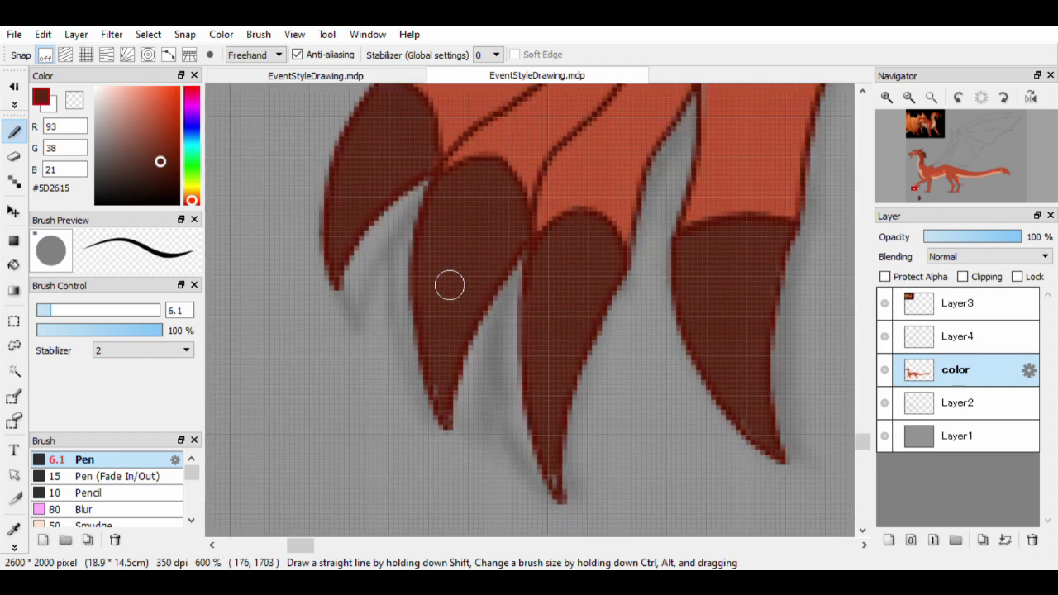
Fill all the claws of the planted front foot with dark brown #5D2615
scroll(553, 478, "down", 5)
scroll(449, 401, "up", 5)
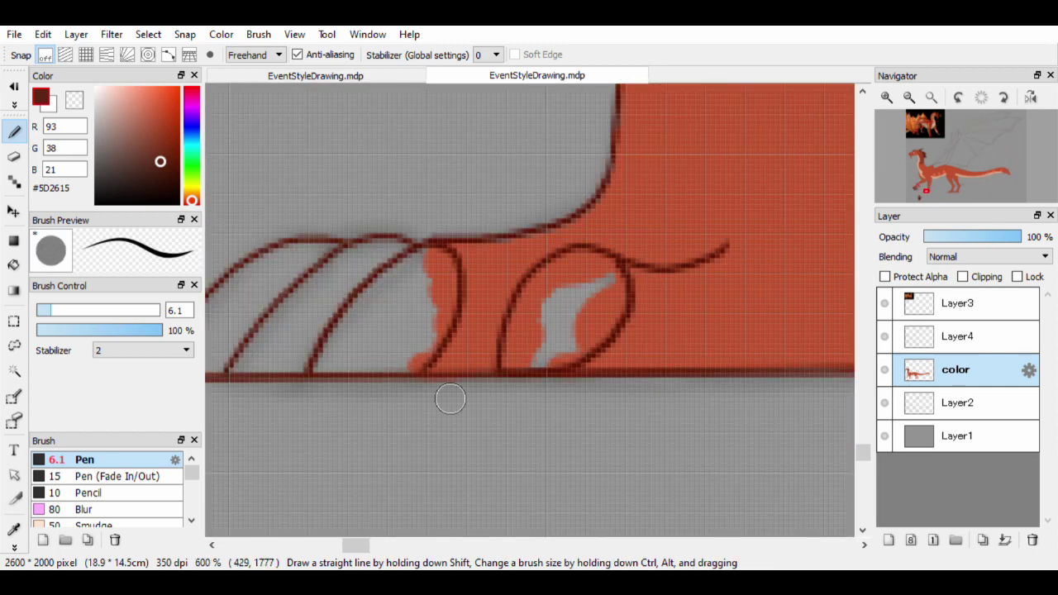
mouse_move(506, 364)
left_mouse_down()
mouse_move(542, 276)
mouse_move(547, 358)
mouse_move(574, 280)
left_mouse_up()
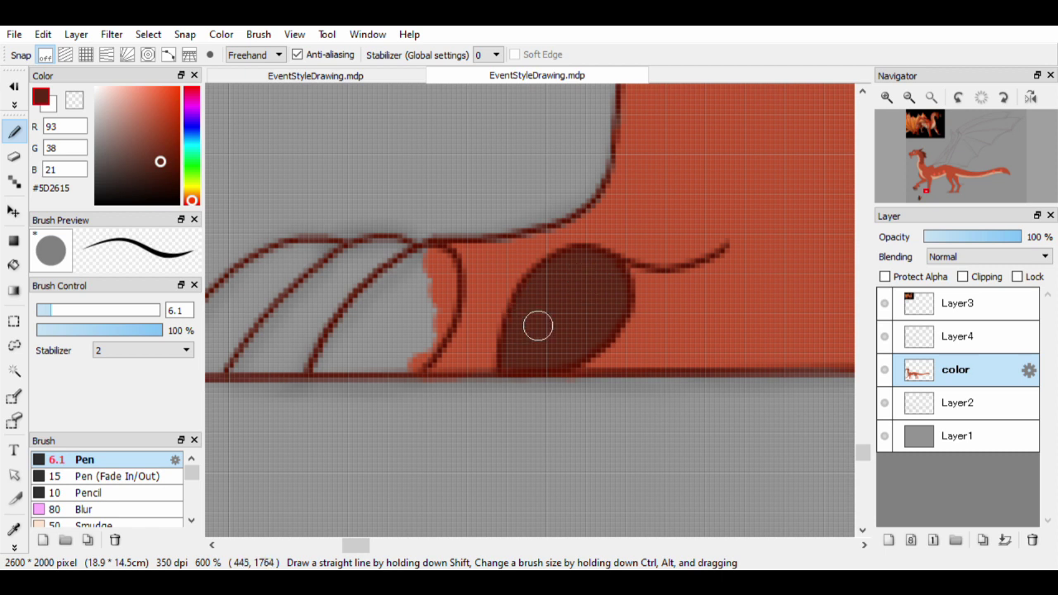
left_click_drag(537, 325, 628, 333)
mouse_move(429, 364)
left_mouse_down()
mouse_move(515, 267)
mouse_move(485, 371)
mouse_move(670, 377)
mouse_move(439, 350)
mouse_move(611, 306)
mouse_move(482, 368)
mouse_move(503, 393)
left_mouse_up()
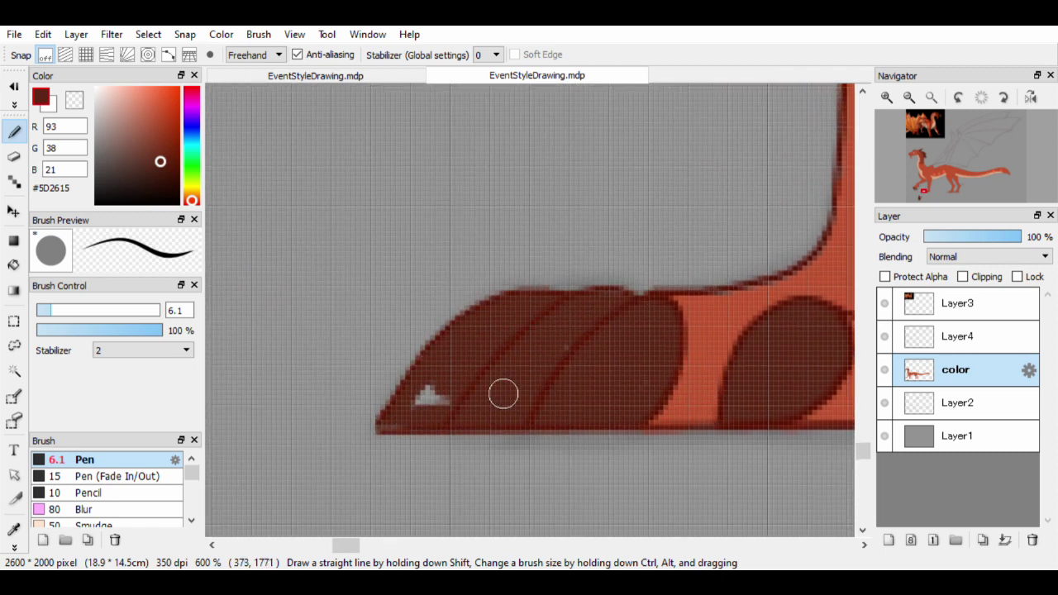
Fill the claws of the far hind foot with dark brown #5D2615
scroll(649, 421, "down", 5)
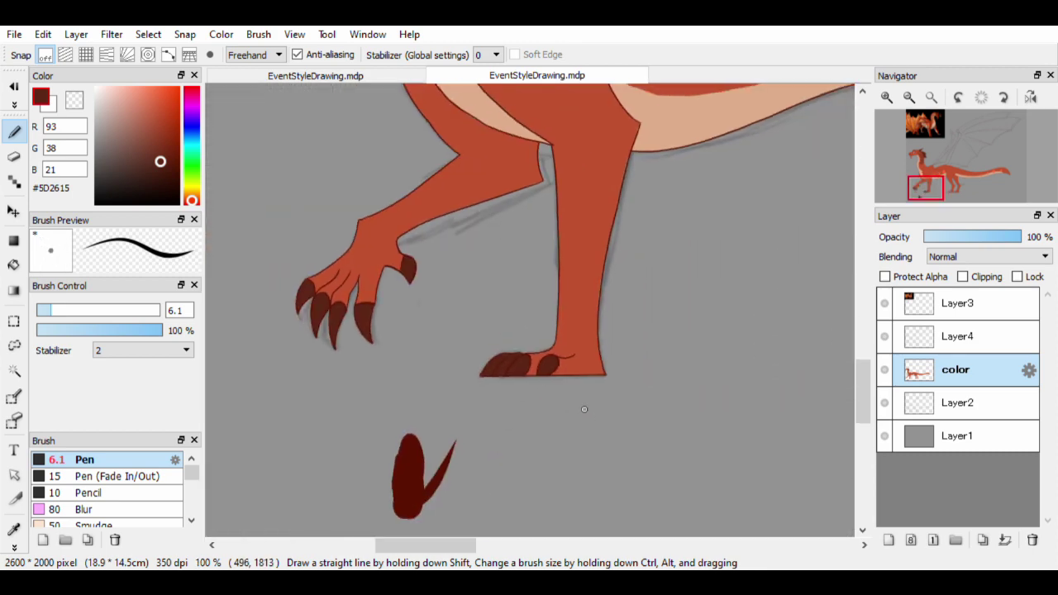
scroll(455, 529, "up", 1)
scroll(676, 447, "up", 5)
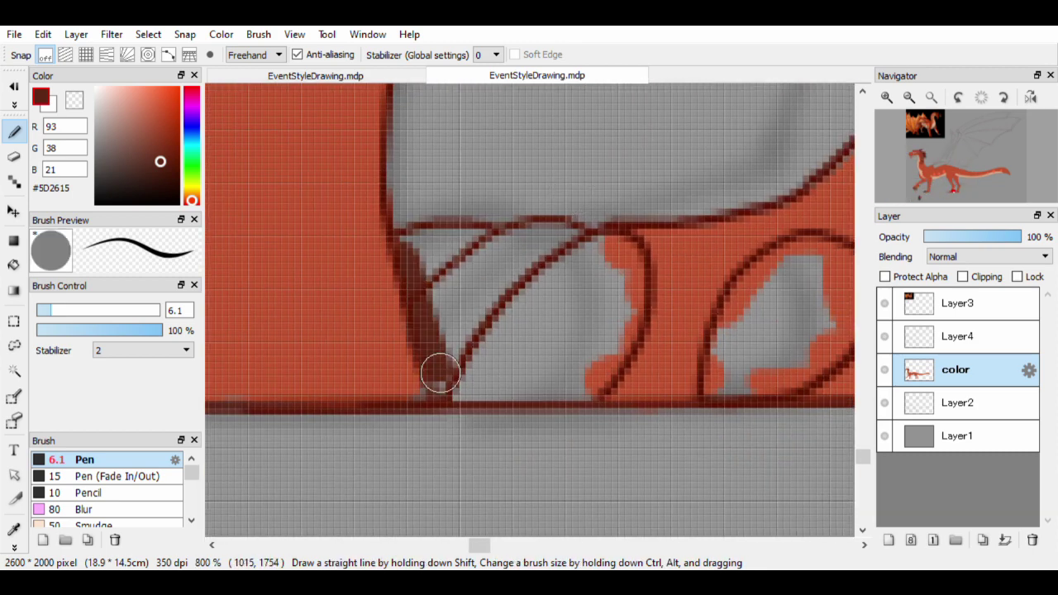
mouse_move(413, 253)
left_mouse_down()
mouse_move(570, 255)
mouse_move(626, 337)
mouse_move(415, 286)
mouse_move(538, 352)
mouse_move(506, 391)
mouse_move(650, 338)
mouse_move(626, 264)
mouse_move(510, 399)
mouse_move(576, 307)
left_mouse_up()
Fill the front claws and the separate side claw of the near hind foot with dark brown #5D2615
scroll(507, 391, "right", 3)
scroll(512, 358, "down", 1)
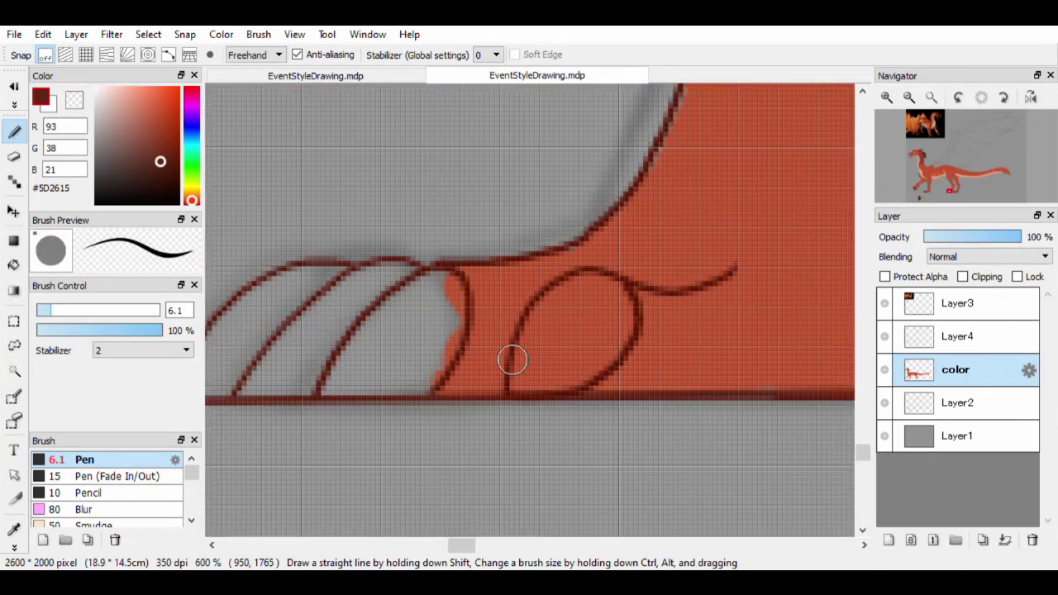
scroll(321, 385, "left", 3)
mouse_move(322, 385)
left_mouse_down()
mouse_move(553, 378)
mouse_move(545, 264)
mouse_move(471, 277)
mouse_move(356, 364)
mouse_move(444, 371)
mouse_move(584, 319)
left_mouse_up()
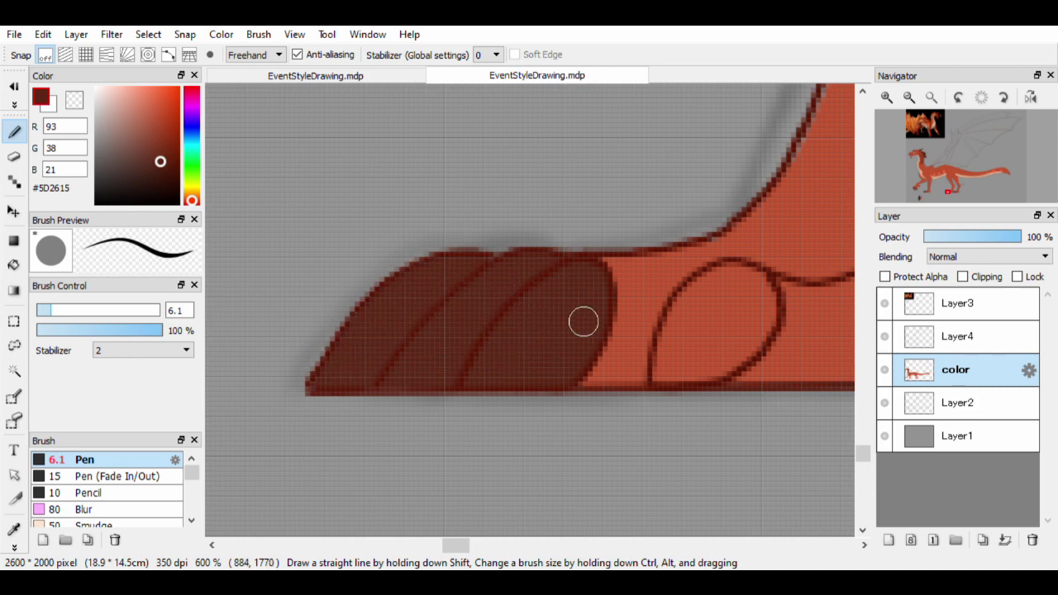
scroll(496, 364, "right", 3)
mouse_move(387, 417)
left_mouse_down()
mouse_move(415, 340)
mouse_move(439, 416)
mouse_move(428, 361)
left_mouse_up()
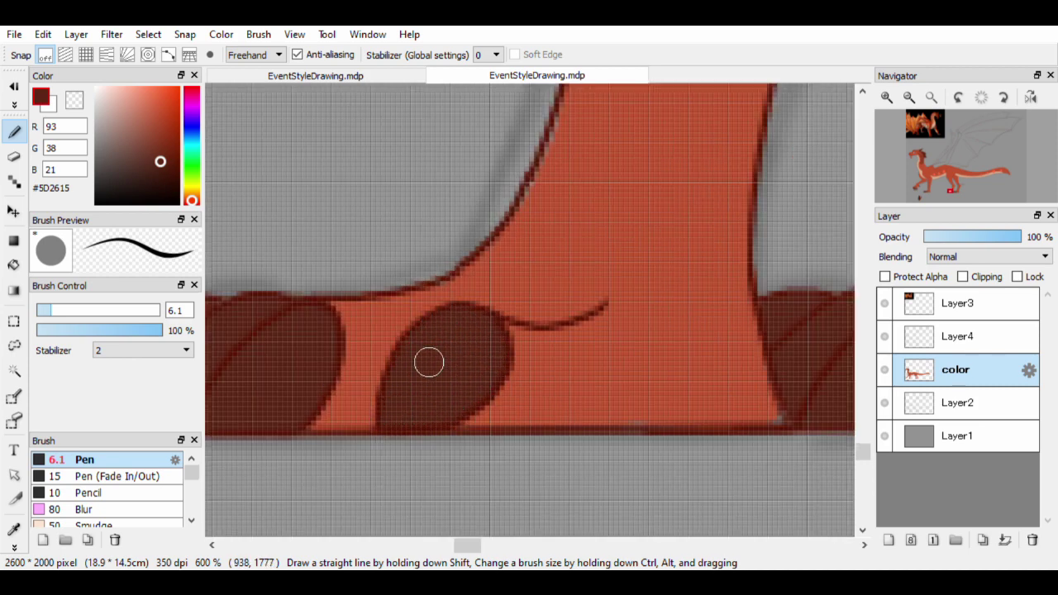
Fill the curved heel spur of the near hind leg with dark brown #5D2615, enlarging the Pen to size 15 for its interior
scroll(427, 361, "down", 3)
scroll(506, 434, "up", 2)
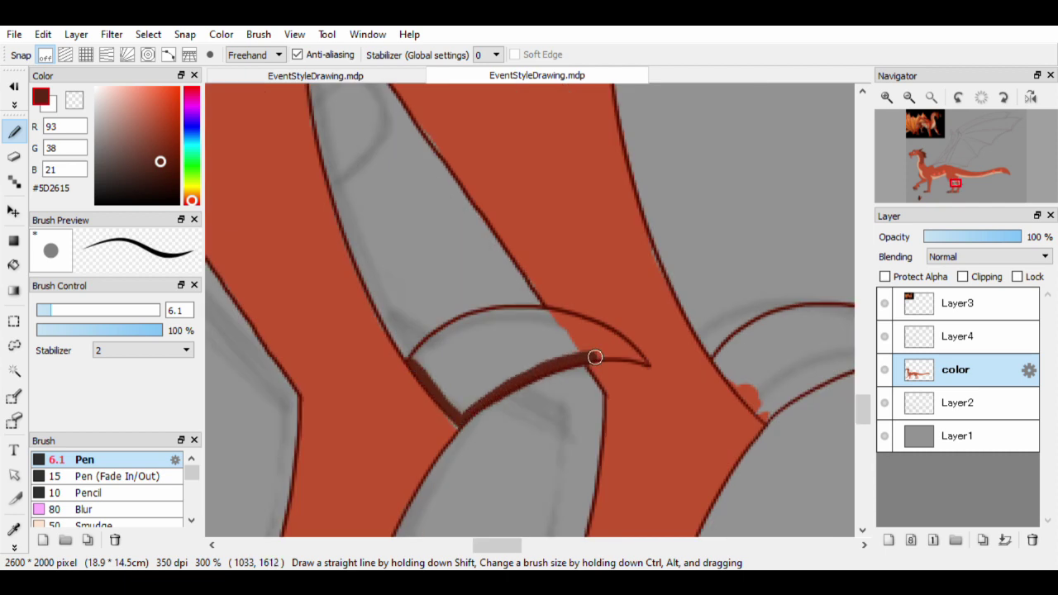
key("bracketright")
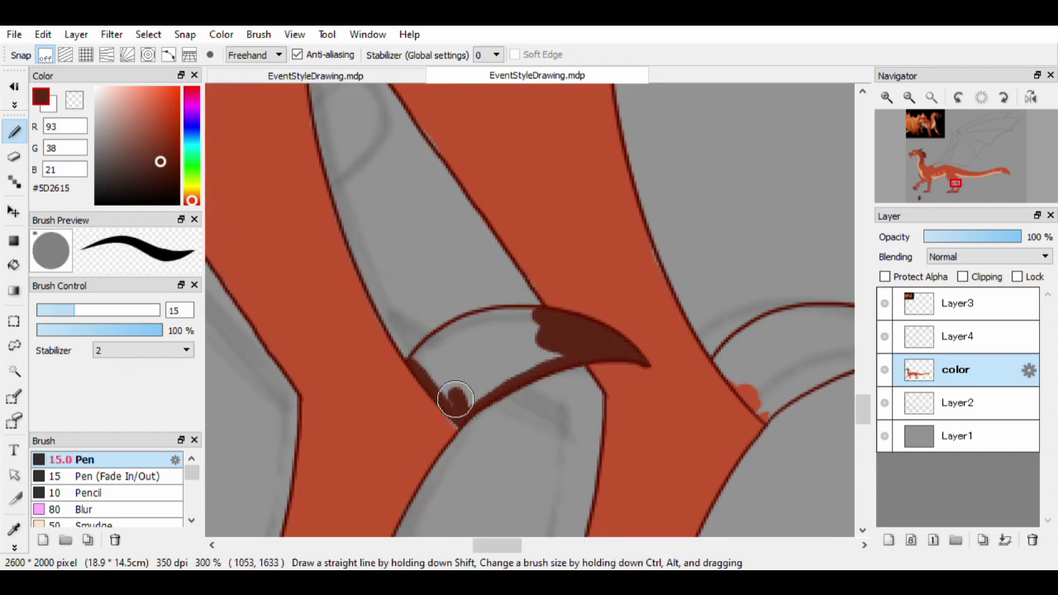
mouse_move(541, 338)
left_mouse_down()
mouse_move(437, 373)
mouse_move(473, 344)
left_mouse_up()
Reduce the Pen to size 6.7 and fill the far hind leg's curved heel spur with dark brown #5D2615
key("bracketleft")
scroll(496, 322, "right", 3)
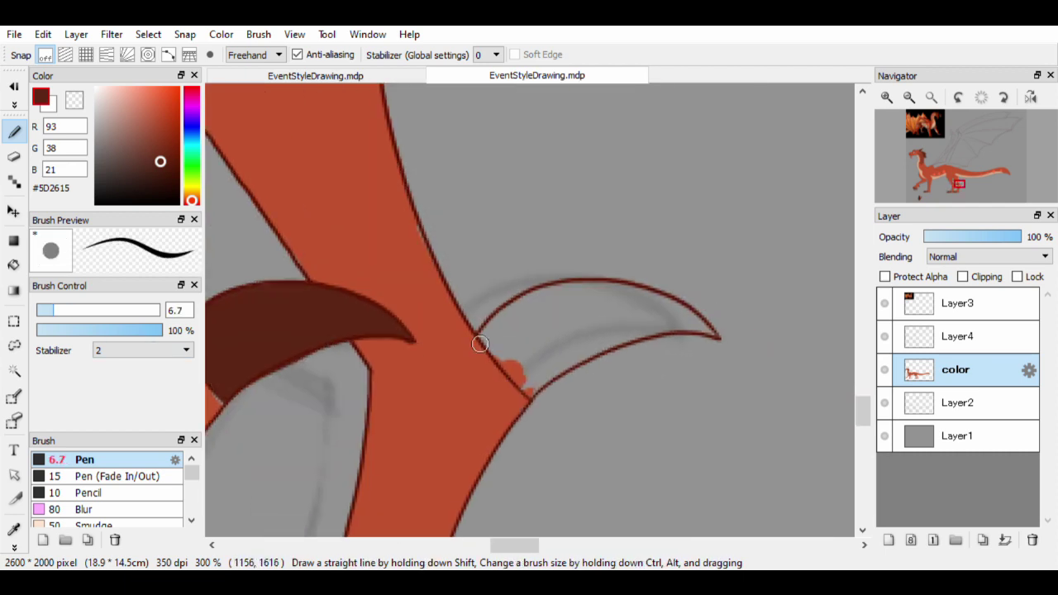
left_click_drag(536, 385, 495, 347)
scroll(499, 367, "right", 3)
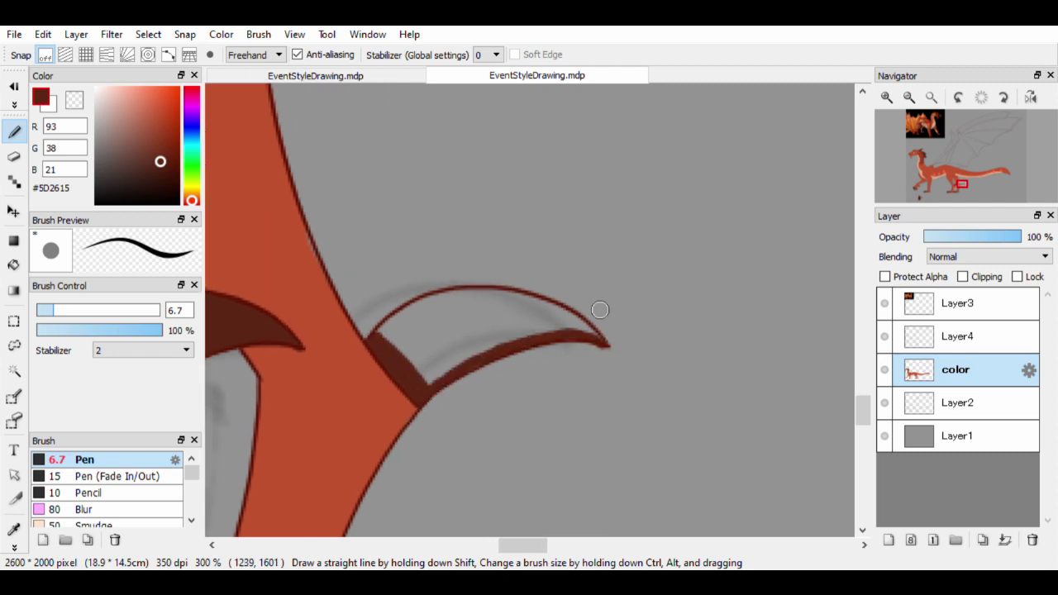
left_click_drag(447, 317, 445, 335)
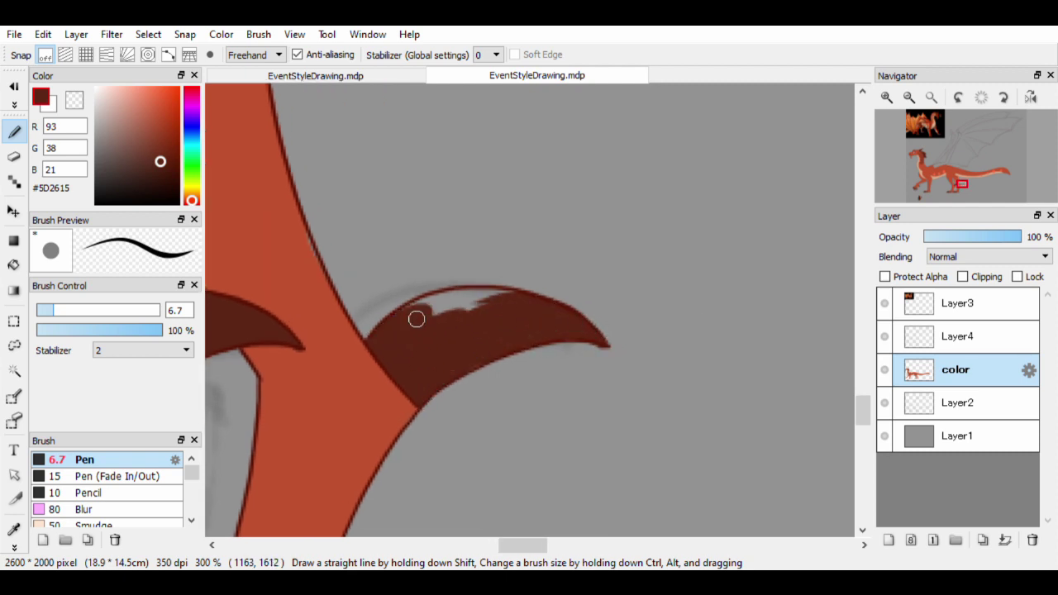
Touch up the hind heel spurs and foot claws with body red #C1522E and claw brown #5D2615
scroll(578, 347, "left", 7)
left_click(355, 386, "alt")
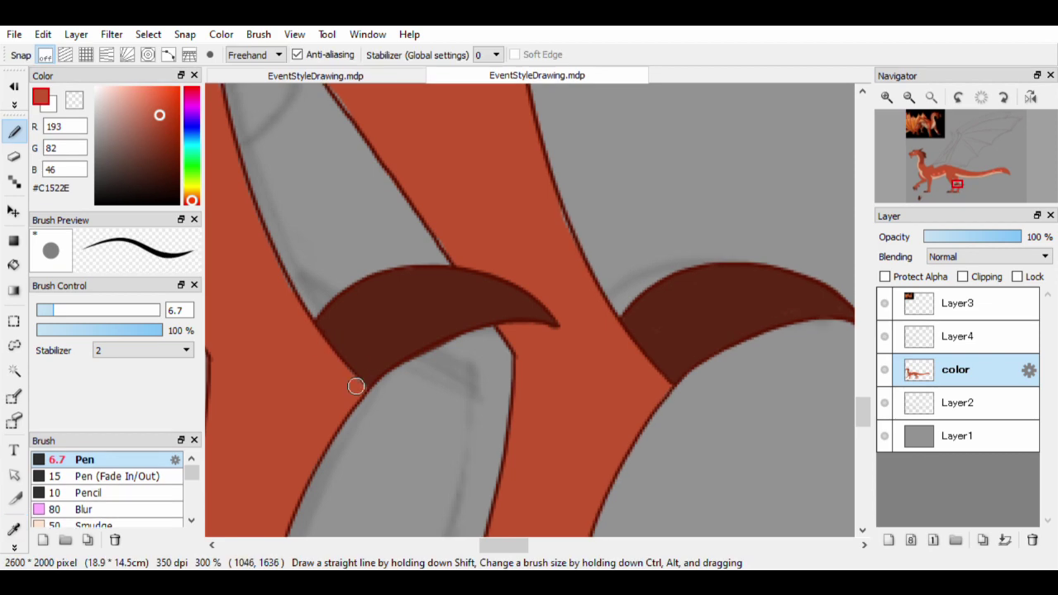
scroll(446, 254, "down", 2)
scroll(640, 427, "up", 4)
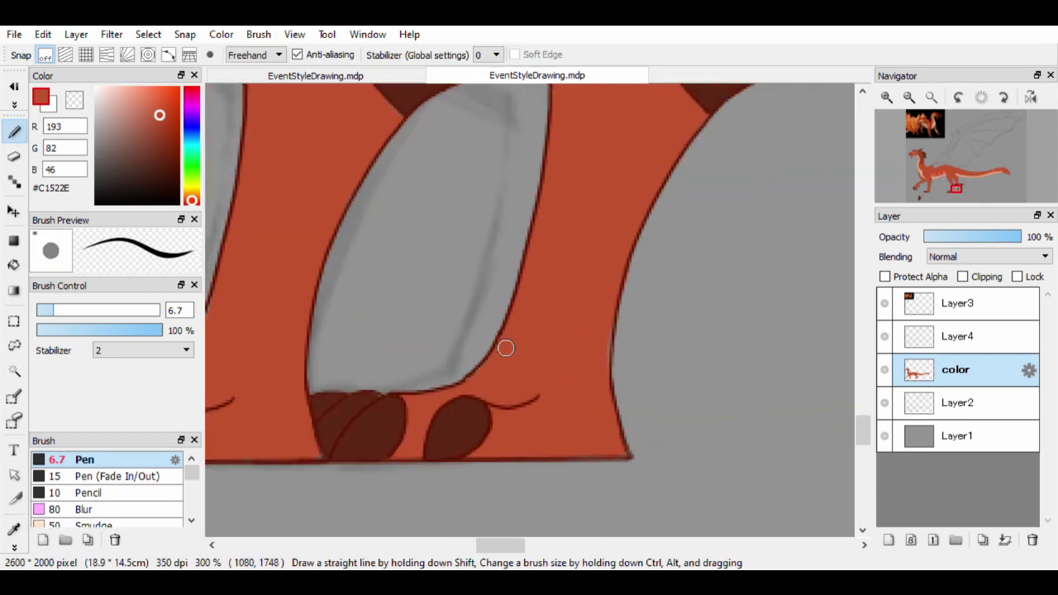
left_click(407, 470, "alt")
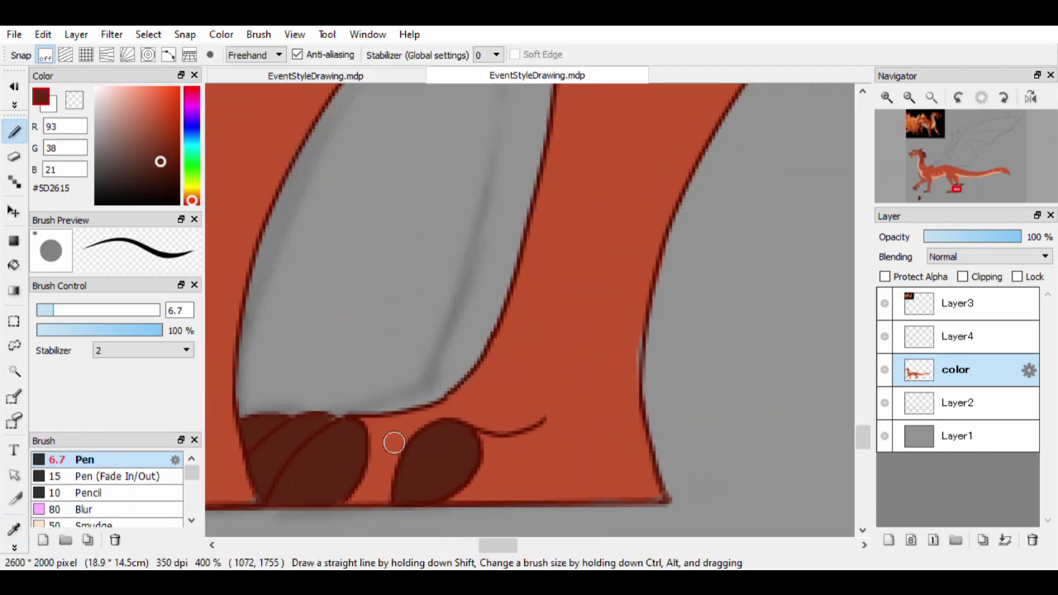
scroll(391, 449, "down", 8)
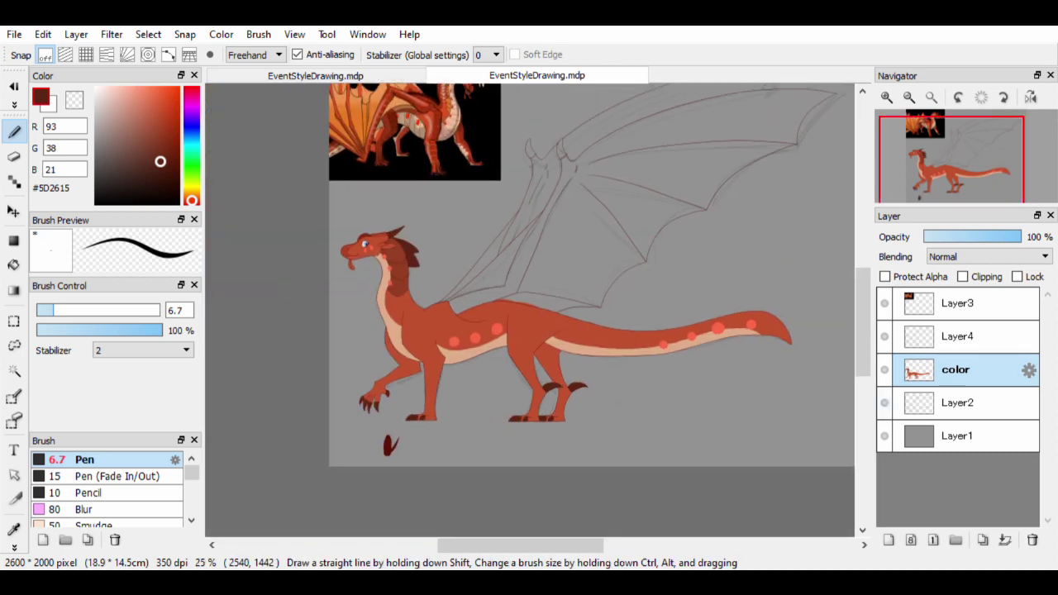
scroll(397, 336, "up", 3)
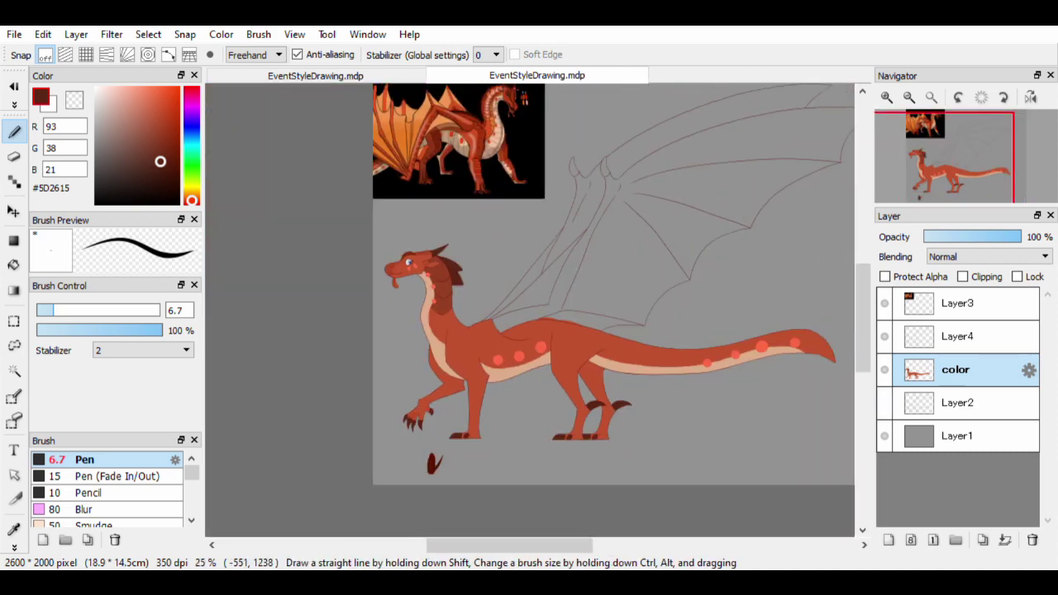
scroll(486, 402, "down", 1)
scroll(435, 377, "up", 5)
scroll(435, 376, "down", 3)
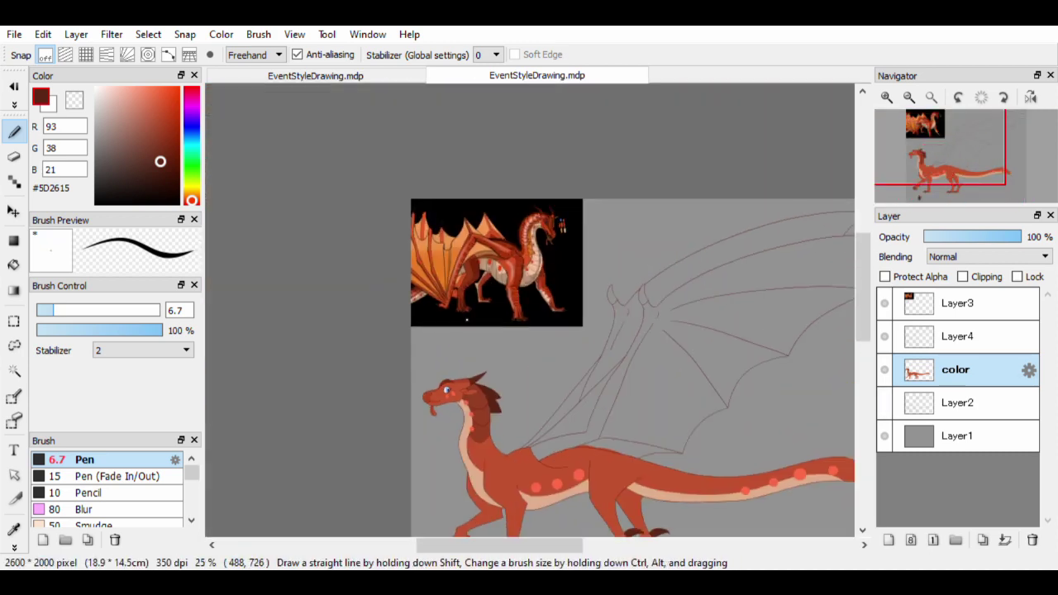
scroll(496, 265, "up", 3)
left_click(450, 194, "alt")
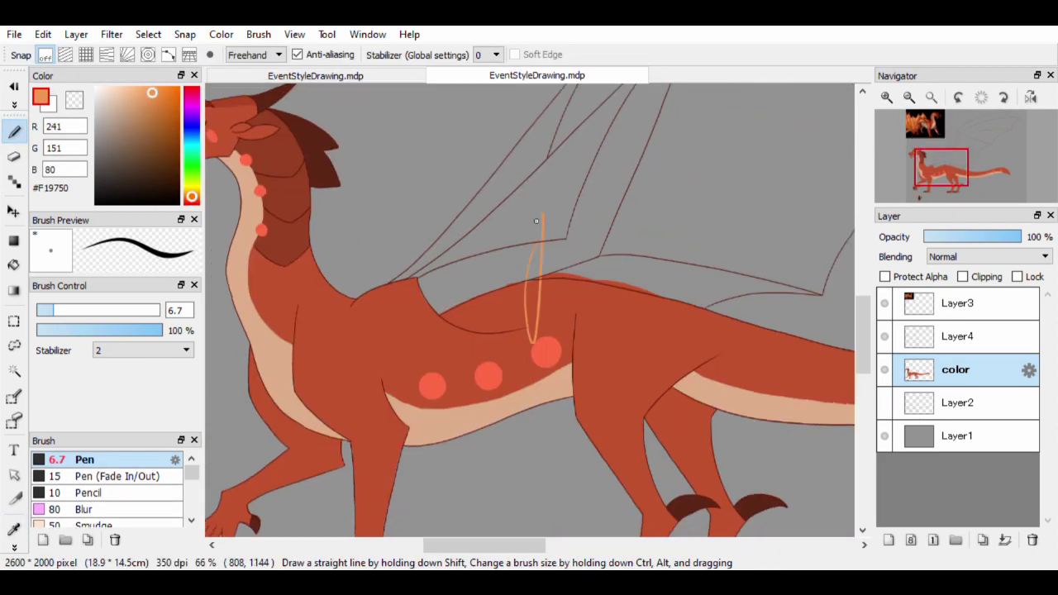
left_click_drag(543, 212, 513, 319)
key("ctrl+z")
Pick orange #F1844F and block in the wing membrane along the dragon's back with the Pen at size 29.7
left_click(288, 366, "alt")
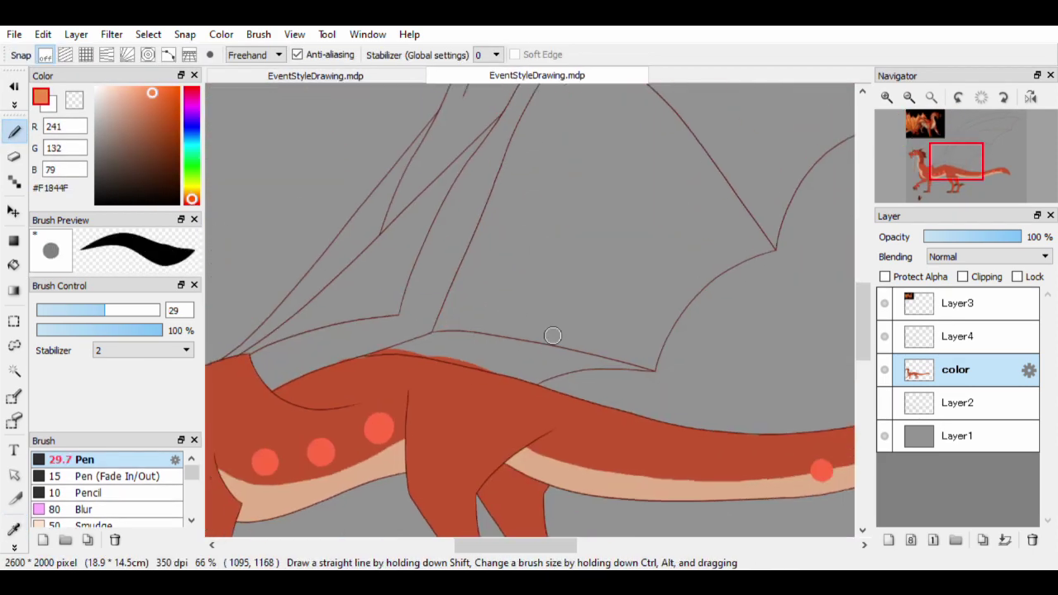
left_click_drag(243, 351, 430, 397)
left_click_drag(447, 428, 430, 397)
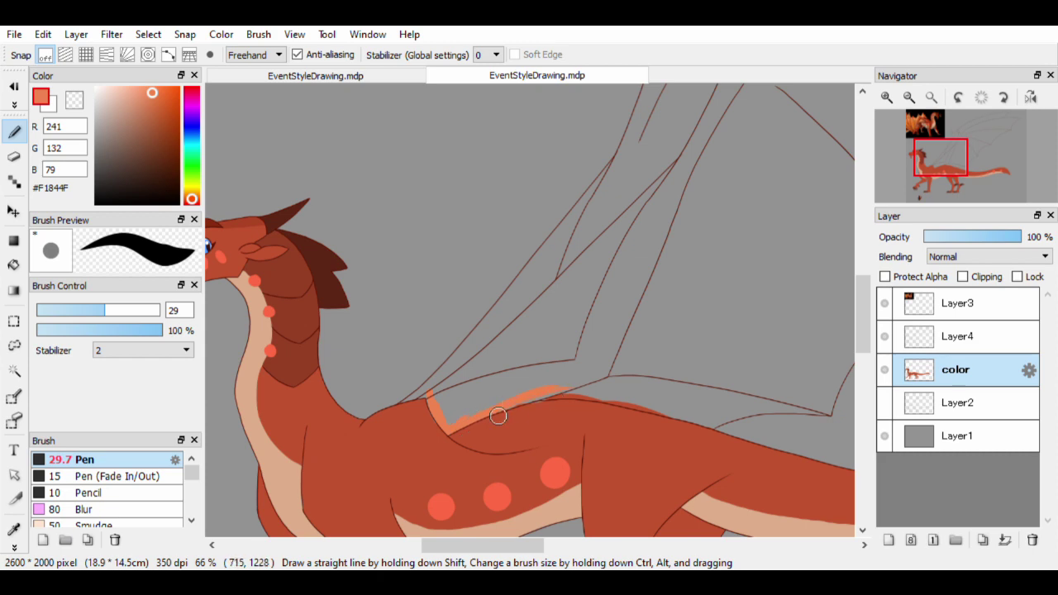
mouse_move(542, 401)
left_mouse_down()
mouse_move(352, 322)
mouse_move(345, 334)
mouse_move(373, 331)
mouse_move(432, 345)
mouse_move(364, 336)
mouse_move(487, 361)
left_mouse_up()
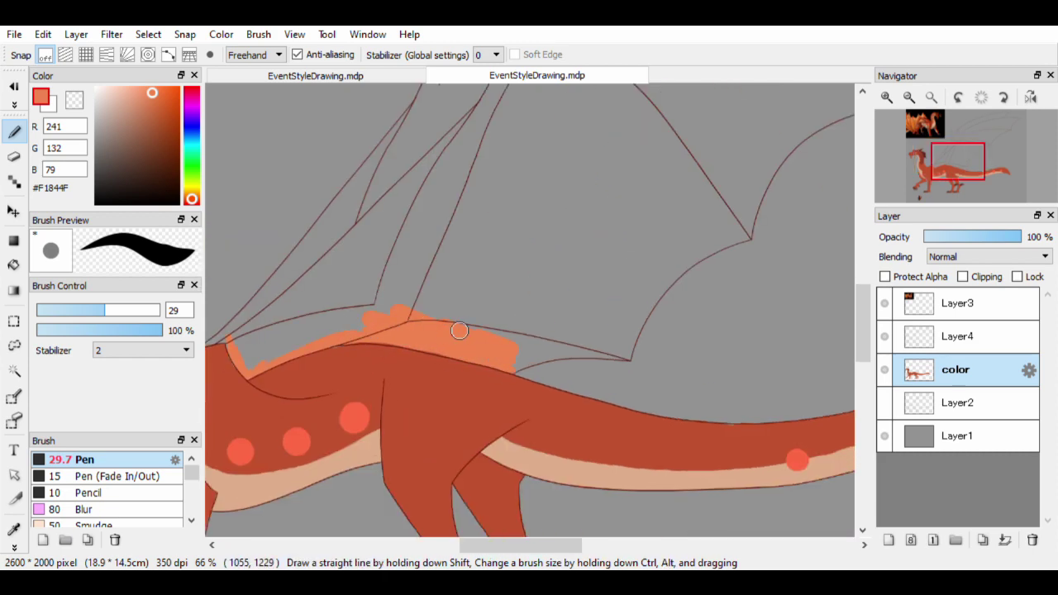
Fill the wing base beside the shoulder with #F1844F using Pen sizes 6.4 and 19, retouching the body edge with #C1522E
scroll(459, 331, "up", 5)
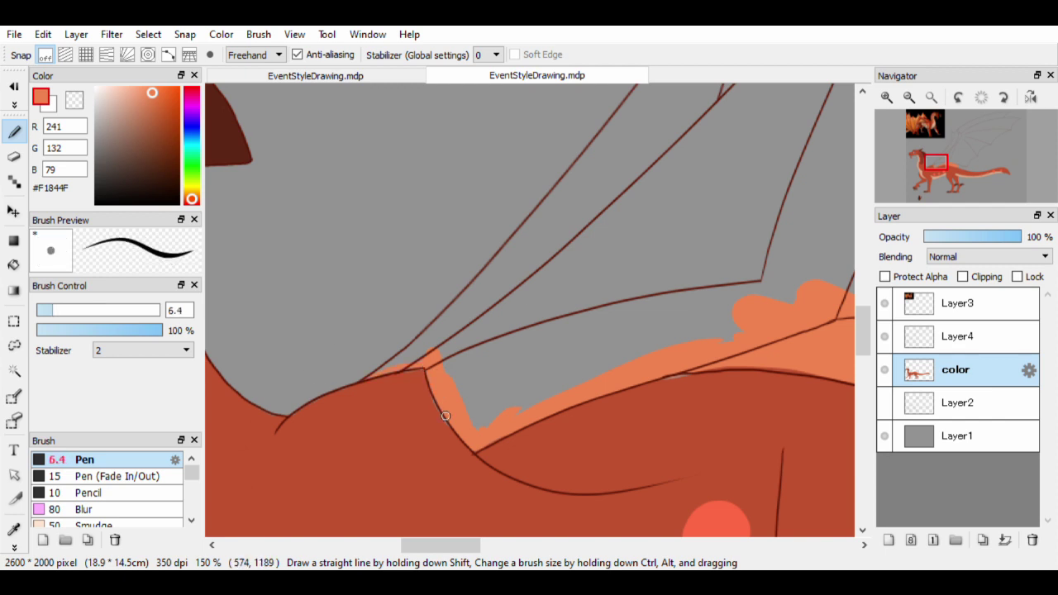
left_click_drag(411, 362, 463, 337)
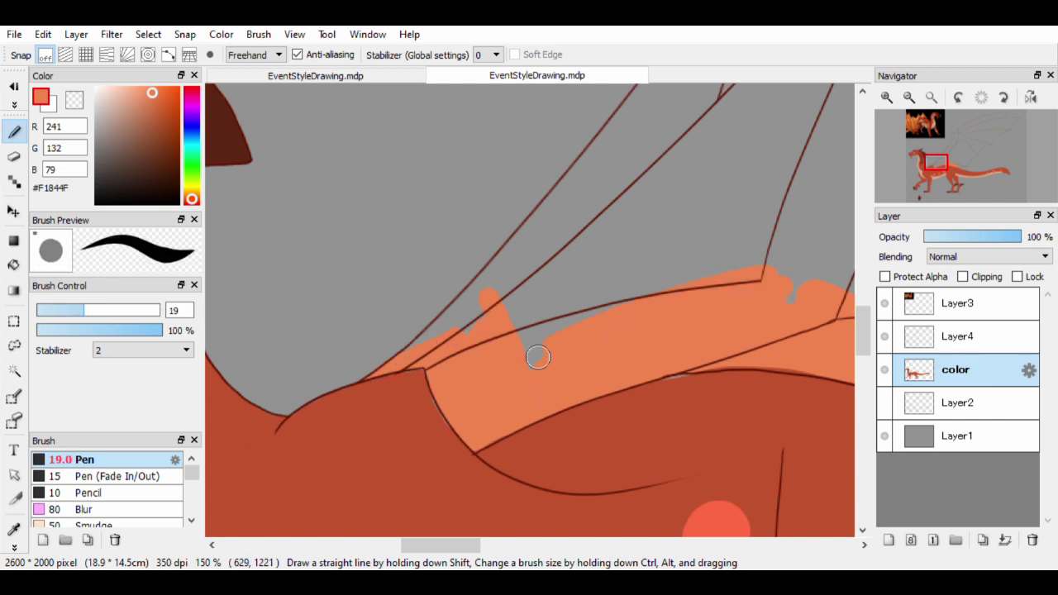
left_click(670, 438, "alt")
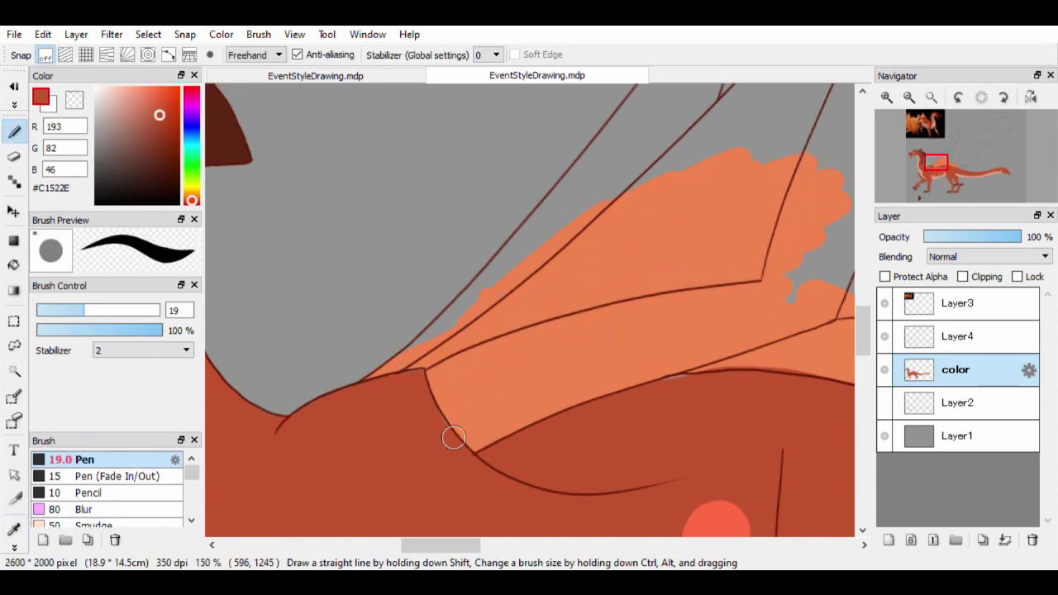
Pick wing orange #F1844F again and fill the lower membrane to its narrow pointed tip above the hind back at Pen size 19
scroll(453, 371, "right", 5)
left_click(494, 324, "alt")
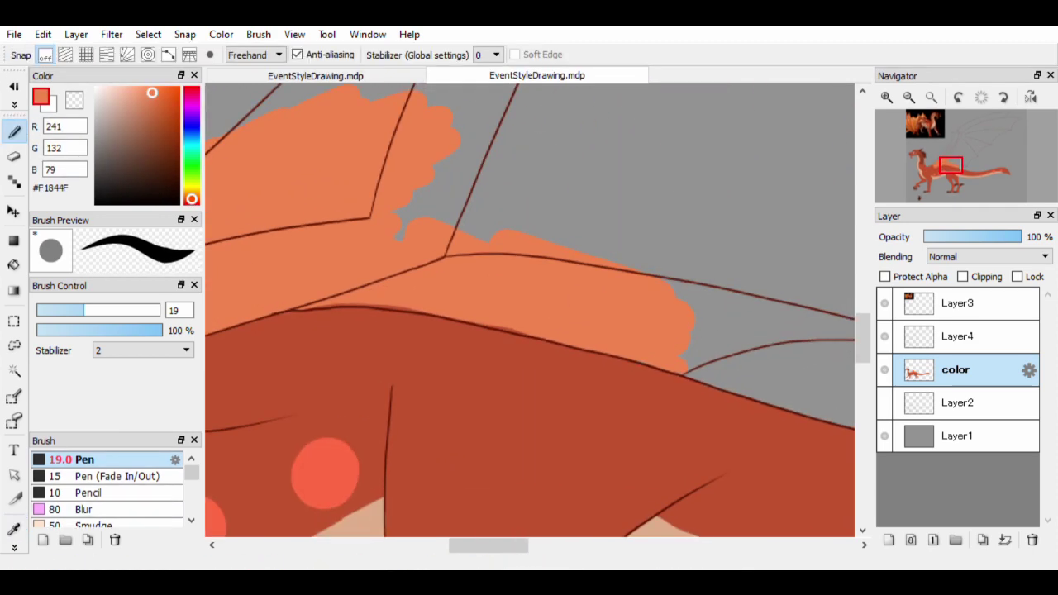
scroll(344, 391, "right", 3)
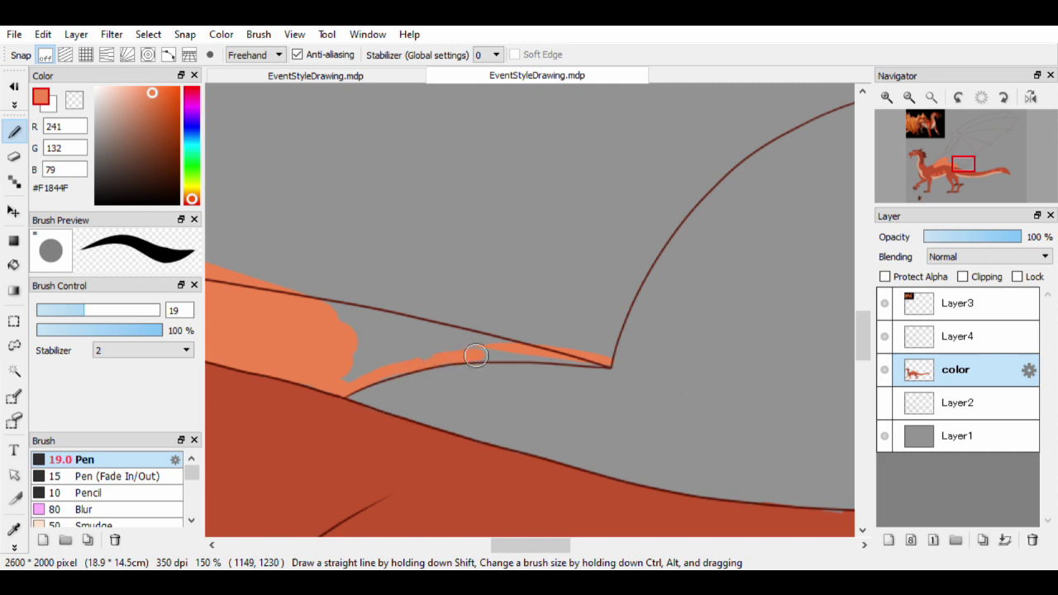
scroll(600, 361, "down", 5)
scroll(490, 427, "up", 2)
Enlarge the Pen to size 56.7 and block in the near wing's large membrane in #F1844F, outward toward the wing tip
left_click_drag(491, 427, 409, 393, "ctrl+alt")
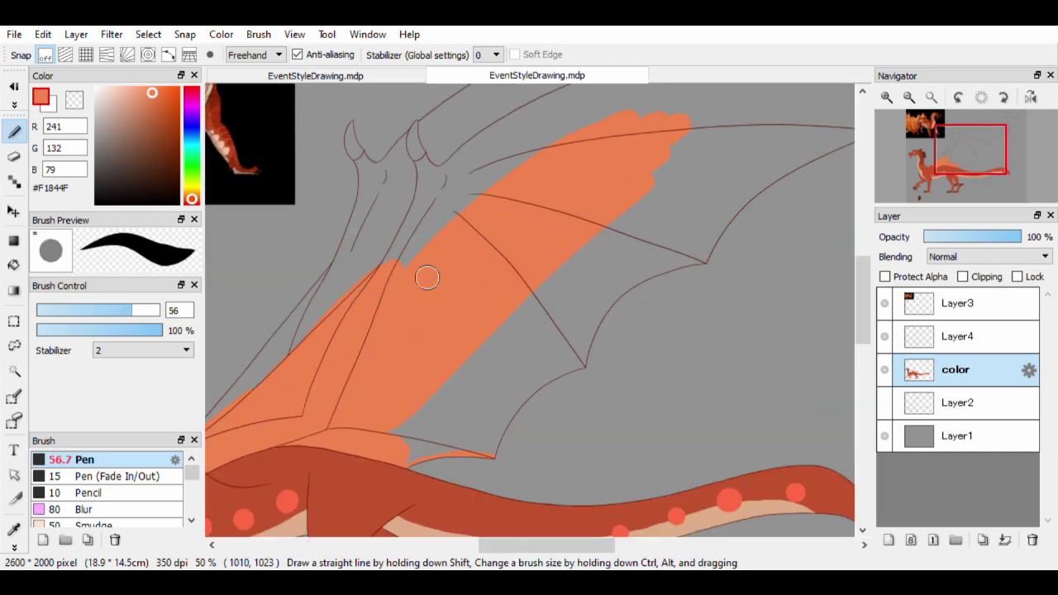
scroll(427, 277, "up", 2)
left_click_drag(611, 211, 438, 231)
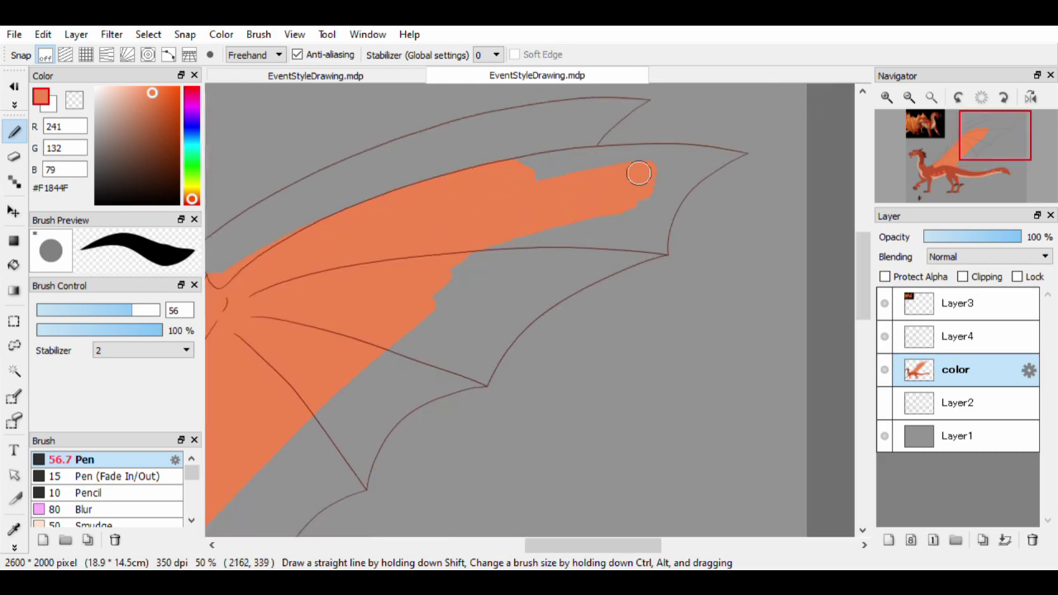
Fill the near wing's lowest scalloped section with #F1844F up to its trailing outline
scroll(500, 172, "down", 3)
left_click_drag(357, 382, 370, 337)
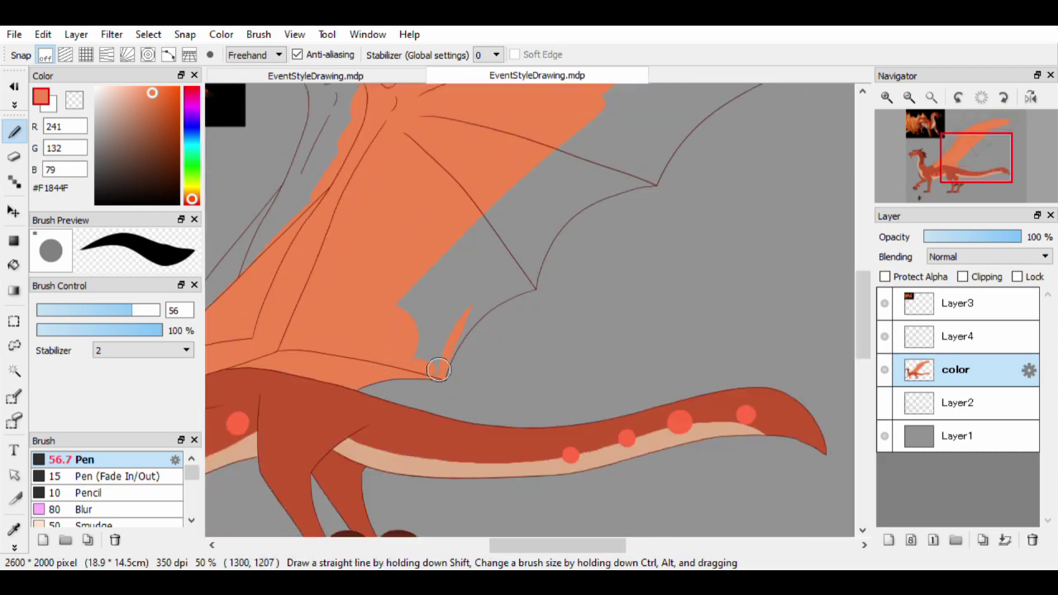
scroll(401, 298, "up", 2)
scroll(378, 405, "down", 1)
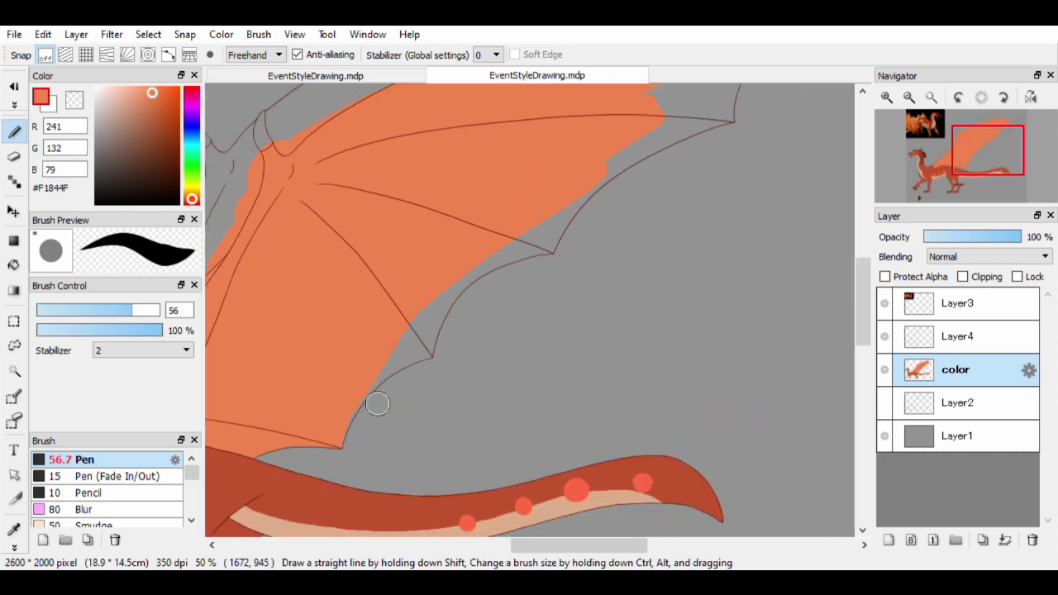
scroll(300, 423, "up", 1)
mouse_move(436, 290)
left_mouse_down()
mouse_move(426, 330)
mouse_move(466, 319)
left_mouse_up()
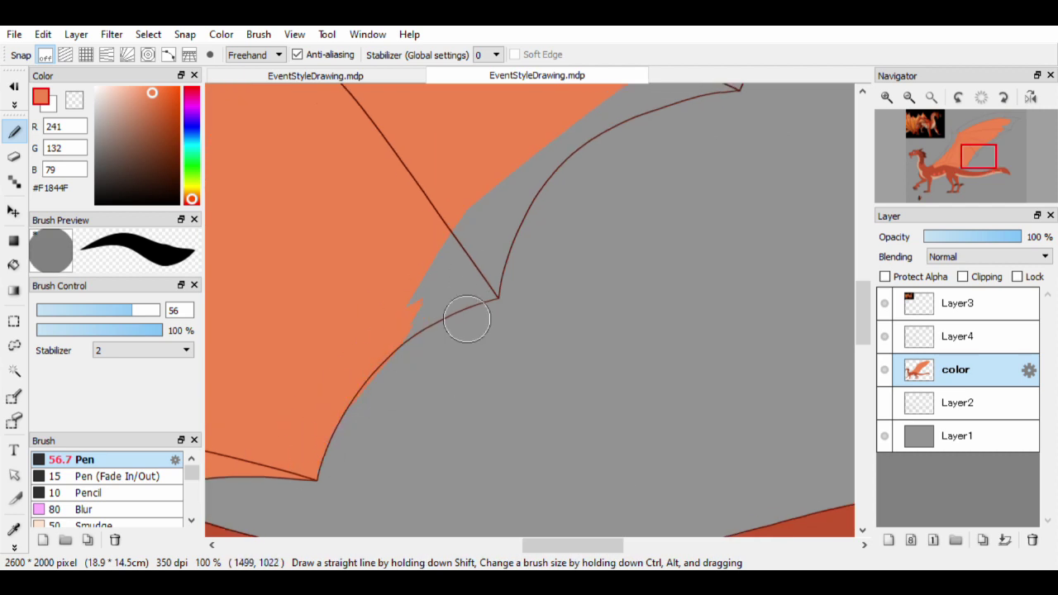
left_click_drag(368, 368, 447, 310)
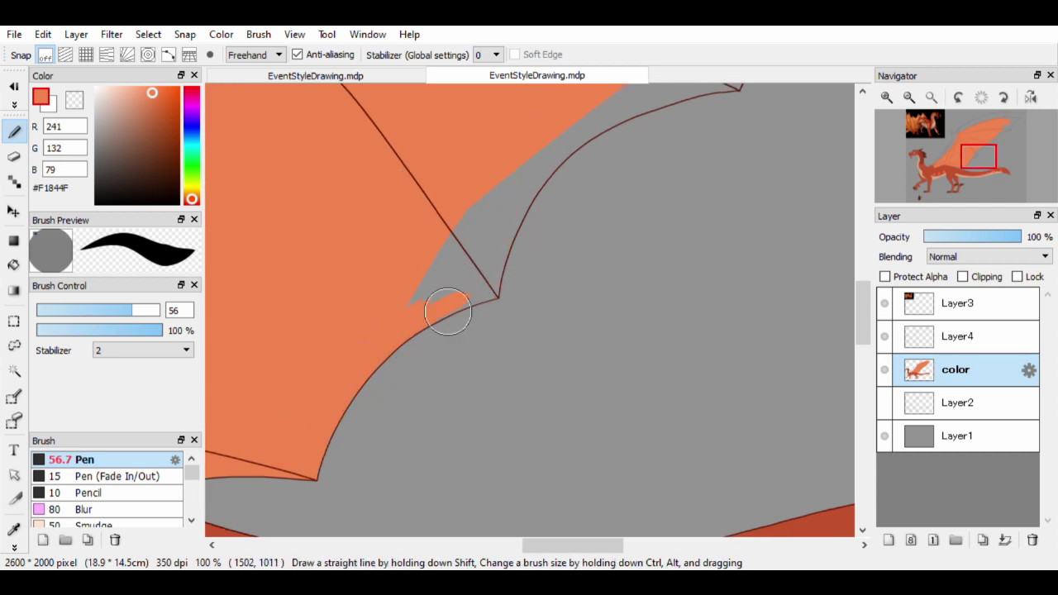
Extend the #F1844F fill along the near wing's middle scallops and toward the uppermost finger bone at Pen size 56.7
mouse_move(506, 240)
left_mouse_down()
mouse_move(549, 188)
mouse_move(499, 194)
mouse_move(485, 260)
left_mouse_up()
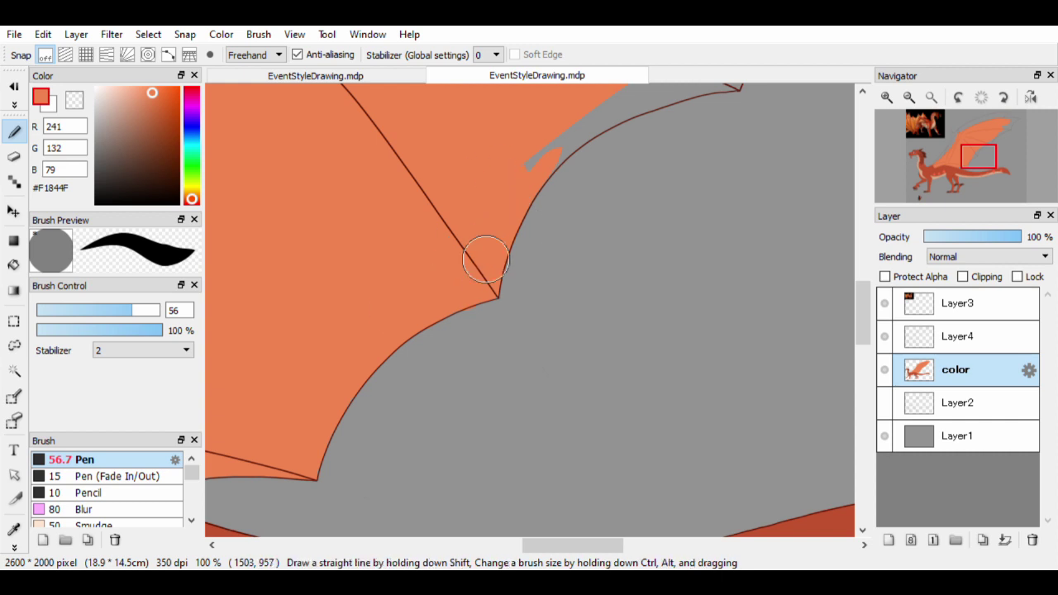
left_click_drag(407, 305, 358, 369)
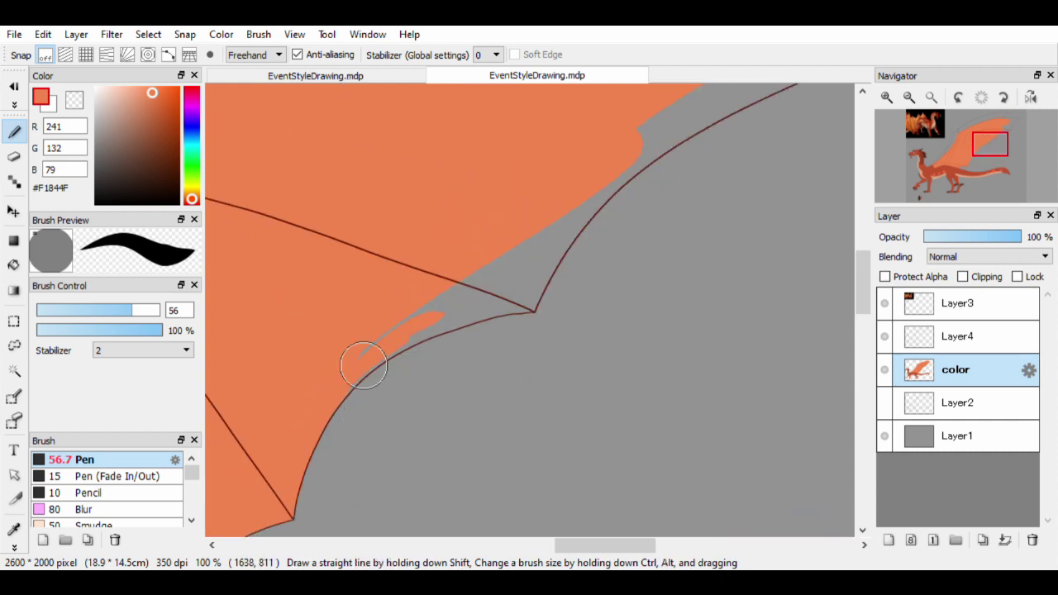
left_click_drag(465, 327, 451, 376)
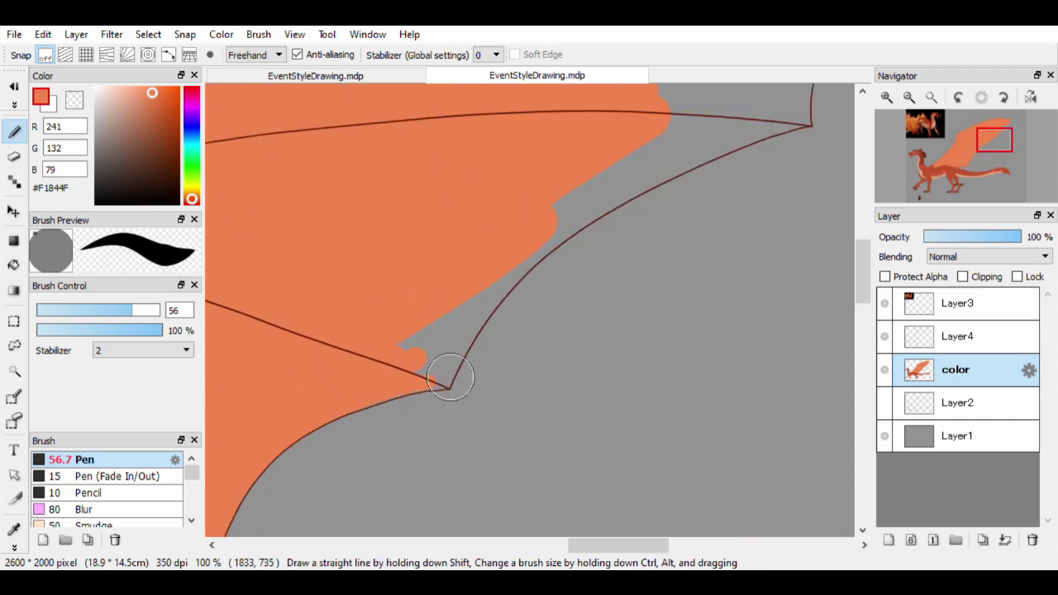
left_click_drag(674, 98, 479, 182)
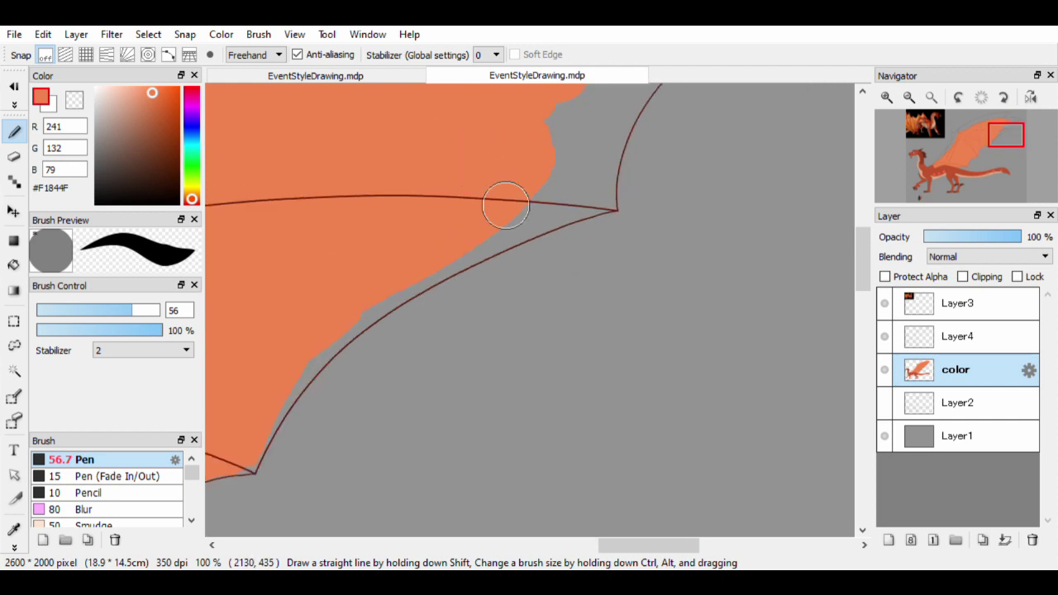
Reduce the Pen to size 20.7 and close the remaining gaps along the long upper-middle scallop out to its pointed end
scroll(506, 207, "up", 2)
left_click_drag(463, 347, 412, 350)
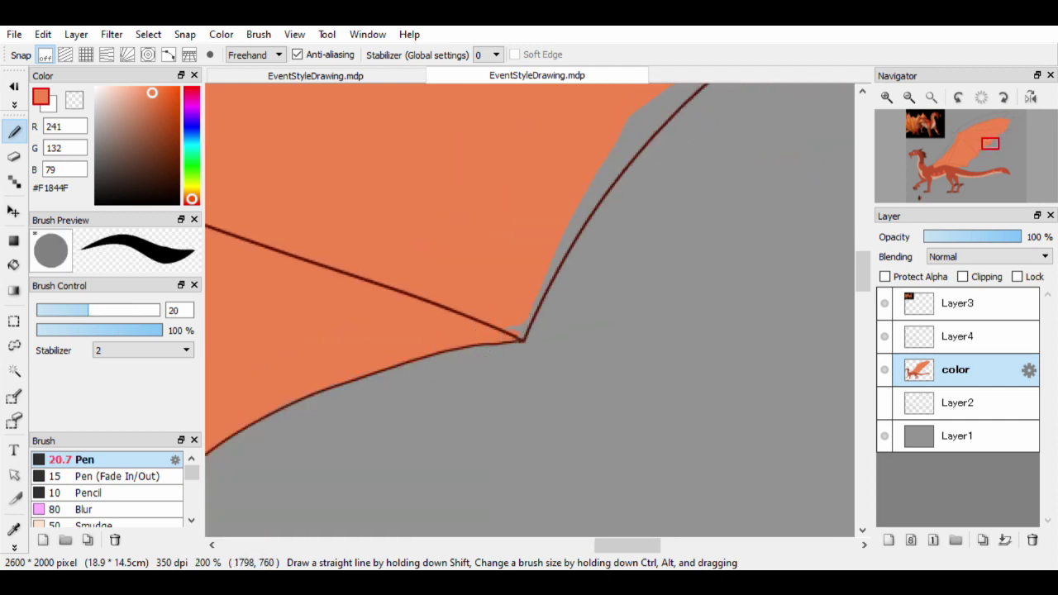
left_click_drag(637, 261, 438, 293)
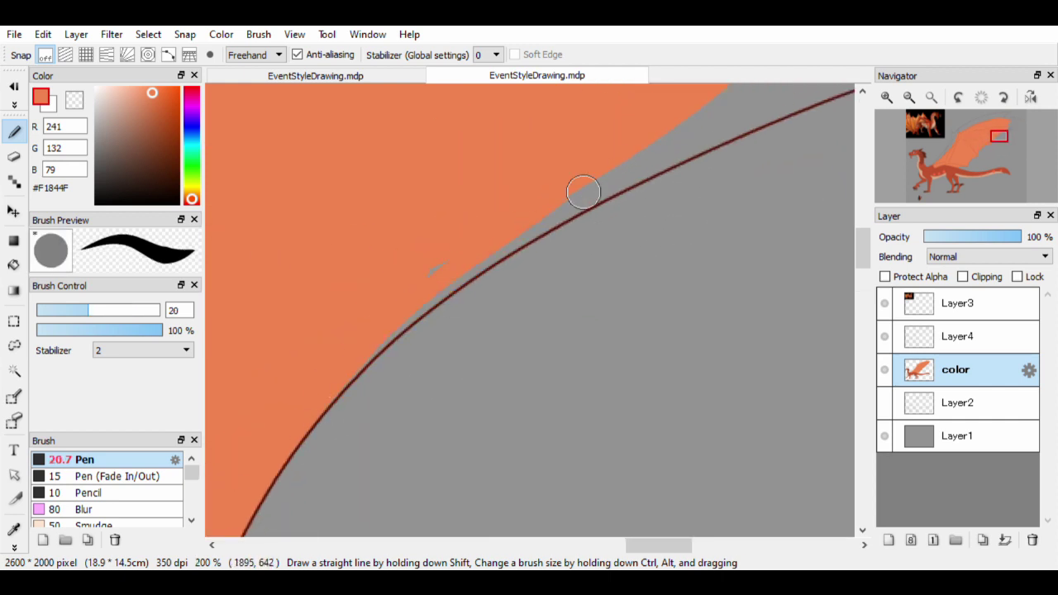
left_click_drag(673, 161, 278, 433)
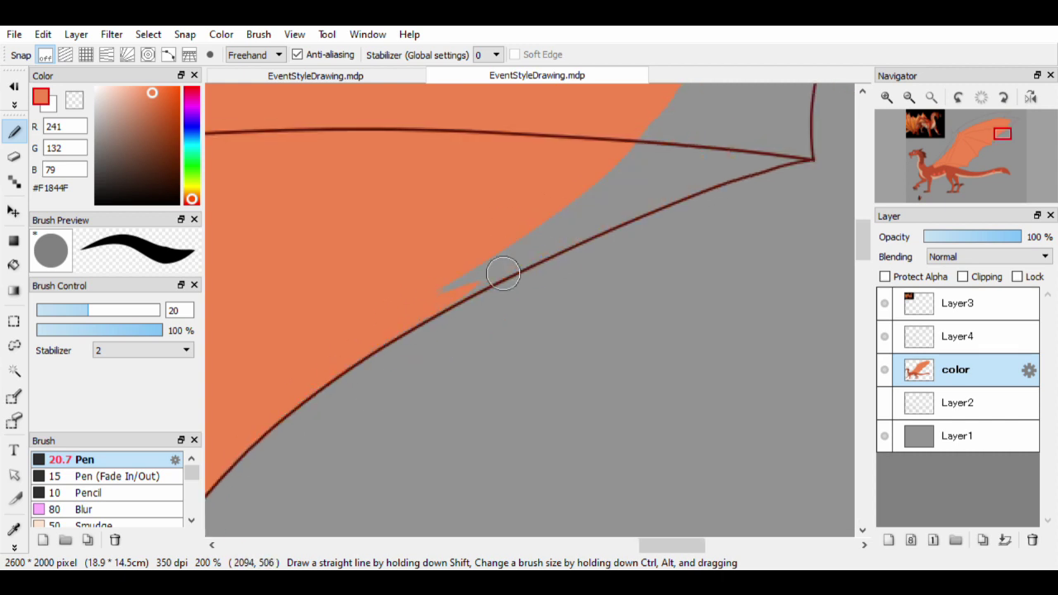
left_click_drag(570, 223, 406, 351)
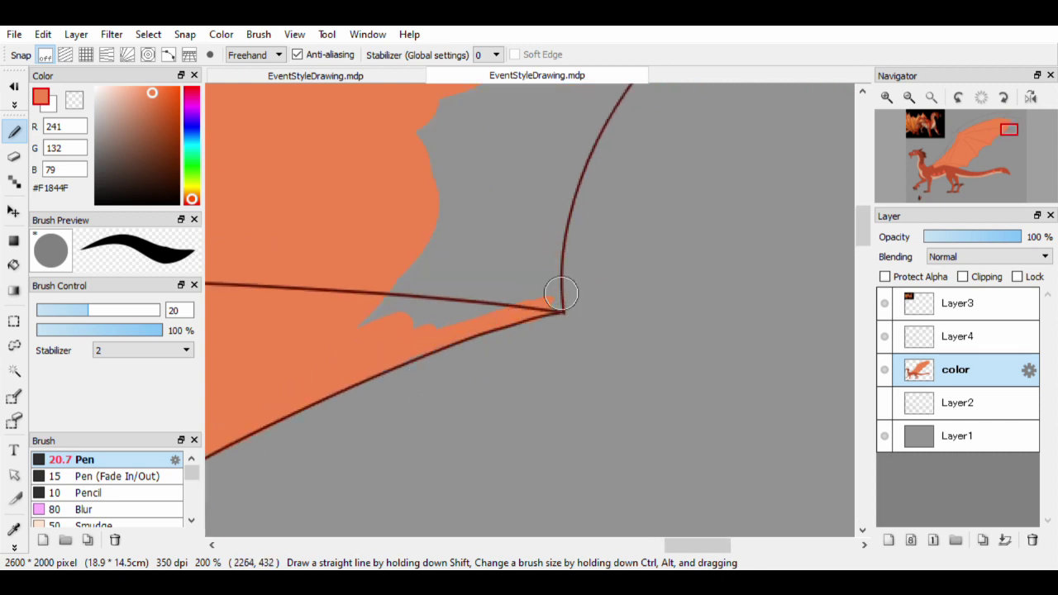
Fill the near wing's outermost scallop and pointed tip with #F1844F, and switch to the Eraser at size 8.7 to tidy the edge
scroll(397, 297, "down", 8)
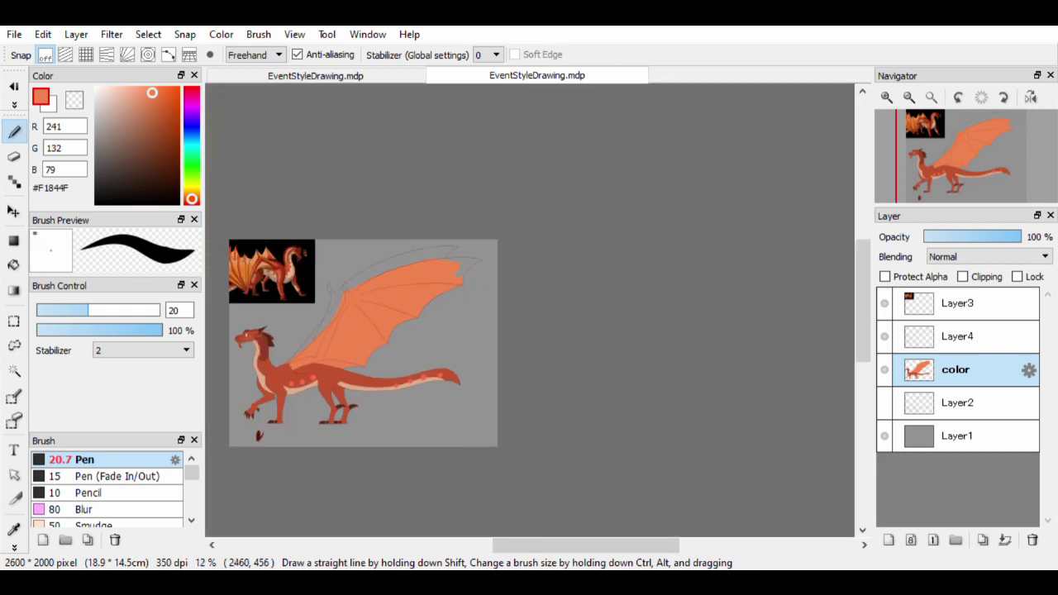
scroll(430, 283, "up", 8)
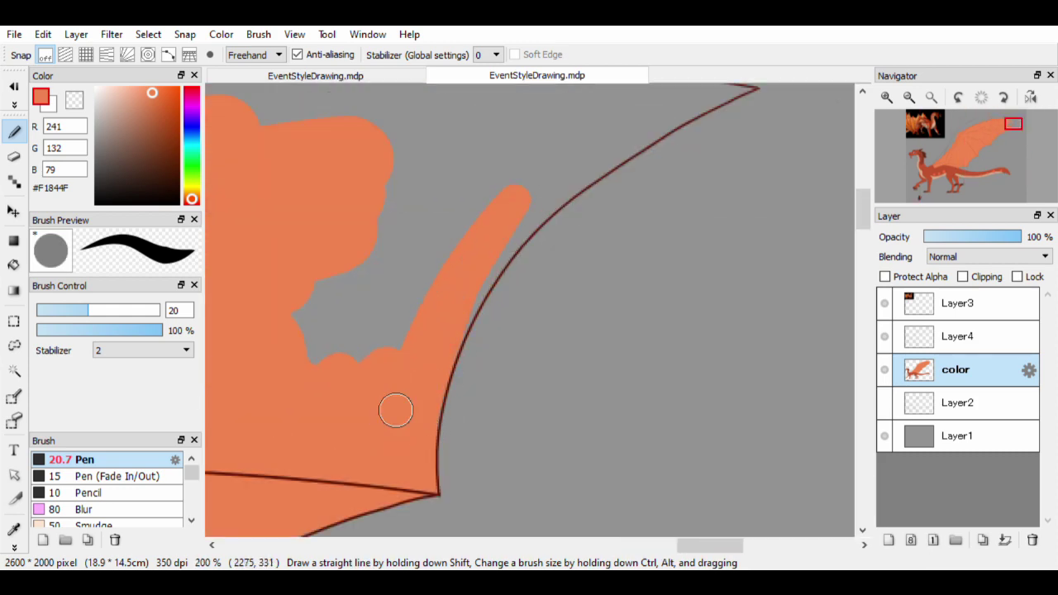
scroll(355, 322, "down", 1)
scroll(449, 286, "up", 1)
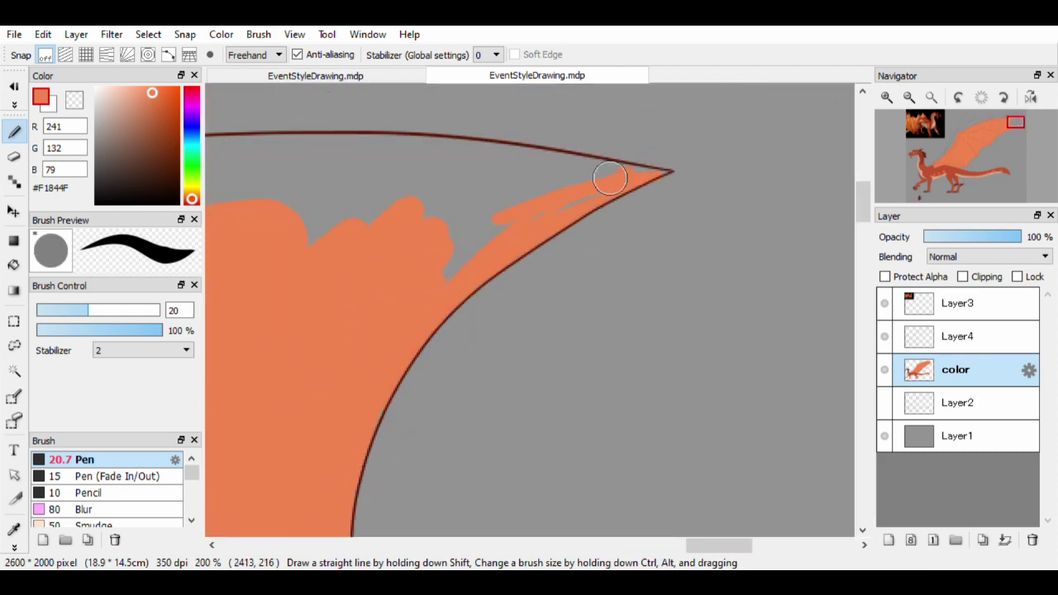
key("e")
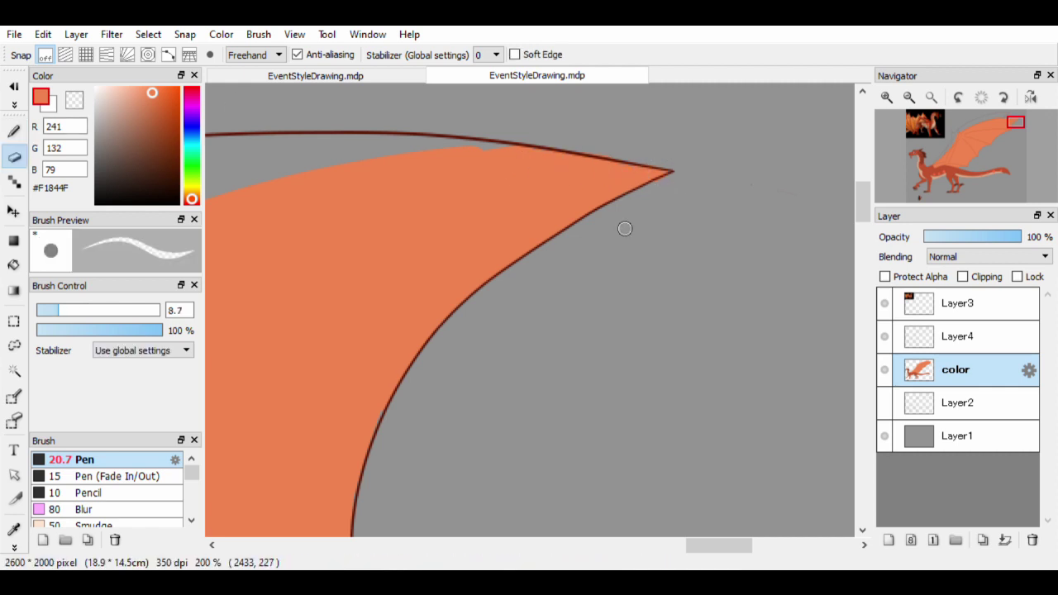
Return to the Pen at size 20.7 and fill #F1844F up to the near wing's leading-edge outline near the tip
key("b")
scroll(641, 193, "down", 1)
scroll(463, 256, "up", 1)
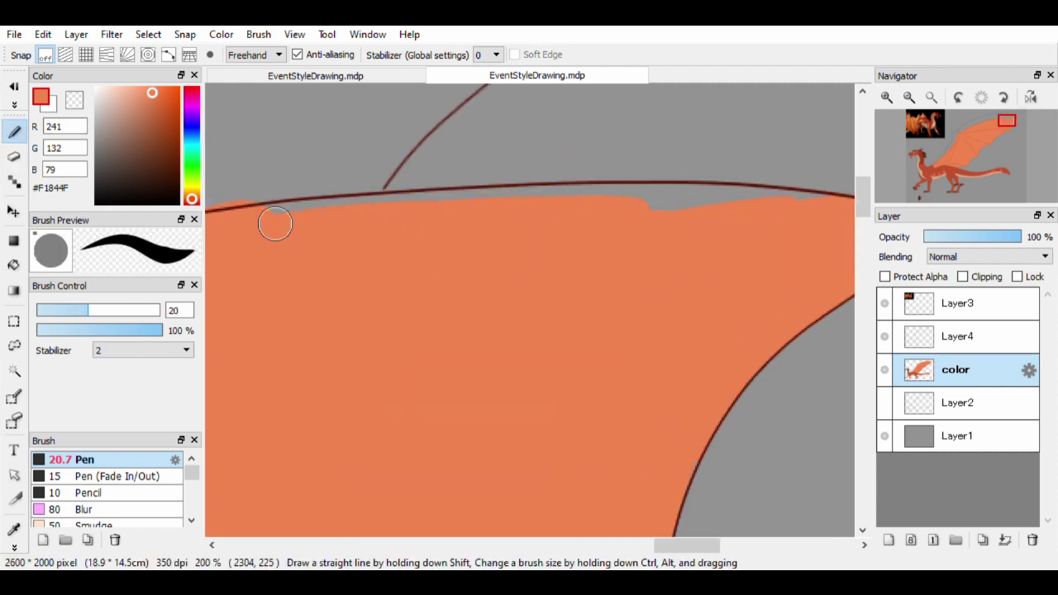
scroll(749, 229, "right", 1)
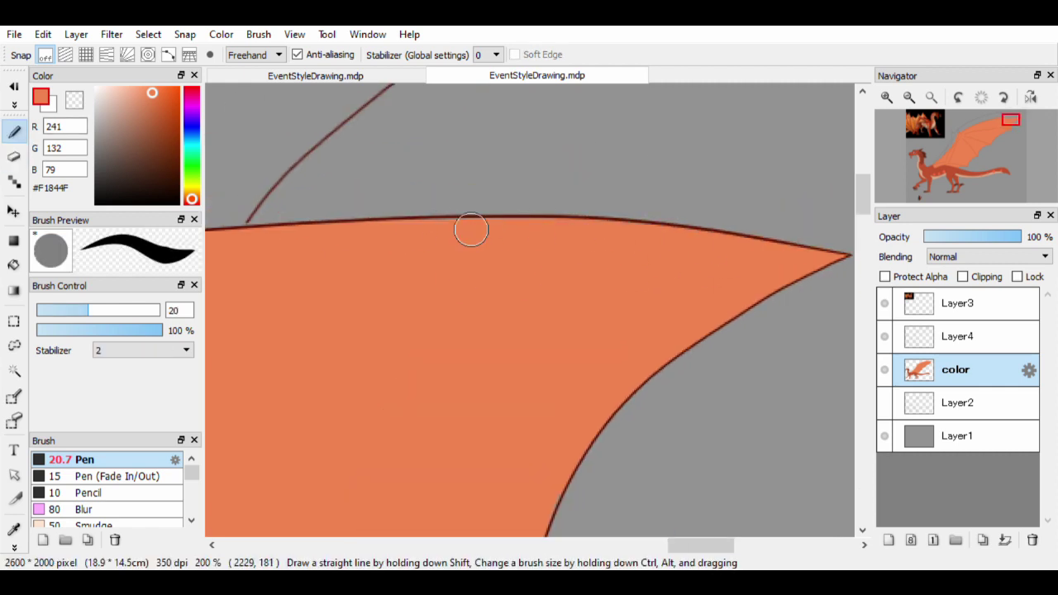
Sample the body's #C1522E and fill the base of the far wing's arm beside the shoulder with the Pen at size 20.7
scroll(471, 229, "down", 5)
scroll(529, 330, "up", 4)
left_click(528, 330, "alt")
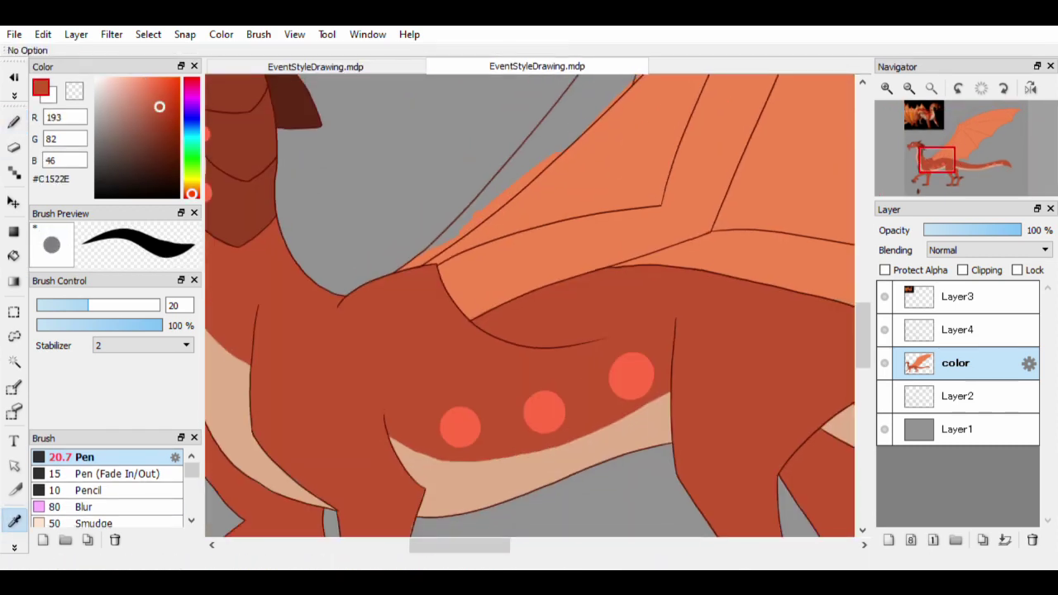
scroll(529, 331, "up", 3)
mouse_move(309, 418)
left_mouse_down()
mouse_move(404, 307)
mouse_move(292, 390)
mouse_move(462, 248)
left_mouse_up()
scroll(397, 330, "up", 2)
mouse_move(397, 331)
left_mouse_down()
mouse_move(478, 236)
mouse_move(366, 304)
mouse_move(389, 287)
mouse_move(440, 290)
mouse_move(380, 370)
mouse_move(479, 304)
mouse_move(493, 265)
mouse_move(368, 370)
mouse_move(486, 272)
mouse_move(377, 292)
mouse_move(357, 307)
mouse_move(331, 365)
mouse_move(422, 350)
mouse_move(470, 299)
mouse_move(416, 344)
mouse_move(341, 319)
mouse_move(389, 262)
mouse_move(400, 344)
mouse_move(358, 352)
mouse_move(384, 263)
left_mouse_up()
scroll(390, 283, "right", 2)
scroll(359, 302, "up", 2)
scroll(470, 298, "up", 2)
scroll(411, 328, "right", 2)
scroll(394, 248, "up", 2)
scroll(394, 248, "right", 2)
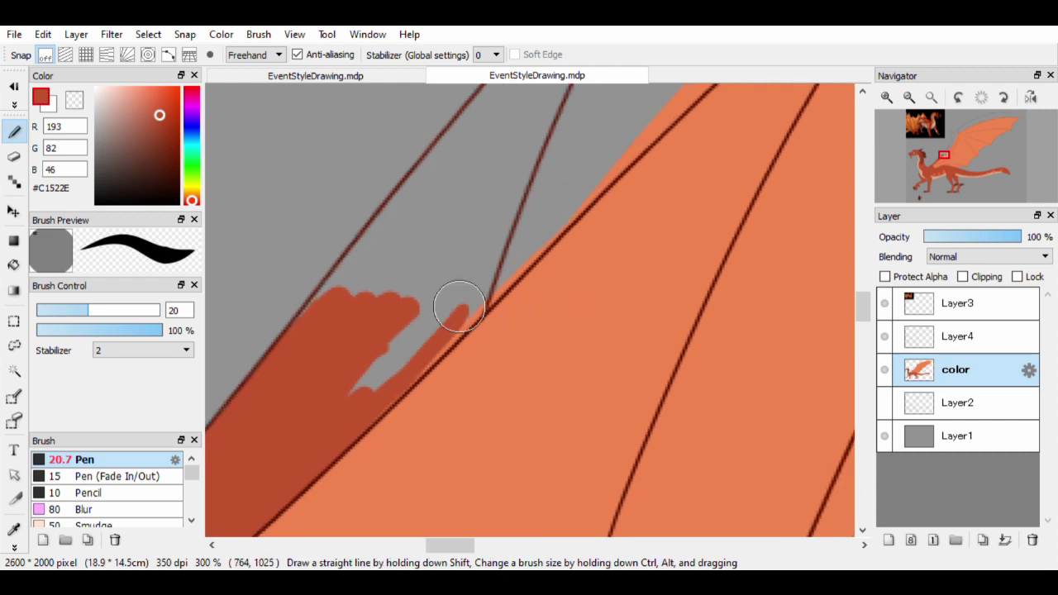
Extend the #C1522E fill up the narrow strip between the far wing's arm outline and the near wing's edge
left_click_drag(456, 306, 496, 299)
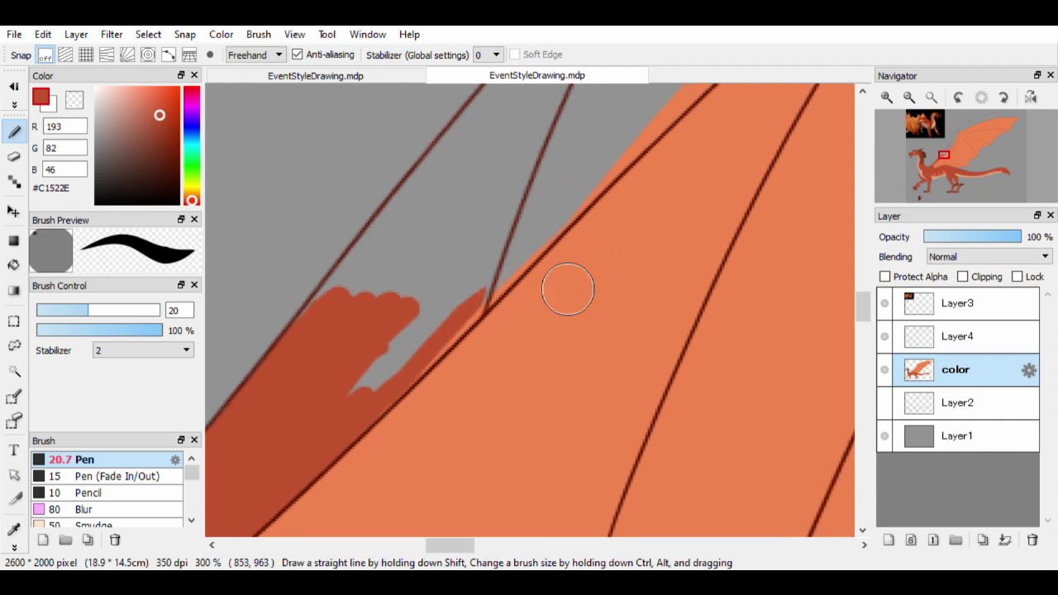
mouse_move(347, 351)
left_mouse_down()
mouse_move(509, 316)
mouse_move(369, 346)
mouse_move(401, 236)
mouse_move(341, 287)
mouse_move(517, 273)
mouse_move(609, 179)
left_mouse_up()
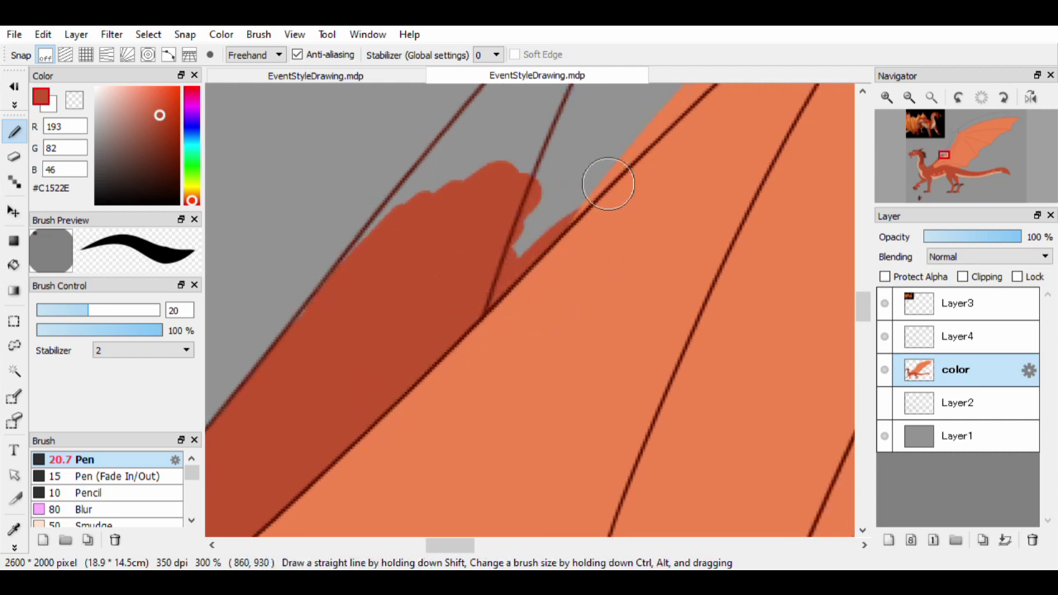
scroll(609, 179, "up", 2)
scroll(609, 179, "right", 2)
mouse_move(389, 338)
left_mouse_down()
mouse_move(526, 212)
mouse_move(290, 331)
mouse_move(389, 212)
mouse_move(465, 224)
mouse_move(408, 206)
left_mouse_up()
scroll(290, 331, "up", 2)
scroll(290, 330, "right", 2)
scroll(466, 224, "up", 2)
scroll(465, 224, "right", 2)
scroll(408, 207, "up", 2)
scroll(409, 207, "left", 2)
left_click_drag(529, 278, 515, 323)
Continue the #C1522E fill along the far wing's outer arm outline toward the wrist, past the start of the inner arm line
scroll(515, 323, "down", 5)
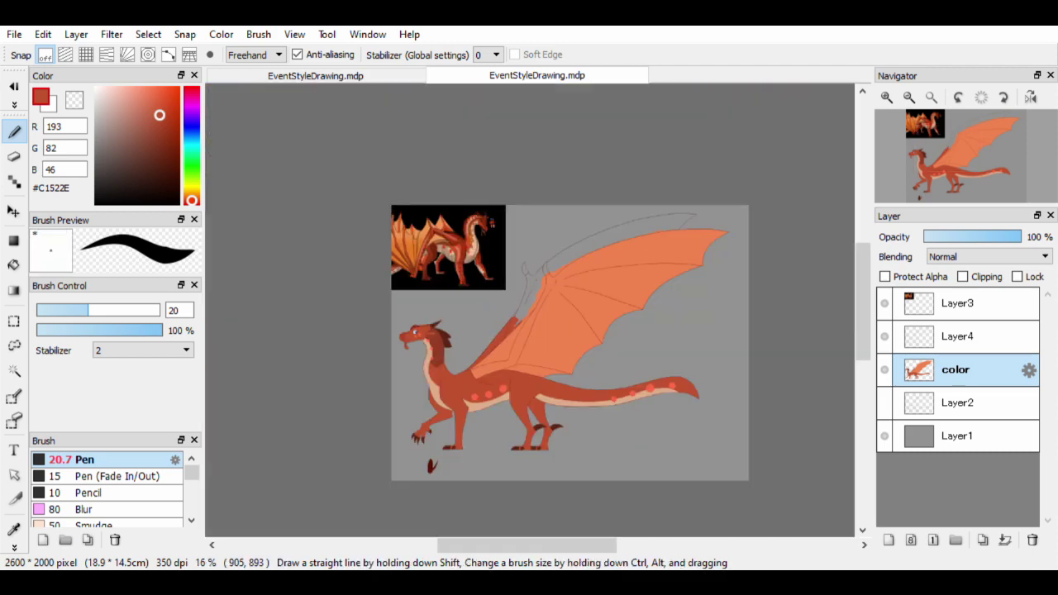
scroll(432, 383, "up", 5)
mouse_move(371, 378)
left_mouse_down()
mouse_move(386, 419)
mouse_move(464, 287)
mouse_move(386, 361)
mouse_move(439, 341)
left_mouse_up()
scroll(276, 316, "up", 2)
scroll(276, 317, "right", 2)
mouse_move(276, 316)
left_mouse_down()
mouse_move(295, 258)
mouse_move(267, 281)
mouse_move(343, 192)
mouse_move(345, 238)
mouse_move(433, 161)
left_mouse_up()
scroll(434, 161, "up", 5)
scroll(434, 161, "right", 2)
left_click_drag(330, 385, 462, 190)
scroll(524, 378, "down", 2)
scroll(524, 377, "right", 2)
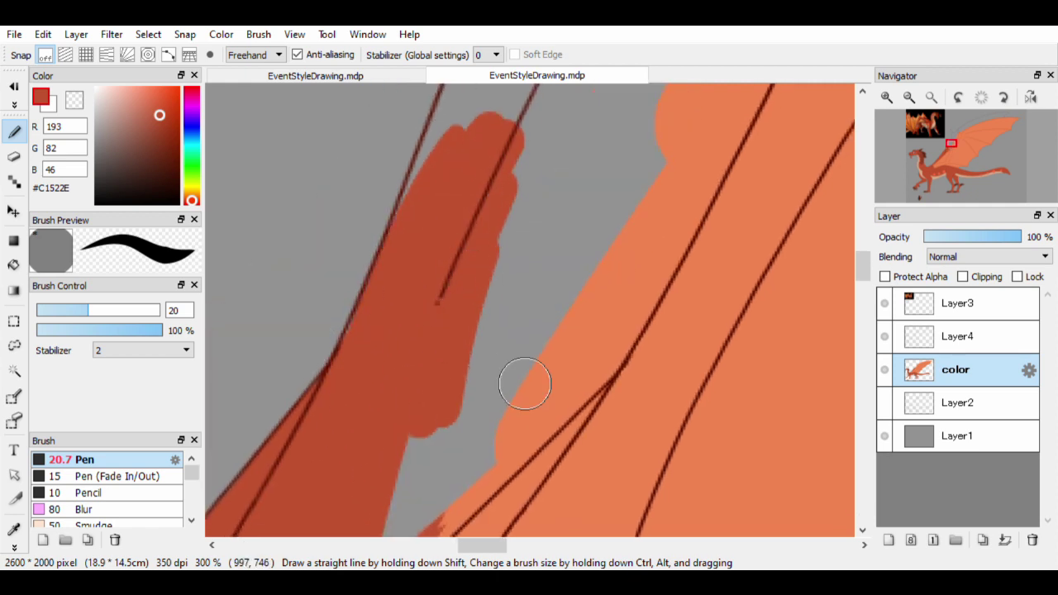
Fill the gap between the far wing's upper arm and the near wing with #C1522E, up to the wrist crease
mouse_move(397, 322)
left_mouse_down()
mouse_move(328, 399)
mouse_move(460, 268)
mouse_move(425, 257)
mouse_move(346, 278)
mouse_move(377, 391)
mouse_move(385, 292)
mouse_move(290, 274)
mouse_move(432, 249)
mouse_move(293, 386)
mouse_move(293, 355)
mouse_move(389, 190)
left_mouse_up()
scroll(345, 278, "up", 3)
scroll(432, 250, "up", 3)
scroll(567, 264, "down", 3)
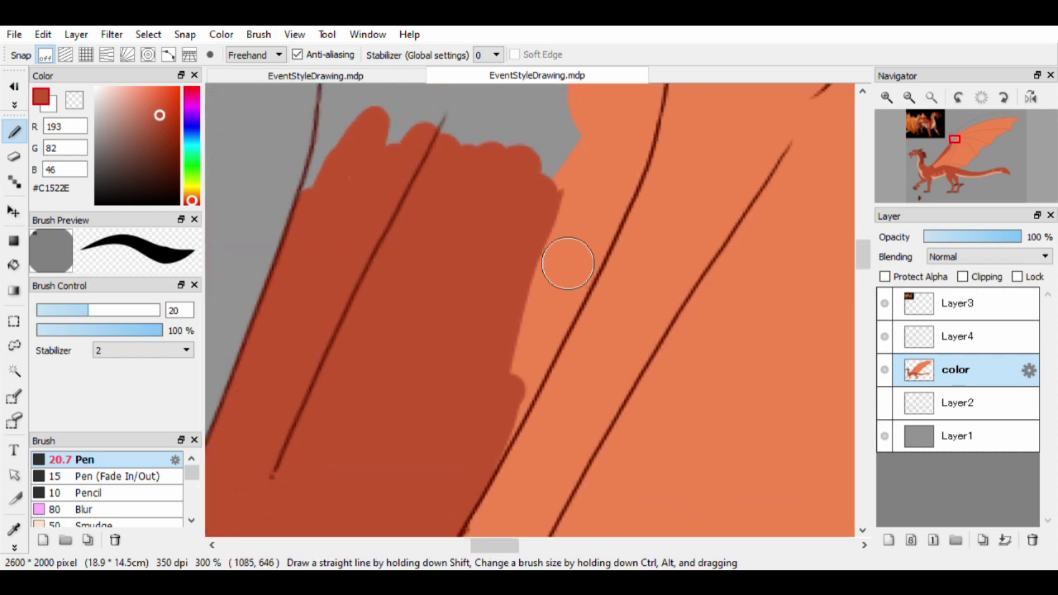
left_click_drag(498, 147, 452, 277)
scroll(245, 292, "down", 3)
scroll(405, 371, "up", 6)
scroll(512, 319, "up", 2)
scroll(512, 319, "left", 3)
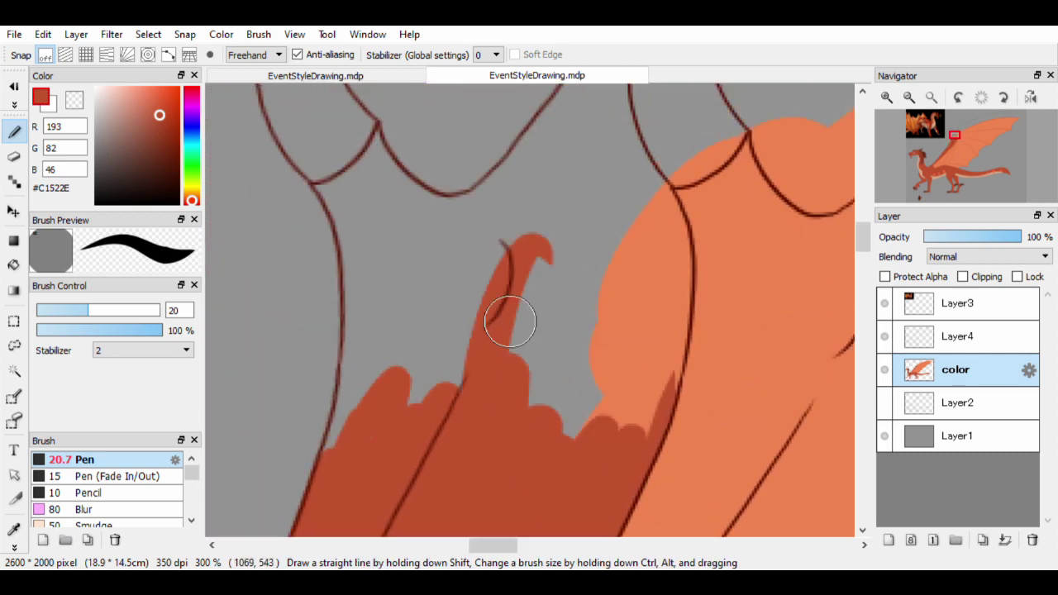
Fill the far wing's wrist with #C1522E up to its claw base and over to the near wing's claw
mouse_move(512, 318)
left_mouse_down()
mouse_move(329, 455)
mouse_move(349, 392)
mouse_move(355, 209)
mouse_move(347, 375)
mouse_move(354, 288)
mouse_move(330, 199)
mouse_move(335, 166)
mouse_move(369, 130)
mouse_move(443, 241)
mouse_move(367, 122)
mouse_move(450, 246)
mouse_move(545, 192)
left_mouse_up()
scroll(545, 192, "down", 3)
scroll(472, 324, "down", 3)
mouse_move(472, 325)
left_mouse_down()
mouse_move(500, 413)
mouse_move(571, 330)
mouse_move(460, 299)
mouse_move(472, 228)
mouse_move(505, 151)
mouse_move(545, 133)
left_mouse_up()
scroll(559, 340, "up", 4)
scroll(605, 325, "down", 1)
Sample #F1844F and touch up the near wing's fill at the base of its wrist claw
left_click(605, 325, "alt")
left_click_drag(605, 325, 516, 259)
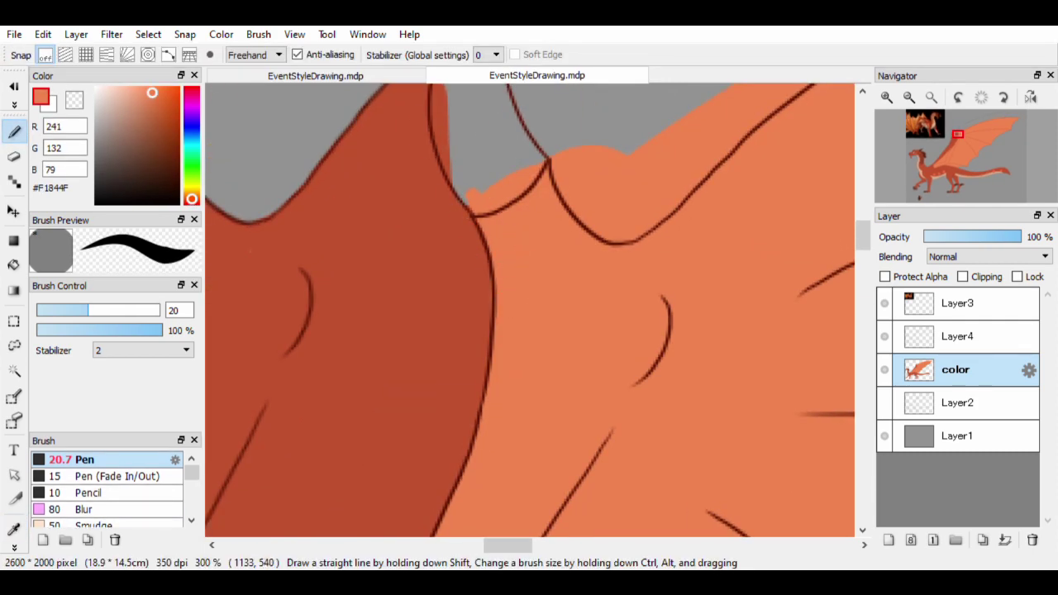
scroll(504, 264, "down", 7)
scroll(448, 331, "up", 6)
Resample #C1522E and fill the far wing's membrane outward from the near wing's claw, above the near wing's leading edge
left_click(240, 459, "alt")
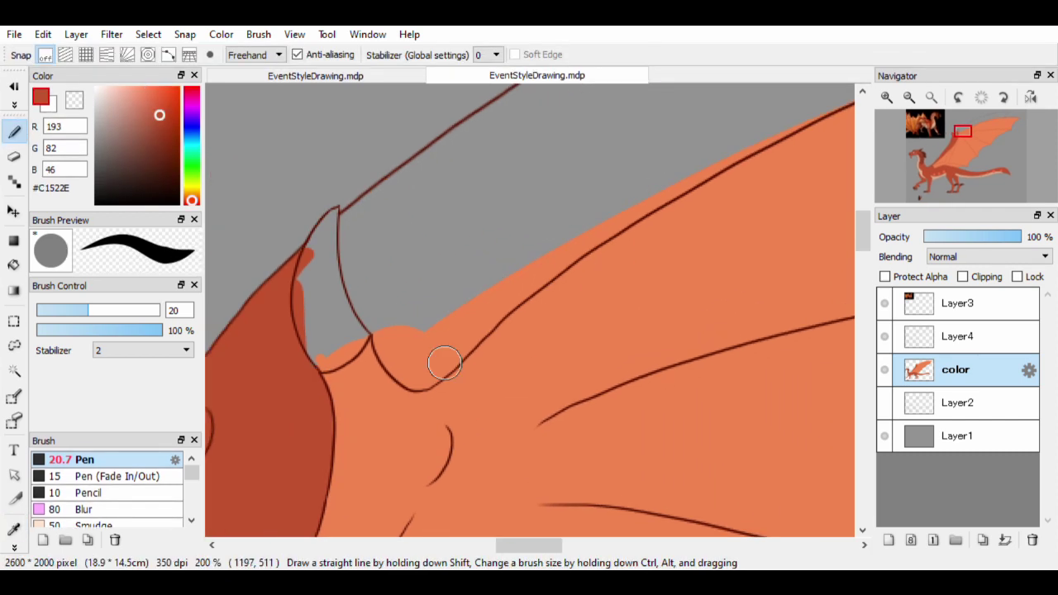
mouse_move(368, 318)
left_mouse_down()
mouse_move(376, 355)
mouse_move(472, 326)
mouse_move(439, 245)
mouse_move(366, 253)
mouse_move(531, 138)
mouse_move(434, 177)
left_mouse_up()
mouse_move(359, 383)
left_mouse_down()
mouse_move(411, 328)
mouse_move(547, 214)
mouse_move(429, 240)
mouse_move(581, 100)
mouse_move(385, 168)
mouse_move(317, 206)
mouse_move(403, 147)
left_mouse_up()
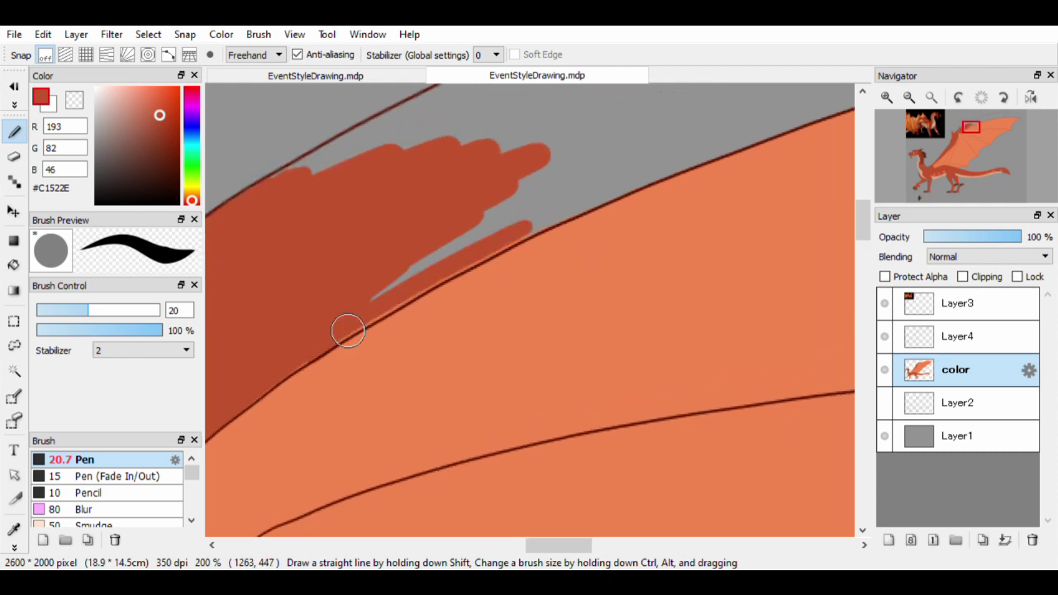
mouse_move(290, 359)
left_mouse_down()
mouse_move(496, 189)
mouse_move(426, 105)
mouse_move(462, 157)
left_mouse_up()
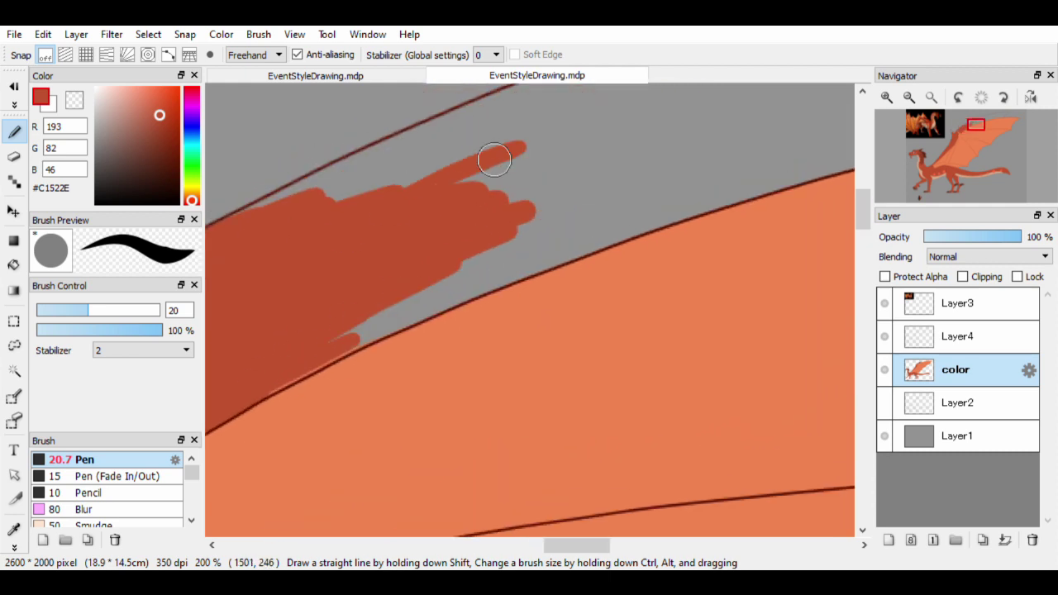
mouse_move(363, 190)
left_mouse_down()
mouse_move(501, 135)
mouse_move(425, 171)
mouse_move(694, 98)
mouse_move(814, 135)
mouse_move(562, 146)
mouse_move(438, 184)
left_mouse_up()
Fill the far wing's pointed tip with #C1522E and close the remaining gap above the near wing at Pen size 48.3
mouse_move(851, 124)
left_mouse_down()
mouse_move(391, 279)
mouse_move(623, 158)
mouse_move(349, 230)
mouse_move(428, 217)
mouse_move(620, 224)
mouse_move(762, 177)
mouse_move(310, 258)
mouse_move(567, 295)
mouse_move(668, 266)
mouse_move(551, 189)
mouse_move(412, 223)
mouse_move(368, 216)
mouse_move(454, 186)
mouse_move(616, 187)
mouse_move(660, 221)
left_mouse_up()
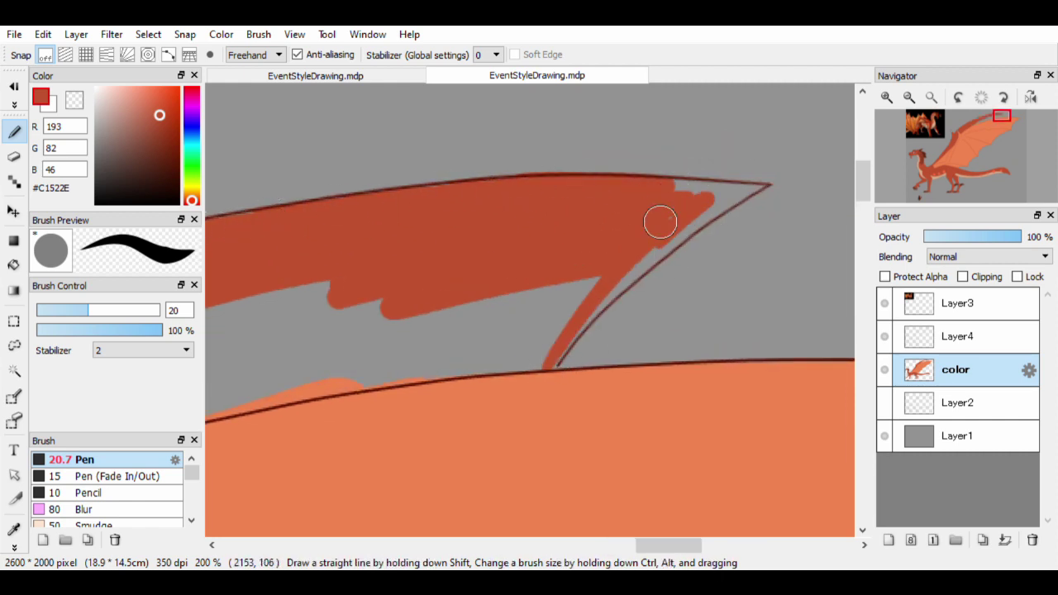
left_click_drag(550, 372, 695, 223)
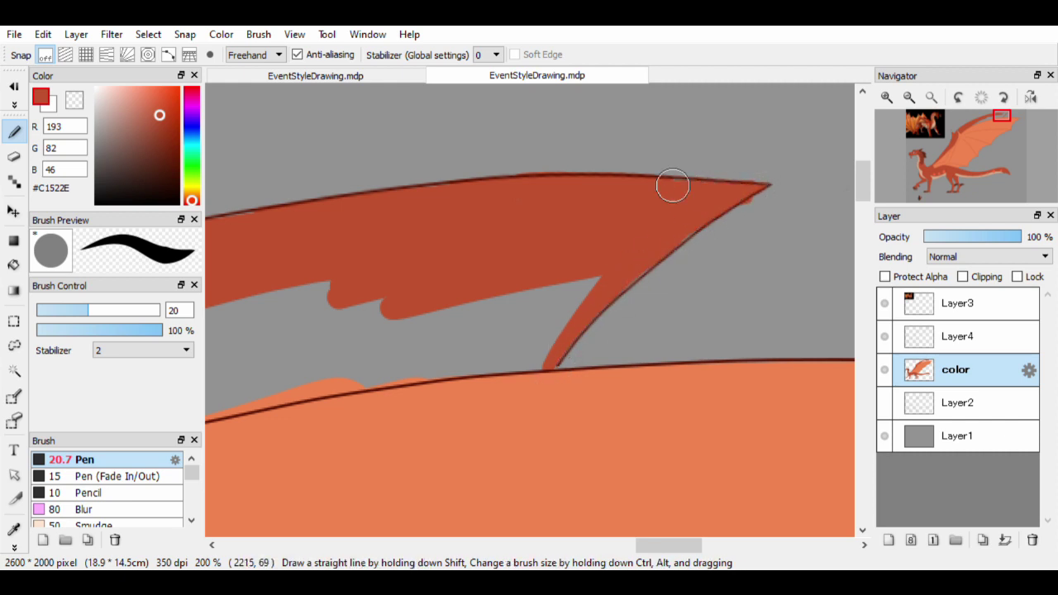
key("e")
key("p")
mouse_move(306, 371)
left_mouse_down()
mouse_move(560, 276)
mouse_move(263, 407)
mouse_move(531, 361)
mouse_move(556, 327)
mouse_move(542, 350)
mouse_move(606, 337)
mouse_move(609, 297)
mouse_move(386, 272)
mouse_move(529, 309)
mouse_move(575, 252)
mouse_move(282, 410)
mouse_move(509, 357)
mouse_move(343, 392)
mouse_move(553, 335)
mouse_move(512, 354)
mouse_move(556, 344)
mouse_move(539, 371)
mouse_move(761, 274)
mouse_move(595, 245)
mouse_move(330, 371)
mouse_move(609, 287)
mouse_move(532, 245)
mouse_move(235, 428)
mouse_move(342, 367)
mouse_move(589, 272)
mouse_move(461, 330)
mouse_move(548, 289)
left_mouse_up()
scroll(547, 288, "down", 5)
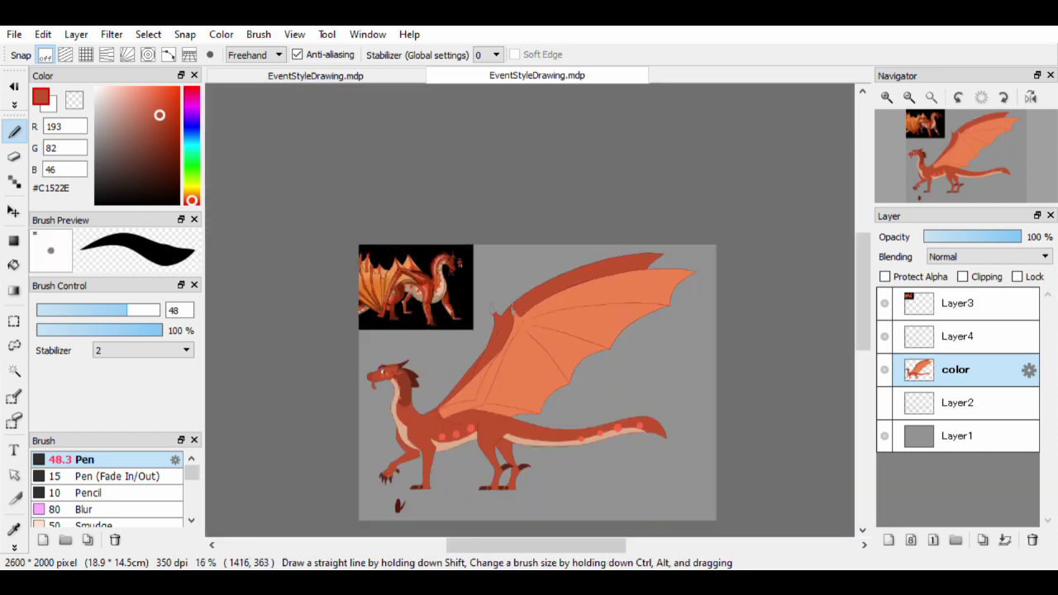
Sample the dark crest colour #5D2615 and fill the middle of the far wing's wrist claw at Pen size 4.7
scroll(459, 372, "up", 5)
key("alt")
left_click(291, 329)
scroll(529, 306, "up", 10)
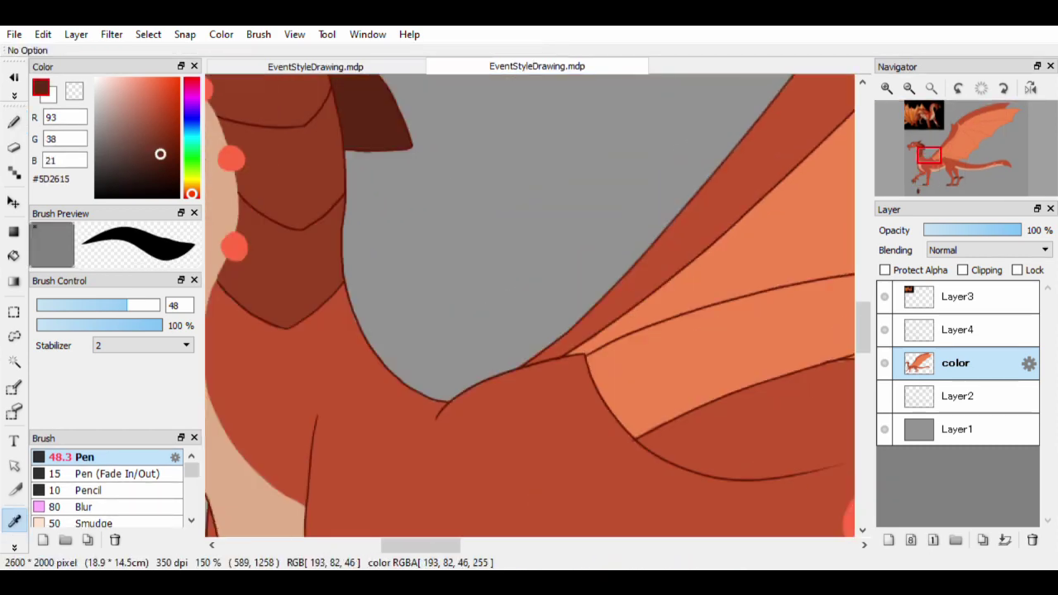
scroll(529, 306, "right", 5)
key("e")
scroll(529, 310, "up", 5)
key("b")
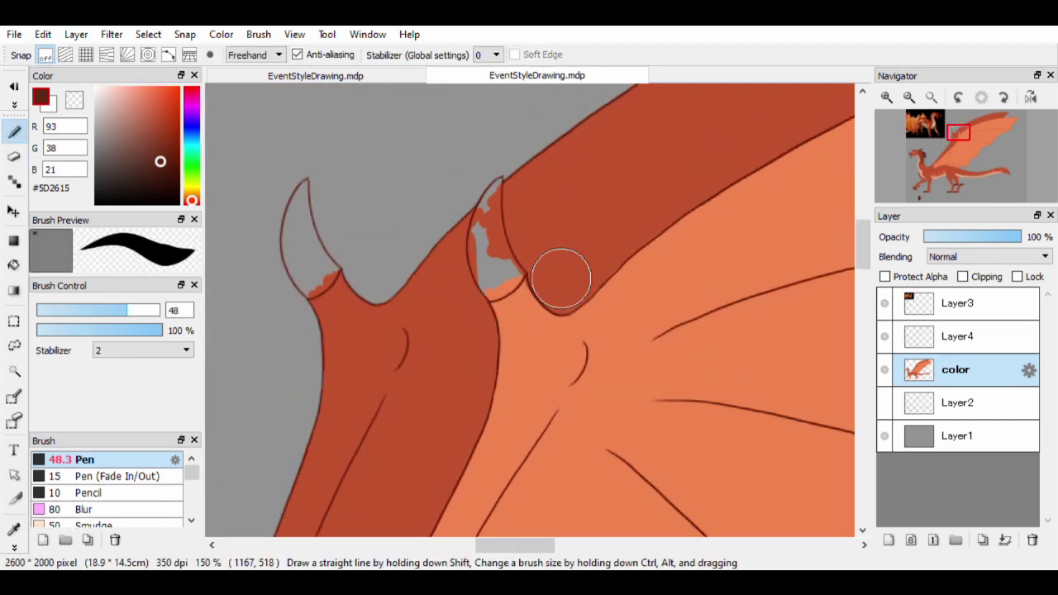
scroll(560, 276, "up", 4)
scroll(489, 402, "down", 2)
mouse_move(489, 401)
left_mouse_down()
mouse_move(441, 309)
mouse_move(503, 350)
mouse_move(543, 316)
mouse_move(504, 186)
left_mouse_up()
scroll(506, 242, "up", 2)
mouse_move(507, 242)
left_mouse_down()
mouse_move(474, 312)
mouse_move(446, 276)
left_mouse_up()
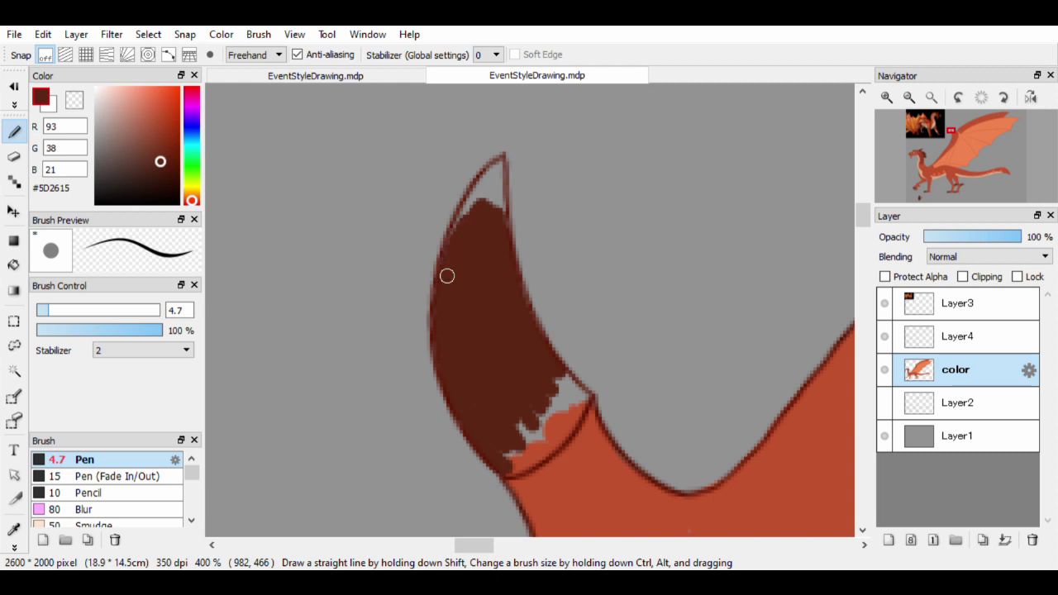
Close the gap at the base of the far wing's claw with #5D2615, following the curved base line
scroll(494, 195, "down", 2)
scroll(528, 273, "right", 1)
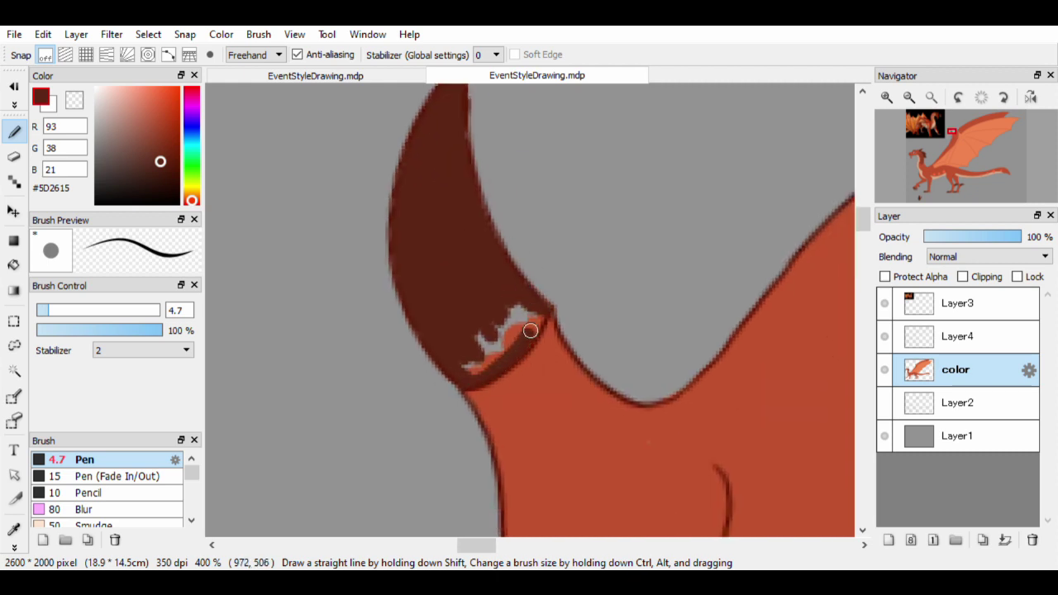
left_click_drag(531, 331, 501, 325)
Fill the near wing's wrist claw with #5D2615, using the Pen at size 16.7 and 11.7
scroll(579, 330, "up", 5)
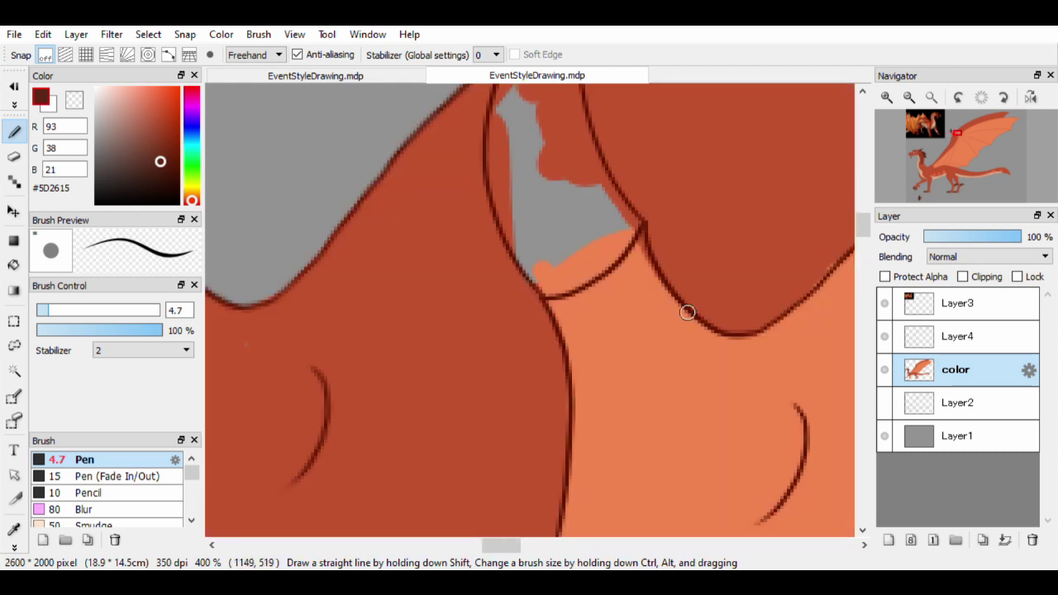
scroll(687, 309, "right", 3)
mouse_move(397, 273)
left_mouse_down()
mouse_move(383, 224)
mouse_move(406, 220)
mouse_move(429, 265)
mouse_move(432, 224)
mouse_move(394, 314)
mouse_move(465, 349)
mouse_move(471, 341)
left_mouse_up()
scroll(440, 280, "up", 2)
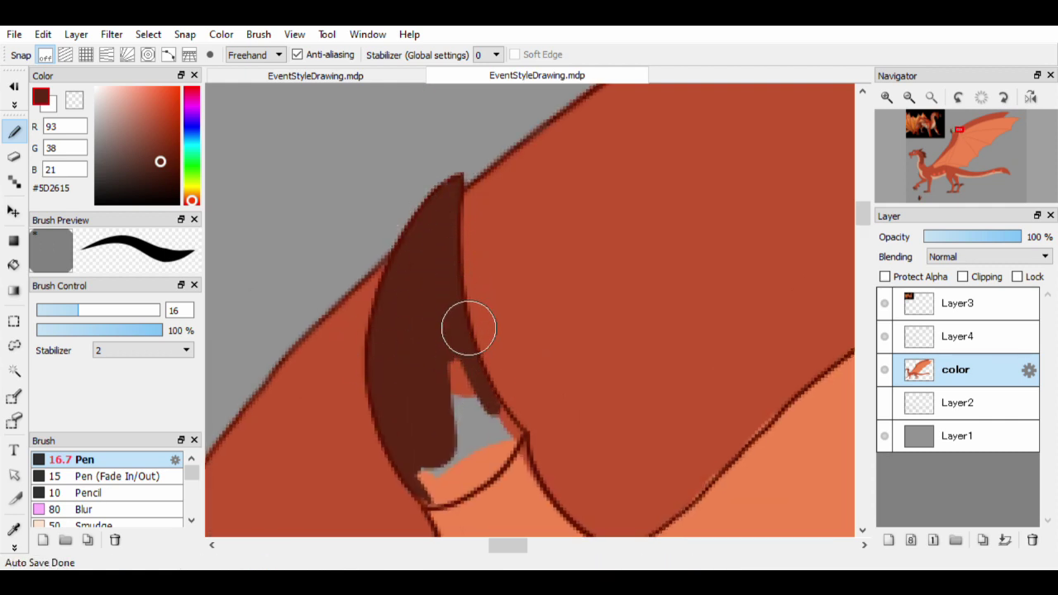
left_click_drag(468, 328, 488, 395)
scroll(430, 405, "down", 2)
scroll(430, 405, "right", 1)
mouse_move(372, 420)
left_mouse_down()
mouse_move(450, 388)
mouse_move(420, 370)
left_mouse_up()
Sample #F1844F and #C1522E and touch up the border between the two wings beside the near claw at Pen size 11.7
left_click(439, 463, "alt")
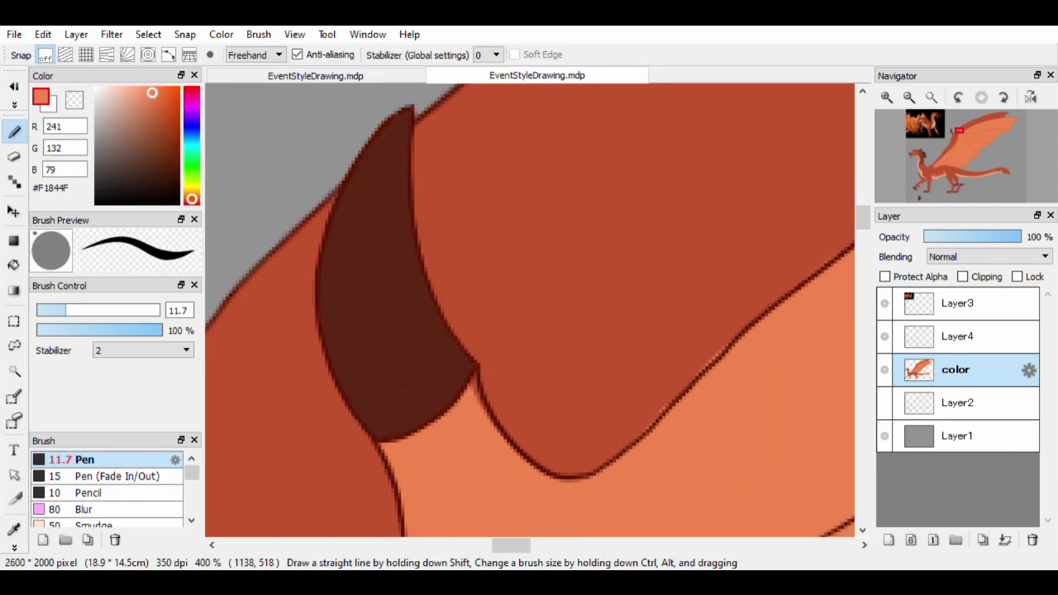
left_click(670, 383, "alt")
left_click_drag(670, 382, 510, 352)
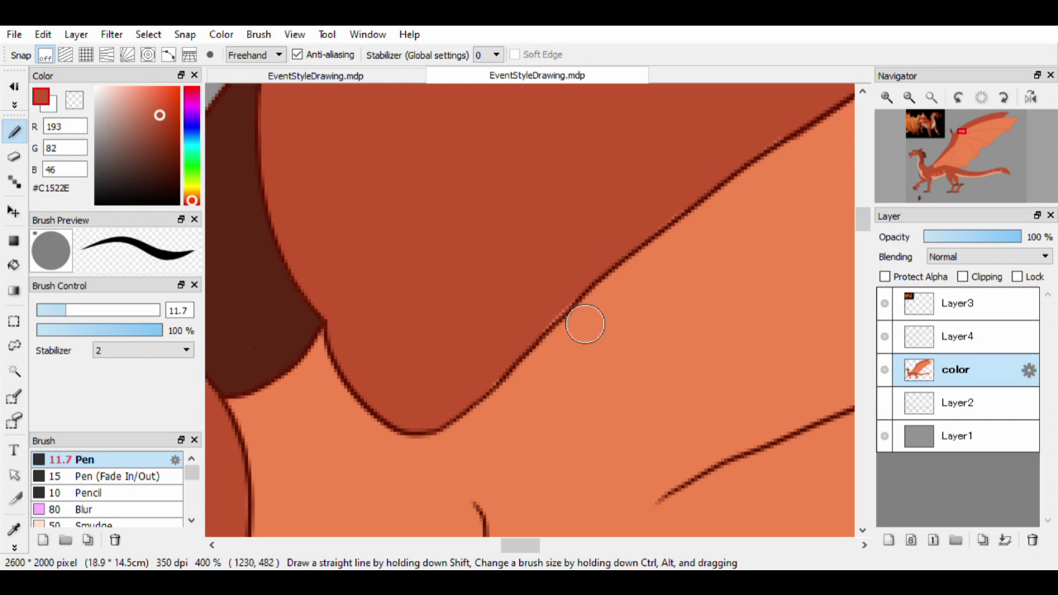
scroll(730, 162, "down", 8)
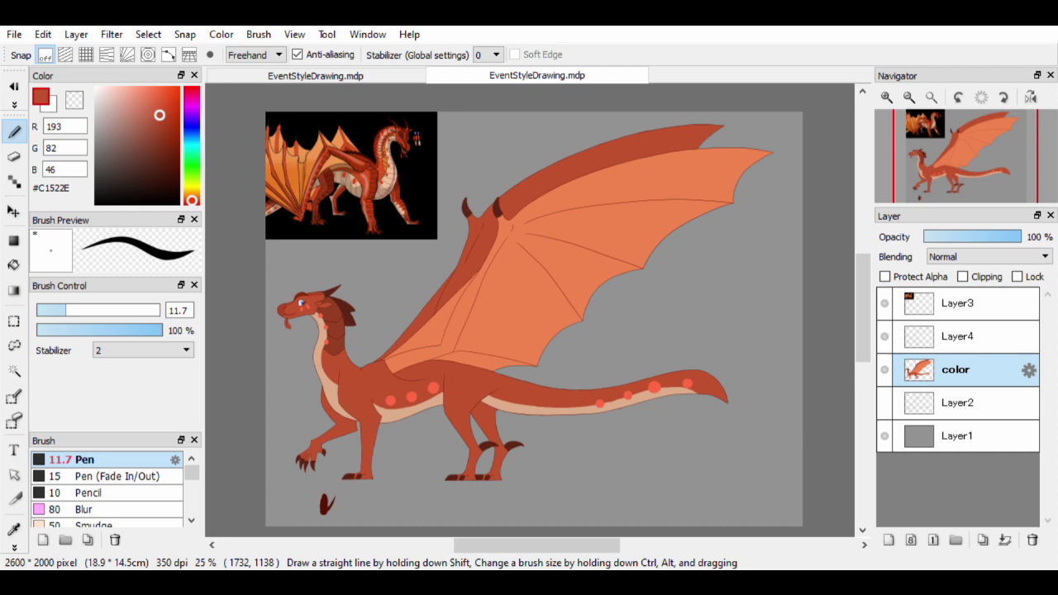
Hide and reshow the color layer to compare the flat colours with the sketch and line art
left_click(884, 369)
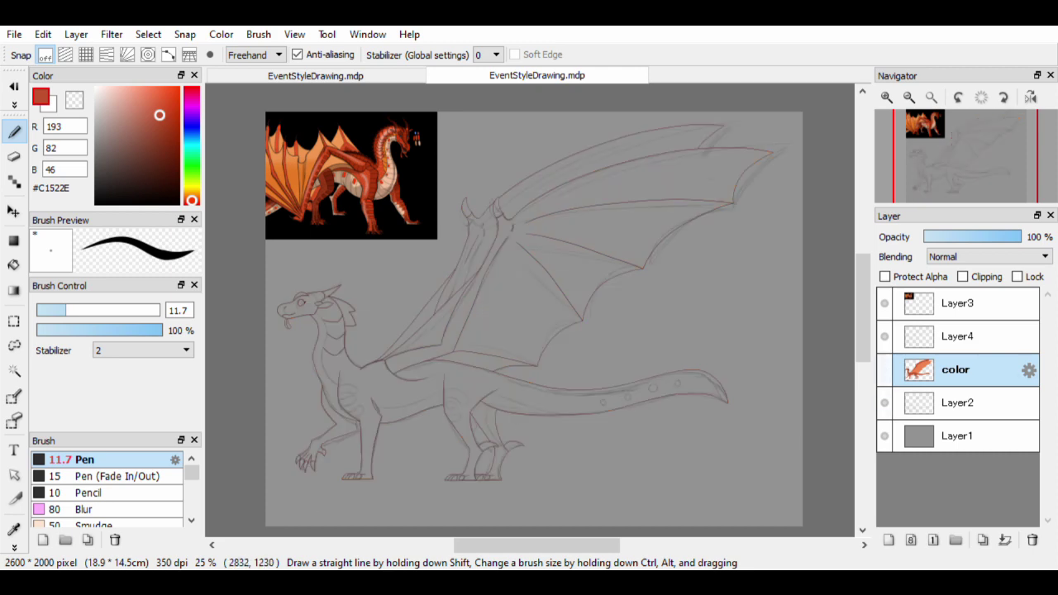
left_click(884, 369)
left_click_drag(667, 444, 706, 417)
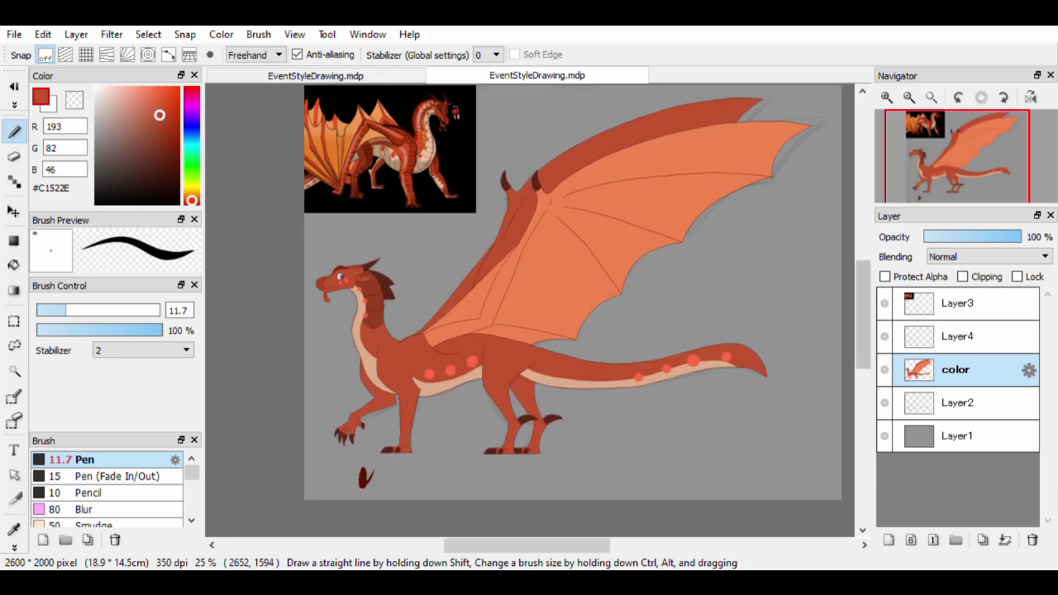
scroll(409, 445, "up", 1)
Pick the dark red #5B1200 and paint a solid swatch over the mark below the raised front foot at Pen size 45
key("e")
key("i")
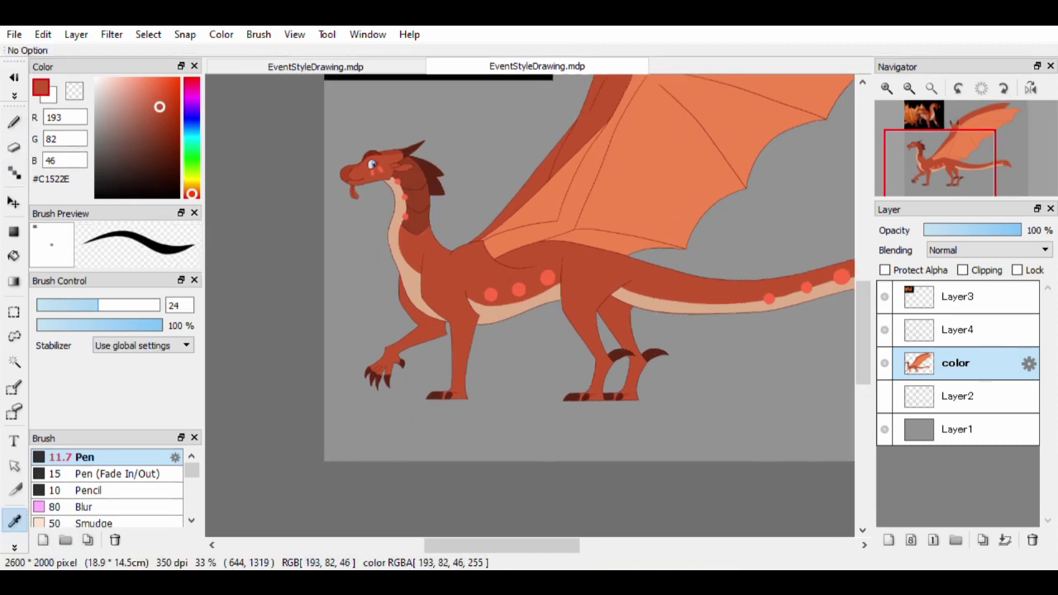
mouse_move(407, 423)
left_mouse_down()
mouse_move(403, 446)
mouse_move(442, 434)
mouse_move(428, 429)
left_mouse_up()
key("p")
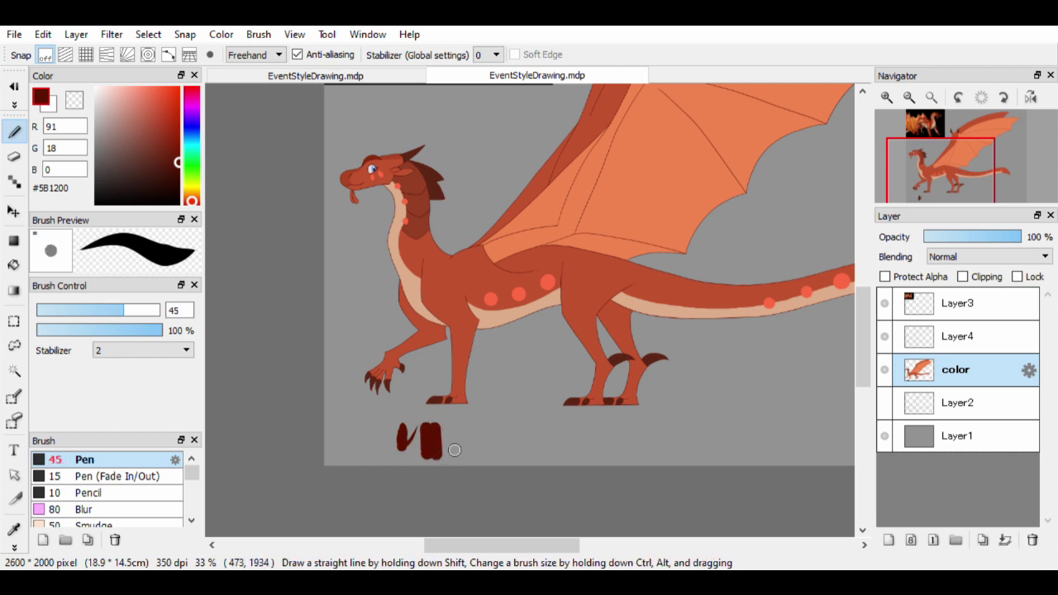
left_click_drag(687, 421, 649, 437)
key("ctrl+z")
key("ctrl+z")
left_click_drag(354, 453, 364, 482)
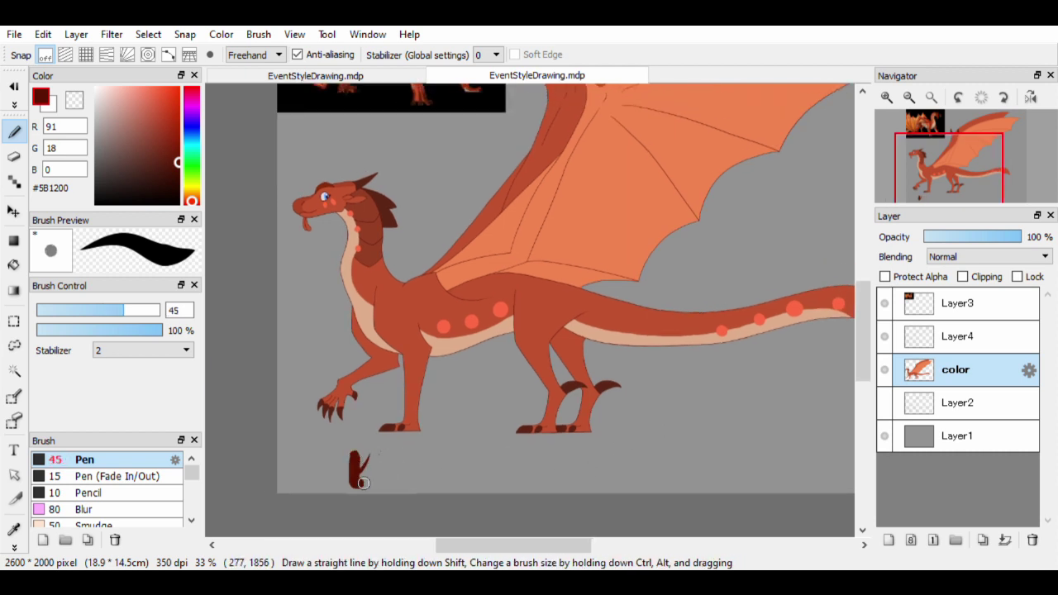
left_click_drag(597, 476, 590, 463)
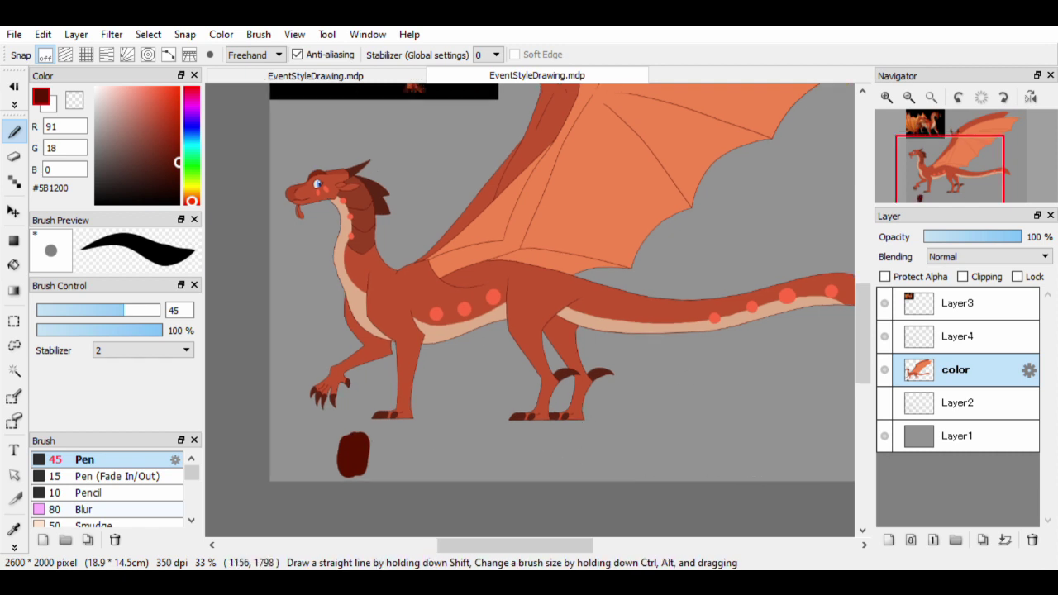
Sample #5D2615, #953F24 and #C1522E and paint them as adjoining swatches beside the dark red swatch
left_click(407, 410, "alt")
mouse_move(407, 469)
left_mouse_down()
mouse_move(406, 442)
mouse_move(443, 457)
left_mouse_up()
left_click(432, 394, "alt")
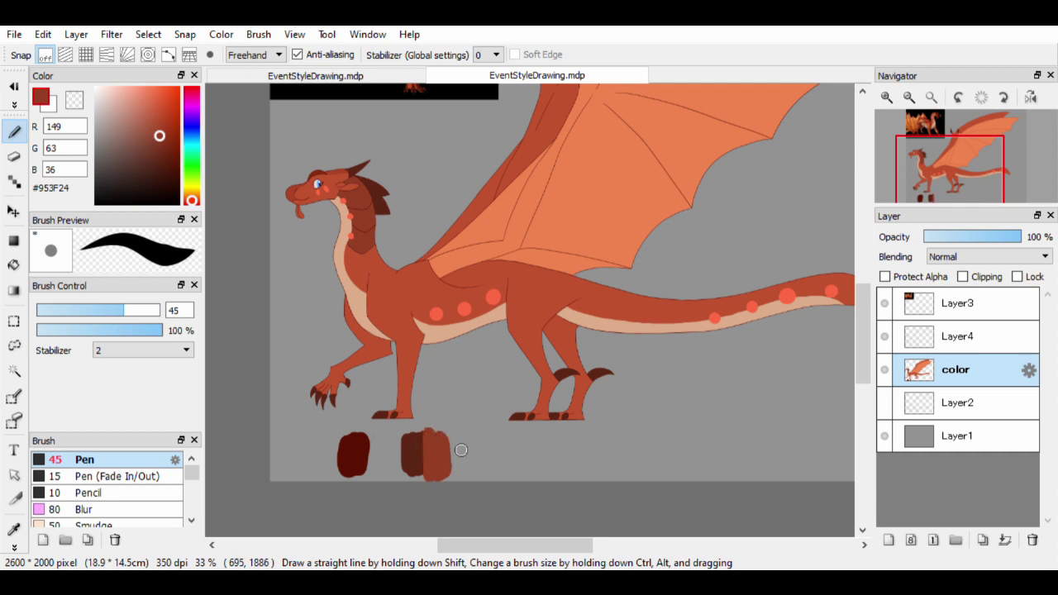
left_click(438, 363, "alt")
left_click_drag(448, 428, 454, 475)
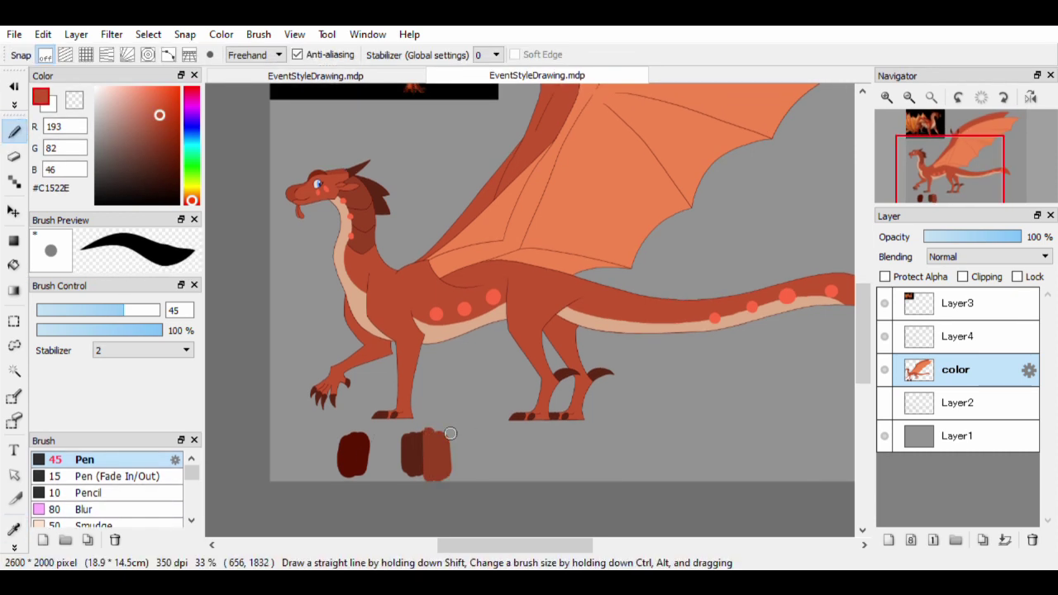
Repaint the last swatch in the row with #AD4423 and resample the body colour #C1522E
key("alt")
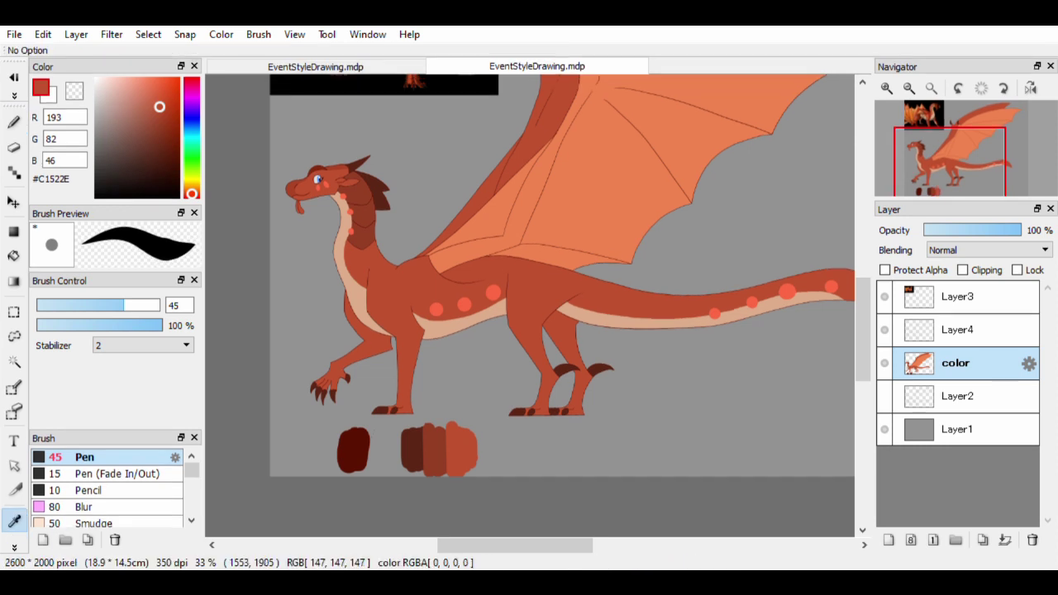
left_click(435, 451, "alt")
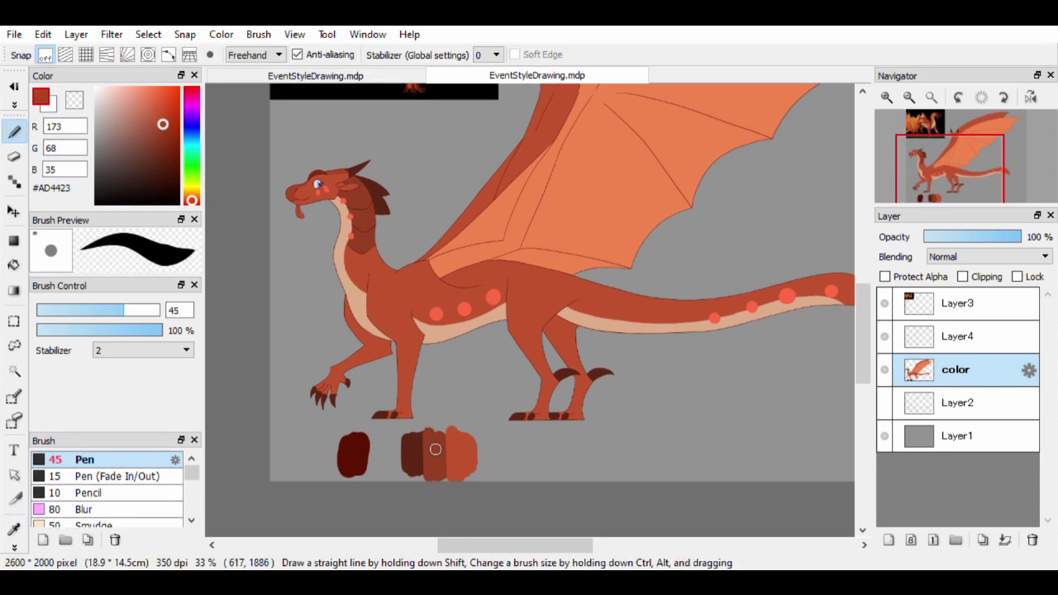
left_click_drag(451, 440, 452, 477)
left_click(496, 390, "alt")
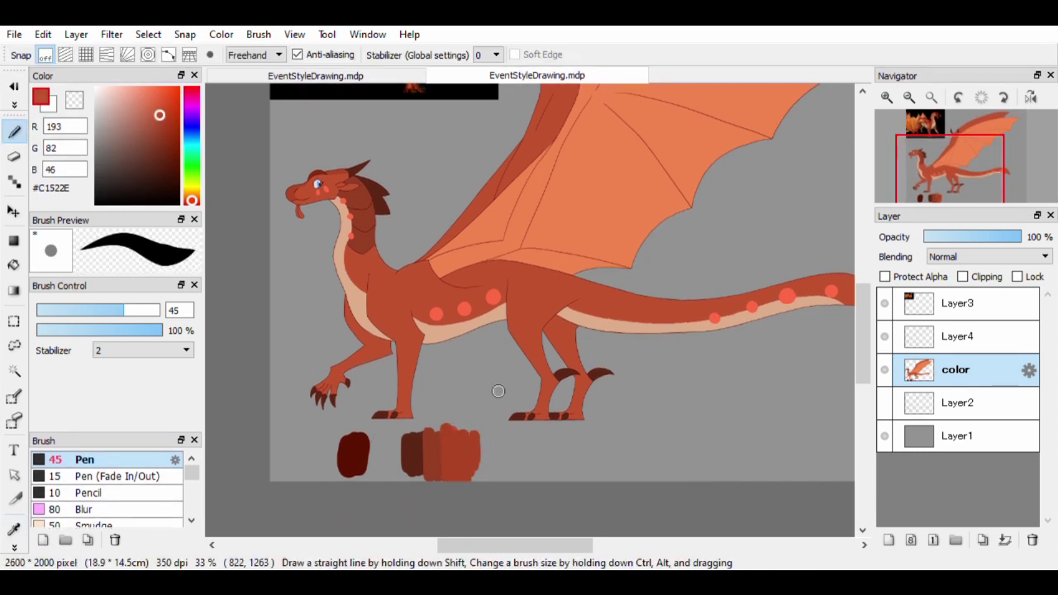
Paint a swatch of the body colour #C1522E at the end of the palette row
mouse_move(466, 430)
left_mouse_down()
mouse_move(467, 477)
mouse_move(483, 478)
left_mouse_up()
key("alt")
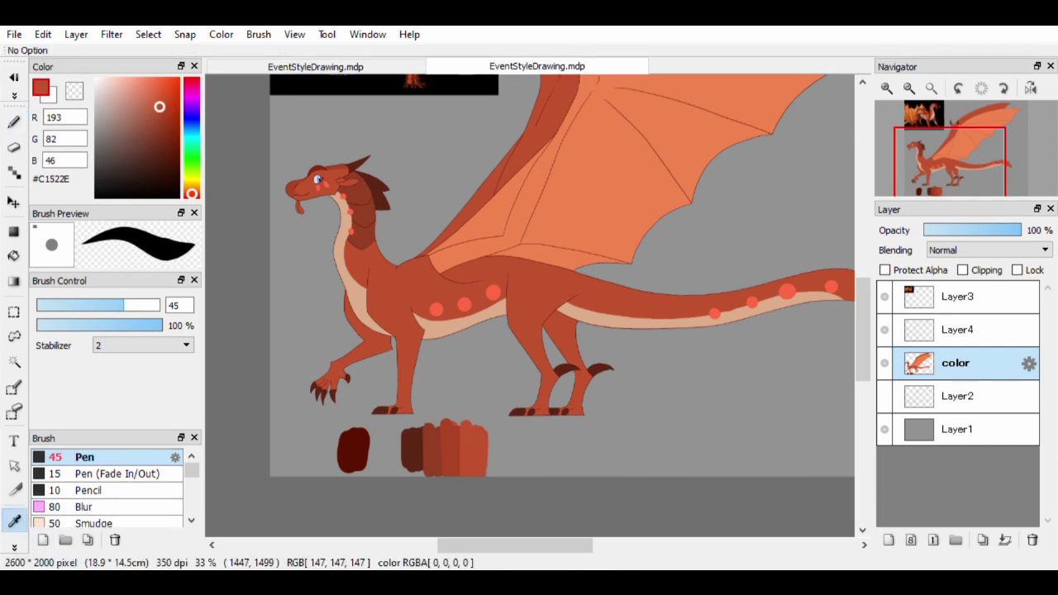
left_click_drag(671, 338, 617, 372)
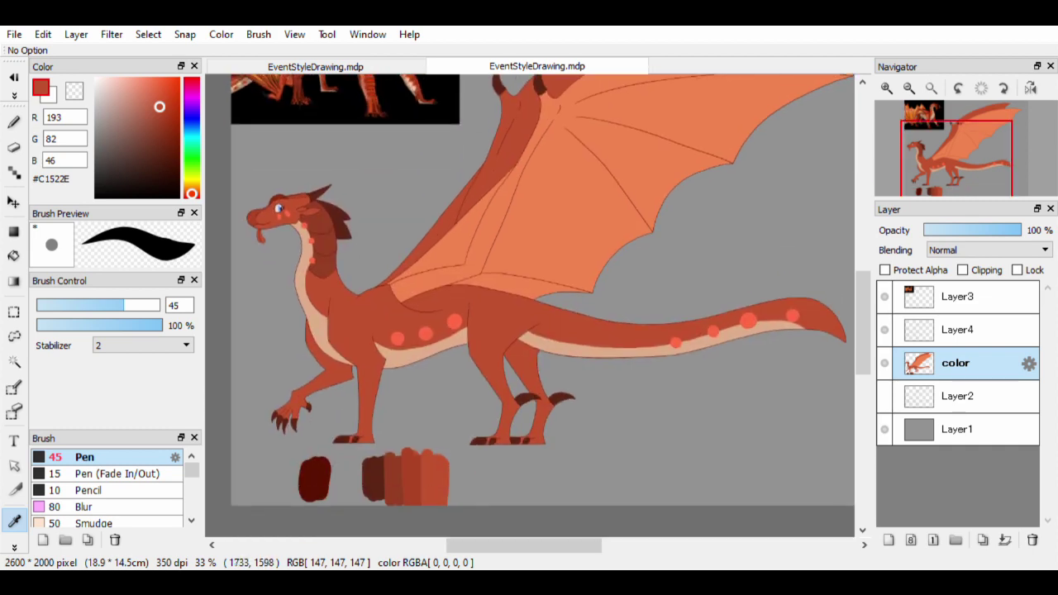
left_click_drag(743, 399, 763, 386)
Sample the wing orange #F1844F, the belly tan #DEAD8B and the coral of the body spots, and paint them as adjoining swatches
left_click(467, 460, "alt")
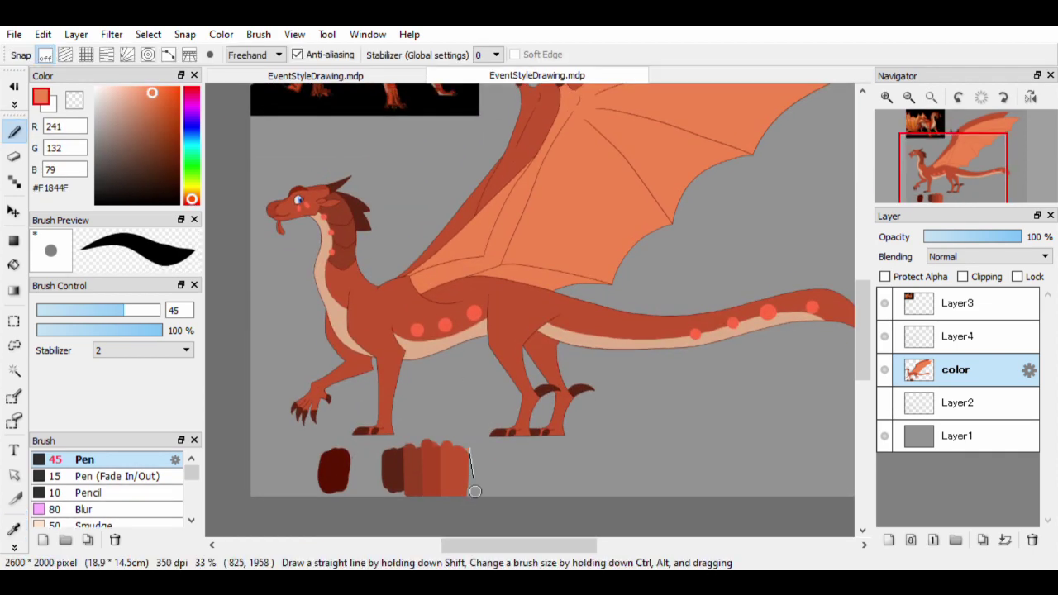
mouse_move(475, 491)
left_mouse_down()
mouse_move(475, 449)
mouse_move(487, 485)
mouse_move(492, 452)
mouse_move(494, 495)
mouse_move(501, 453)
left_mouse_up()
left_click(373, 338, "alt")
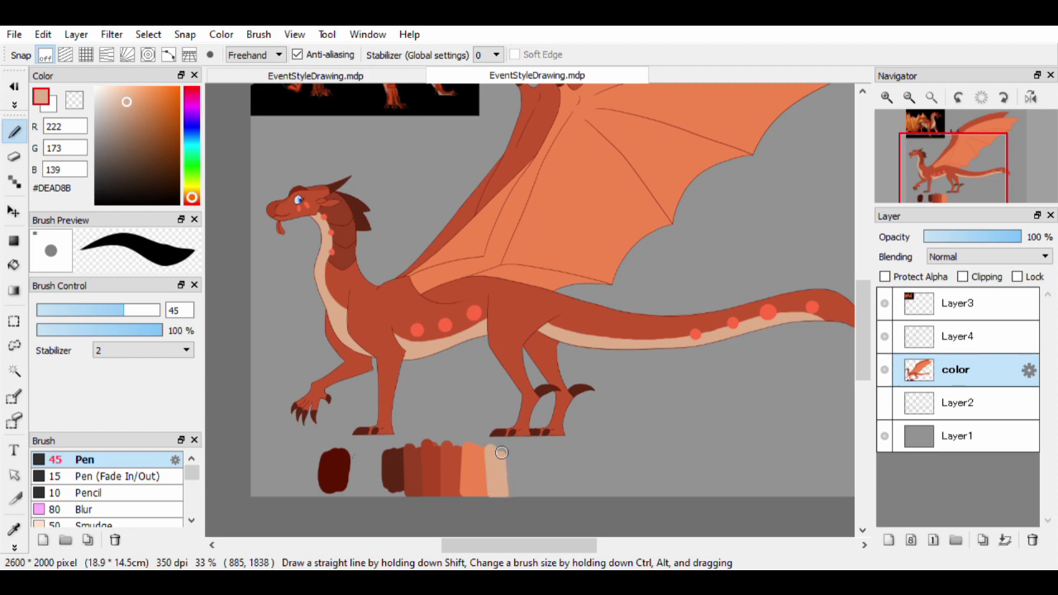
left_click(473, 311, "alt")
mouse_move(512, 495)
left_mouse_down()
mouse_move(525, 460)
mouse_move(528, 494)
mouse_move(542, 450)
left_mouse_up()
Add a blue swatch to the row and trim the uneven edges of all the swatches straight with the background grey #939393
left_click(191, 111)
left_click(527, 437, "alt")
mouse_move(372, 453)
left_mouse_down()
mouse_move(490, 444)
mouse_move(382, 453)
left_mouse_up()
mouse_move(369, 491)
left_mouse_down()
mouse_move(555, 460)
mouse_move(550, 498)
left_mouse_up()
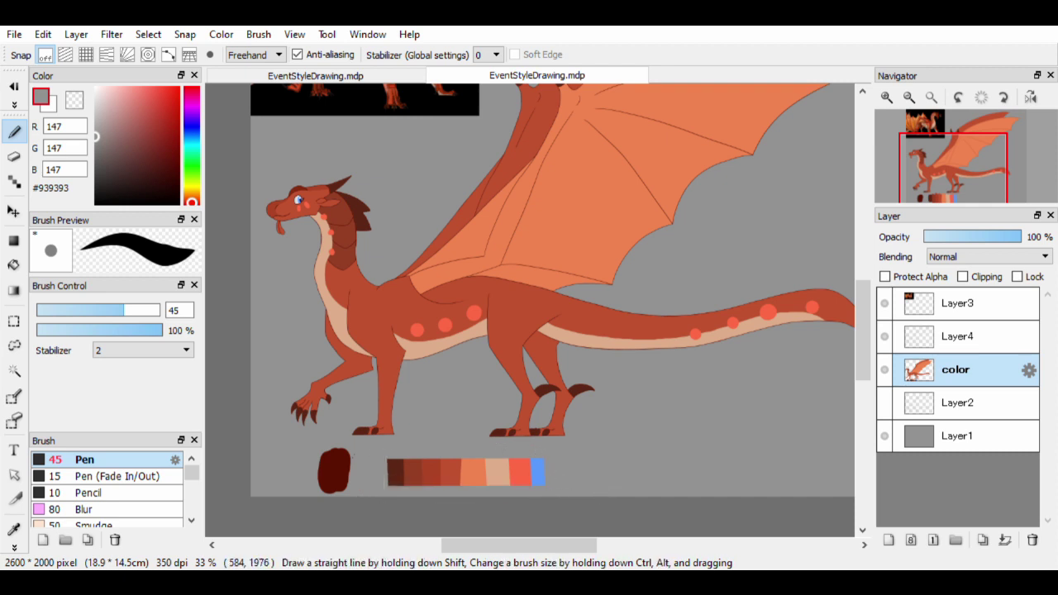
left_click_drag(310, 457, 570, 451)
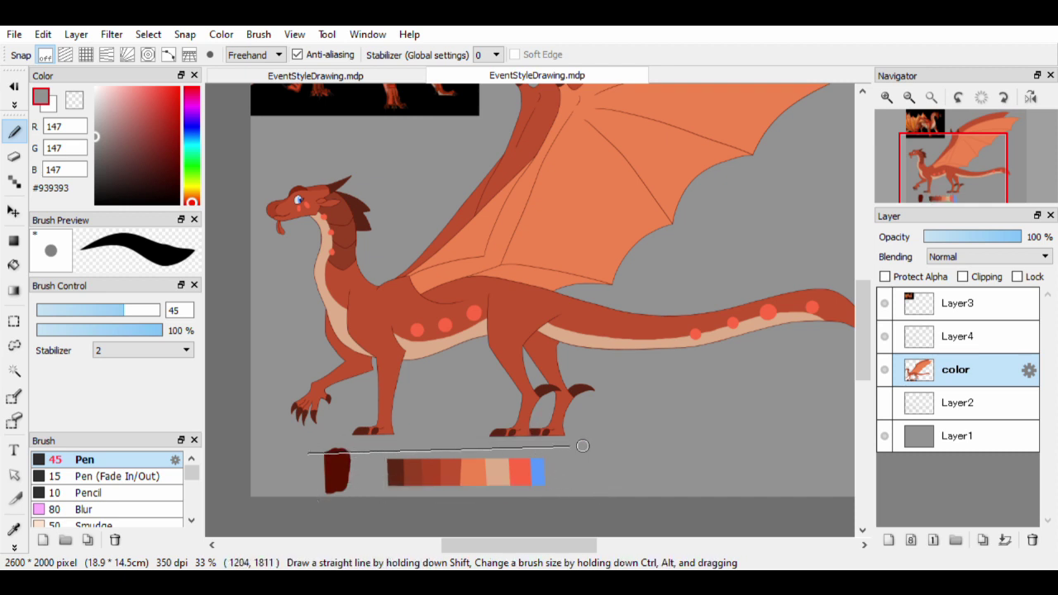
left_click_drag(350, 459, 308, 491)
left_click(630, 490, "shift")
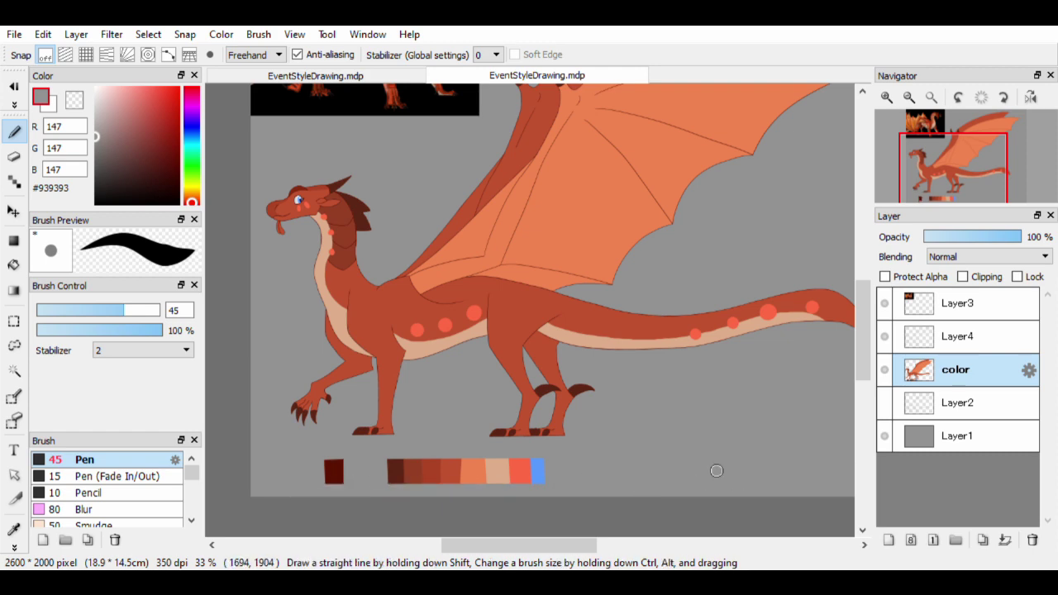
Delete Layer3 containing the reference image and look over the whole drawing
scroll(677, 411, "down", 2)
left_click(956, 303)
left_click(1032, 539)
scroll(562, 416, "down", 1)
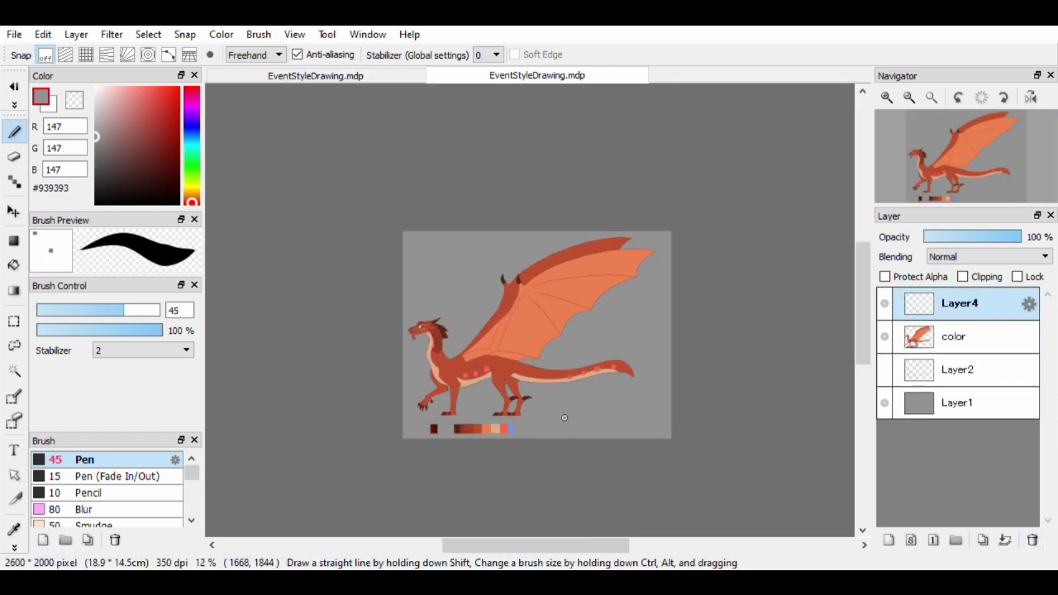
scroll(774, 425, "up", 1)
scroll(774, 425, "up", 2)
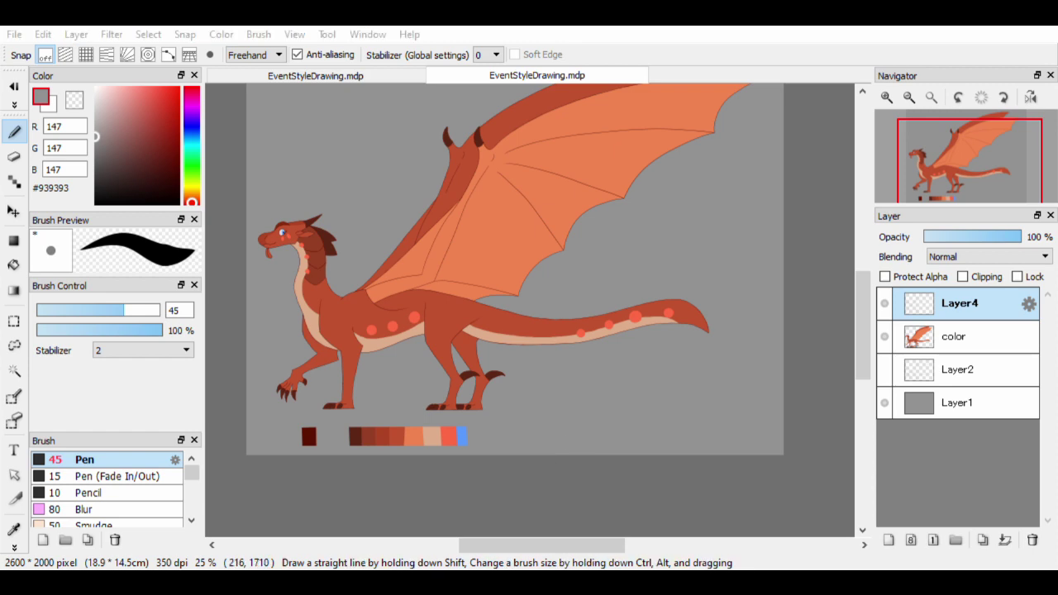
Delete the grey background layer Layer1 to leave the drawing on transparency
left_click(959, 402)
left_click(1032, 539)
scroll(745, 452, "up", 1)
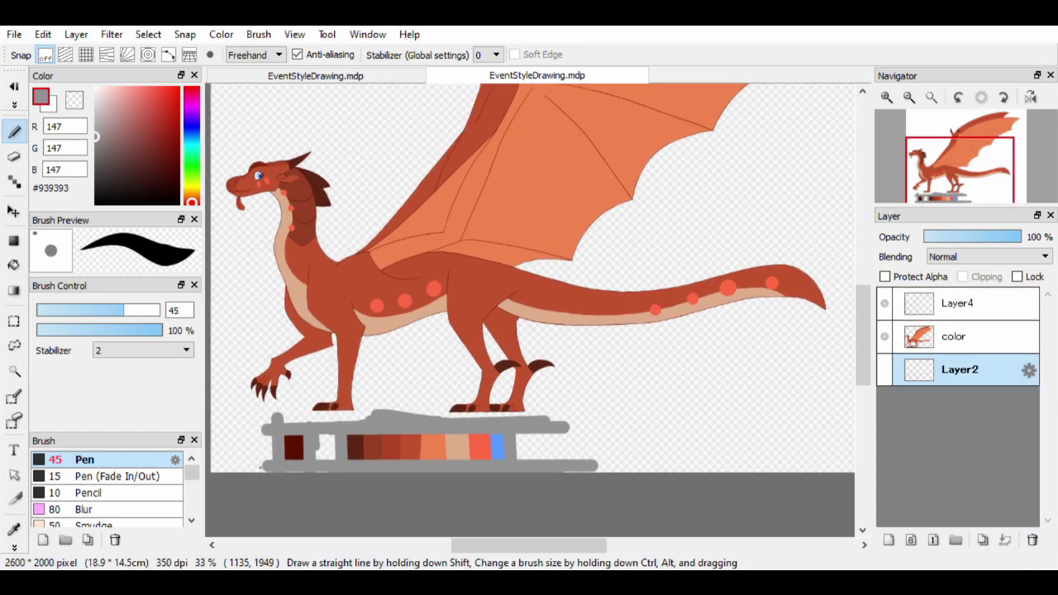
Undo the deletions of Layer1 and Layer3, the grey trimming strokes and the blue swatch
key("ctrl+z")
key("ctrl+z")
key("ctrl+z")
key("ctrl+z")
key("ctrl+z")
key("ctrl+z")
key("ctrl+z")
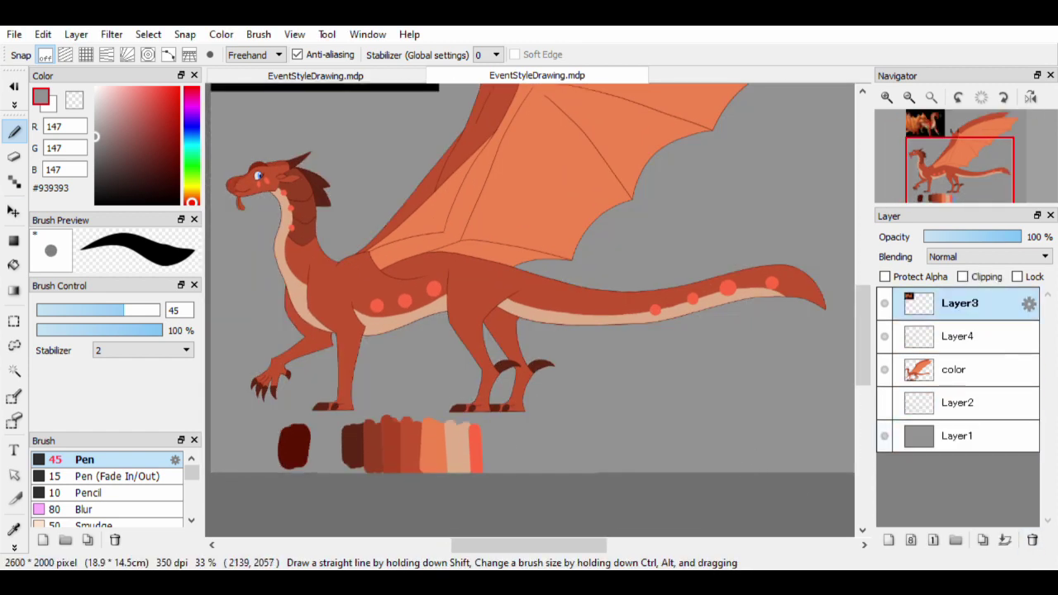